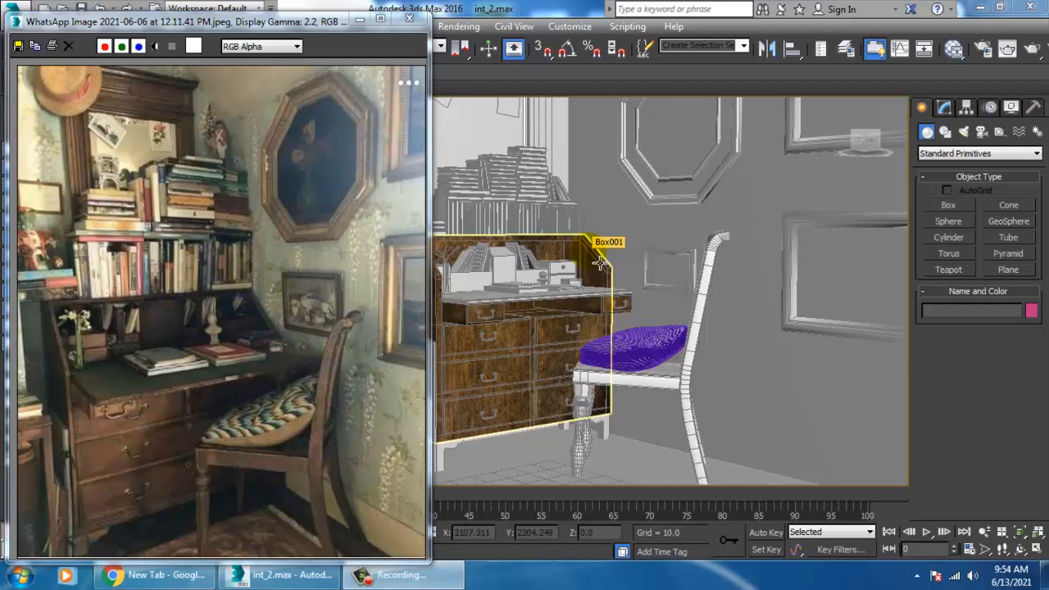
Examine the books standing on top of the desk and compare them with the reference photo.
{"action": "left_click_drag", "start_coordinate": [300, 20], "coordinate": [120, 20]}
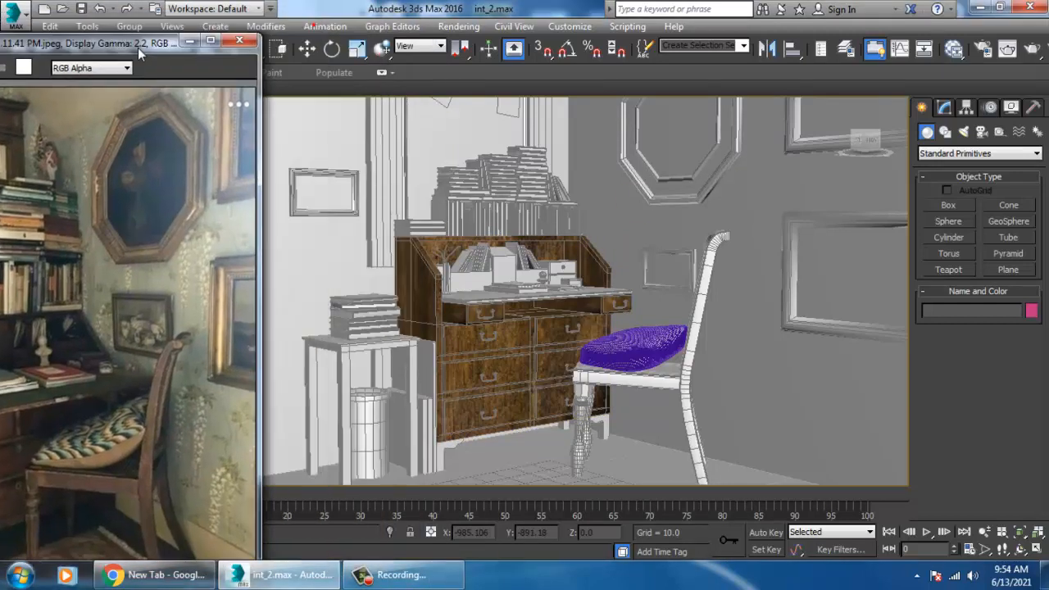
{"action": "left_click", "coordinate": [465, 214]}
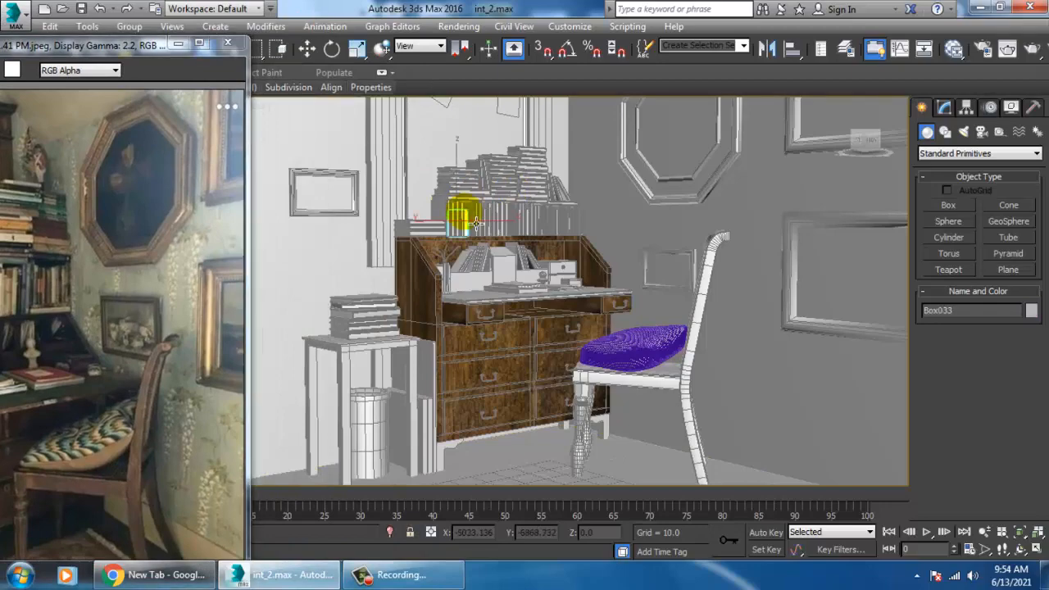
{"action": "scroll", "coordinate": [572, 236], "scroll_direction": "down", "scroll_amount": 5}
{"action": "middle_click_drag", "start_coordinate": [575, 246], "coordinate": [574, 272], "text": "alt"}
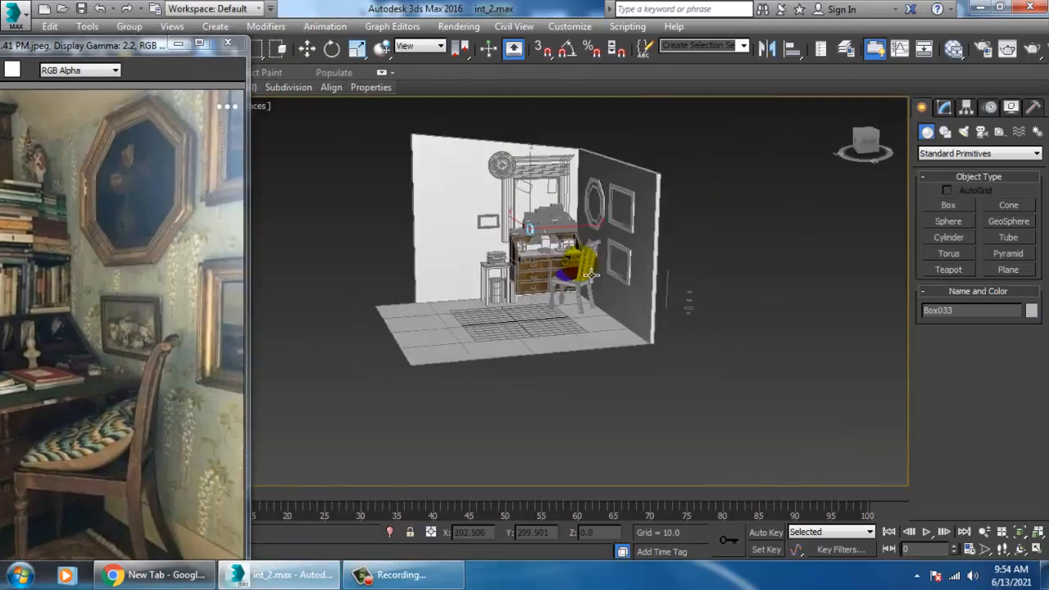
{"action": "scroll", "coordinate": [572, 269], "scroll_direction": "up", "scroll_amount": 5}
{"action": "middle_click_drag", "start_coordinate": [543, 236], "coordinate": [668, 328], "text": "alt"}
{"action": "scroll", "coordinate": [628, 286], "scroll_direction": "up", "scroll_amount": 8}
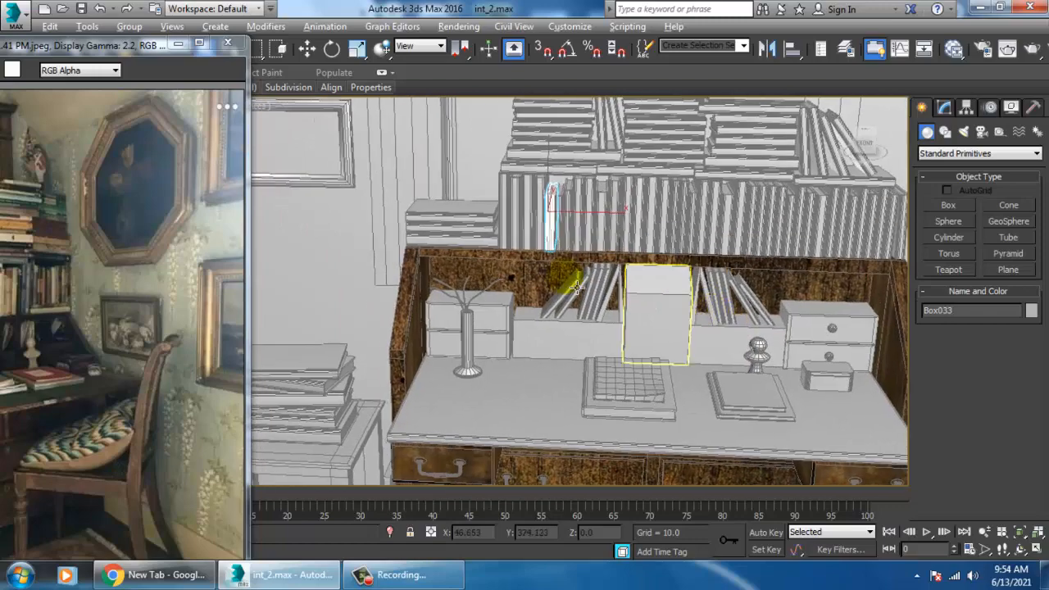
{"action": "scroll", "coordinate": [577, 286], "scroll_direction": "down", "scroll_amount": 3}
{"action": "middle_click_drag", "start_coordinate": [620, 269], "coordinate": [459, 213], "text": "alt"}
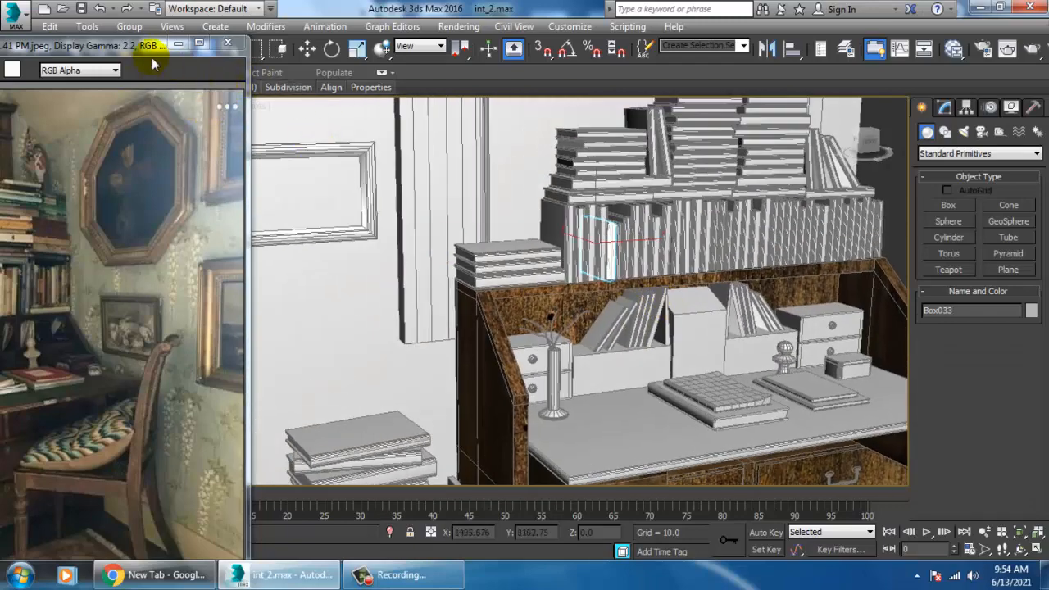
{"action": "left_click_drag", "start_coordinate": [164, 44], "coordinate": [333, 27]}
{"action": "scroll", "coordinate": [527, 180], "scroll_direction": "up", "scroll_amount": 2}
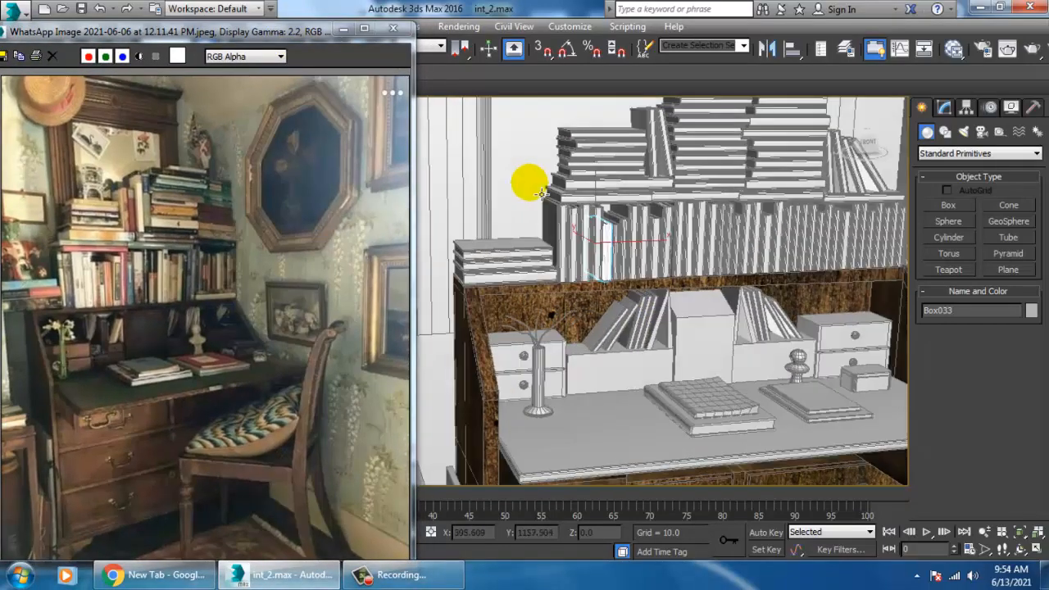
{"action": "scroll", "coordinate": [571, 221], "scroll_direction": "up", "scroll_amount": 5}
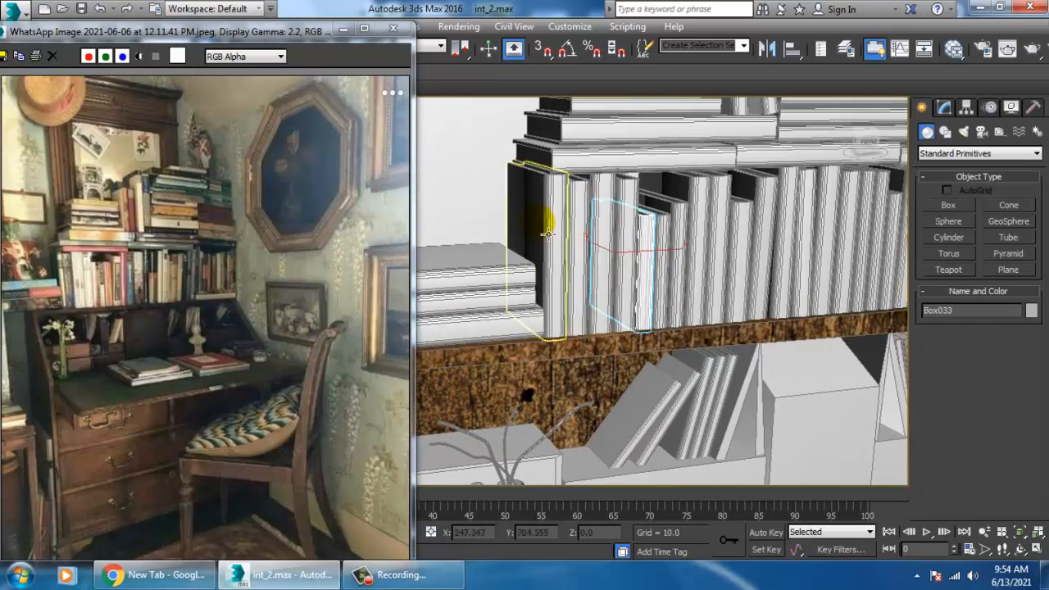
{"action": "left_click", "coordinate": [576, 247]}
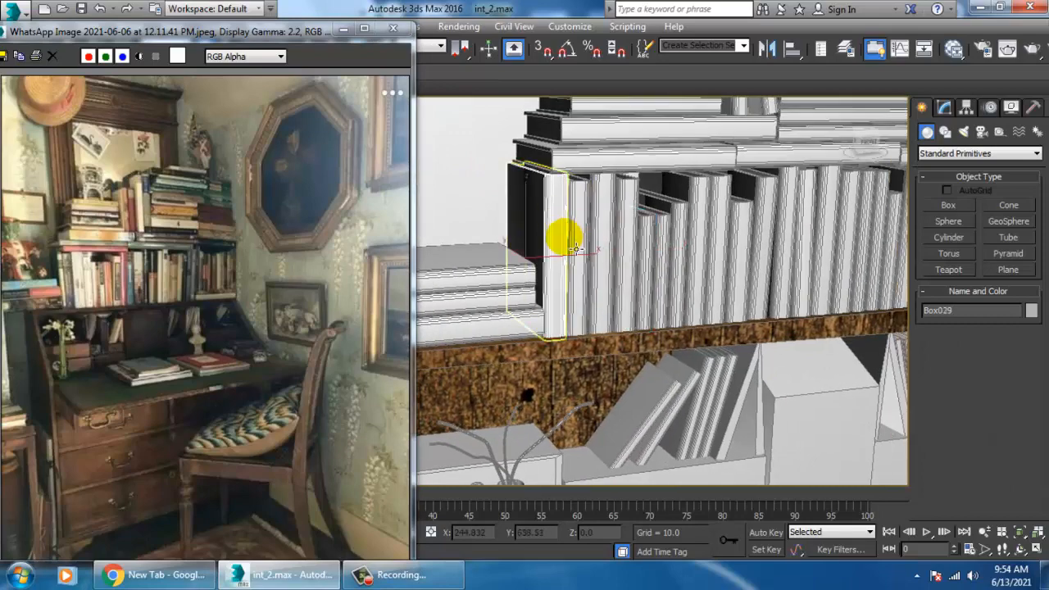
{"action": "middle_click_drag", "start_coordinate": [648, 251], "coordinate": [619, 243], "text": "alt"}
{"action": "scroll", "coordinate": [616, 246], "scroll_direction": "up", "scroll_amount": 3}
{"action": "left_click", "coordinate": [548, 205], "text": "ctrl"}
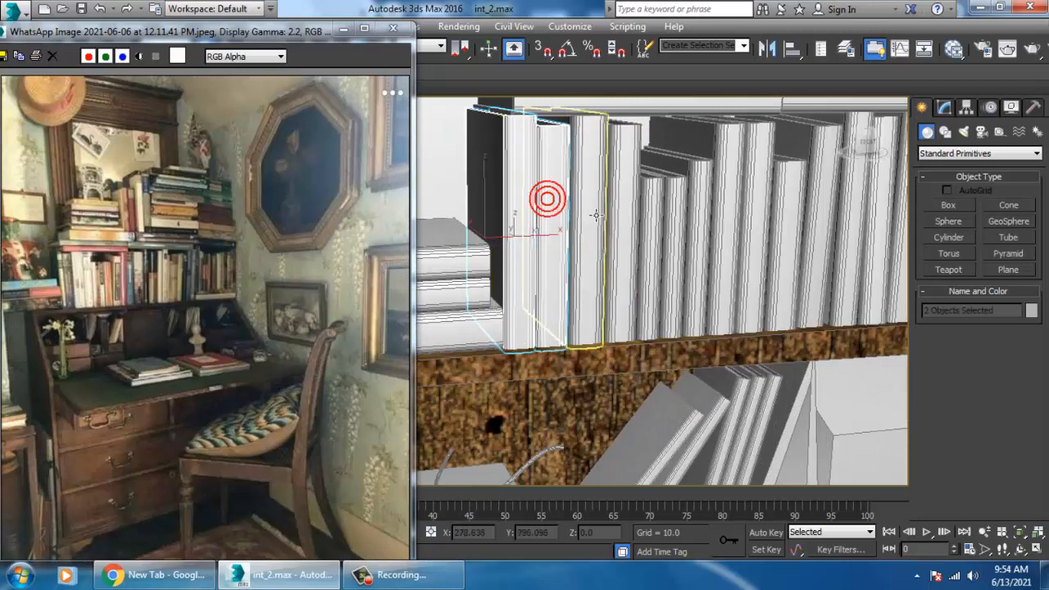
{"action": "left_click", "coordinate": [582, 202], "text": "ctrl"}
{"action": "left_click", "coordinate": [628, 219], "text": "ctrl"}
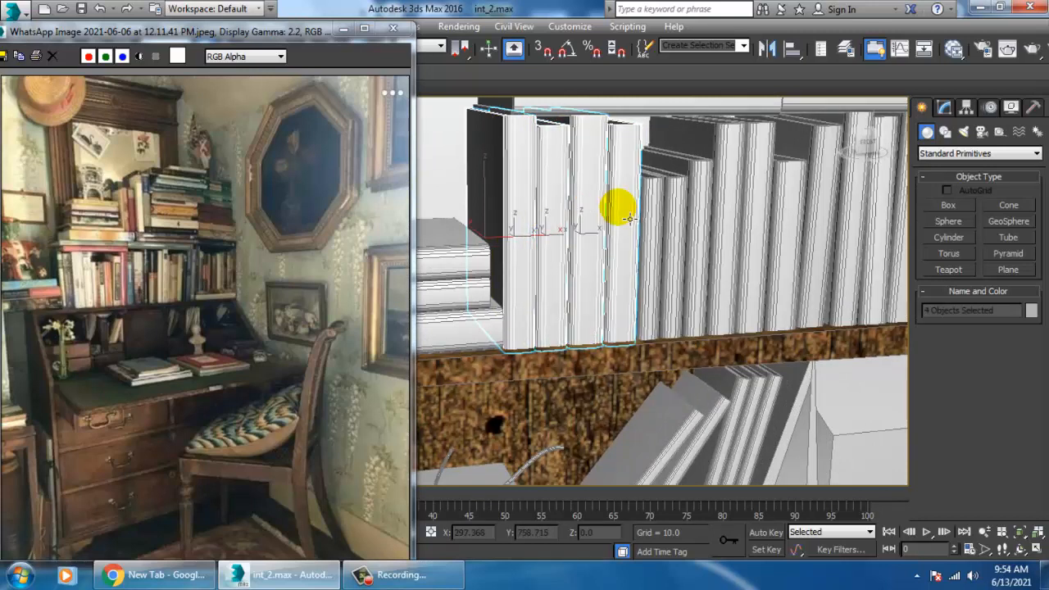
Attach the next three upright books to the first book at the row's left end, making one editable poly.
{"action": "left_click", "coordinate": [518, 171]}
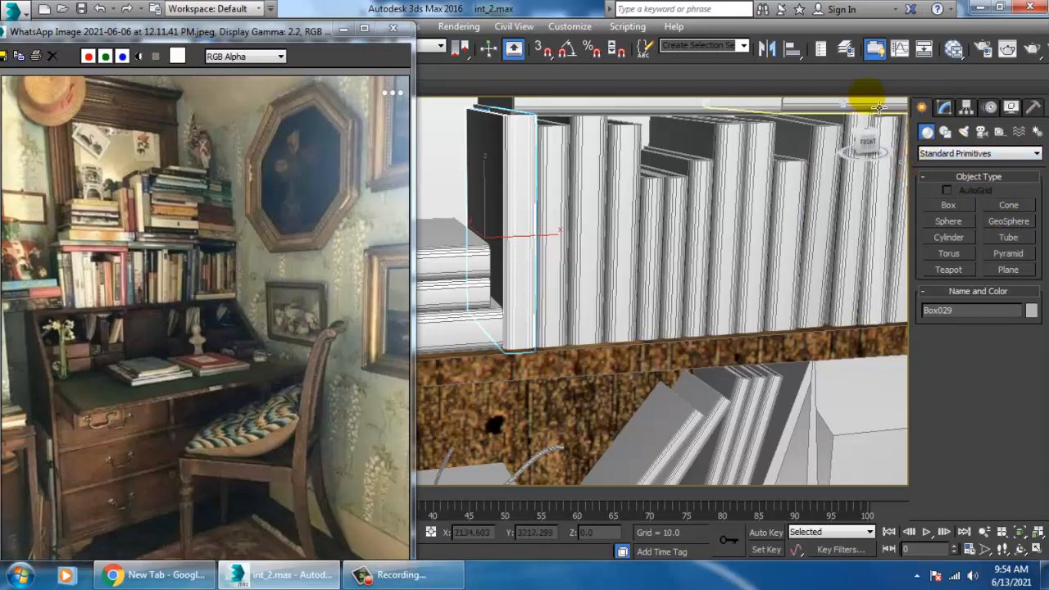
{"action": "left_click", "coordinate": [522, 171]}
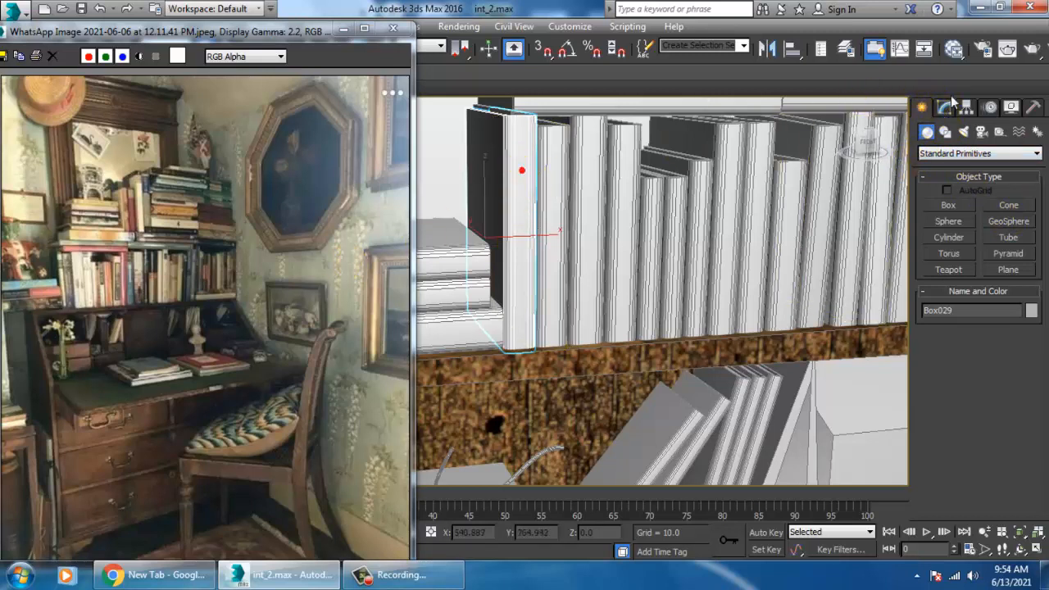
{"action": "left_click", "coordinate": [946, 108]}
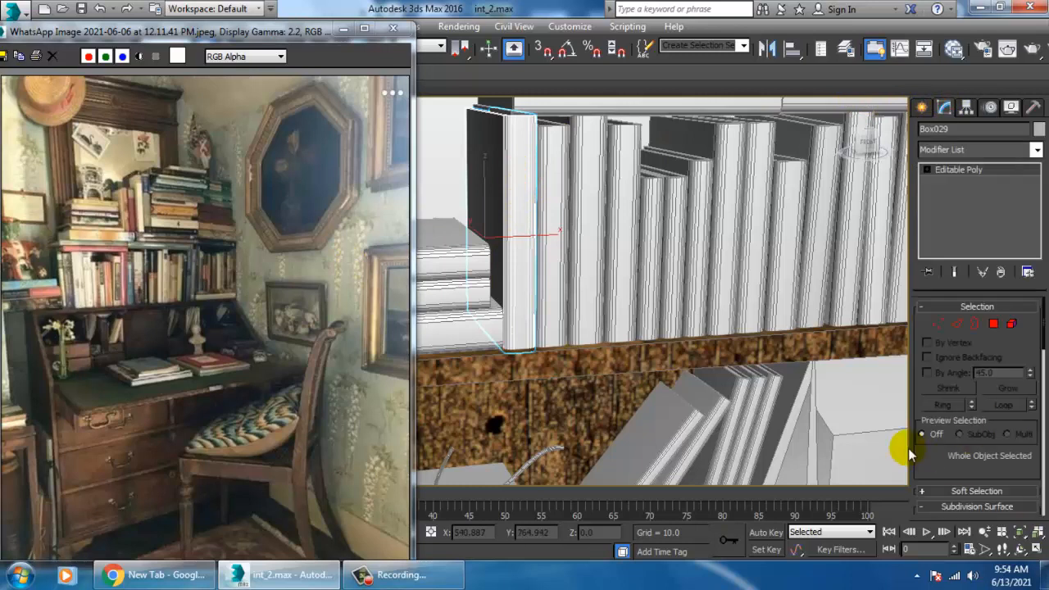
{"action": "left_click_drag", "start_coordinate": [953, 473], "coordinate": [954, 117]}
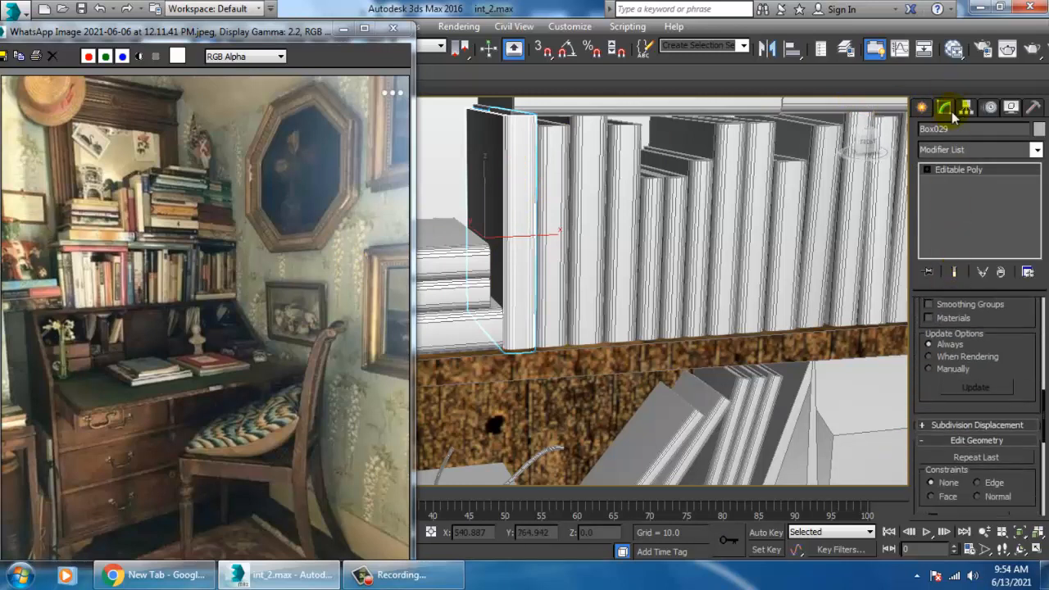
{"action": "scroll", "coordinate": [983, 427], "scroll_direction": "down", "scroll_amount": 4}
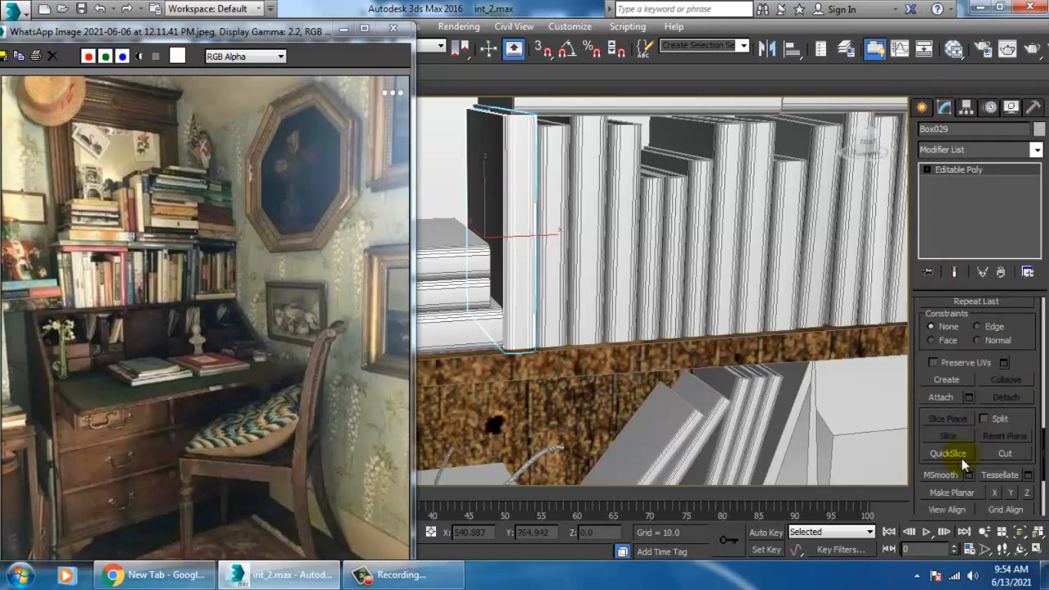
{"action": "left_click", "coordinate": [555, 183]}
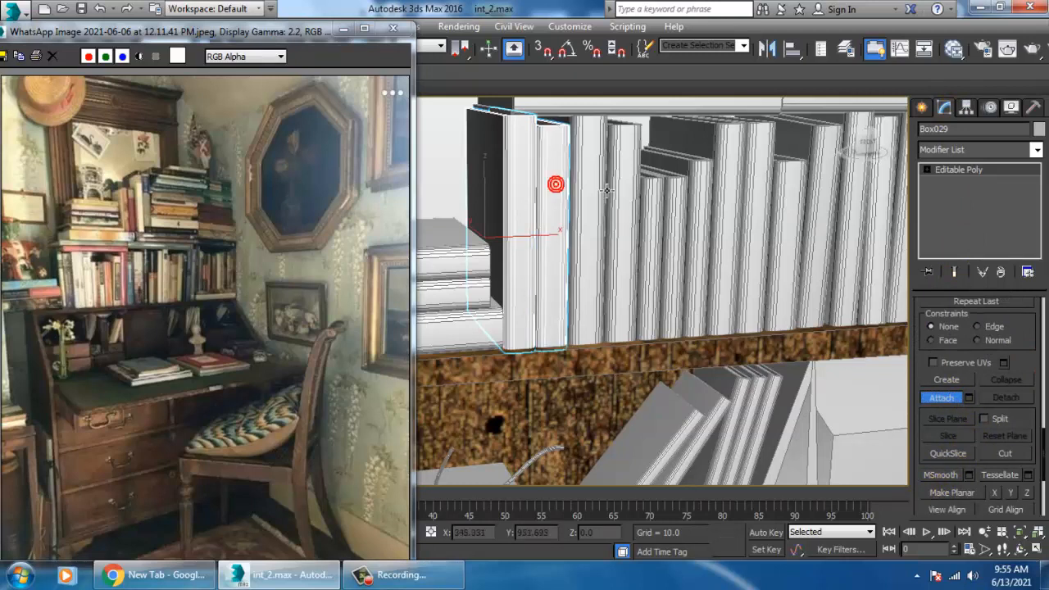
{"action": "left_click", "coordinate": [600, 173]}
{"action": "left_click", "coordinate": [632, 172]}
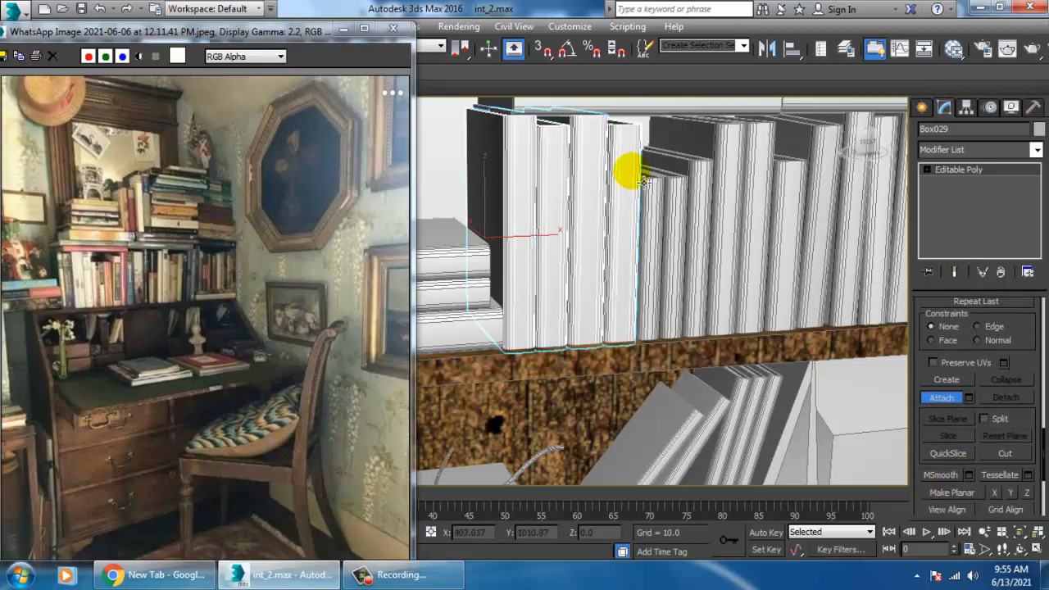
{"action": "right_click", "coordinate": [644, 181]}
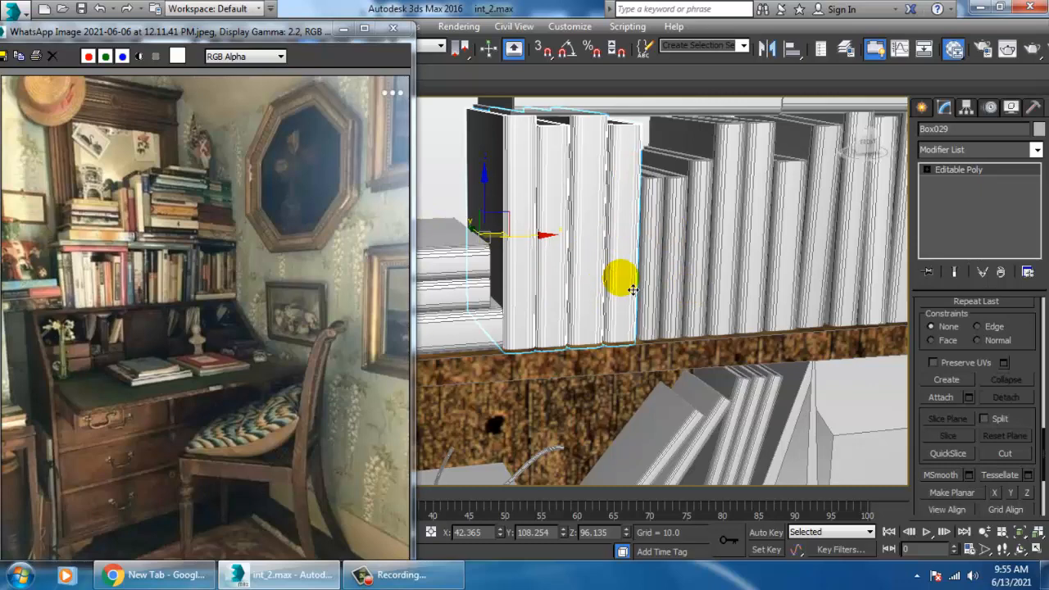
Create a new VRayMtl in the Slate Material Editor and display its parameters.
{"action": "key", "text": "m"}
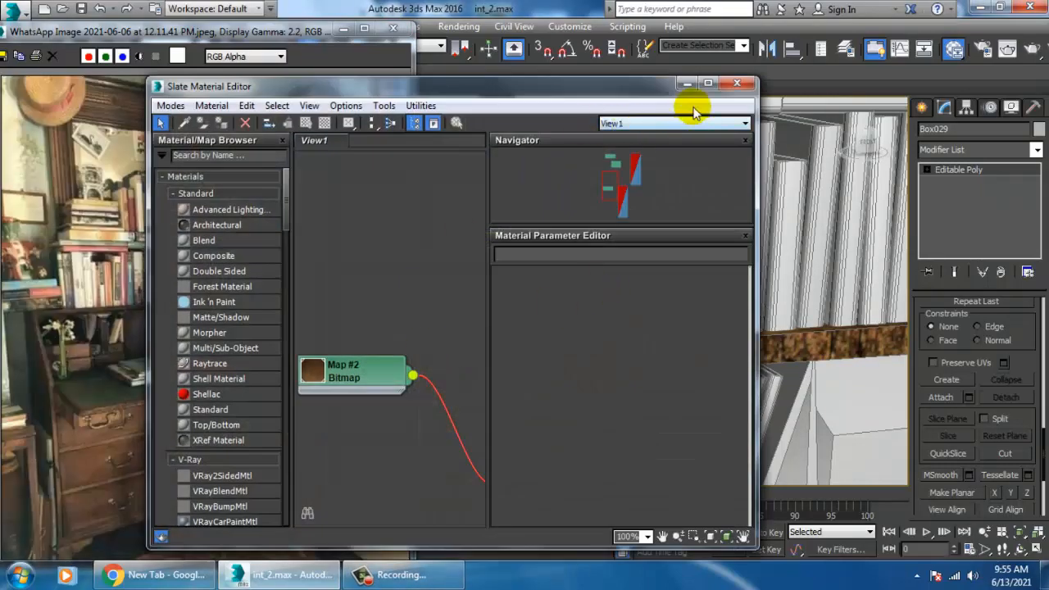
{"action": "left_click", "coordinate": [709, 85]}
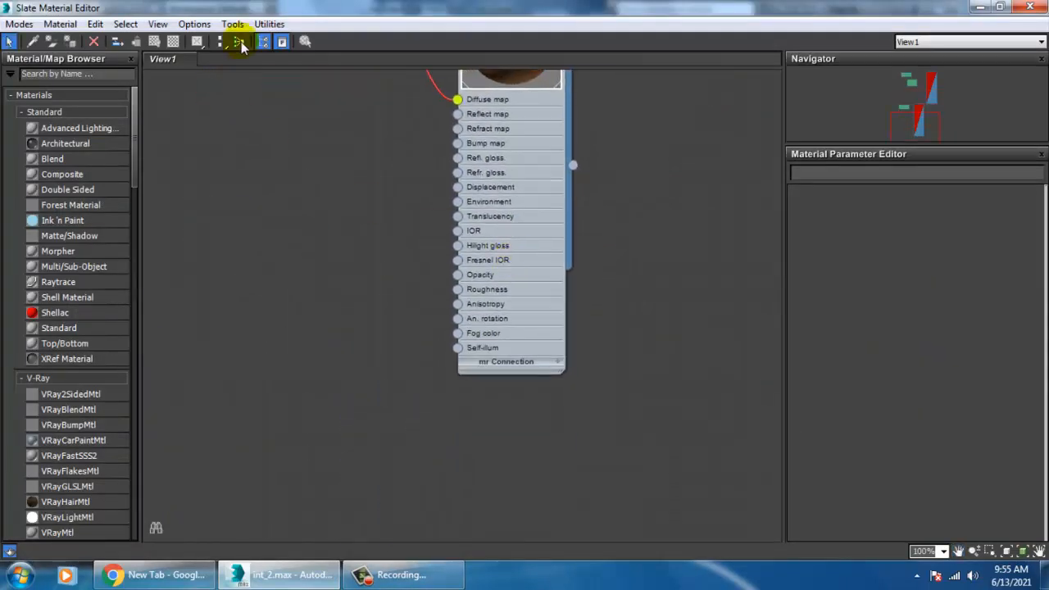
{"action": "double_click", "coordinate": [243, 7]}
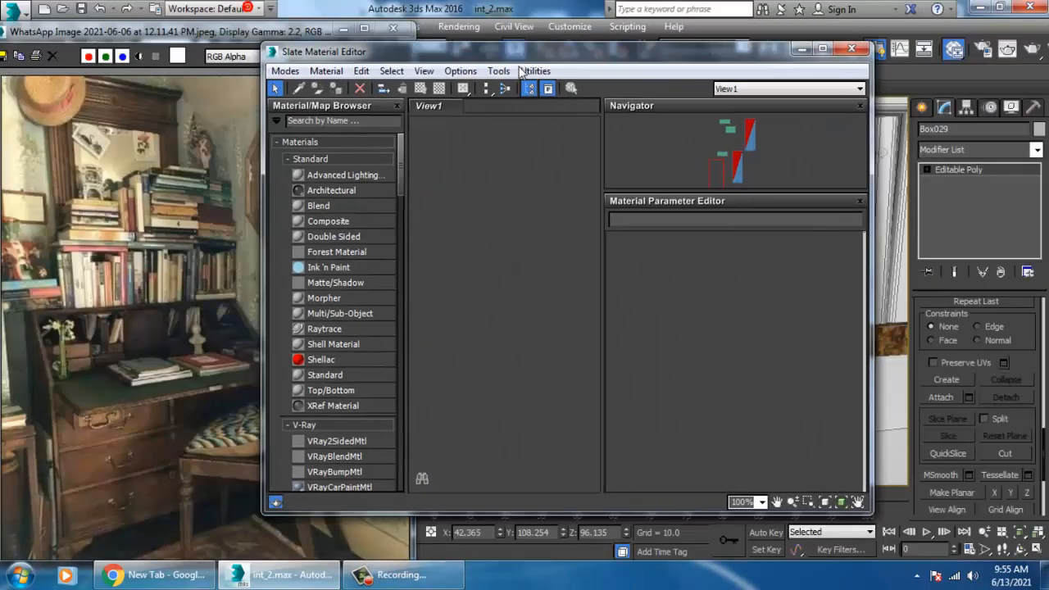
{"action": "left_click", "coordinate": [822, 48]}
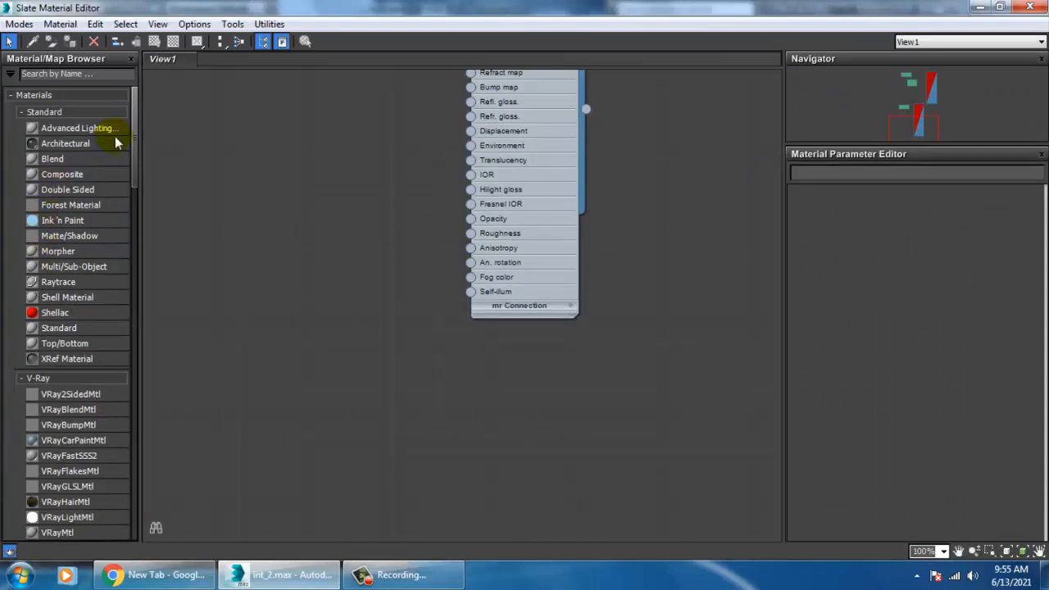
{"action": "left_click_drag", "start_coordinate": [133, 132], "coordinate": [140, 215]}
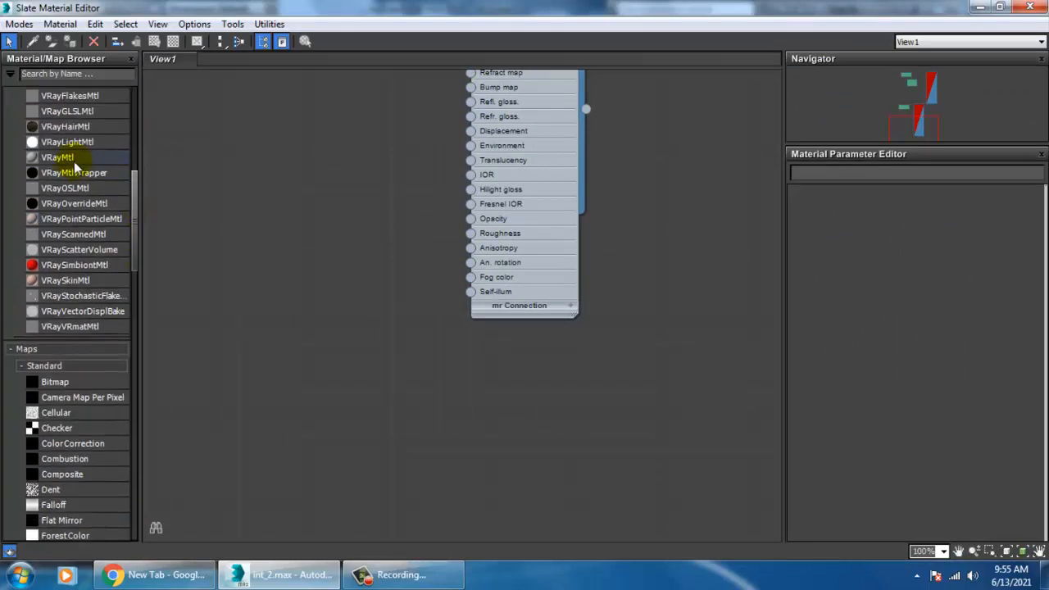
{"action": "left_click_drag", "start_coordinate": [73, 163], "coordinate": [243, 269]}
{"action": "left_click_drag", "start_coordinate": [282, 306], "coordinate": [283, 306]}
{"action": "double_click", "coordinate": [279, 300]}
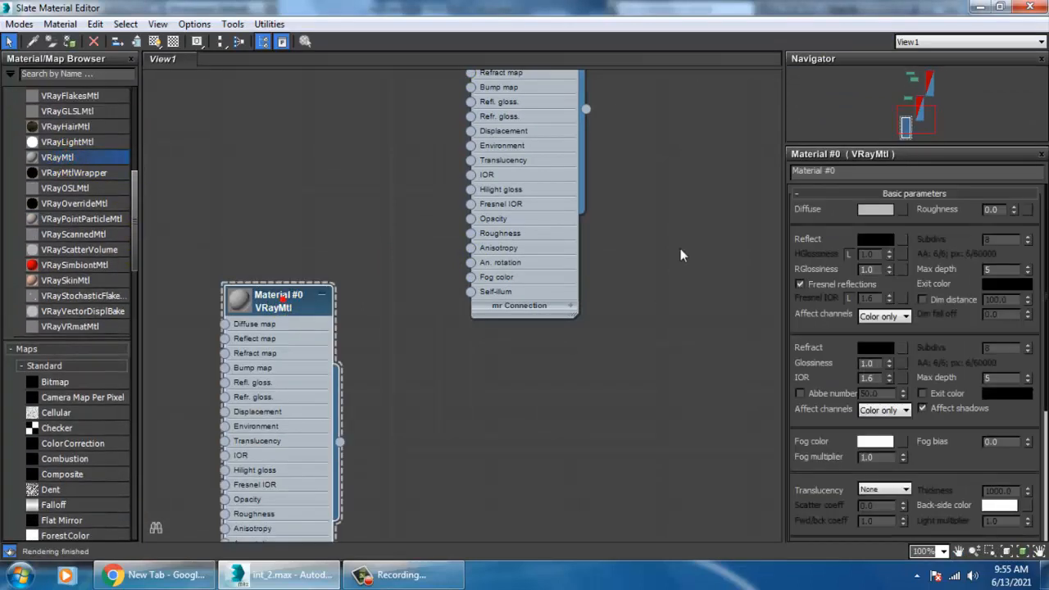
Choose a Bitmap for the new material's diffuse map and browse to the folder D:\June 2021\New inttt.
{"action": "left_click", "coordinate": [902, 210]}
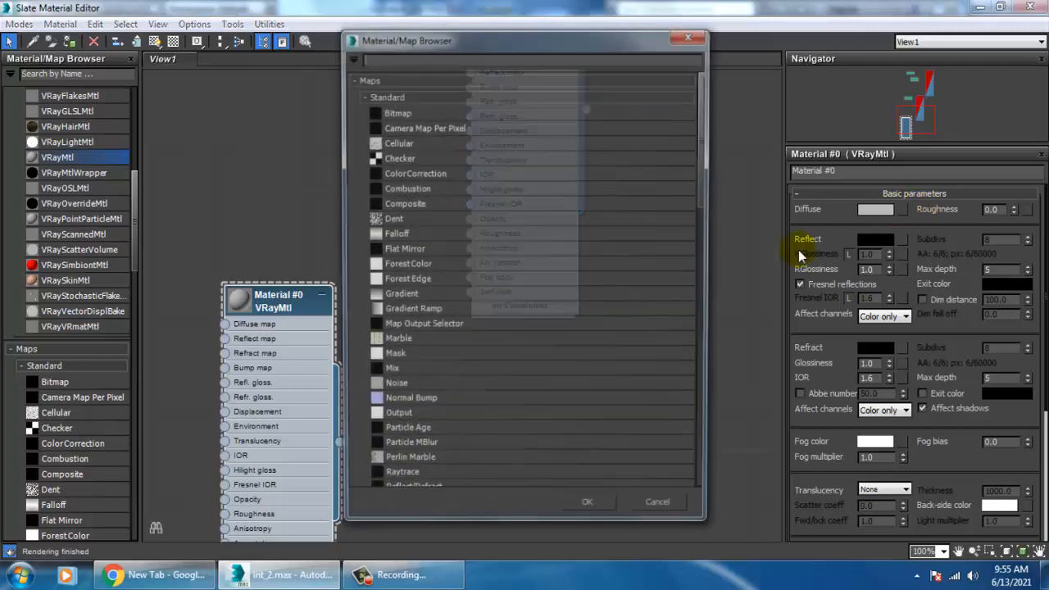
{"action": "double_click", "coordinate": [396, 111]}
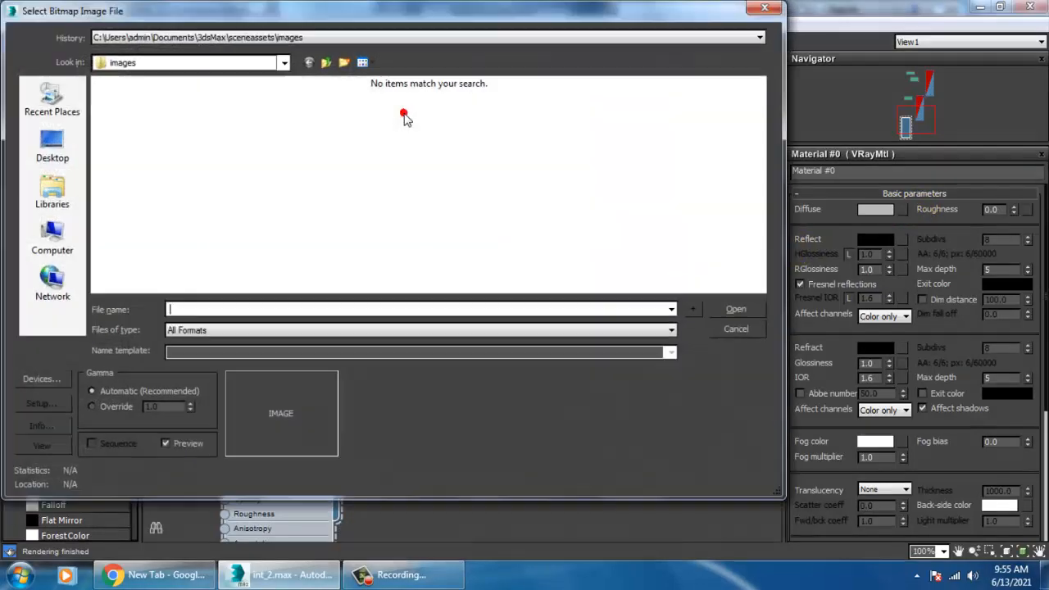
{"action": "left_click", "coordinate": [53, 158]}
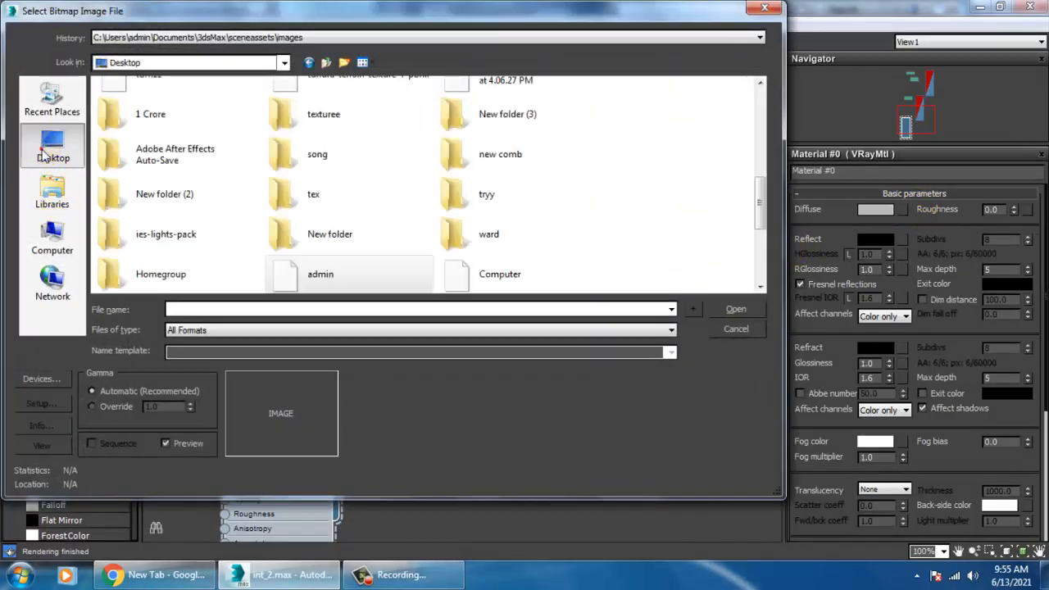
{"action": "left_click", "coordinate": [52, 239]}
{"action": "double_click", "coordinate": [363, 113]}
{"action": "scroll", "coordinate": [380, 145], "scroll_direction": "down", "scroll_amount": 5}
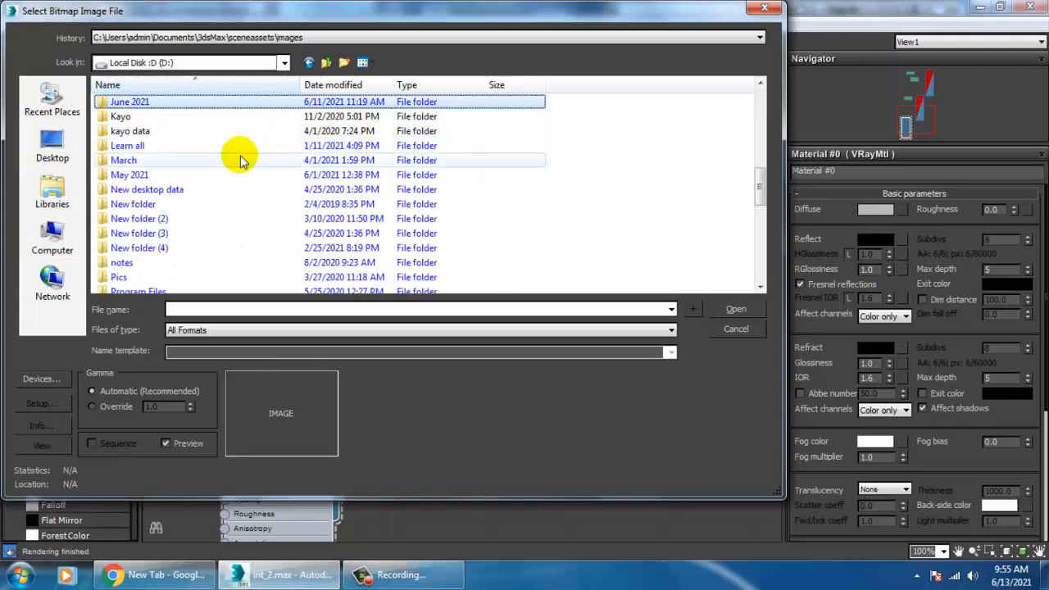
{"action": "double_click", "coordinate": [140, 101]}
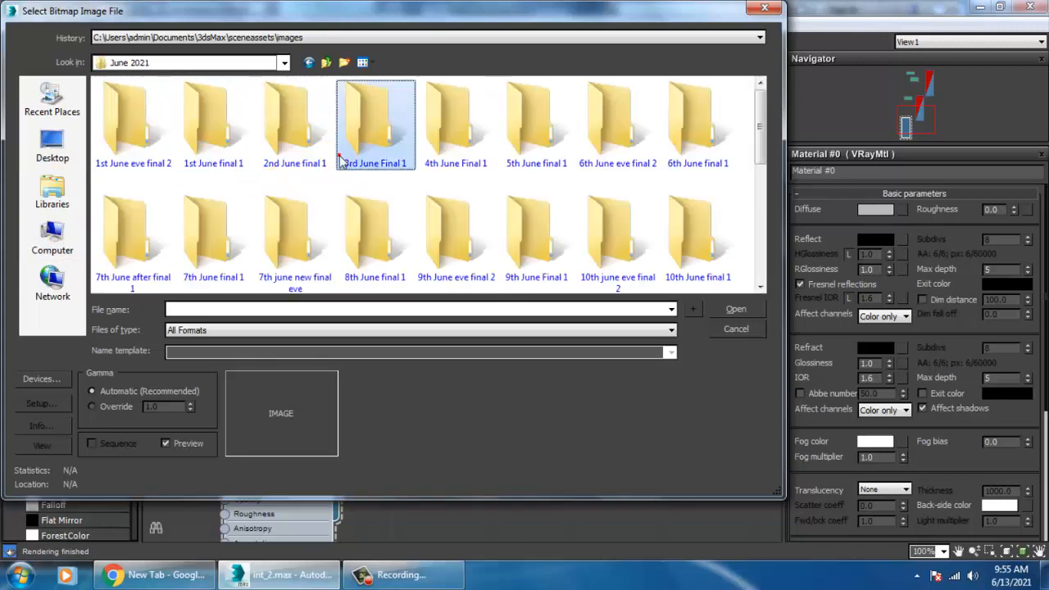
{"action": "scroll", "coordinate": [375, 131], "scroll_direction": "down", "scroll_amount": 3}
{"action": "left_click", "coordinate": [196, 127]}
{"action": "double_click", "coordinate": [195, 127]}
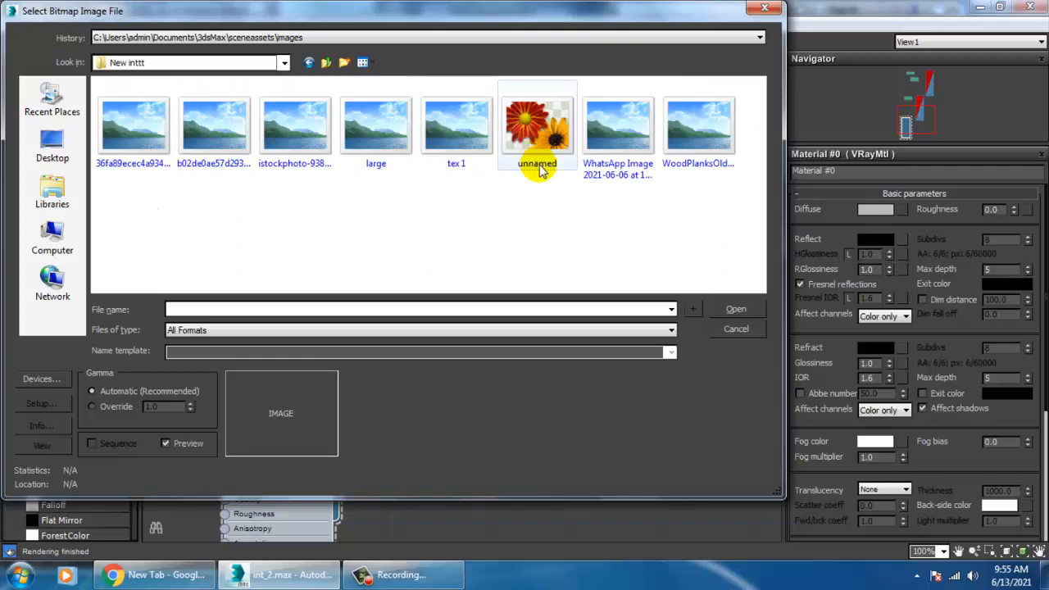
Load the book-spine image b02de0ae57d293f30d18d164f8ac0923 as the material's diffuse bitmap.
{"action": "left_click", "coordinate": [145, 140]}
{"action": "left_click", "coordinate": [211, 125]}
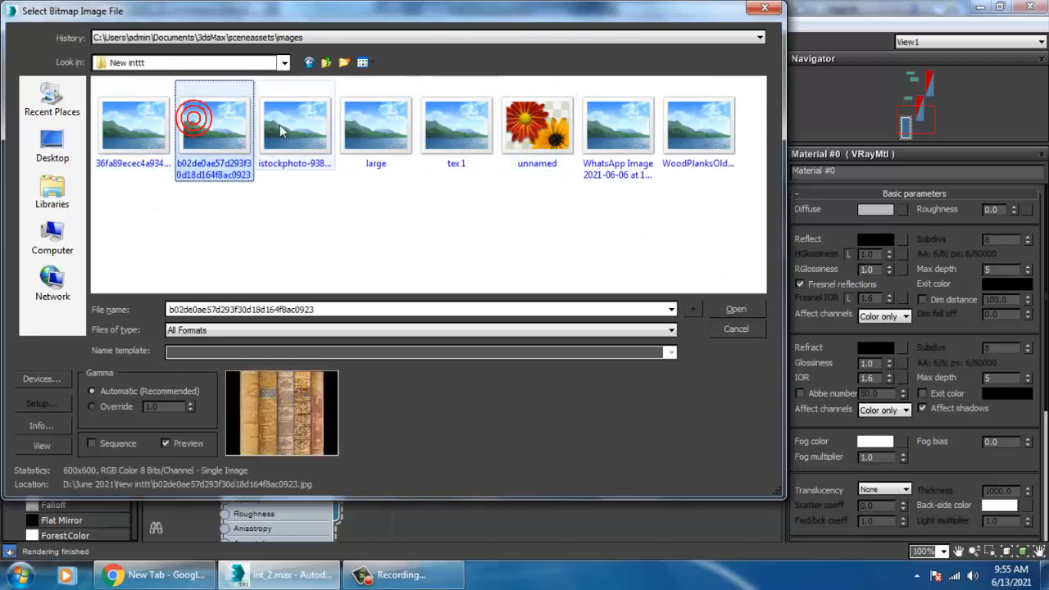
{"action": "double_click", "coordinate": [217, 123]}
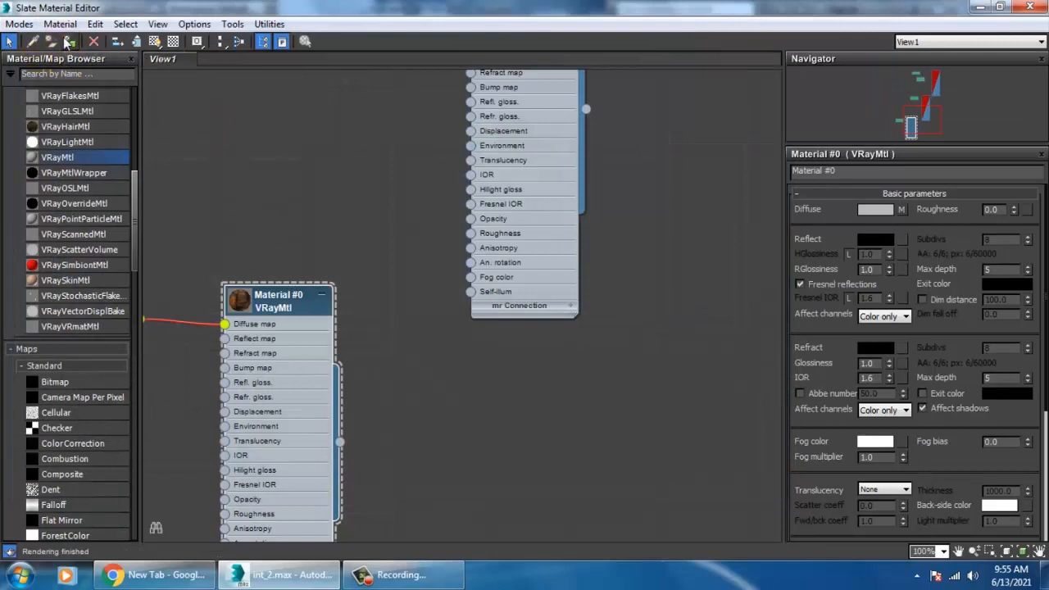
Assign the book material to the four attached books and show its texture shaded in the viewport.
{"action": "left_click", "coordinate": [155, 42]}
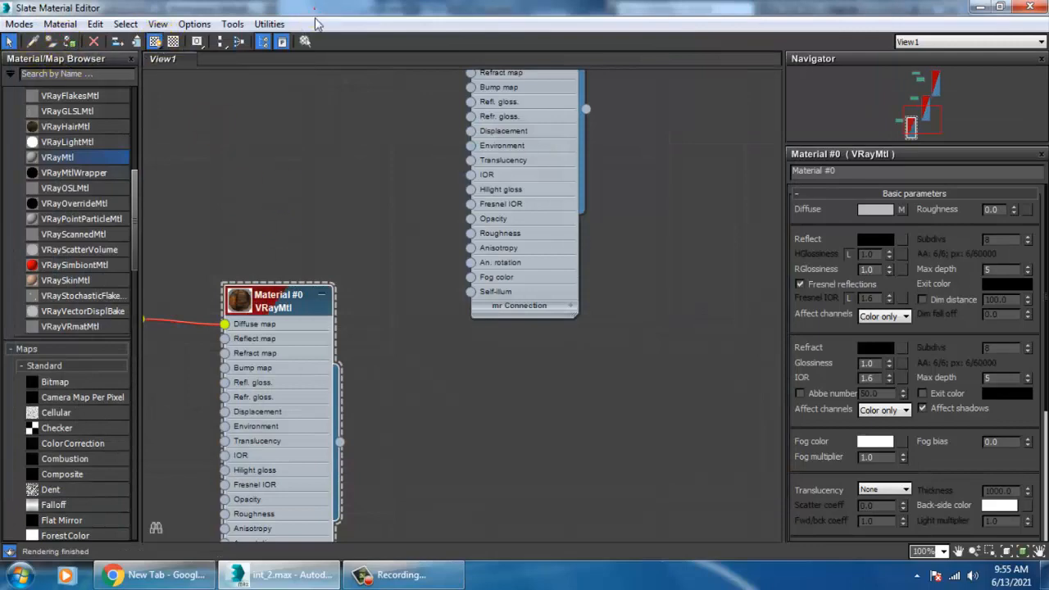
{"action": "left_click_drag", "start_coordinate": [314, 11], "coordinate": [323, 436]}
{"action": "middle_click_drag", "start_coordinate": [600, 203], "coordinate": [615, 197], "text": "alt"}
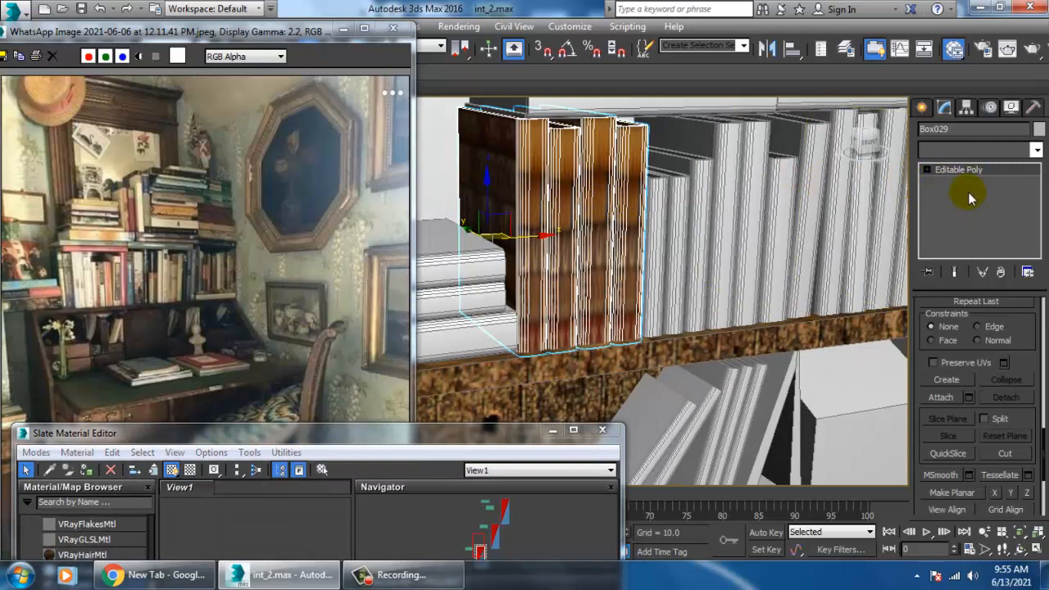
Add a UVW Map modifier to the four attached books and set its mapping to Box.
{"action": "left_click", "coordinate": [967, 150]}
{"action": "scroll", "coordinate": [959, 259], "scroll_direction": "down", "scroll_amount": 10}
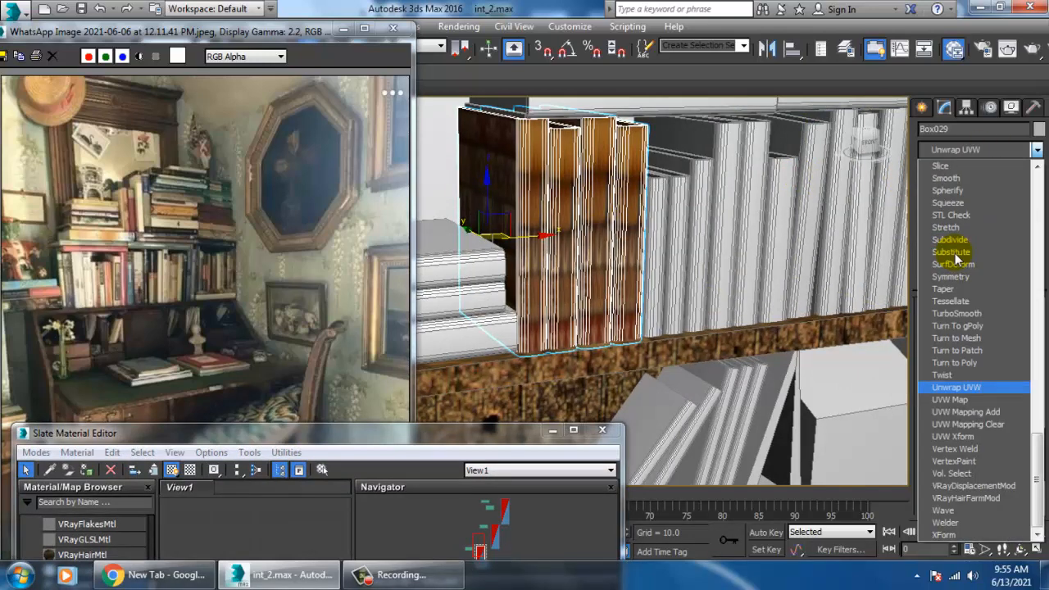
{"action": "left_click", "coordinate": [962, 387]}
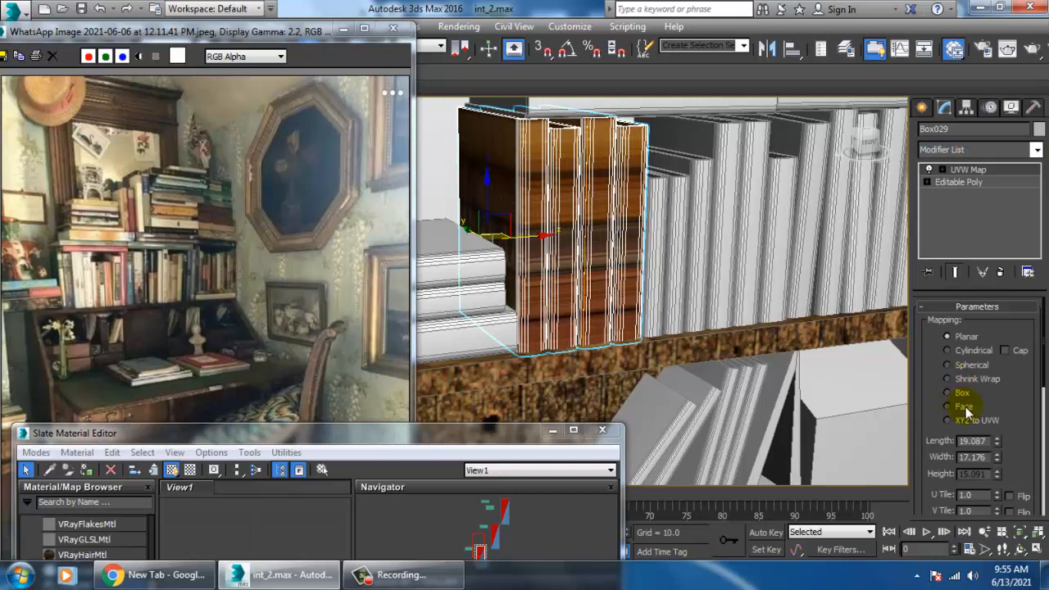
{"action": "left_click", "coordinate": [961, 393]}
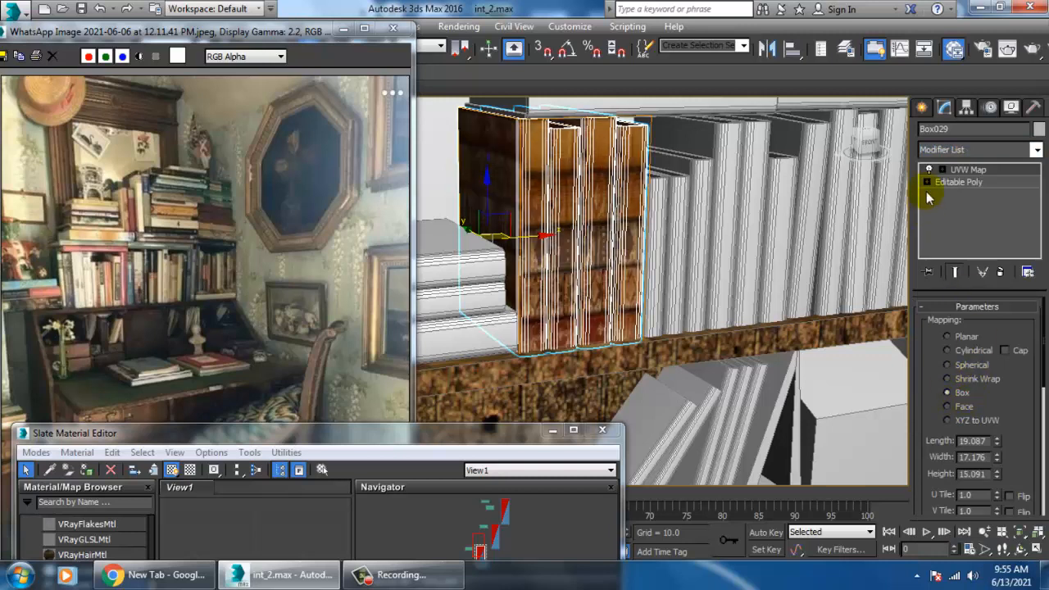
Turn on angle snap and rotate the UVW Map gizmo 90 degrees so the spine image stands upright on the books.
{"action": "left_click", "coordinate": [941, 169]}
{"action": "left_click", "coordinate": [969, 182]}
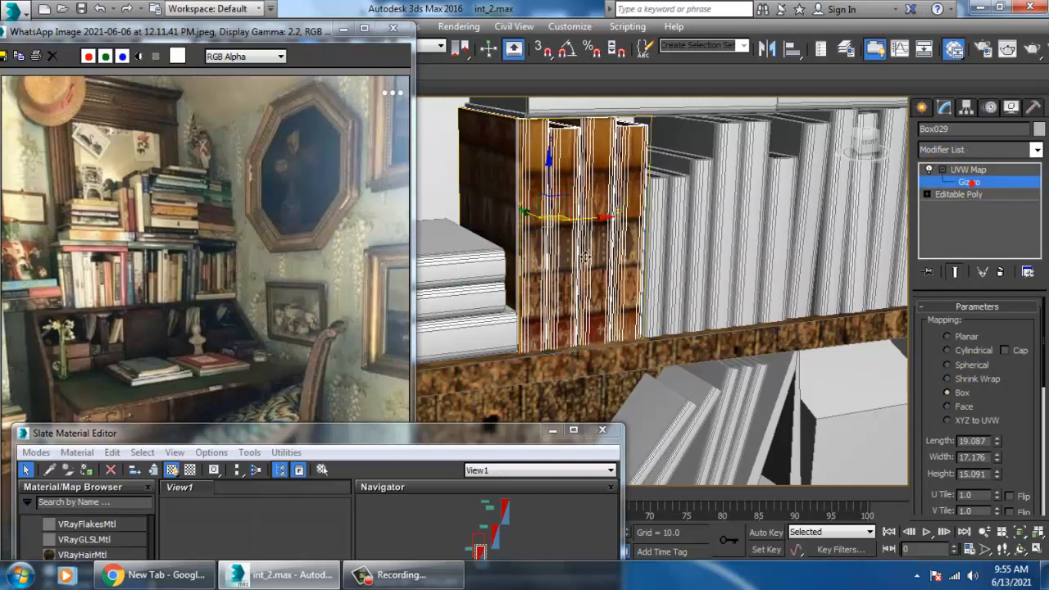
{"action": "right_click", "coordinate": [568, 52]}
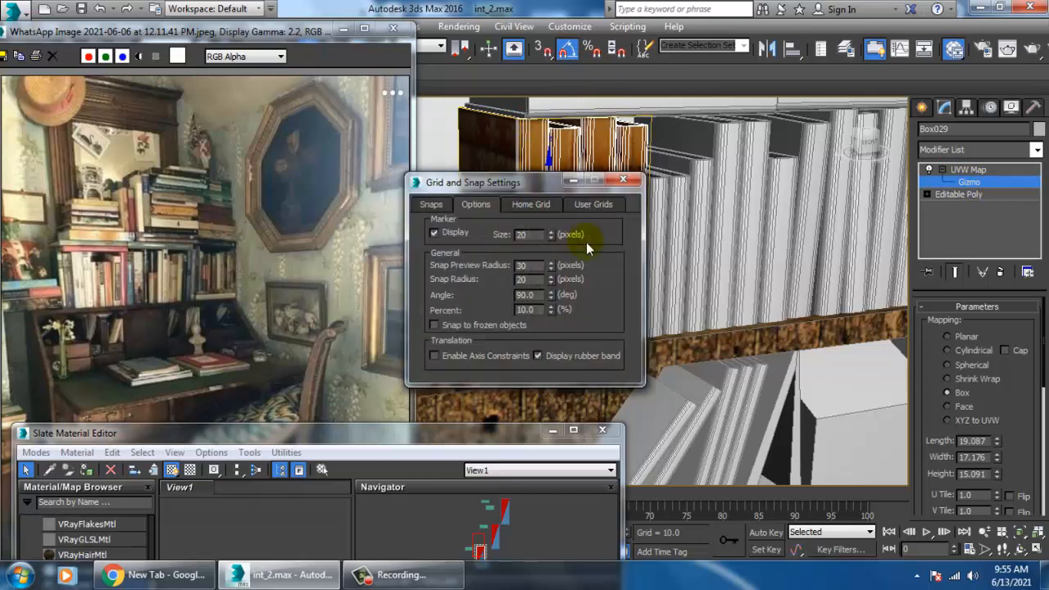
{"action": "left_click", "coordinate": [624, 180]}
{"action": "key", "text": "e"}
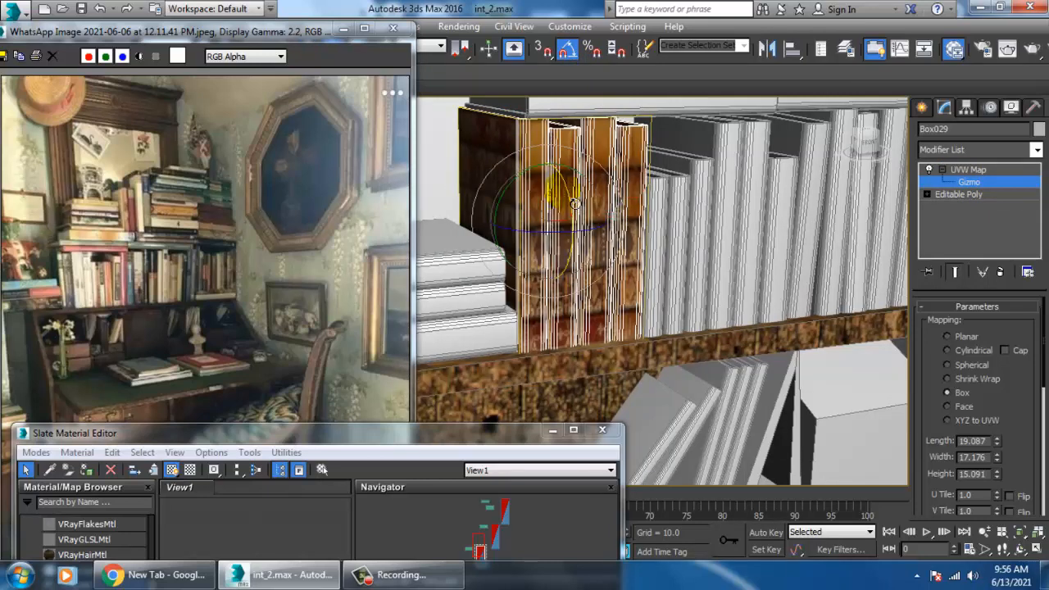
{"action": "left_click_drag", "start_coordinate": [523, 212], "coordinate": [523, 213]}
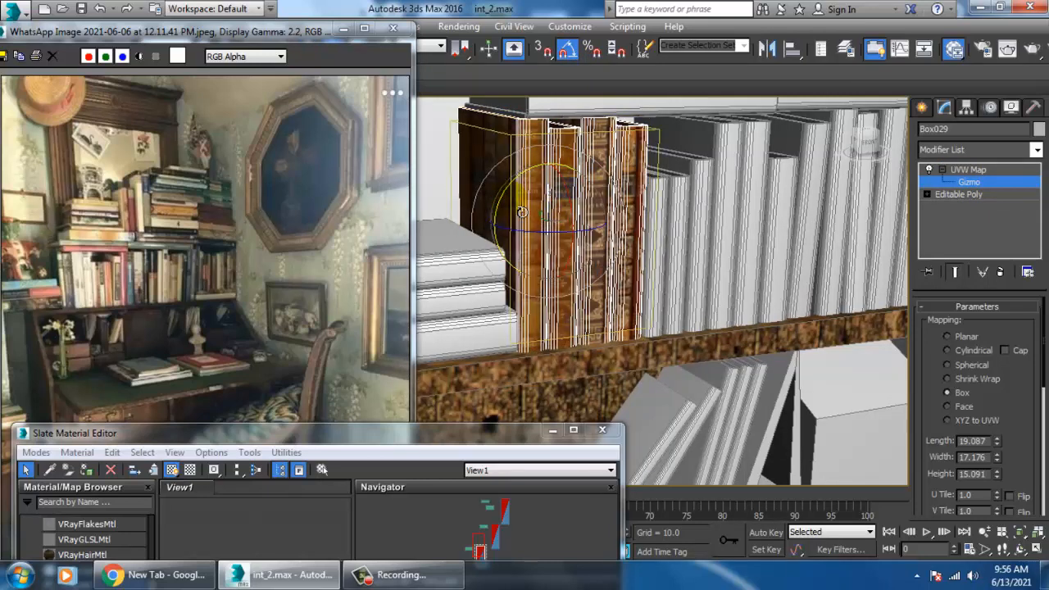
Fit the mapping gizmo to the books and widen the box mapping to a width of 19.467.
{"action": "left_click_drag", "start_coordinate": [1026, 465], "coordinate": [1001, 211]}
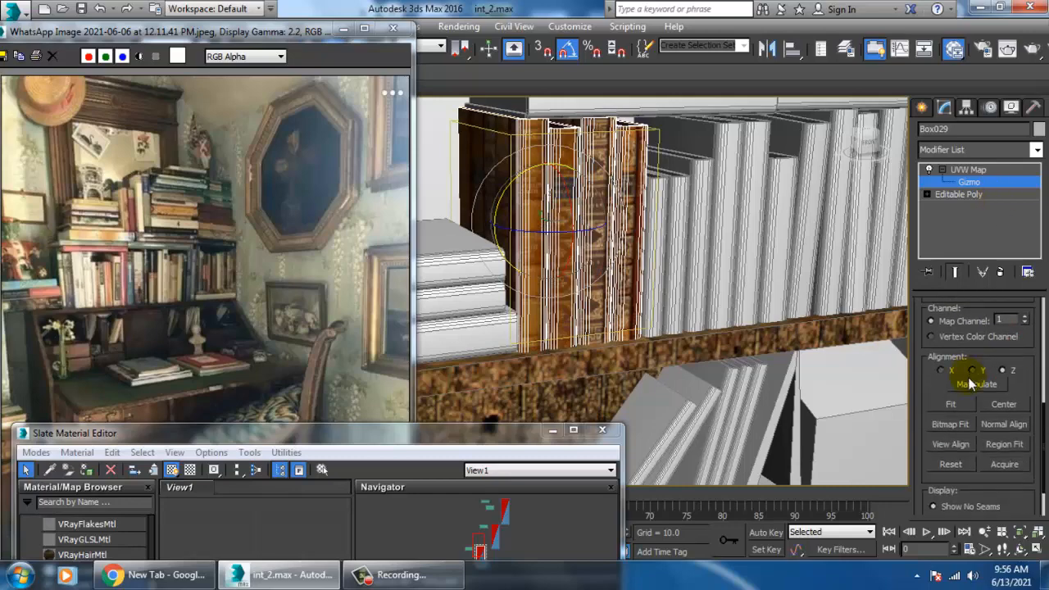
{"action": "left_click", "coordinate": [956, 404]}
{"action": "middle_click_drag", "start_coordinate": [657, 241], "coordinate": [665, 293], "text": "alt"}
{"action": "scroll", "coordinate": [611, 257], "scroll_direction": "up", "scroll_amount": 2}
{"action": "left_click_drag", "start_coordinate": [1042, 384], "coordinate": [1019, 568]}
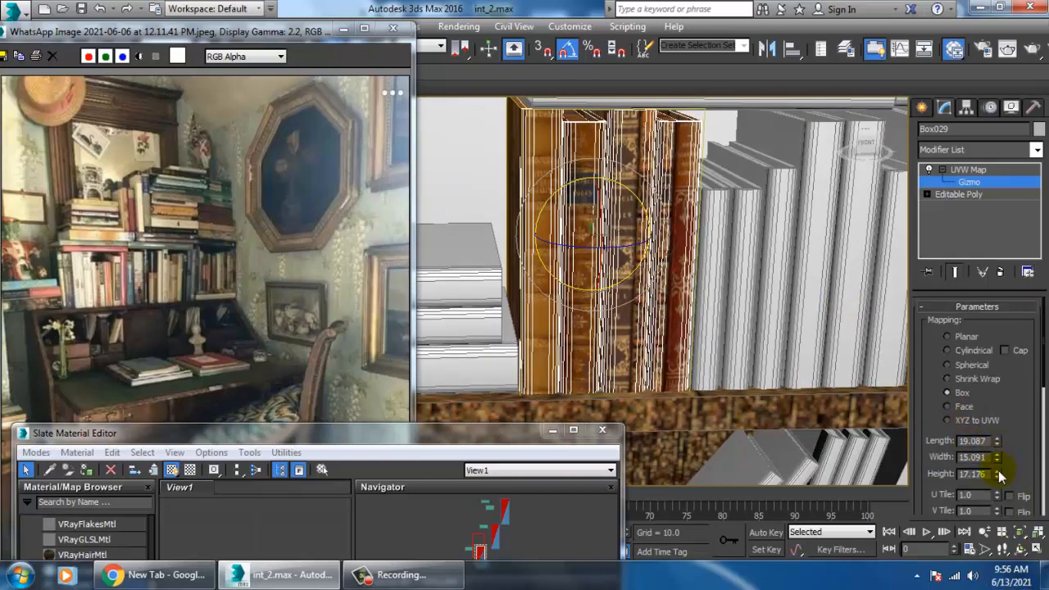
{"action": "left_click_drag", "start_coordinate": [998, 471], "coordinate": [1025, 448]}
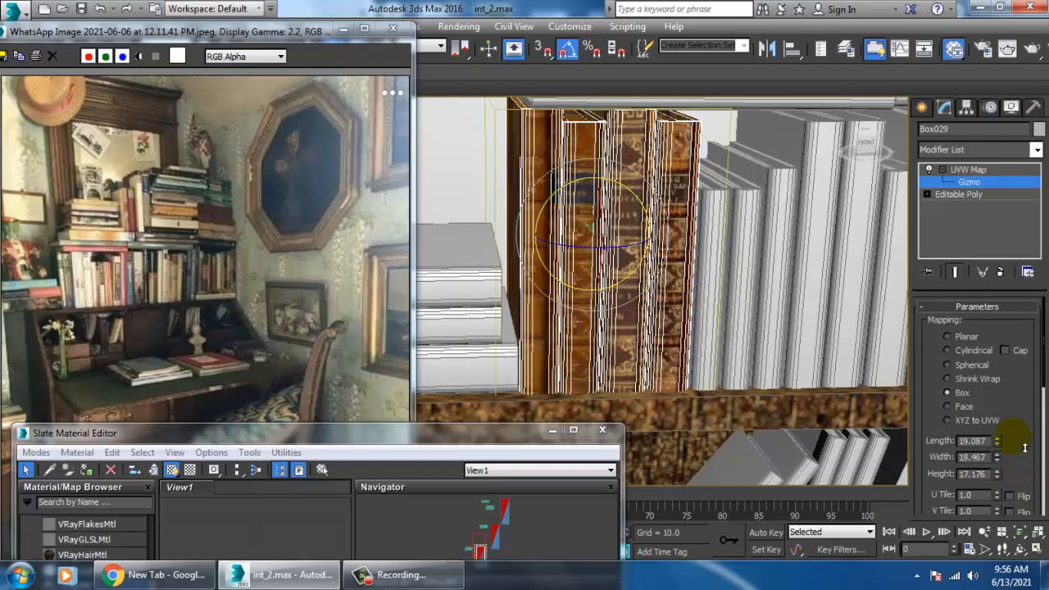
Examine the textured books up close and within the whole room to check how the spine image lines up.
{"action": "scroll", "coordinate": [679, 236], "scroll_direction": "down", "scroll_amount": 10}
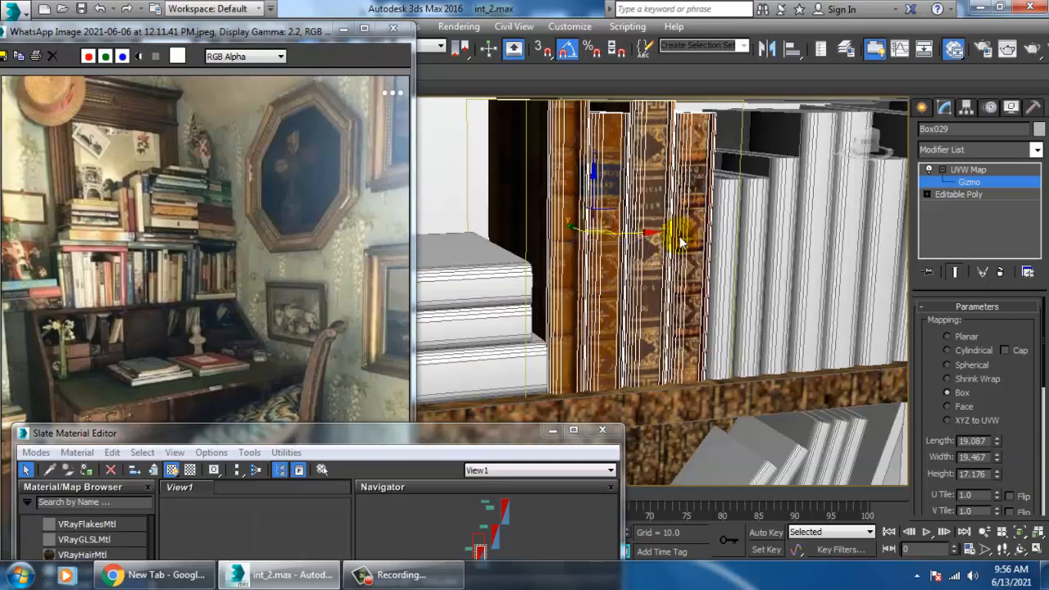
{"action": "scroll", "coordinate": [597, 309], "scroll_direction": "down", "scroll_amount": 6}
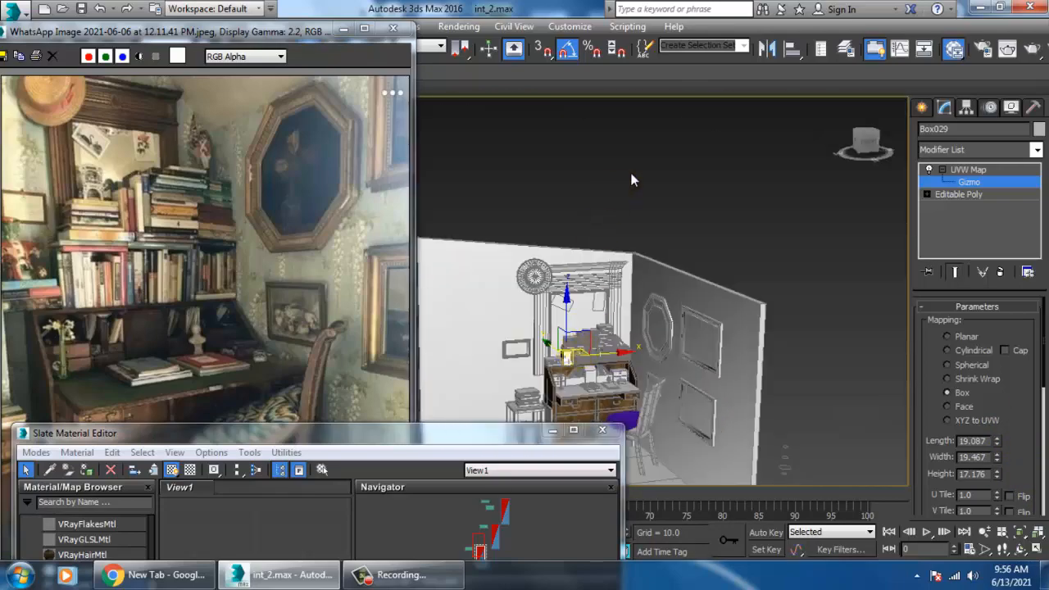
{"action": "scroll", "coordinate": [611, 332], "scroll_direction": "up", "scroll_amount": 7}
{"action": "scroll", "coordinate": [612, 337], "scroll_direction": "up", "scroll_amount": 8}
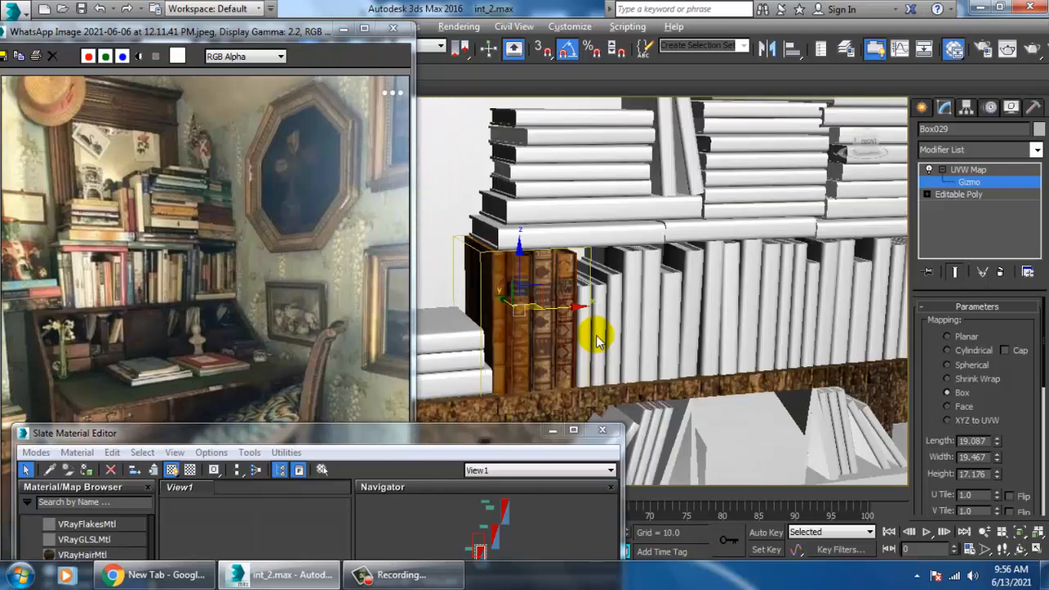
{"action": "scroll", "coordinate": [614, 289], "scroll_direction": "up", "scroll_amount": 4}
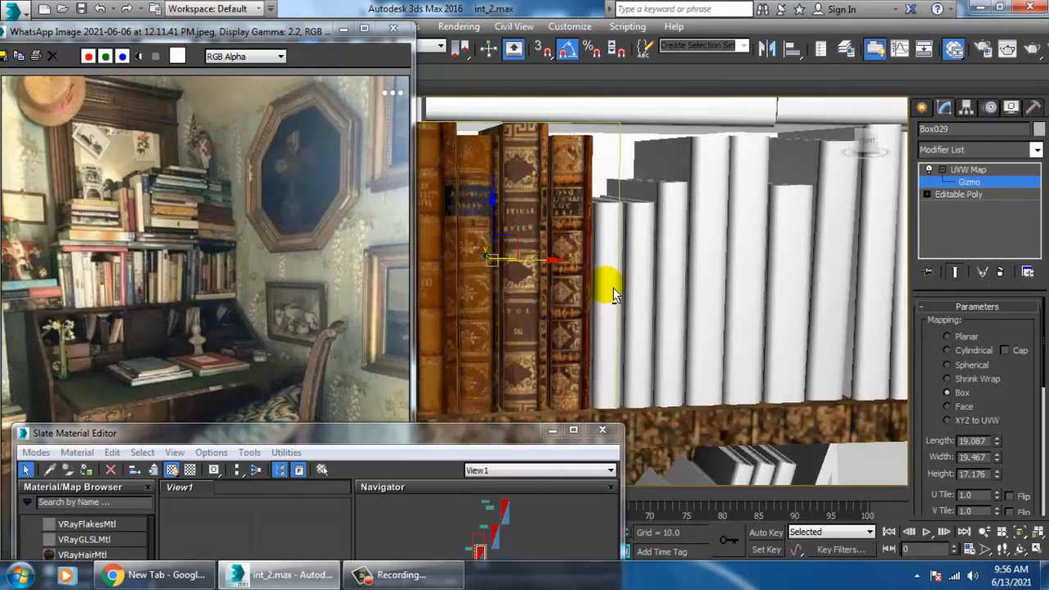
{"action": "scroll", "coordinate": [611, 291], "scroll_direction": "down", "scroll_amount": 2}
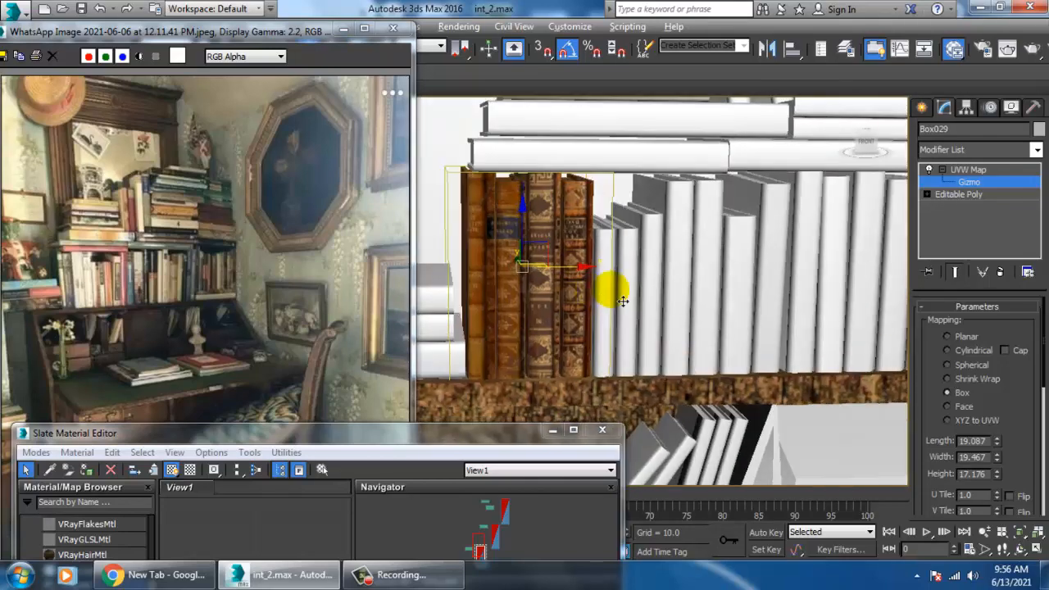
{"action": "middle_click_drag", "start_coordinate": [632, 298], "coordinate": [598, 272], "text": "alt"}
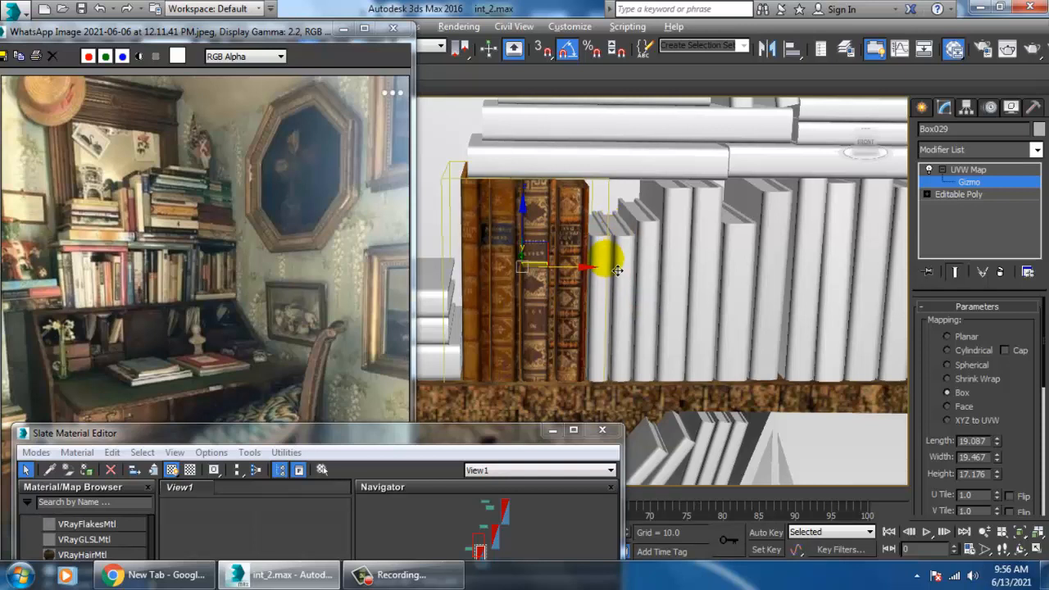
{"action": "scroll", "coordinate": [617, 270], "scroll_direction": "down", "scroll_amount": 1}
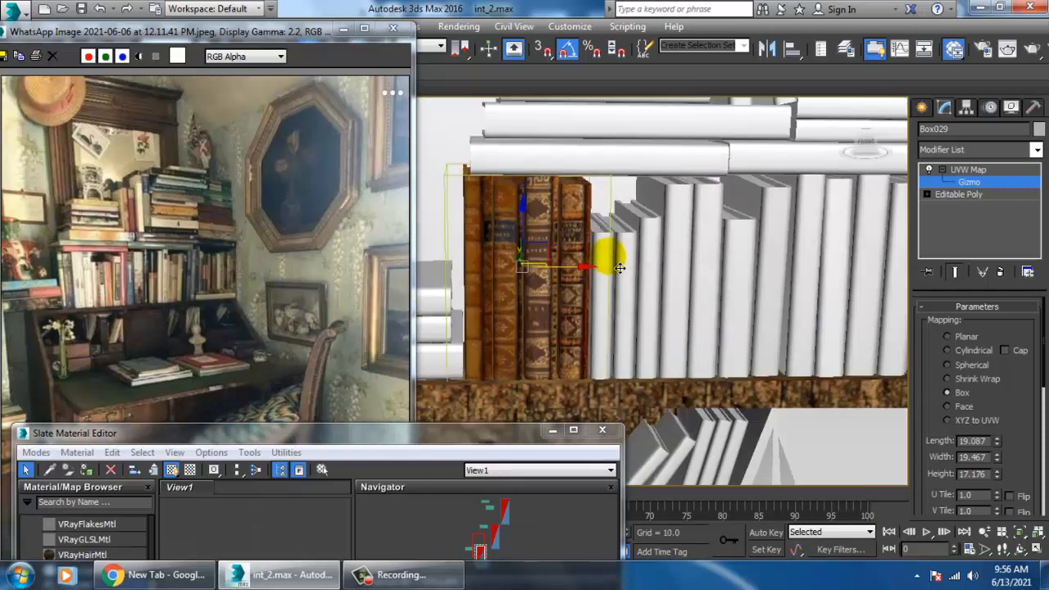
Convert the four textured books to an Editable Poly, collapsing the UVW Map modifier.
{"action": "right_click", "coordinate": [453, 208]}
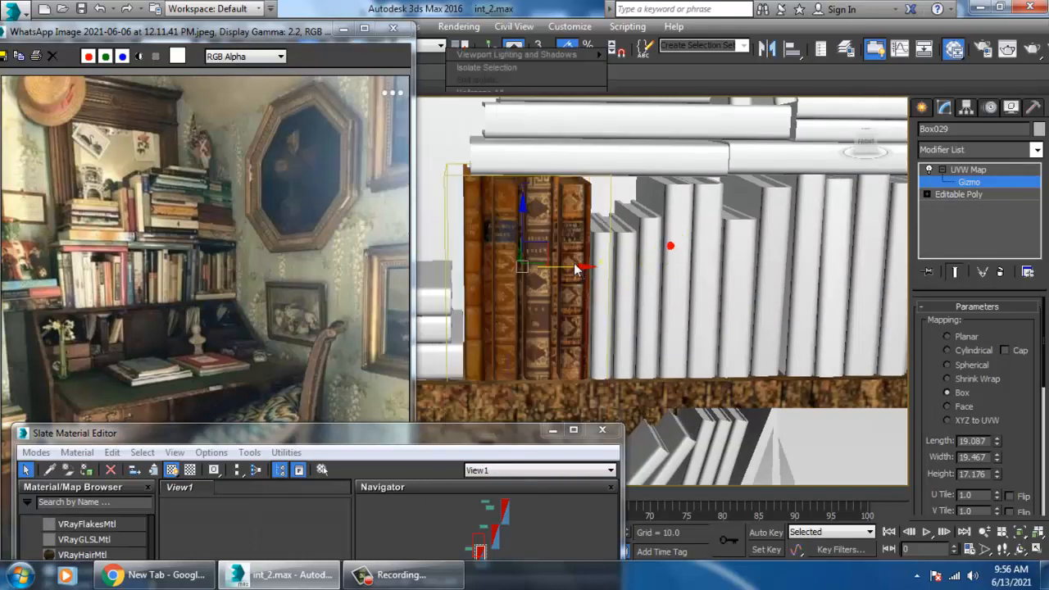
{"action": "right_click", "coordinate": [554, 215]}
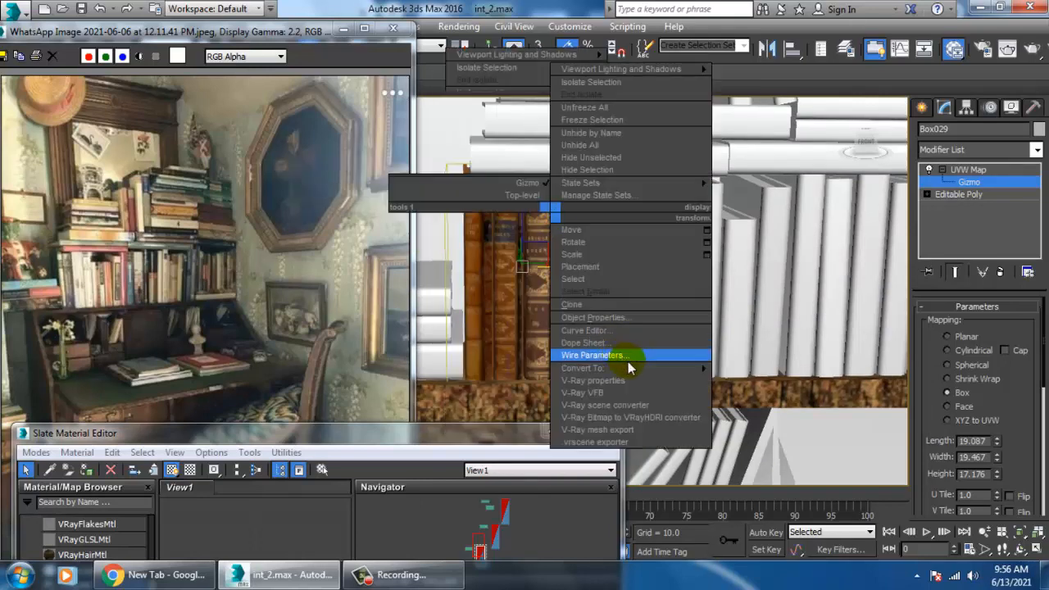
{"action": "mouse_move", "coordinate": [659, 368]}
{"action": "left_click", "coordinate": [791, 381]}
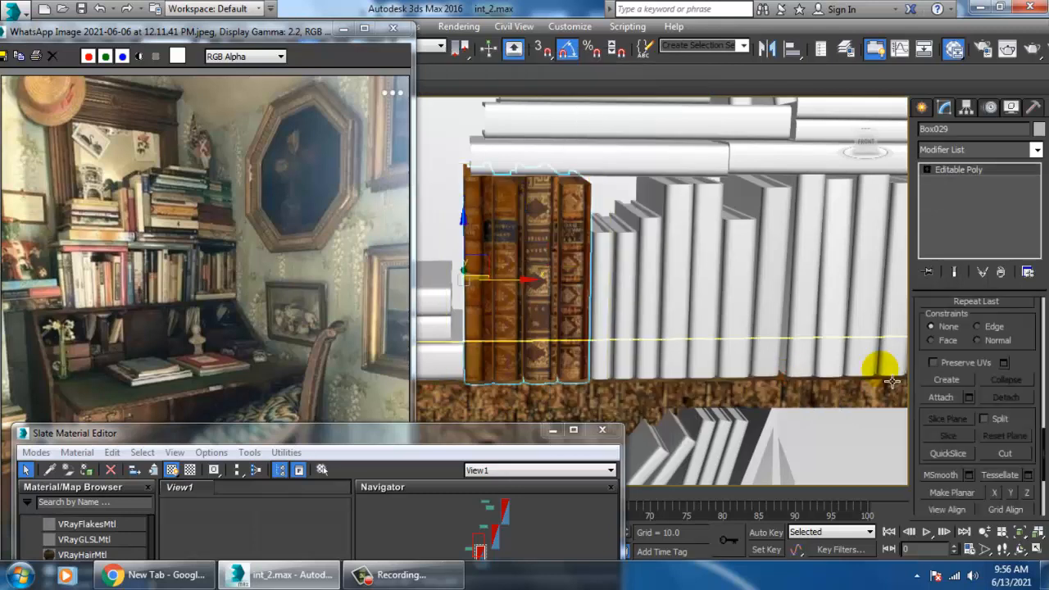
Attach the four neighbouring books to the first untextured book beside the textured group, forming one object of five books.
{"action": "left_click", "coordinate": [616, 253]}
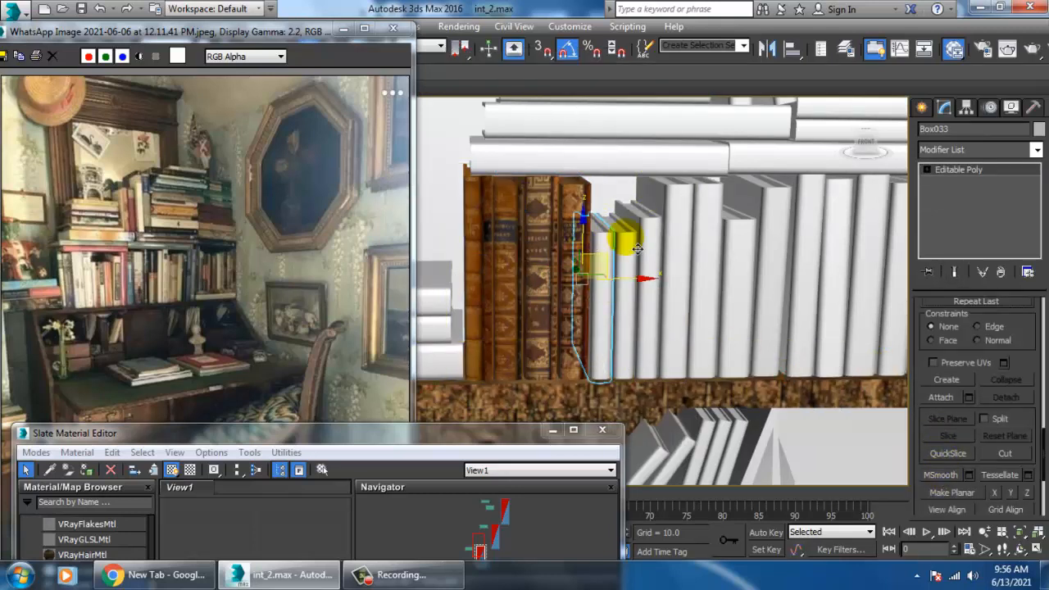
{"action": "left_click", "coordinate": [616, 239]}
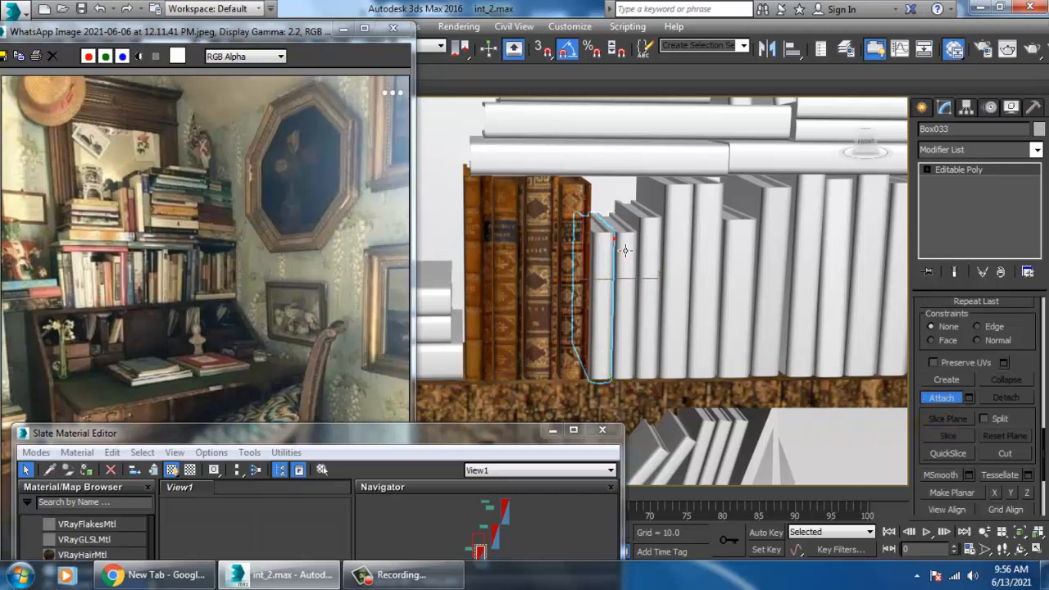
{"action": "left_click", "coordinate": [650, 245]}
{"action": "left_click", "coordinate": [679, 236]}
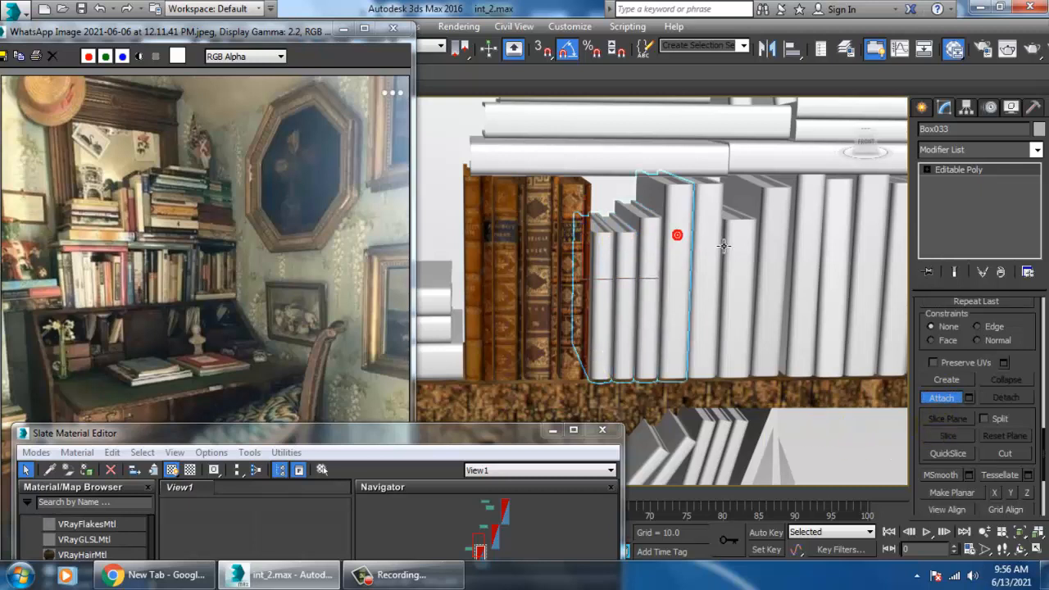
{"action": "left_click", "coordinate": [710, 235]}
{"action": "right_click", "coordinate": [702, 273]}
{"action": "middle_click_drag", "start_coordinate": [702, 274], "coordinate": [699, 280], "text": "alt"}
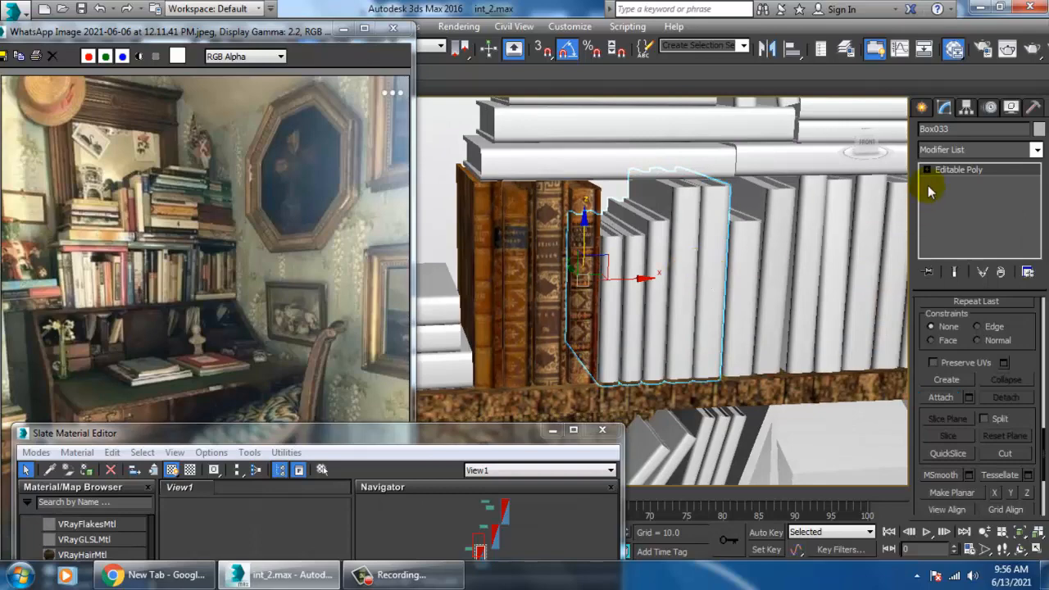
Maximize the Slate Material Editor and create a second VRayMtl in an empty part of the material view.
{"action": "key", "text": "m"}
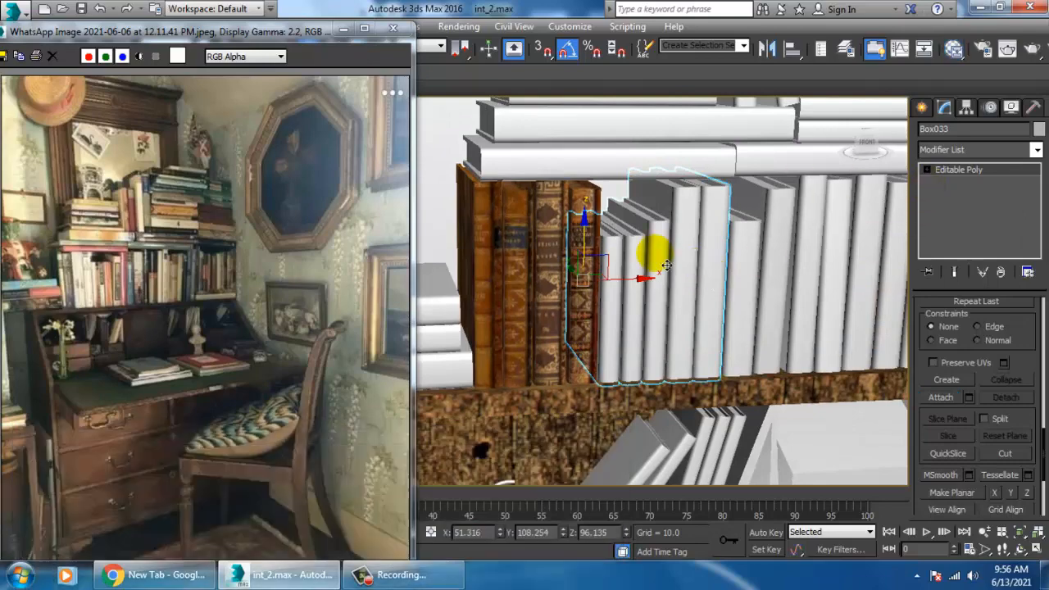
{"action": "key", "text": "m"}
{"action": "left_click_drag", "start_coordinate": [421, 445], "coordinate": [754, 63]}
{"action": "double_click", "coordinate": [754, 59]}
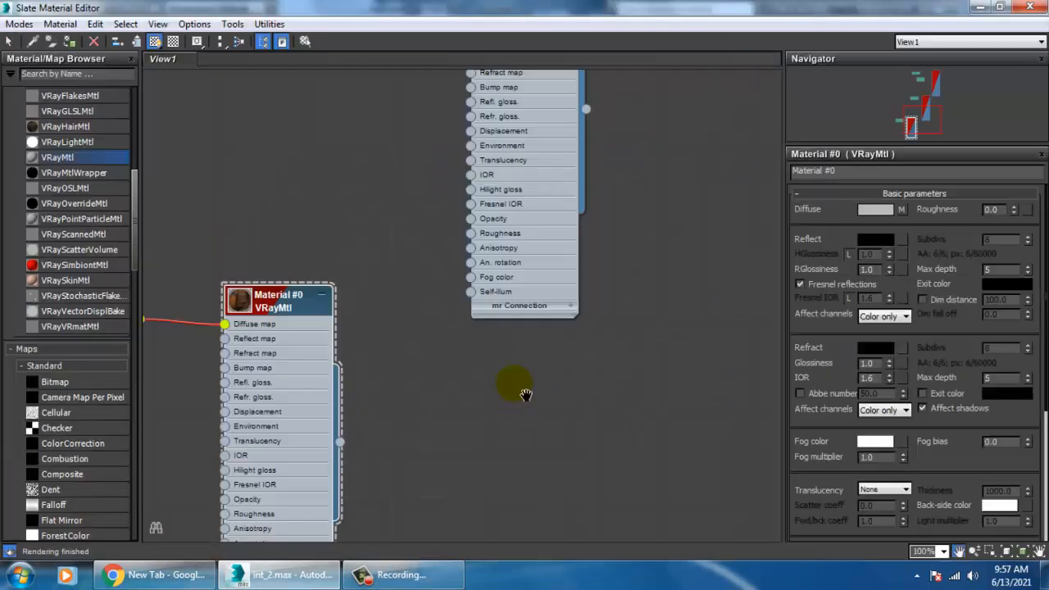
{"action": "middle_click_drag", "start_coordinate": [525, 394], "coordinate": [577, 268]}
{"action": "left_click_drag", "start_coordinate": [78, 157], "coordinate": [619, 293]}
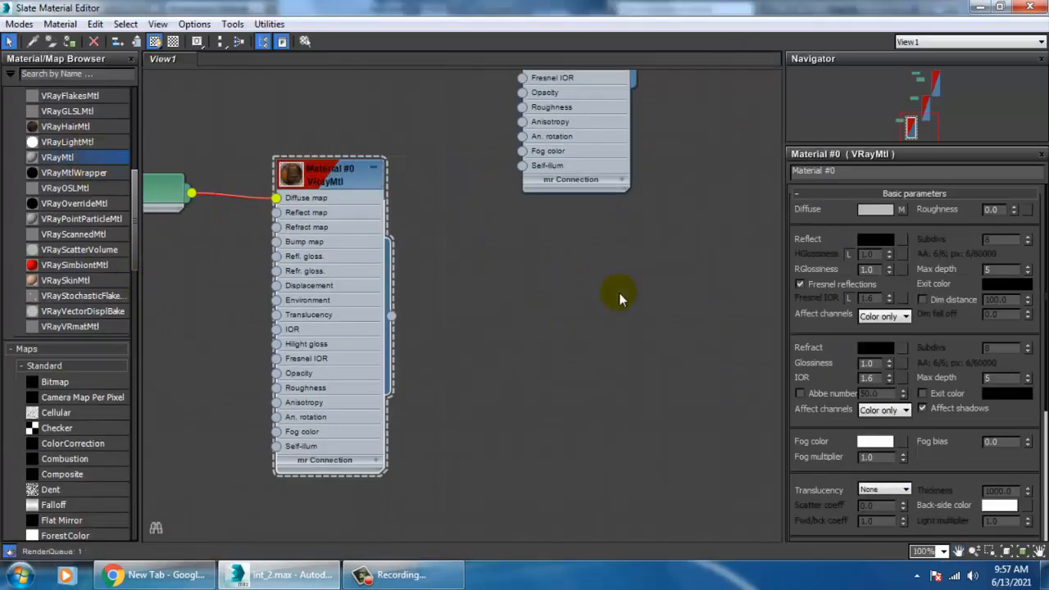
Preview the images in the New inttt folder and load the book-spine image "large" as the new material's diffuse bitmap.
{"action": "left_click", "coordinate": [904, 211]}
{"action": "double_click", "coordinate": [406, 113]}
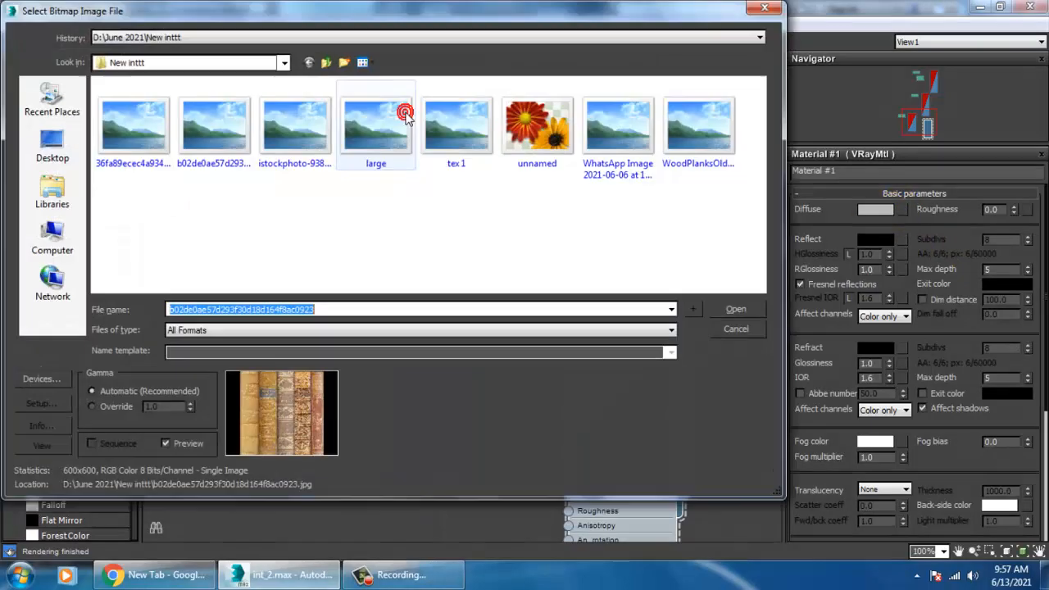
{"action": "left_click", "coordinate": [643, 123]}
{"action": "left_click", "coordinate": [674, 121]}
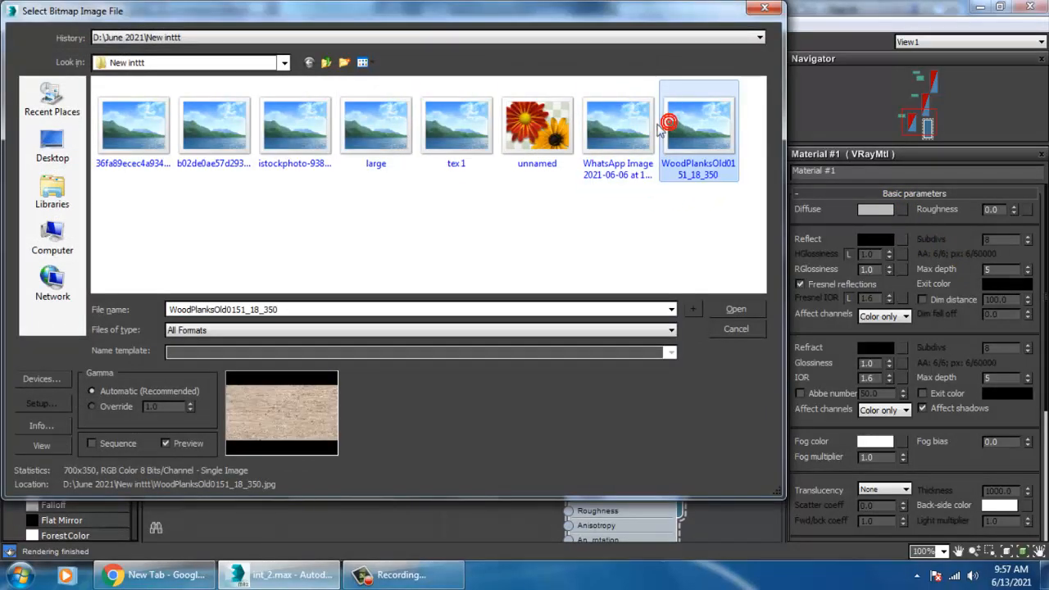
{"action": "left_click", "coordinate": [534, 121]}
{"action": "left_click", "coordinate": [480, 127]}
{"action": "left_click", "coordinate": [367, 146]}
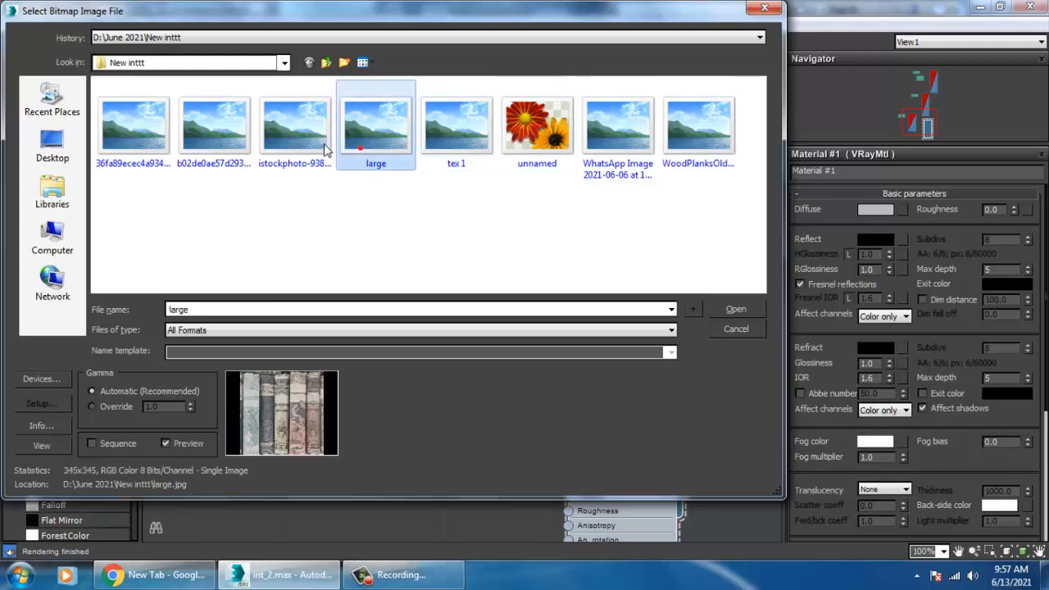
{"action": "left_click", "coordinate": [327, 143]}
{"action": "left_click", "coordinate": [234, 123]}
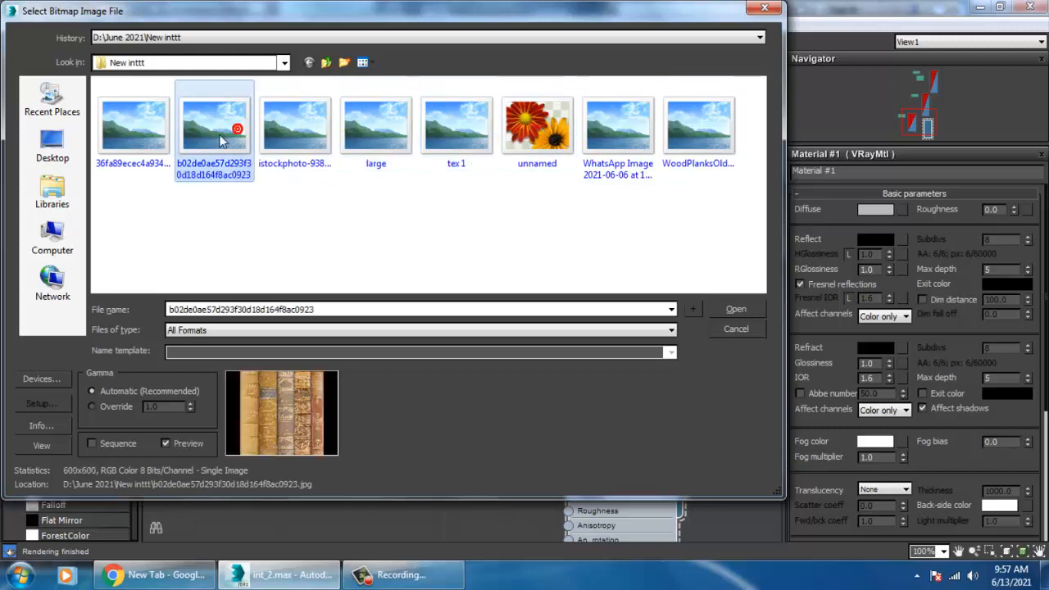
{"action": "left_click", "coordinate": [129, 127]}
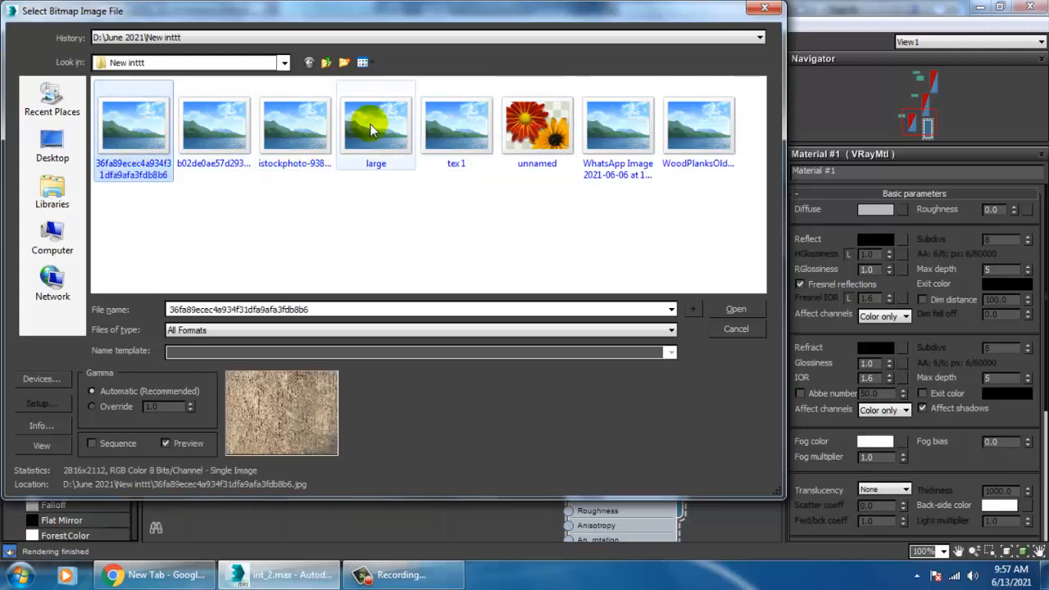
{"action": "left_click", "coordinate": [368, 127]}
{"action": "double_click", "coordinate": [370, 127]}
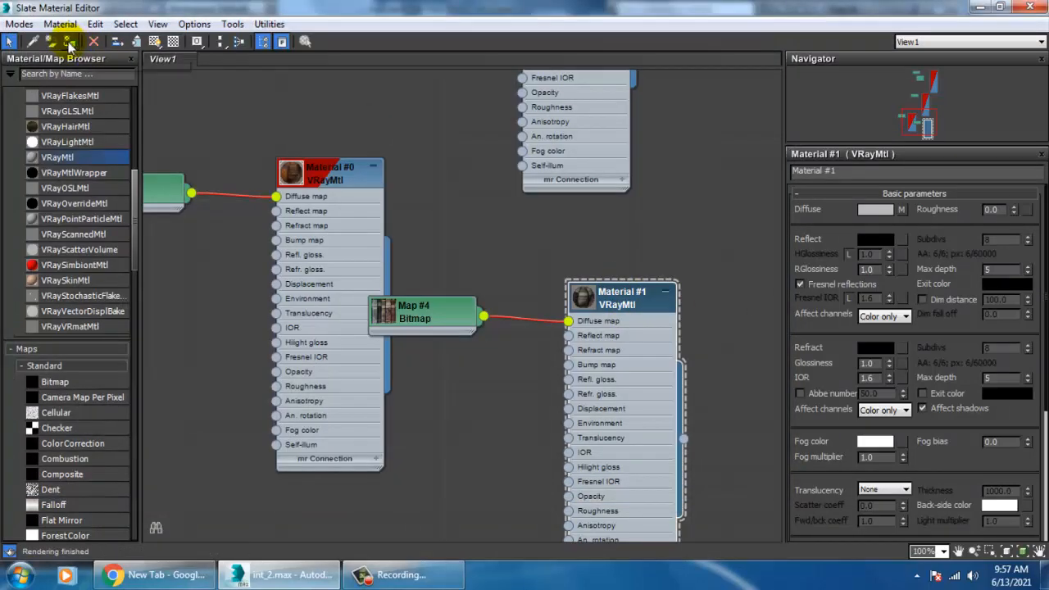
Assign the new material to the five attached books, show its texture shaded in the viewport and close the material editor.
{"action": "left_click", "coordinate": [154, 41]}
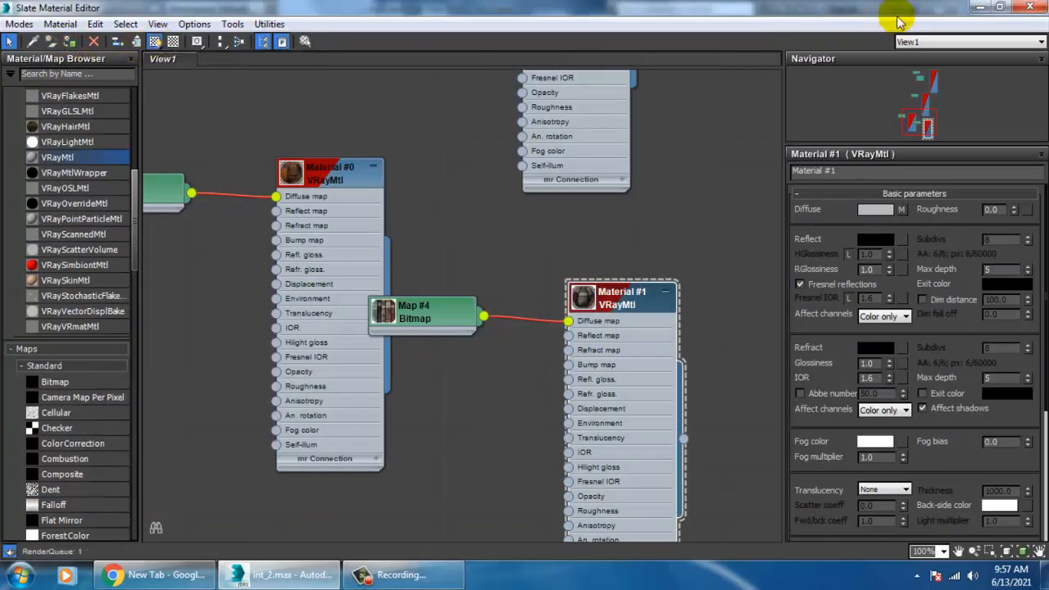
{"action": "left_click", "coordinate": [1029, 7]}
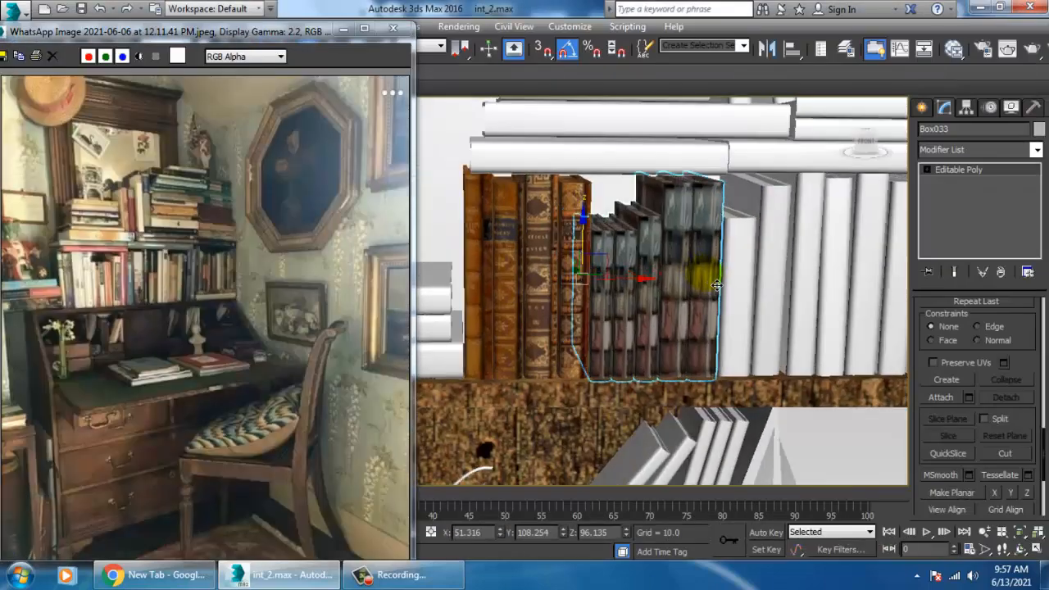
Add a UVW Map modifier to the five attached books and rotate its gizmo 90 degrees about the Y axis.
{"action": "scroll", "coordinate": [716, 285], "scroll_direction": "up", "scroll_amount": 2}
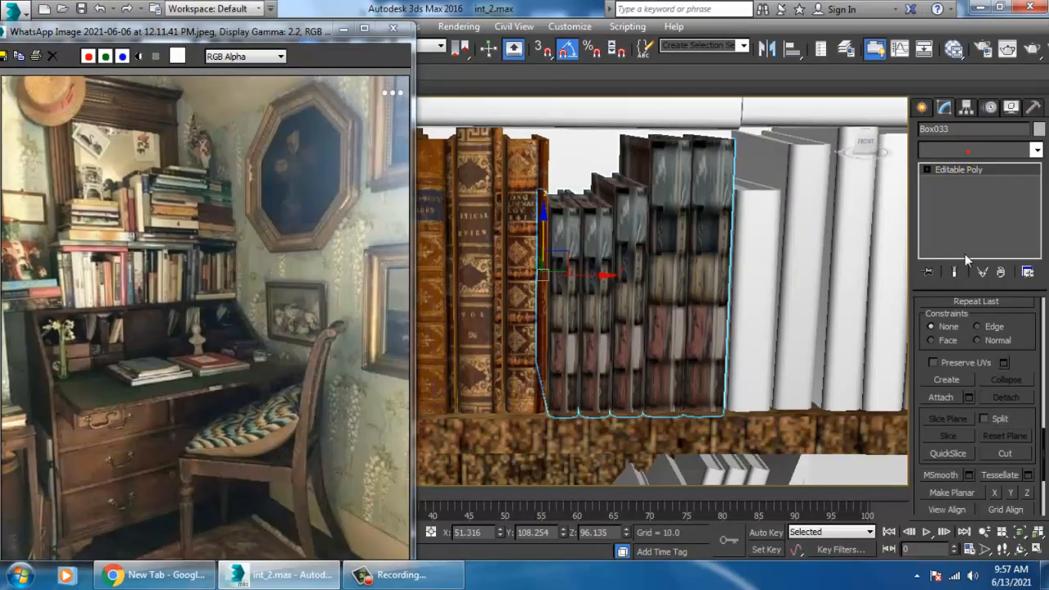
{"action": "key", "text": "u"}
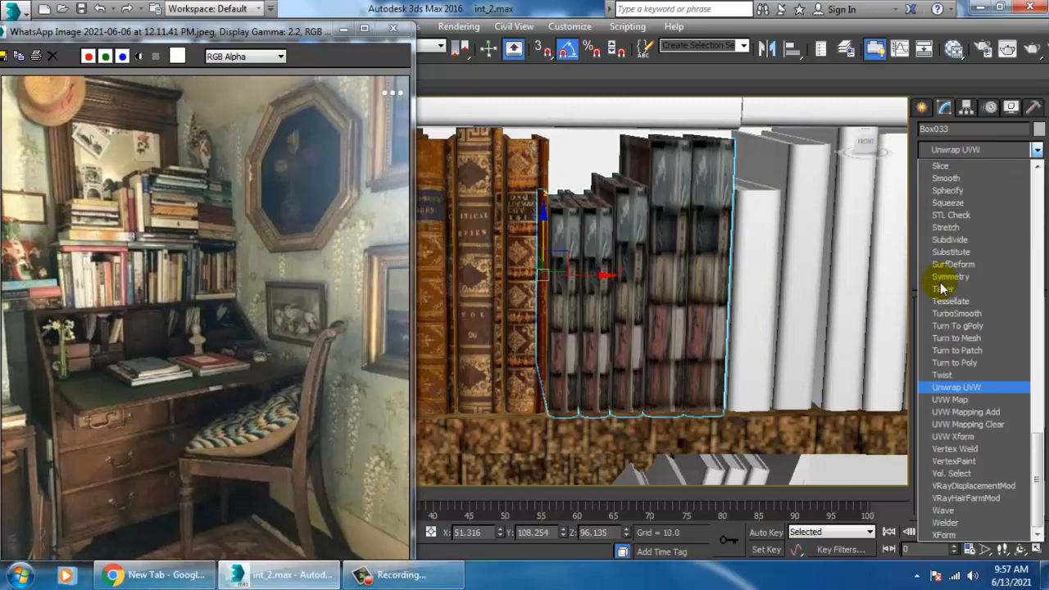
{"action": "left_click", "coordinate": [979, 400]}
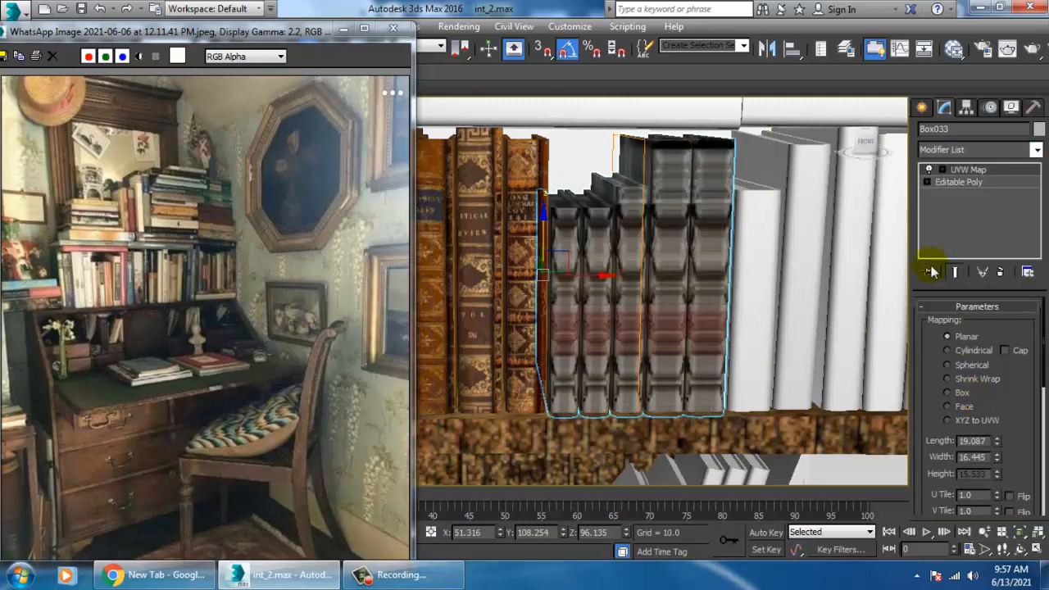
{"action": "left_click", "coordinate": [969, 182]}
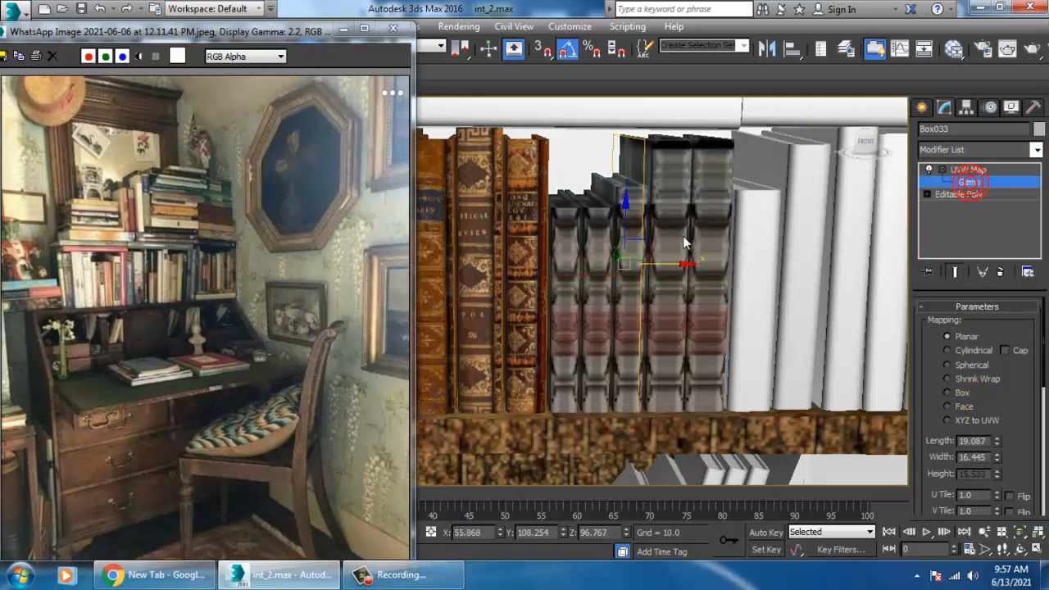
{"action": "key", "text": "e"}
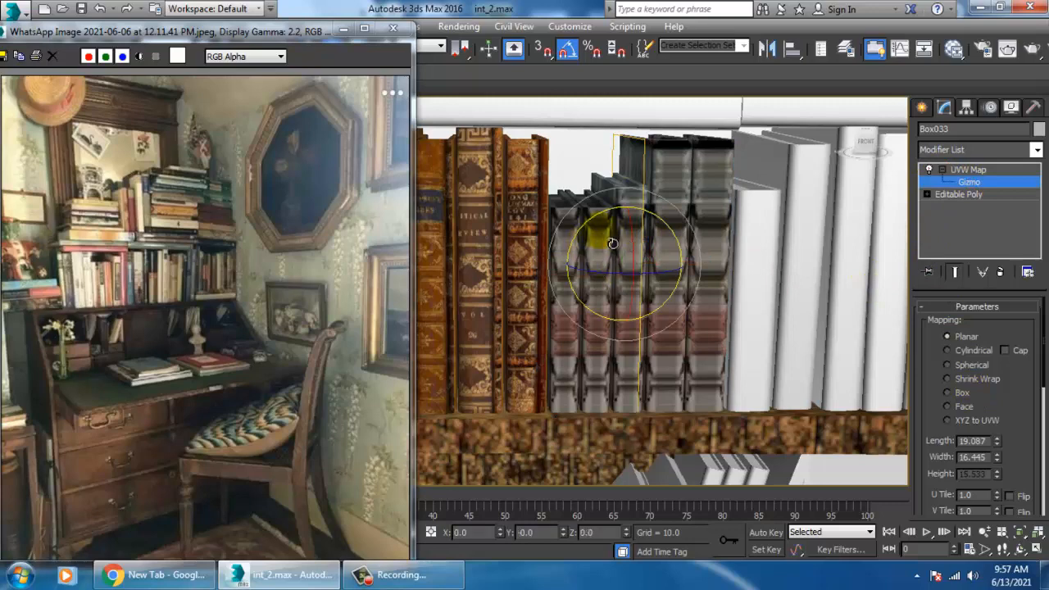
{"action": "left_click_drag", "start_coordinate": [599, 237], "coordinate": [603, 234]}
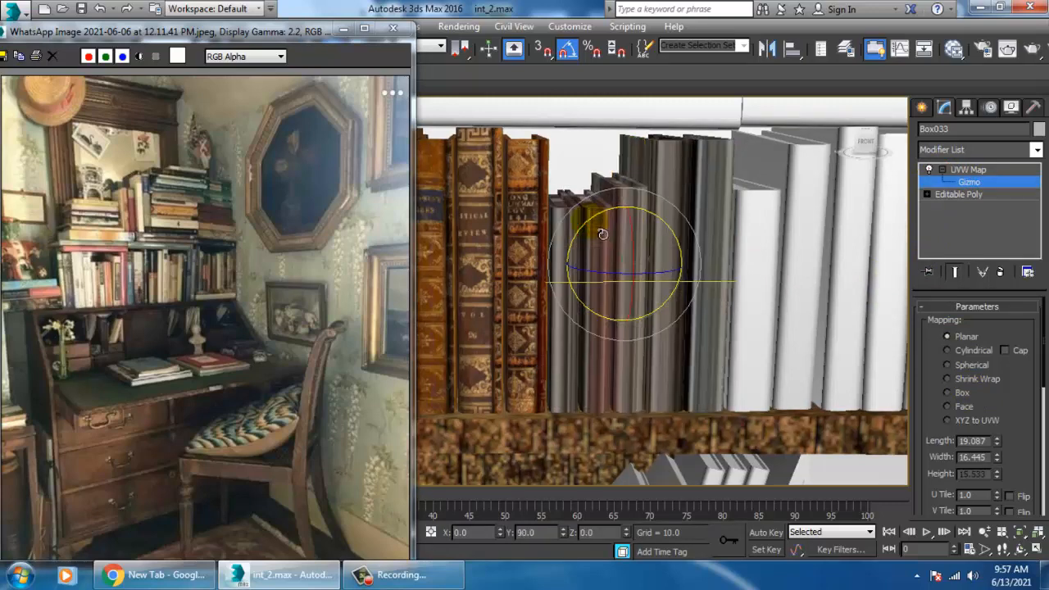
Switch the UVW mapping type to Box and fit the mapping gizmo to the five books.
{"action": "left_click", "coordinate": [948, 393]}
{"action": "scroll", "coordinate": [1016, 405], "scroll_direction": "down", "scroll_amount": 3}
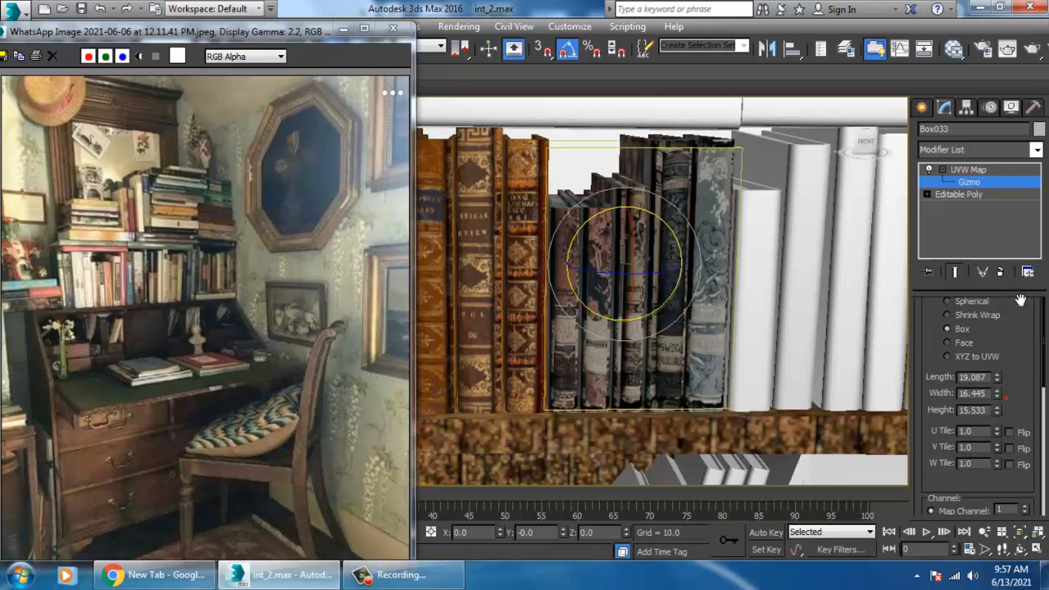
{"action": "left_click_drag", "start_coordinate": [1034, 382], "coordinate": [1023, 223]}
{"action": "left_click", "coordinate": [956, 405]}
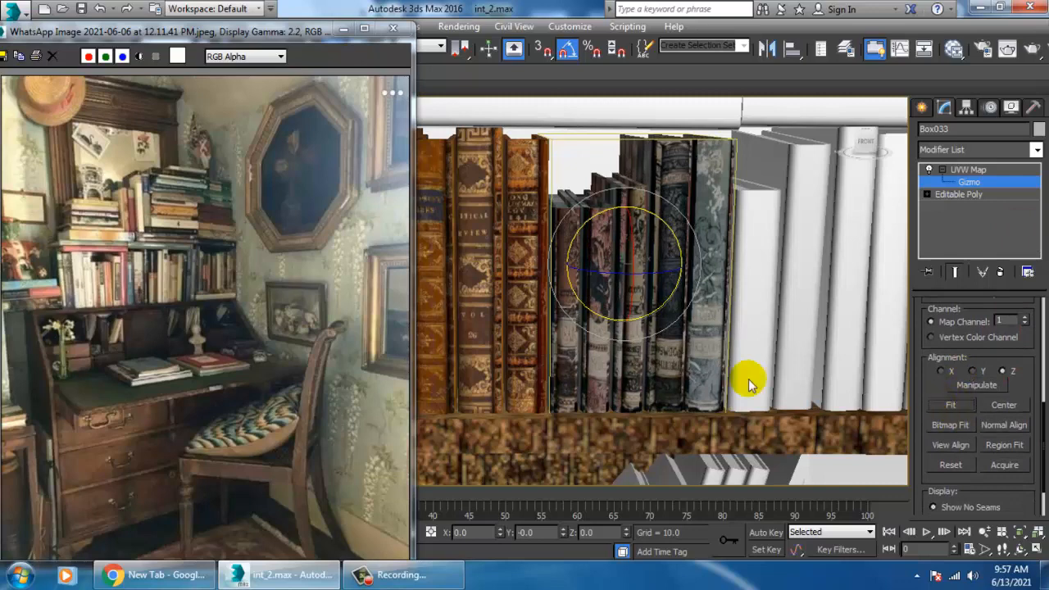
Rotate the box mapping gizmo 180 degrees about the Y axis to change which spines face the front.
{"action": "middle_click_drag", "start_coordinate": [745, 380], "coordinate": [692, 327], "text": "alt"}
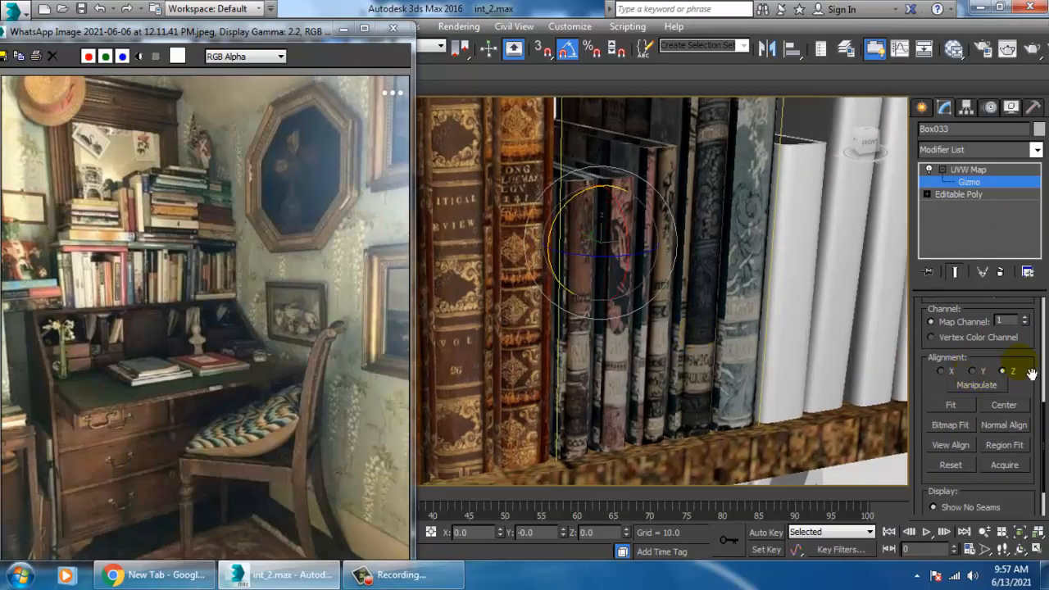
{"action": "scroll", "coordinate": [1031, 373], "scroll_direction": "up", "scroll_amount": 5}
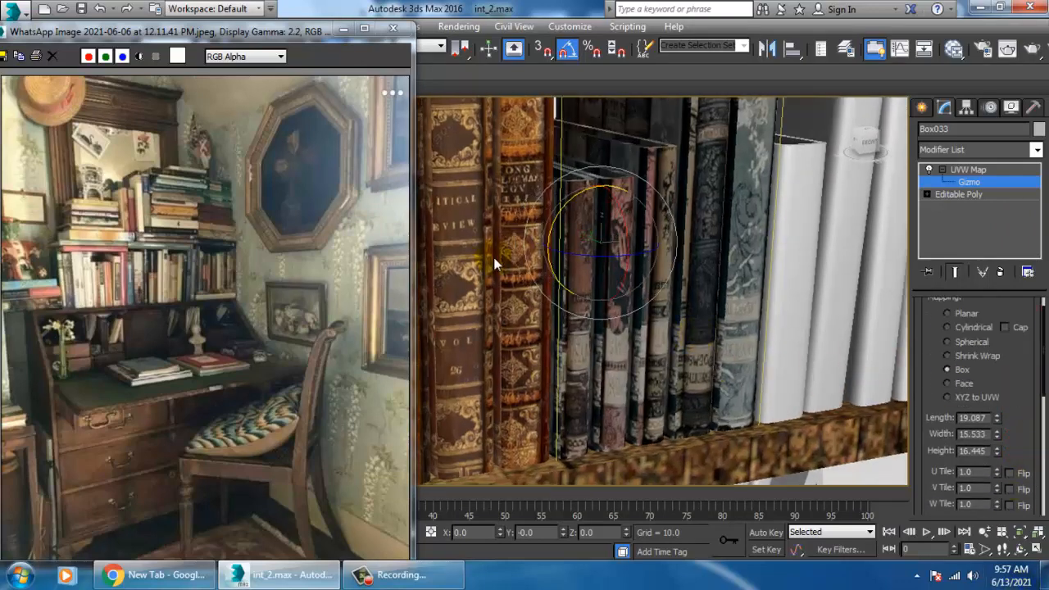
{"action": "mouse_move", "coordinate": [563, 244]}
{"action": "left_mouse_down"}
{"action": "mouse_move", "coordinate": [548, 227]}
{"action": "mouse_move", "coordinate": [572, 229]}
{"action": "left_mouse_up"}
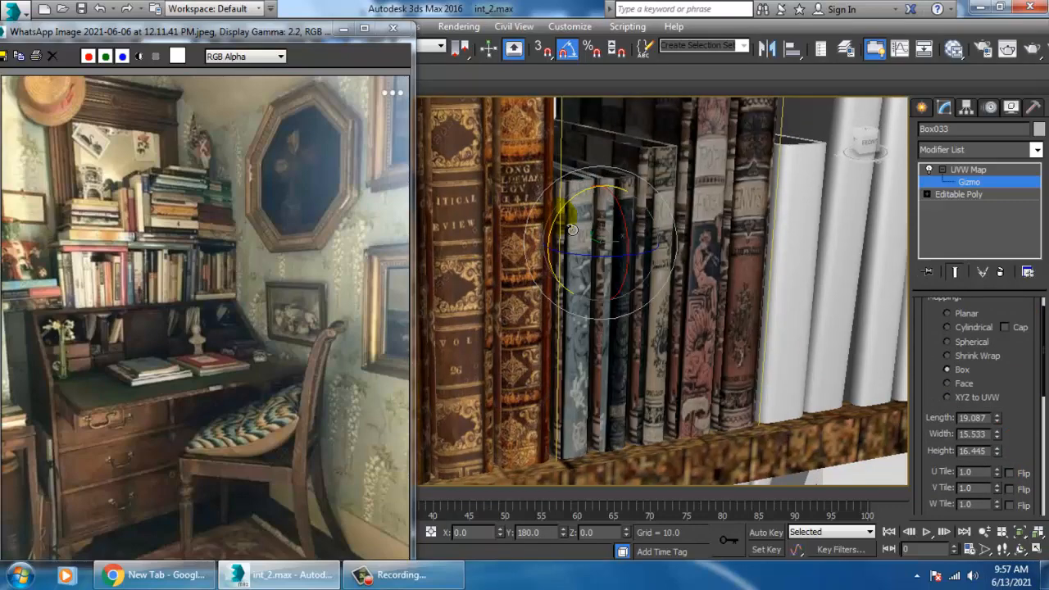
Adjust the box mapping's width on the five books, trying 22.523 and settling on 15.766.
{"action": "scroll", "coordinate": [1020, 395], "scroll_direction": "down", "scroll_amount": 1}
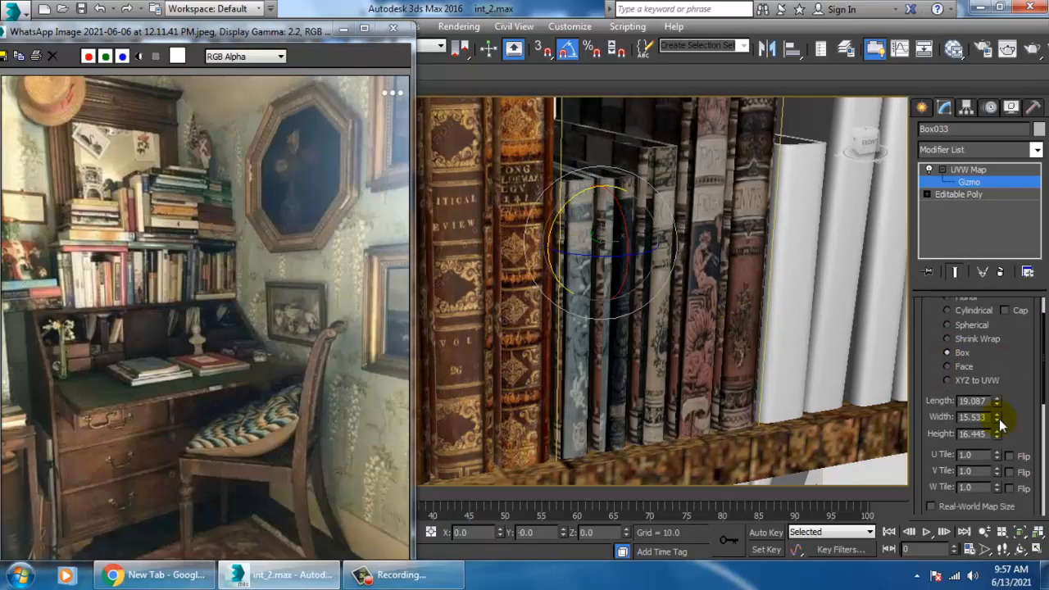
{"action": "left_click_drag", "start_coordinate": [999, 419], "coordinate": [999, 381]}
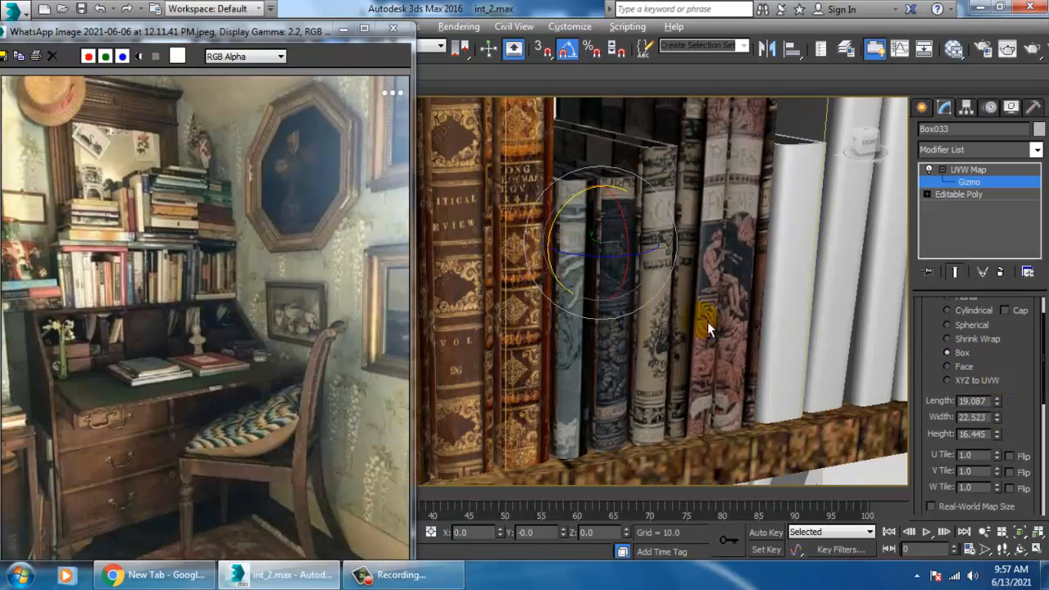
{"action": "middle_click_drag", "start_coordinate": [707, 321], "coordinate": [737, 332], "text": "alt"}
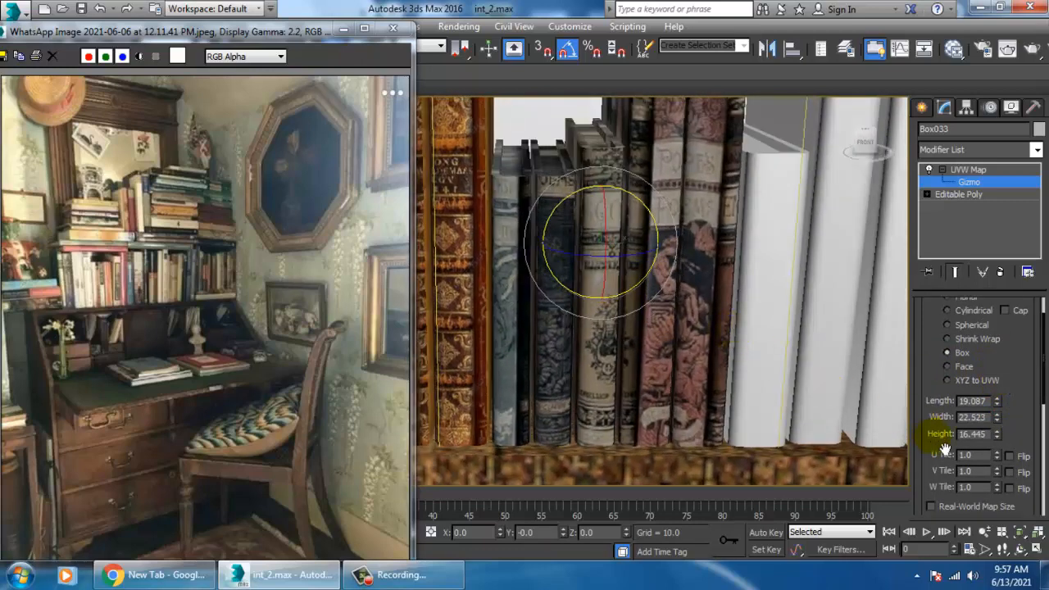
{"action": "left_click_drag", "start_coordinate": [996, 418], "coordinate": [1011, 451]}
Convert the mapped group of five books back to an Editable Poly.
{"action": "middle_click_drag", "start_coordinate": [769, 392], "coordinate": [714, 340], "text": "alt"}
{"action": "key", "text": "w"}
{"action": "right_click", "coordinate": [677, 260]}
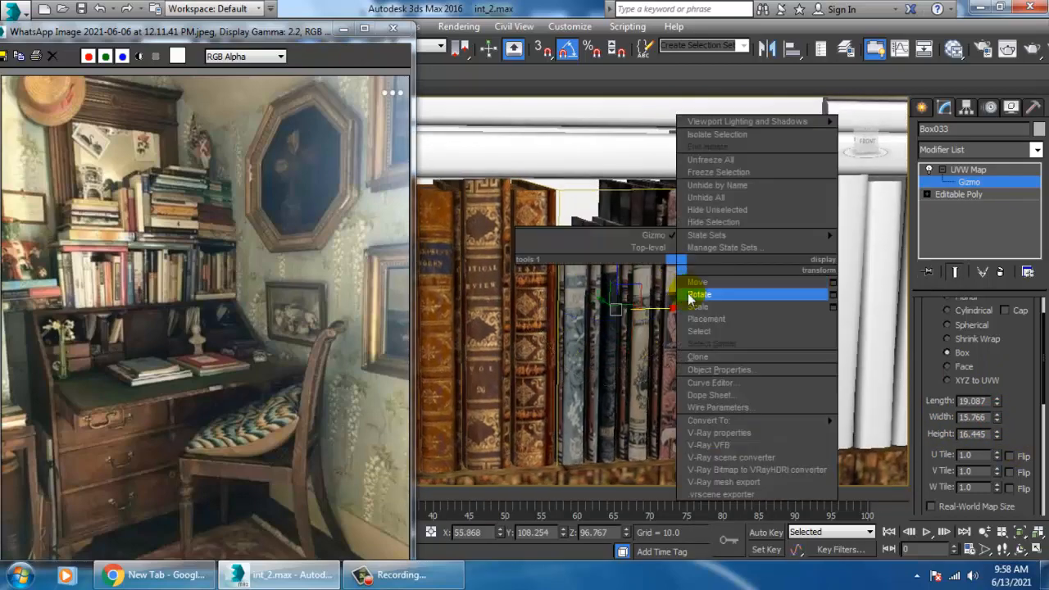
{"action": "mouse_move", "coordinate": [756, 418]}
{"action": "left_click", "coordinate": [905, 433]}
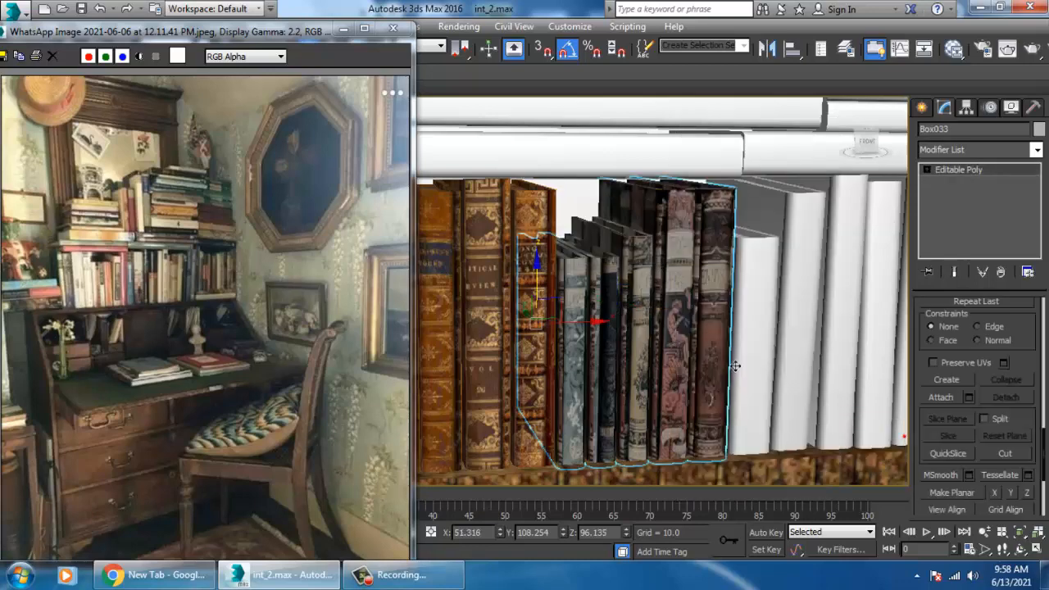
Select the polygons forming the top page surfaces of all five books in the group.
{"action": "scroll", "coordinate": [691, 347], "scroll_direction": "up", "scroll_amount": 5}
{"action": "key", "text": "4"}
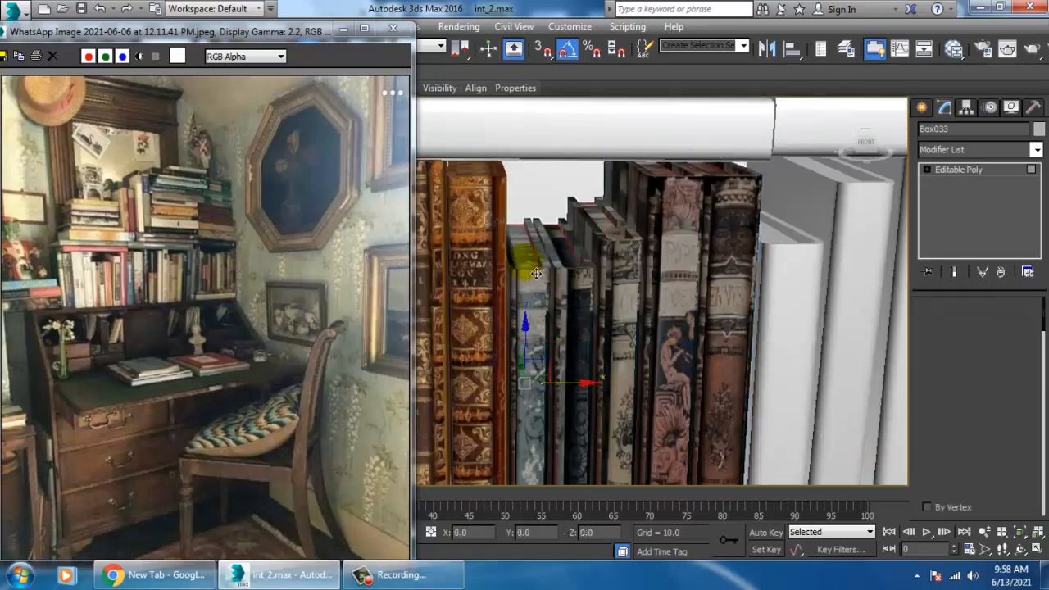
{"action": "left_click", "coordinate": [570, 259]}
{"action": "left_click", "coordinate": [573, 259], "text": "ctrl"}
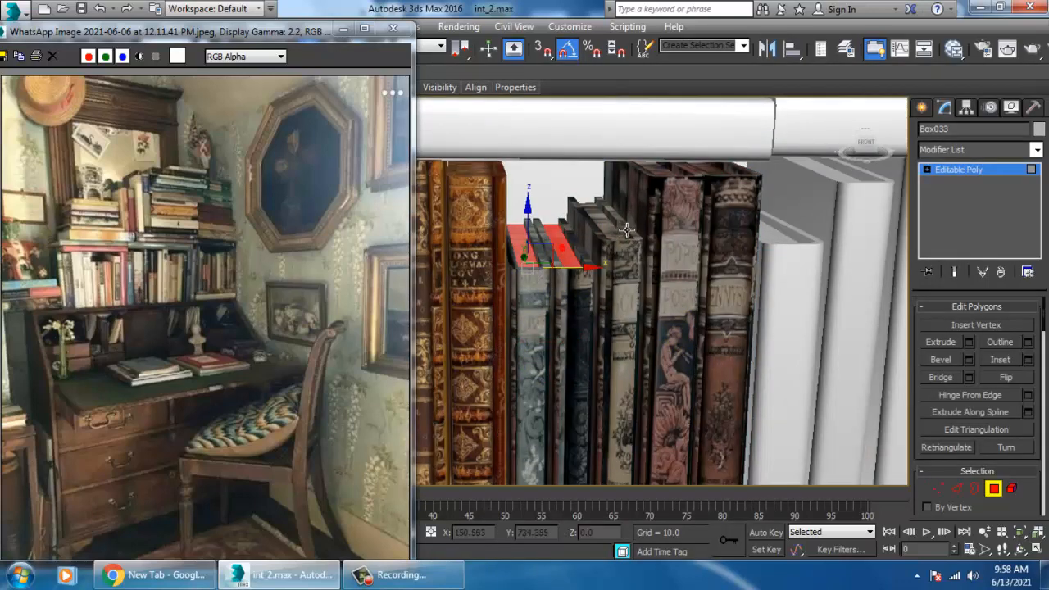
{"action": "left_click", "coordinate": [619, 236], "text": "ctrl"}
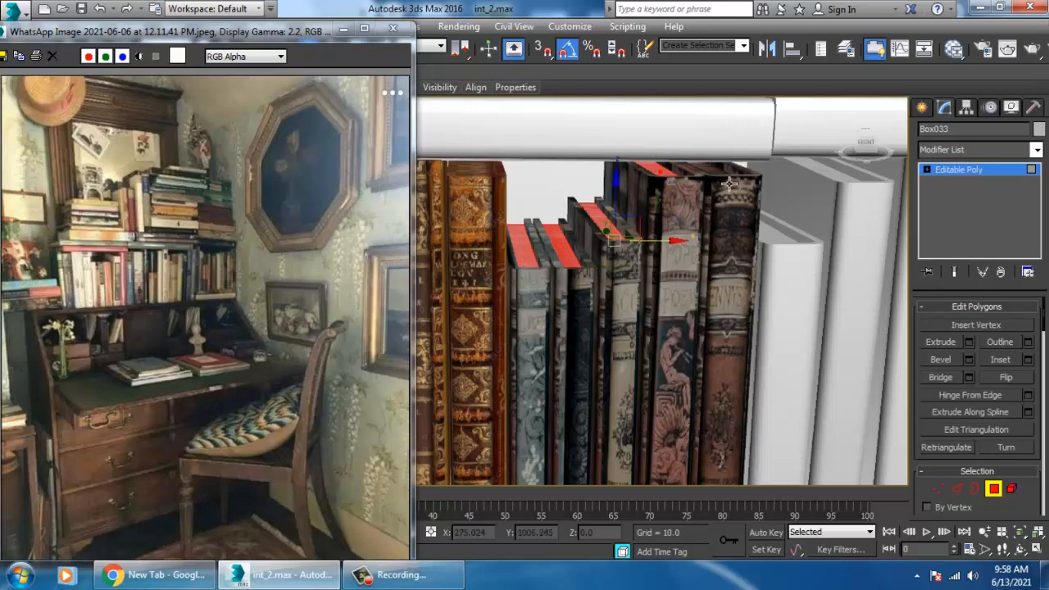
{"action": "middle_click_drag", "start_coordinate": [734, 213], "coordinate": [666, 277], "text": "alt"}
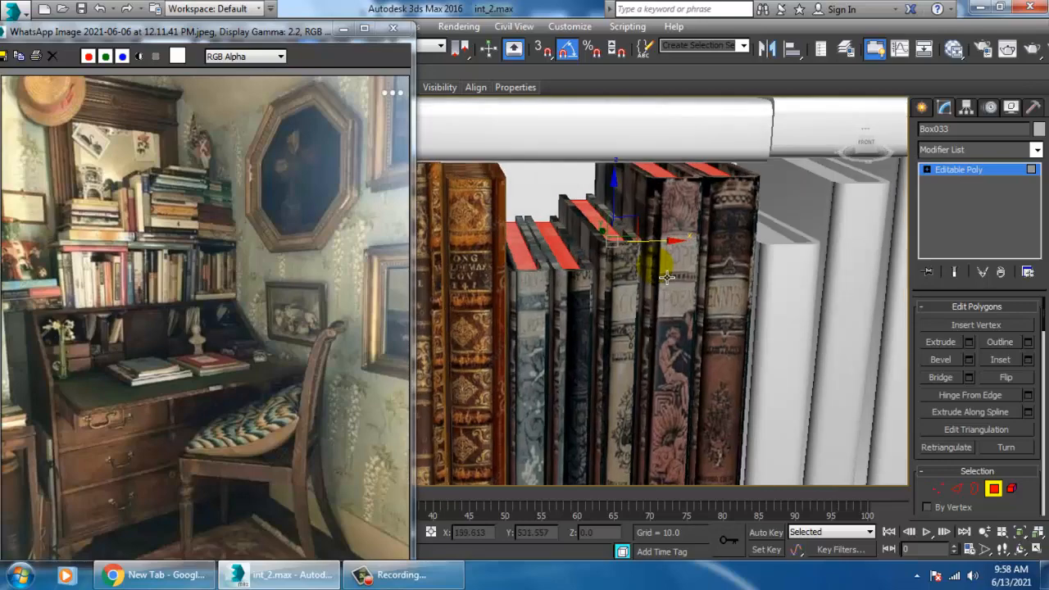
Create another VRayMtl in an empty part of the Slate Material Editor view, below the existing materials.
{"action": "key", "text": "m"}
{"action": "middle_click_drag", "start_coordinate": [512, 426], "coordinate": [517, 250]}
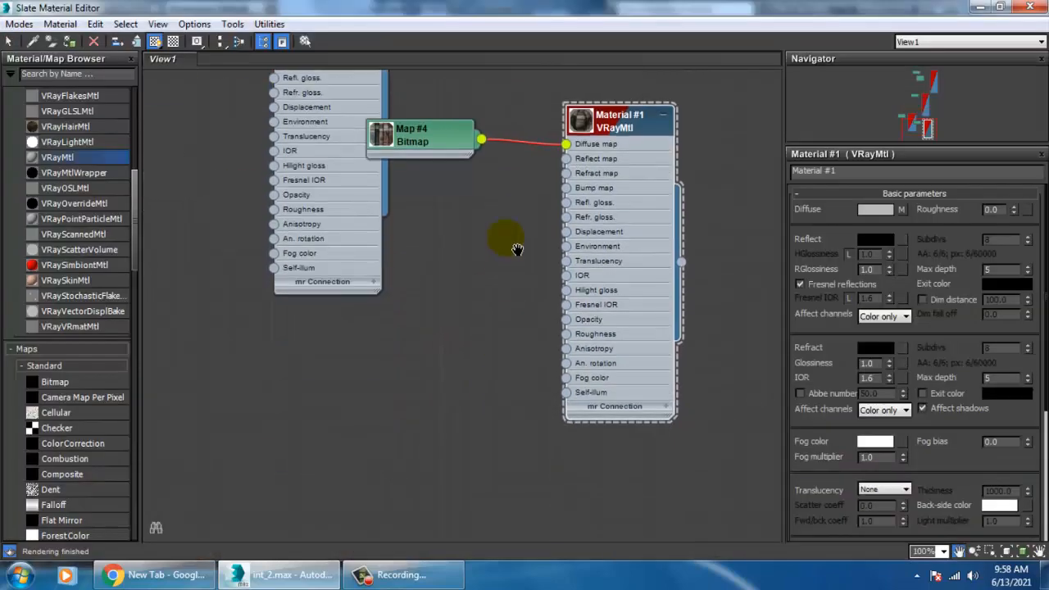
{"action": "middle_click_drag", "start_coordinate": [473, 331], "coordinate": [476, 257]}
{"action": "left_click_drag", "start_coordinate": [274, 328], "coordinate": [273, 329]}
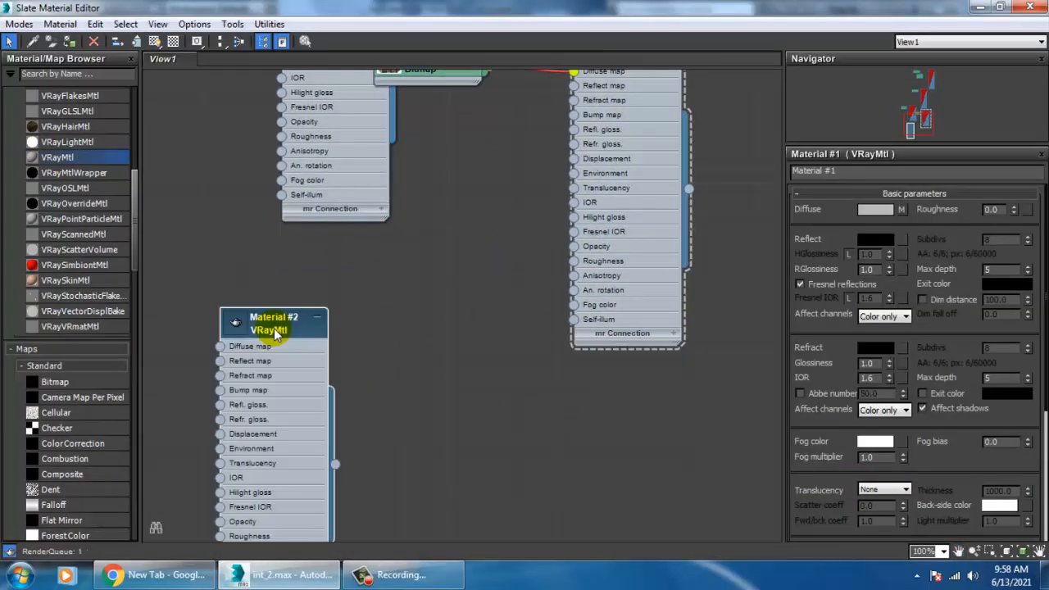
Set the new material's diffuse color to white, assign it to the selected page polygons, and deselect the books.
{"action": "left_click", "coordinate": [874, 212]}
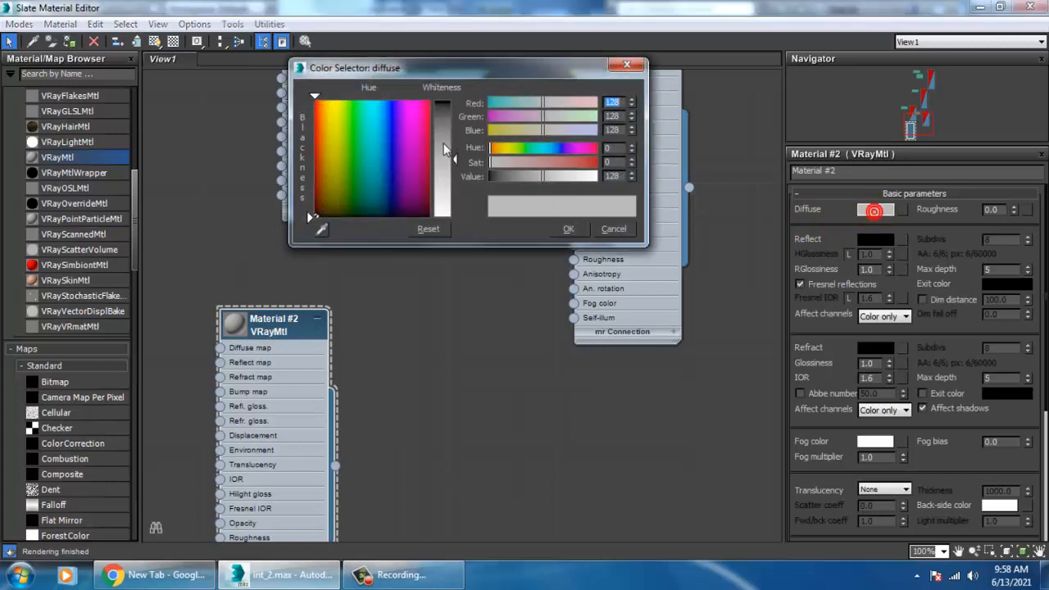
{"action": "left_click_drag", "start_coordinate": [444, 168], "coordinate": [443, 98]}
{"action": "left_click", "coordinate": [569, 227]}
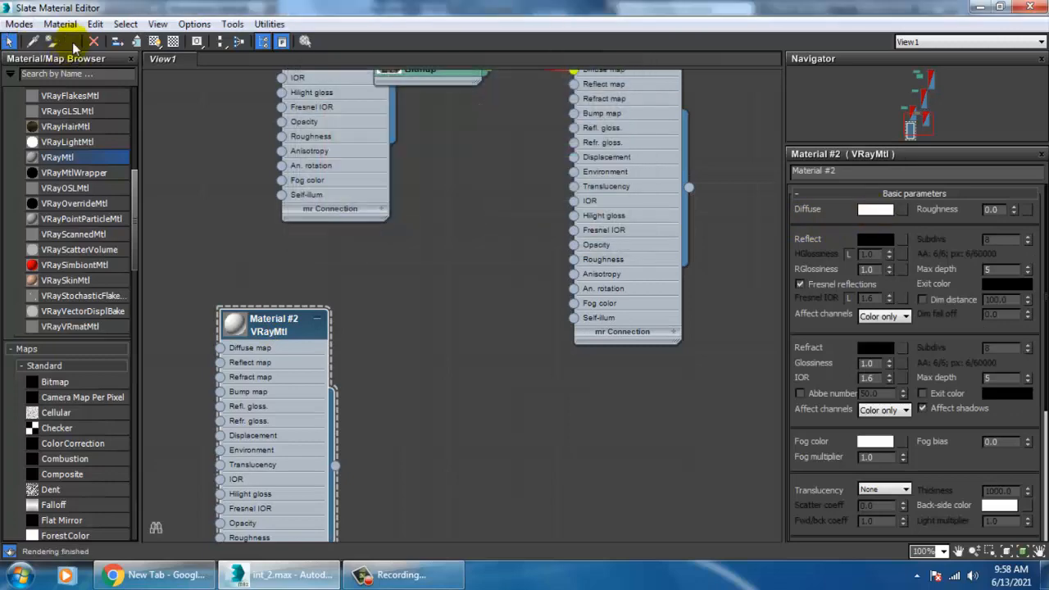
{"action": "left_click", "coordinate": [980, 6]}
{"action": "scroll", "coordinate": [560, 251], "scroll_direction": "down", "scroll_amount": 10}
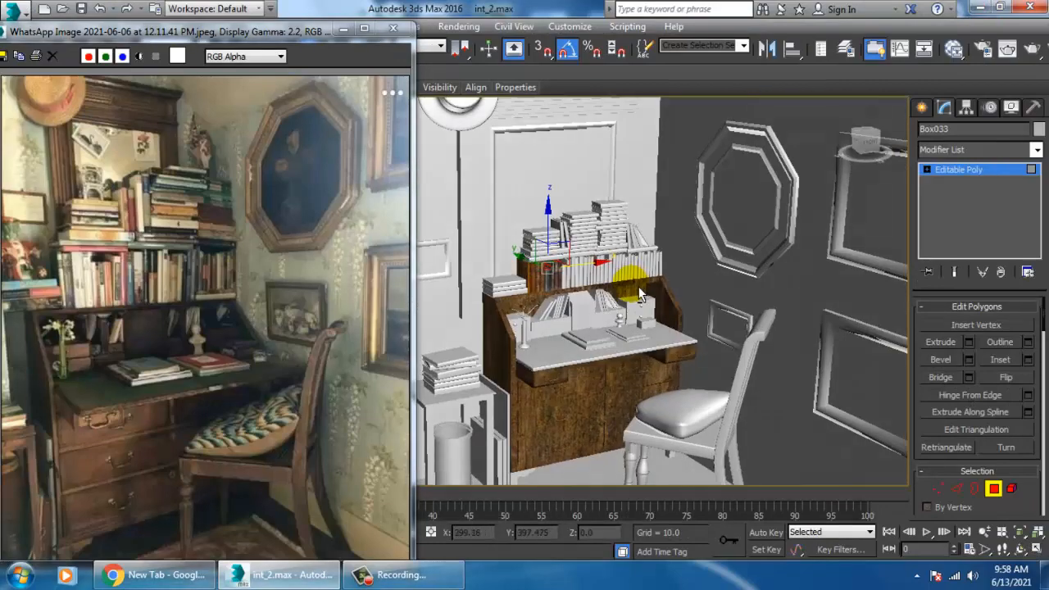
{"action": "left_click", "coordinate": [696, 193]}
Attach the next six upright white books to the first untextured book beside the dark-spined group on the shelf.
{"action": "scroll", "coordinate": [645, 310], "scroll_direction": "up", "scroll_amount": 6}
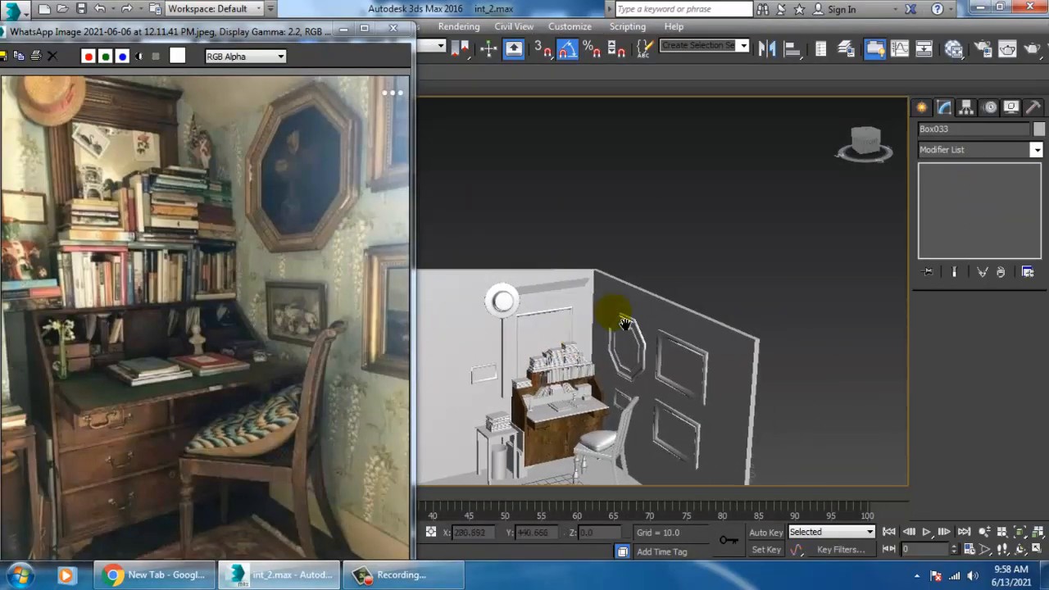
{"action": "scroll", "coordinate": [645, 310], "scroll_direction": "up", "scroll_amount": 6}
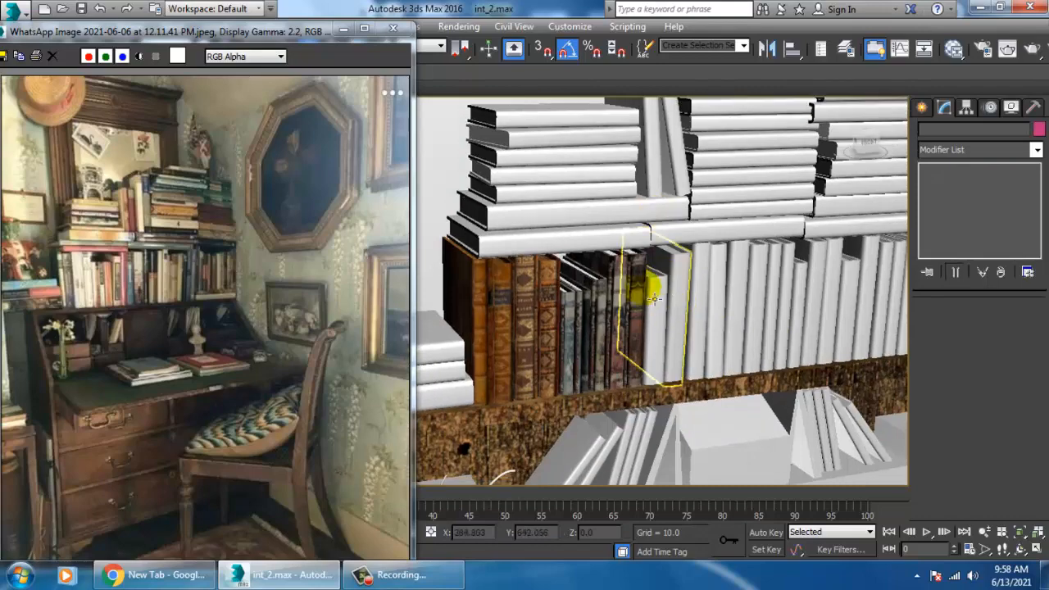
{"action": "scroll", "coordinate": [655, 287], "scroll_direction": "down", "scroll_amount": 2}
{"action": "scroll", "coordinate": [656, 286], "scroll_direction": "up", "scroll_amount": 8}
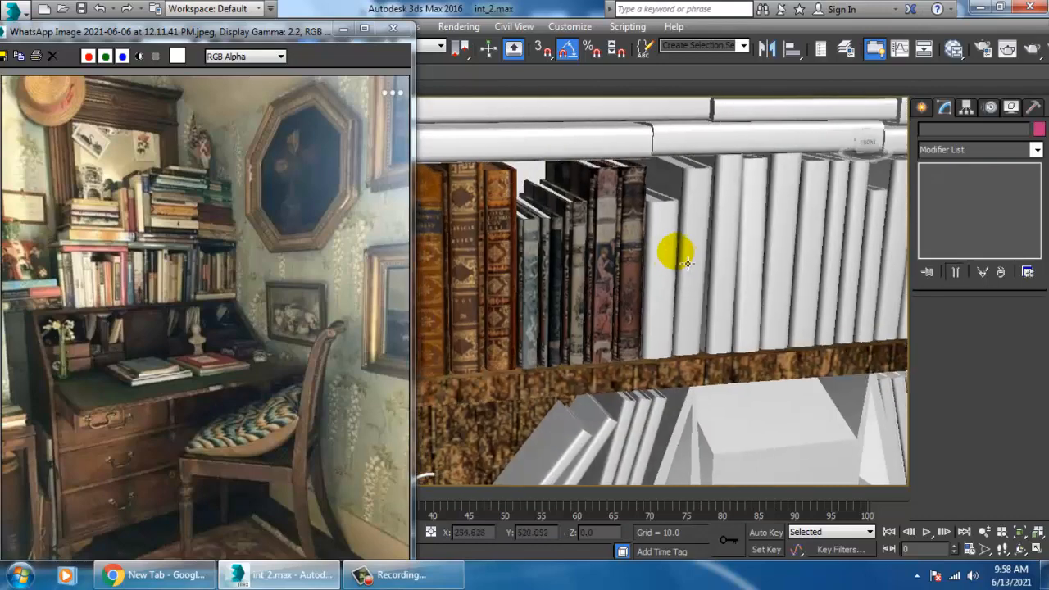
{"action": "scroll", "coordinate": [645, 283], "scroll_direction": "down", "scroll_amount": 4}
{"action": "left_click", "coordinate": [628, 218]}
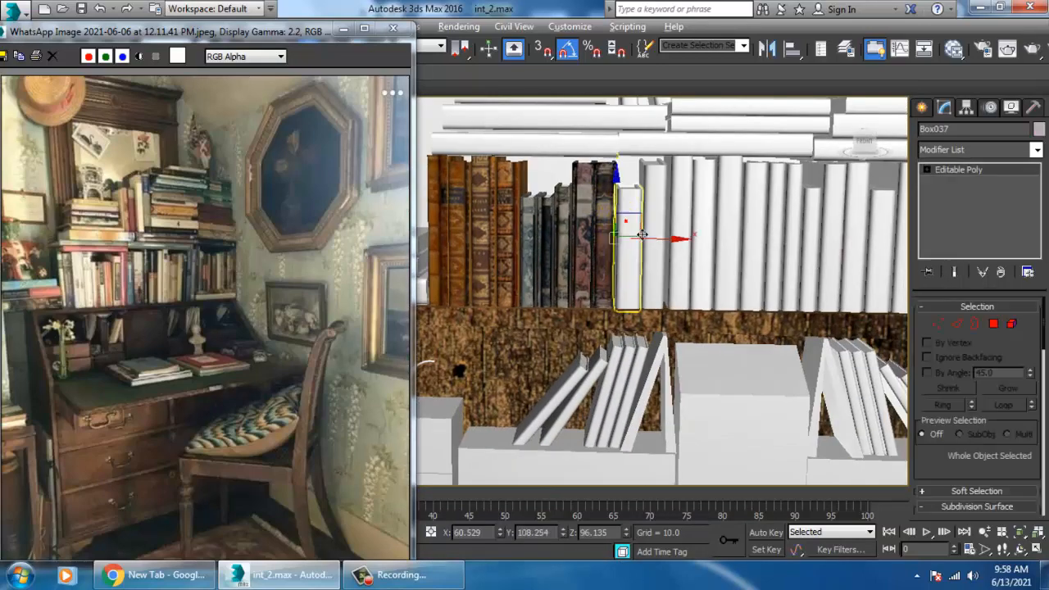
{"action": "scroll", "coordinate": [656, 238], "scroll_direction": "up", "scroll_amount": 2}
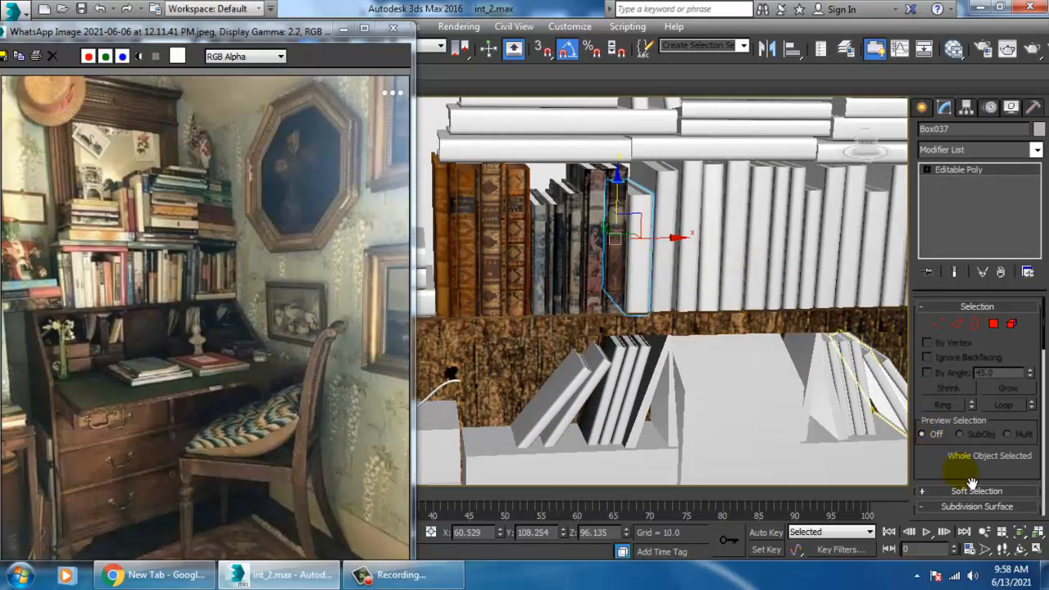
{"action": "left_click_drag", "start_coordinate": [971, 484], "coordinate": [960, 296]}
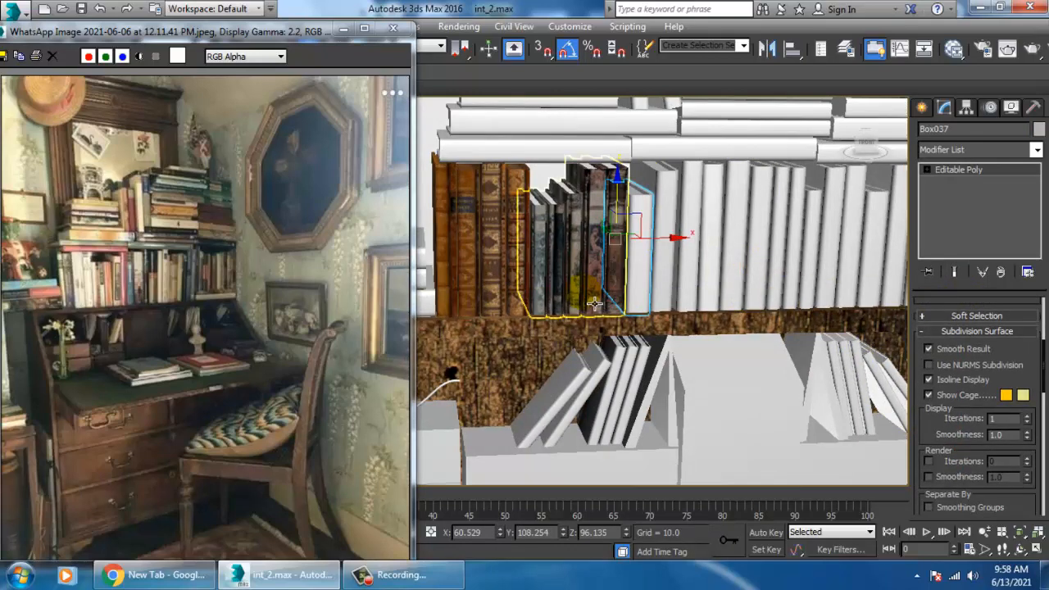
{"action": "middle_click_drag", "start_coordinate": [693, 226], "coordinate": [706, 242], "text": "alt"}
{"action": "scroll", "coordinate": [704, 250], "scroll_direction": "up", "scroll_amount": 3}
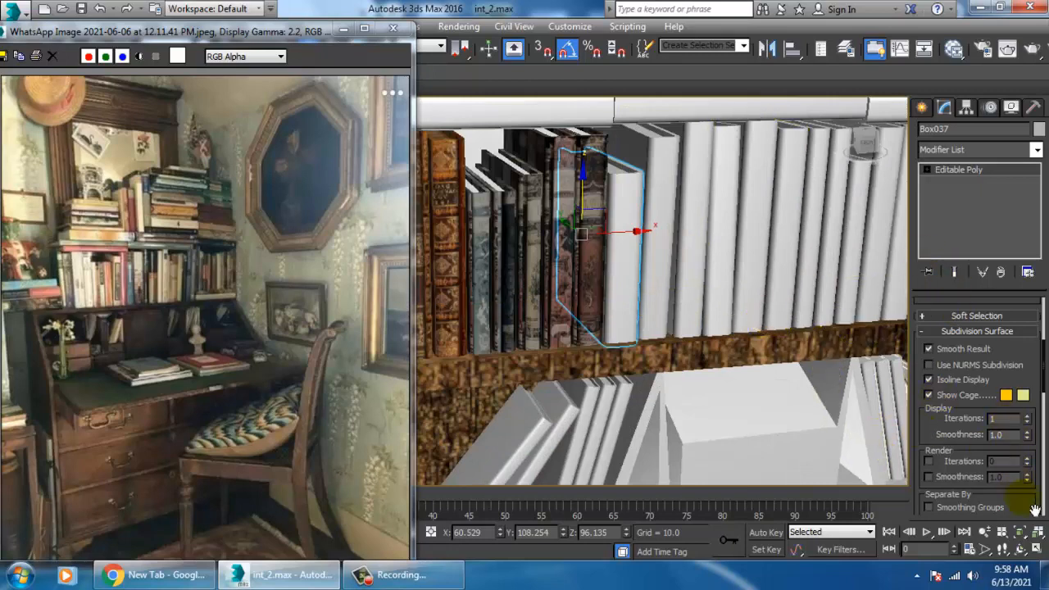
{"action": "left_click_drag", "start_coordinate": [1031, 373], "coordinate": [1016, 215]}
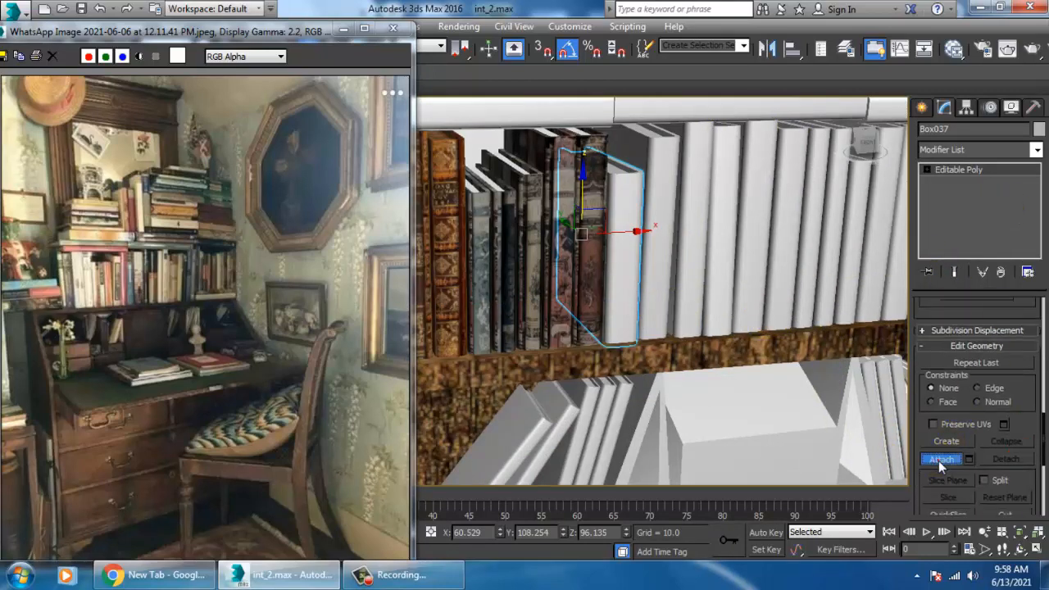
{"action": "left_click", "coordinate": [656, 205]}
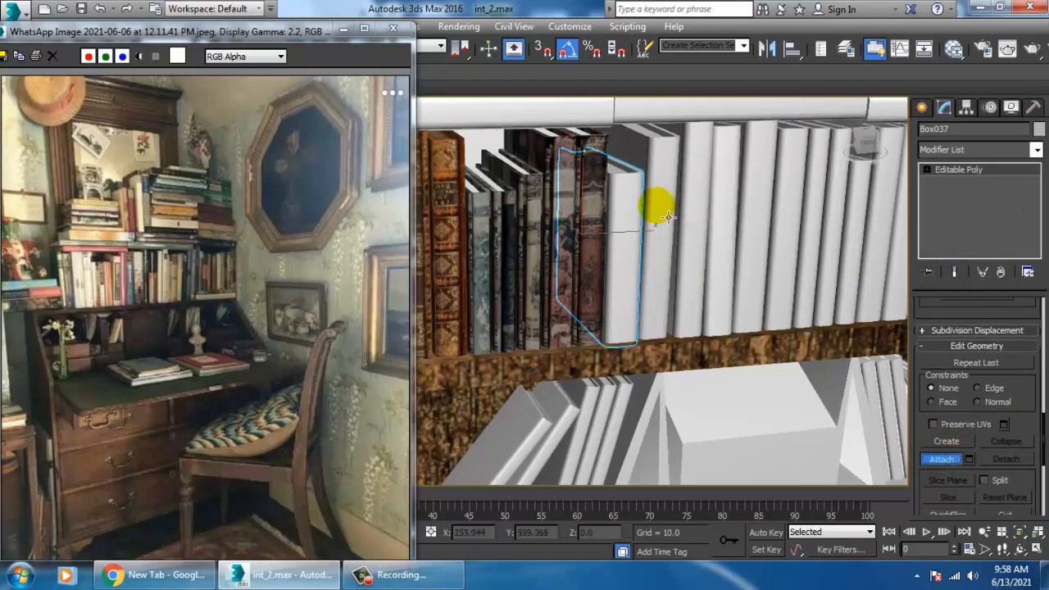
{"action": "left_click", "coordinate": [721, 190]}
{"action": "left_click", "coordinate": [763, 200]}
{"action": "left_click", "coordinate": [795, 202]}
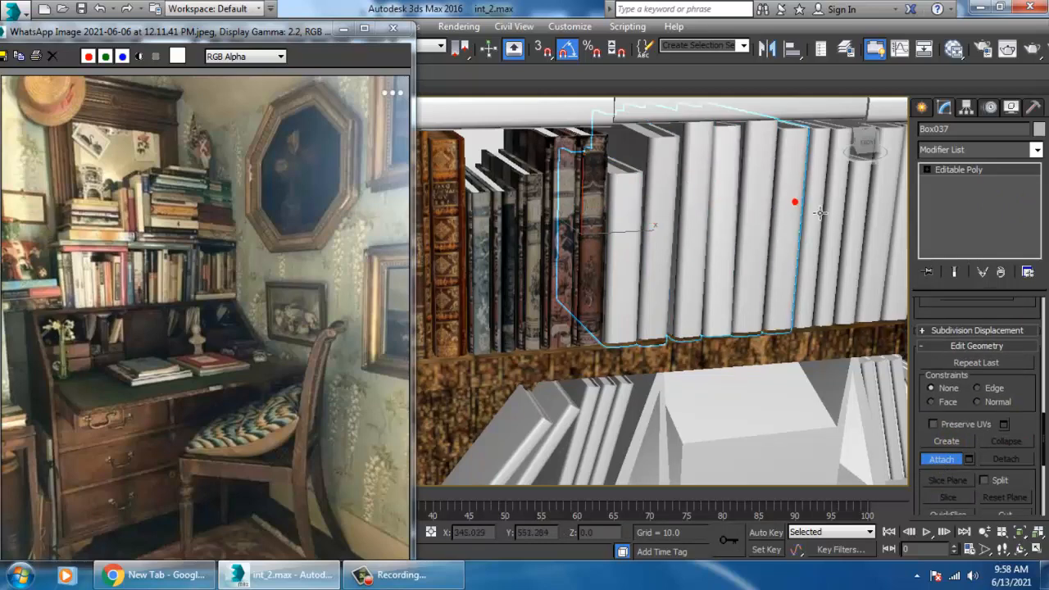
{"action": "left_click", "coordinate": [812, 201]}
{"action": "right_click", "coordinate": [809, 199]}
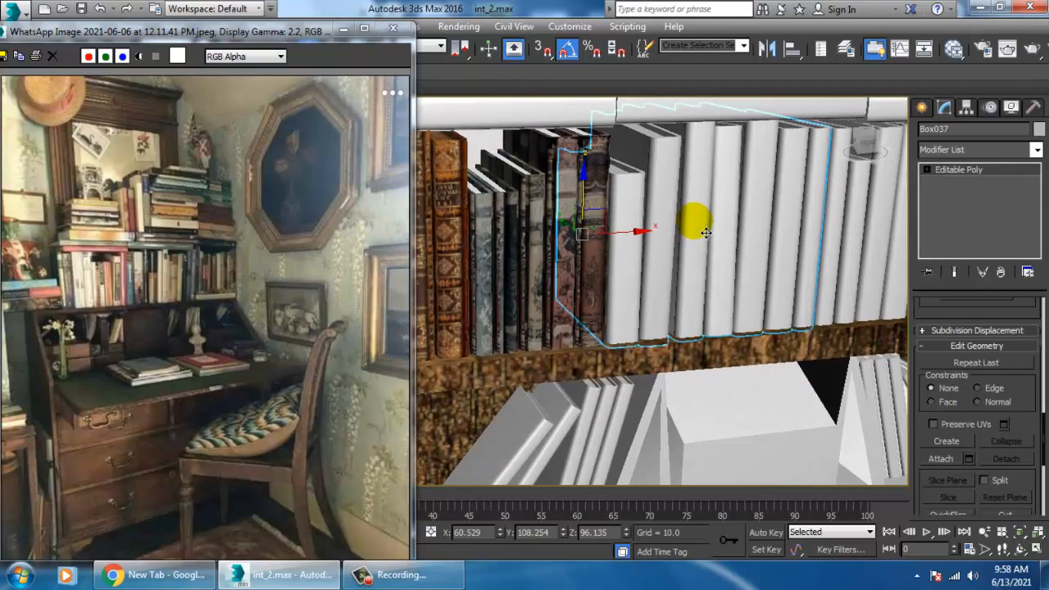
Create a new VRayMtl in an empty part of the Slate Material Editor view and choose a Bitmap for its diffuse map.
{"action": "key", "text": "m"}
{"action": "left_click", "coordinate": [64, 159]}
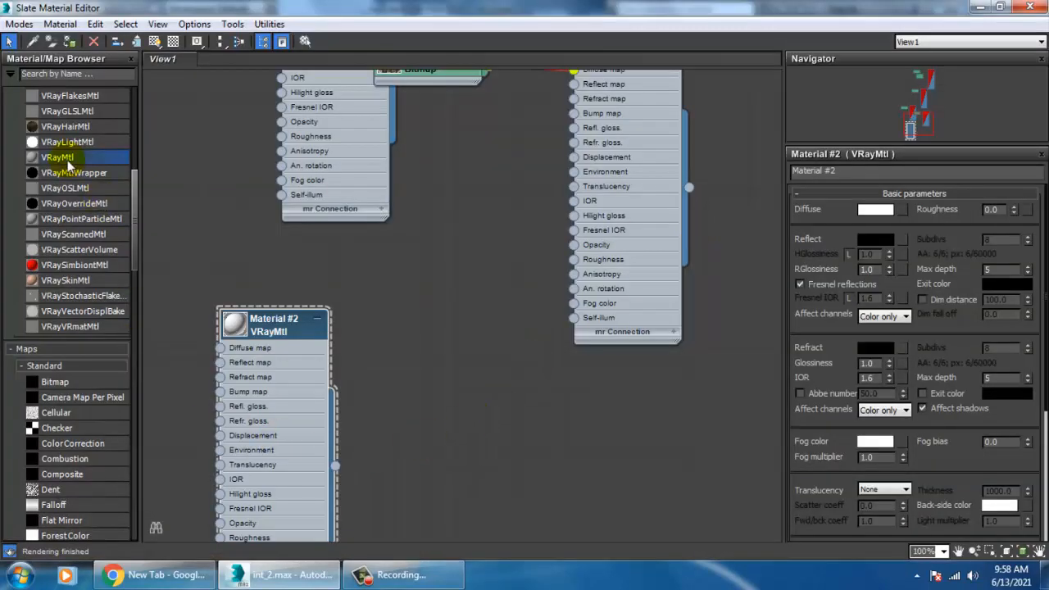
{"action": "left_click", "coordinate": [649, 417]}
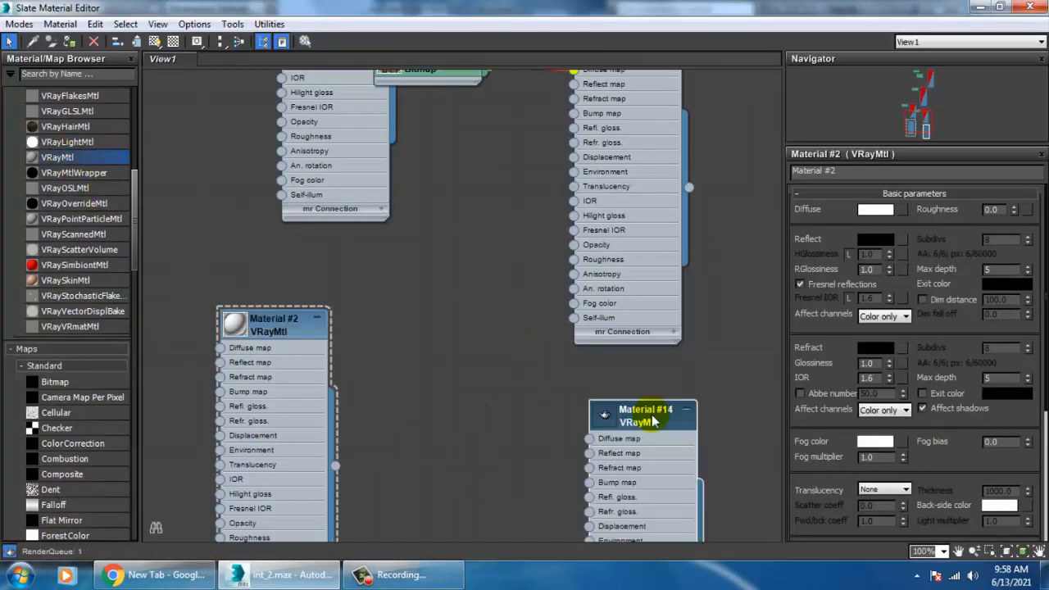
{"action": "left_click", "coordinate": [902, 210]}
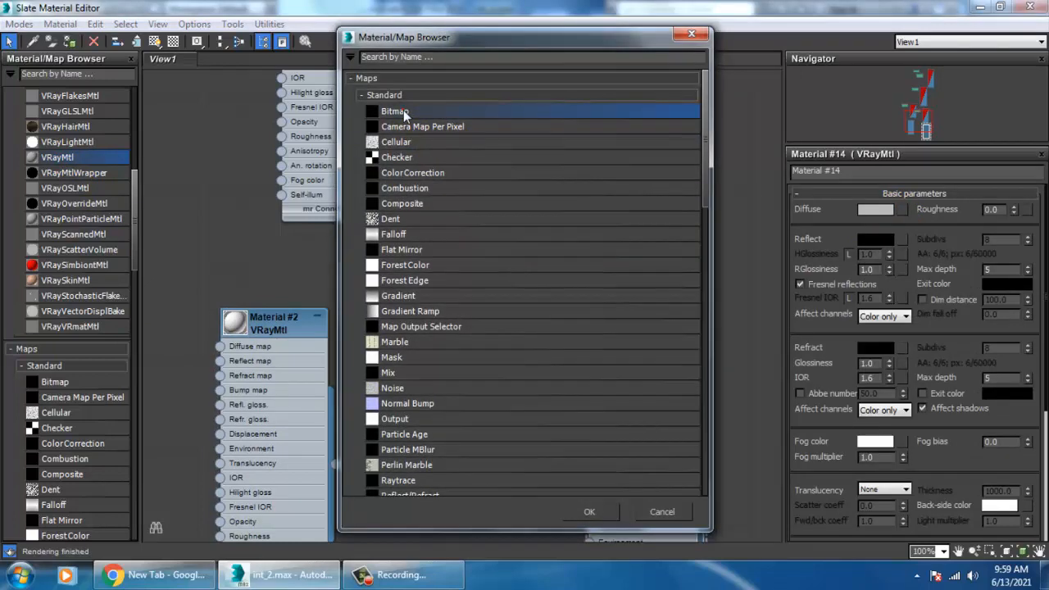
{"action": "double_click", "coordinate": [403, 111]}
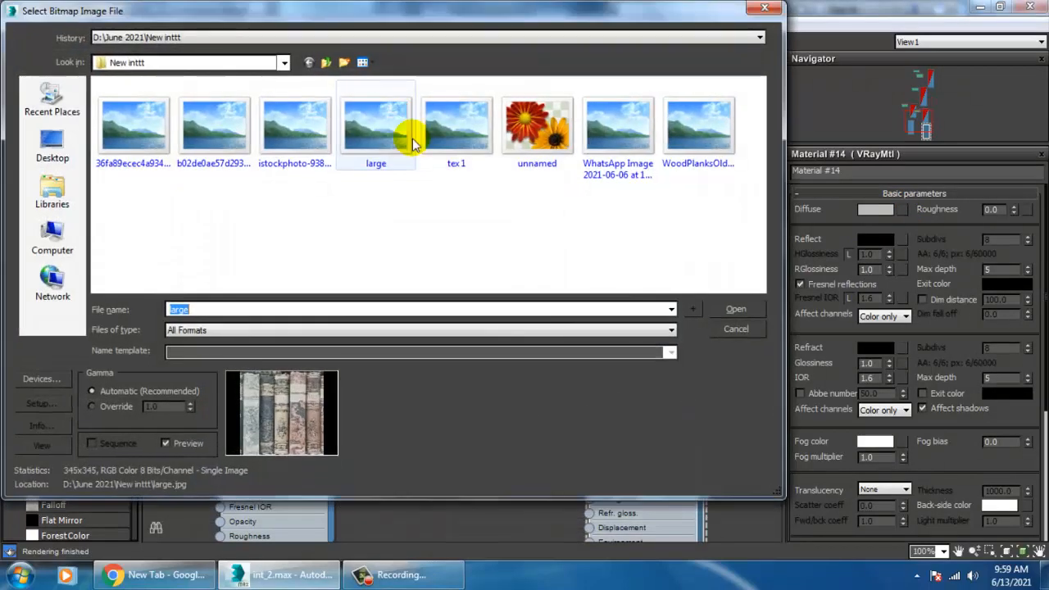
Browse to the Tex folder inside D:\April 2021\Interior new 1 for the bitmap image.
{"action": "left_click", "coordinate": [326, 63]}
{"action": "left_click", "coordinate": [375, 130]}
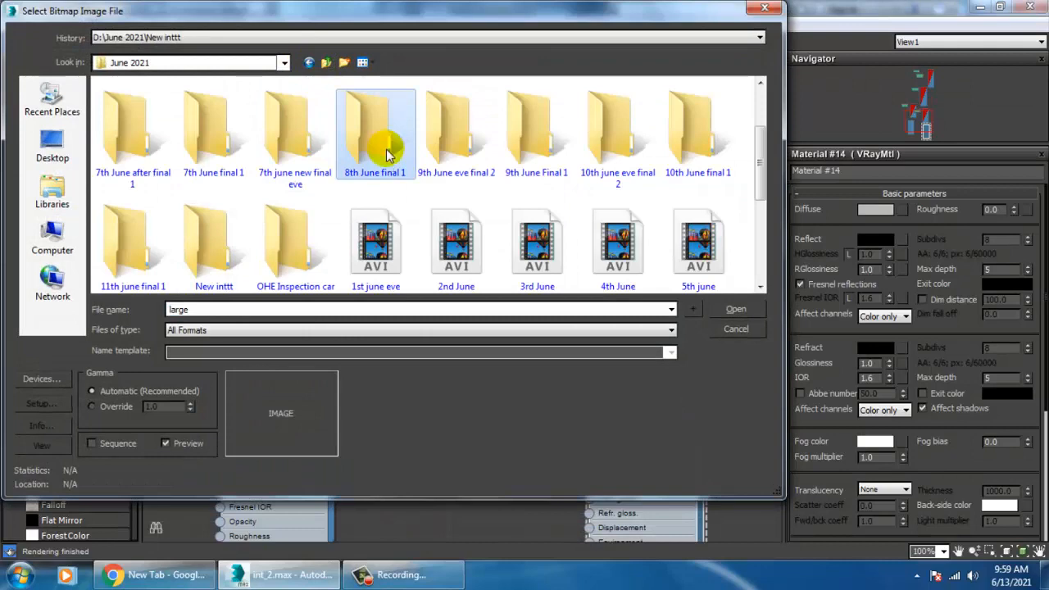
{"action": "left_click", "coordinate": [325, 63]}
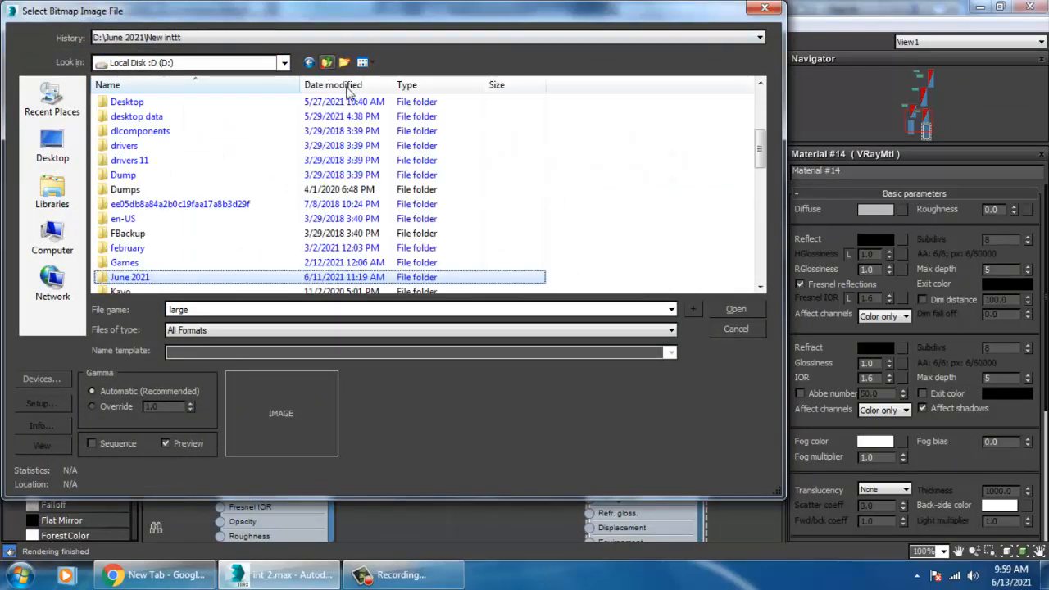
{"action": "scroll", "coordinate": [222, 164], "scroll_direction": "down", "scroll_amount": 5}
{"action": "left_click", "coordinate": [213, 131]}
{"action": "scroll", "coordinate": [215, 166], "scroll_direction": "up", "scroll_amount": 10}
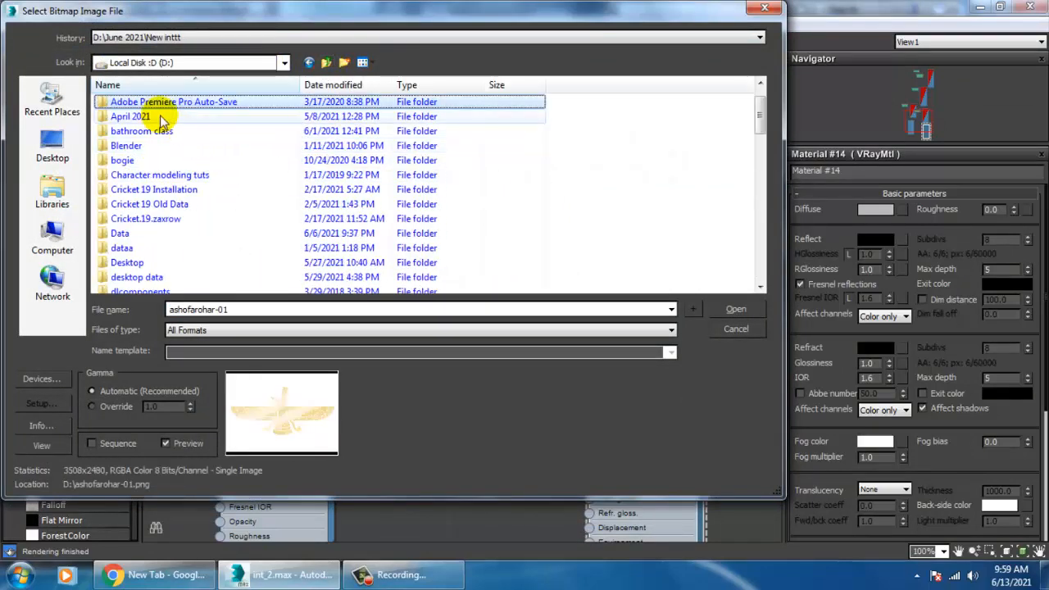
{"action": "double_click", "coordinate": [135, 117]}
{"action": "left_click", "coordinate": [302, 143]}
{"action": "scroll", "coordinate": [300, 140], "scroll_direction": "down", "scroll_amount": 5}
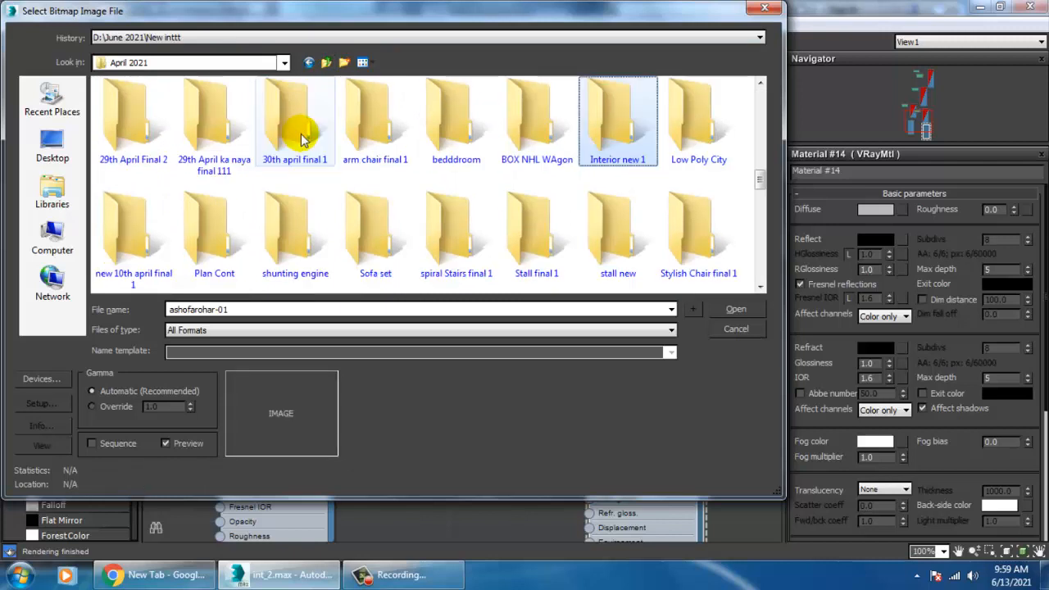
{"action": "double_click", "coordinate": [616, 141]}
{"action": "double_click", "coordinate": [129, 123]}
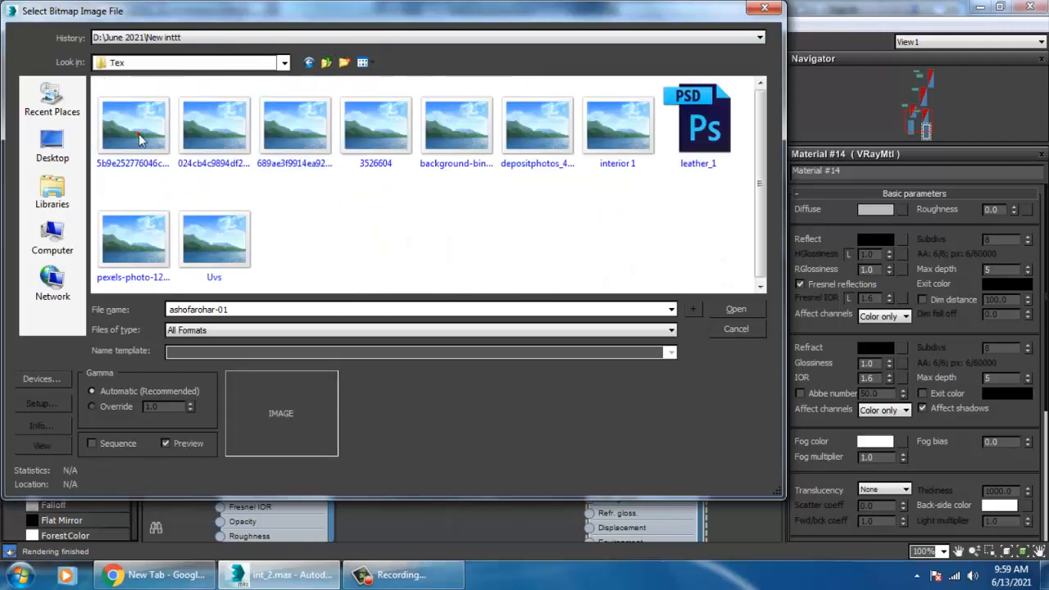
Preview the folder's images, load book-spine image 5b9e252776046c5e6b7327e1adde82c4 as diffuse map, and assign the material to the attached books with its texture displayed.
{"action": "left_click", "coordinate": [151, 137]}
{"action": "key", "text": "Right"}
{"action": "key", "text": "Right"}
{"action": "key", "text": "Right"}
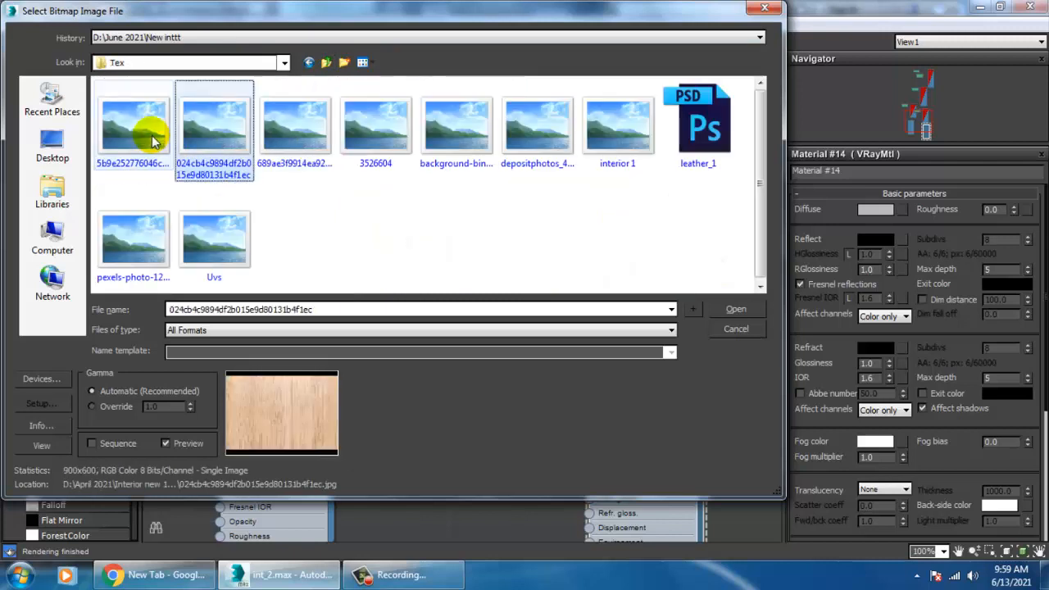
{"action": "key", "text": "Right"}
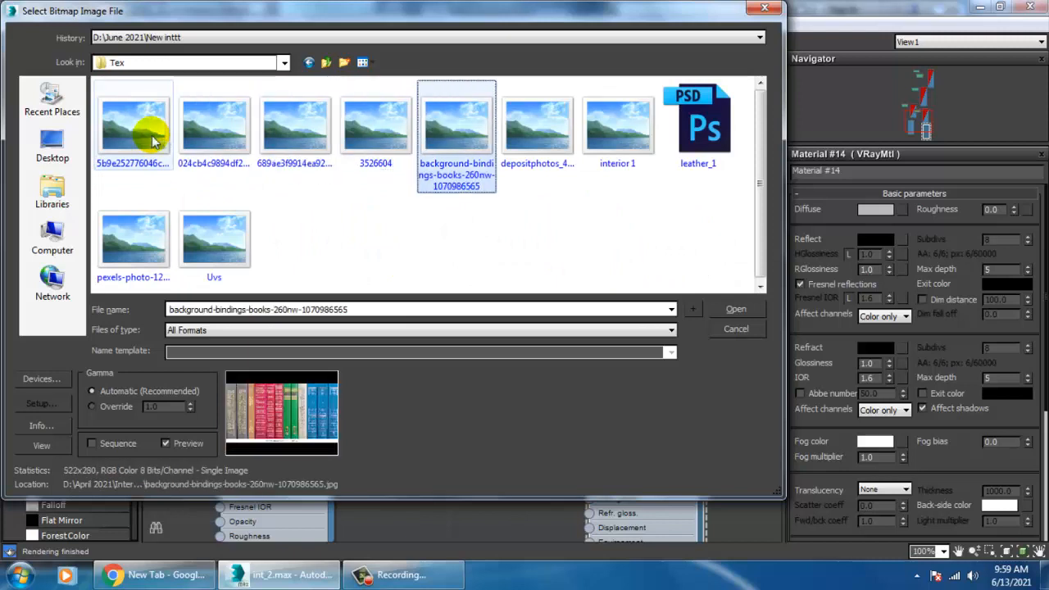
{"action": "key", "text": "Right"}
{"action": "key", "text": "Right"}
{"action": "key", "text": "Right"}
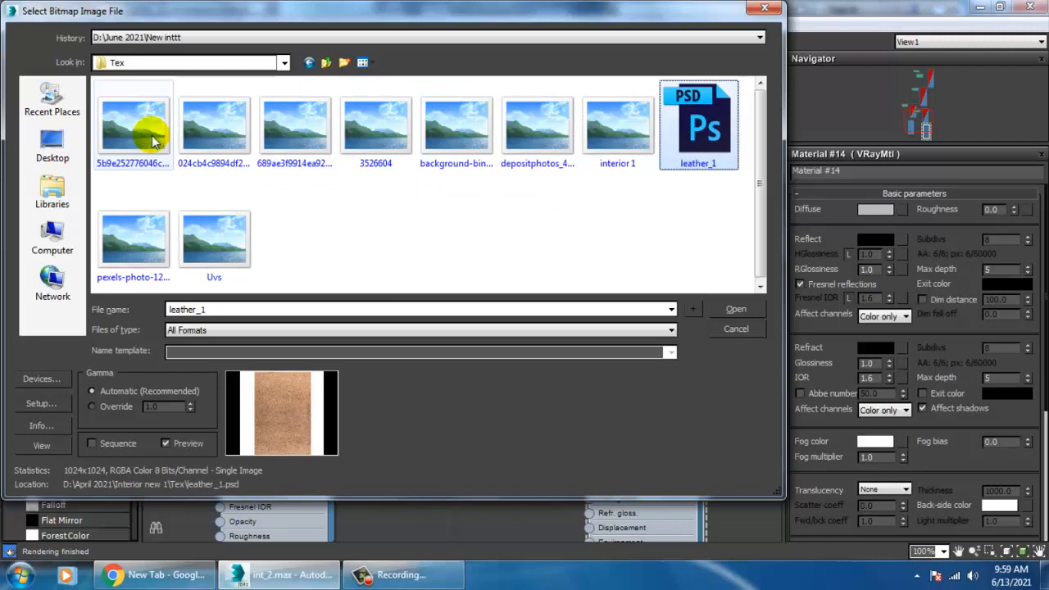
{"action": "key", "text": "Left"}
{"action": "key", "text": "Left"}
{"action": "key", "text": "Left"}
{"action": "key", "text": "Left"}
{"action": "key", "text": "Left"}
{"action": "key", "text": "Left"}
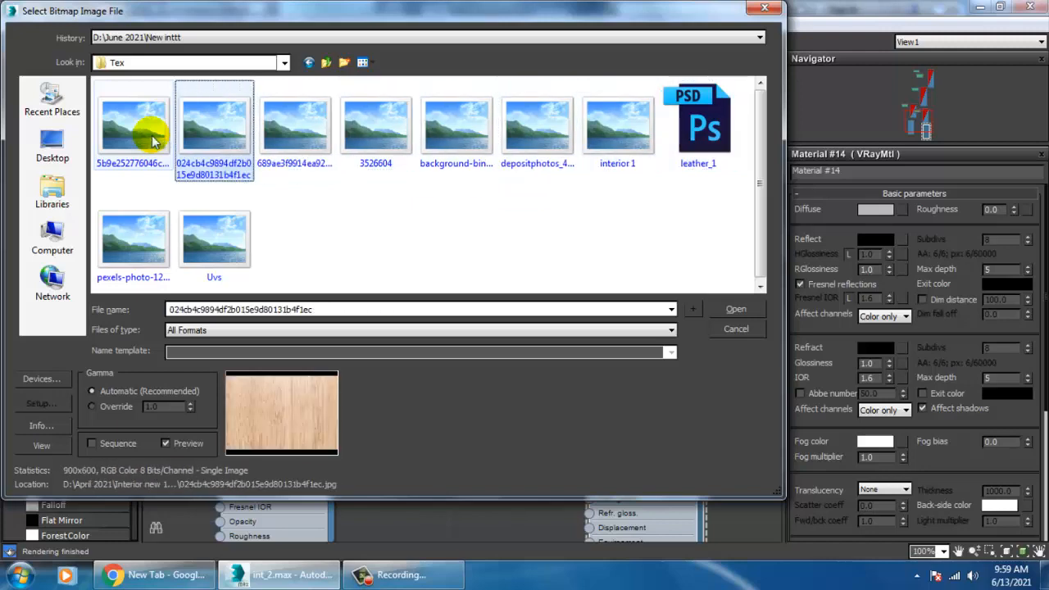
{"action": "key", "text": "Left"}
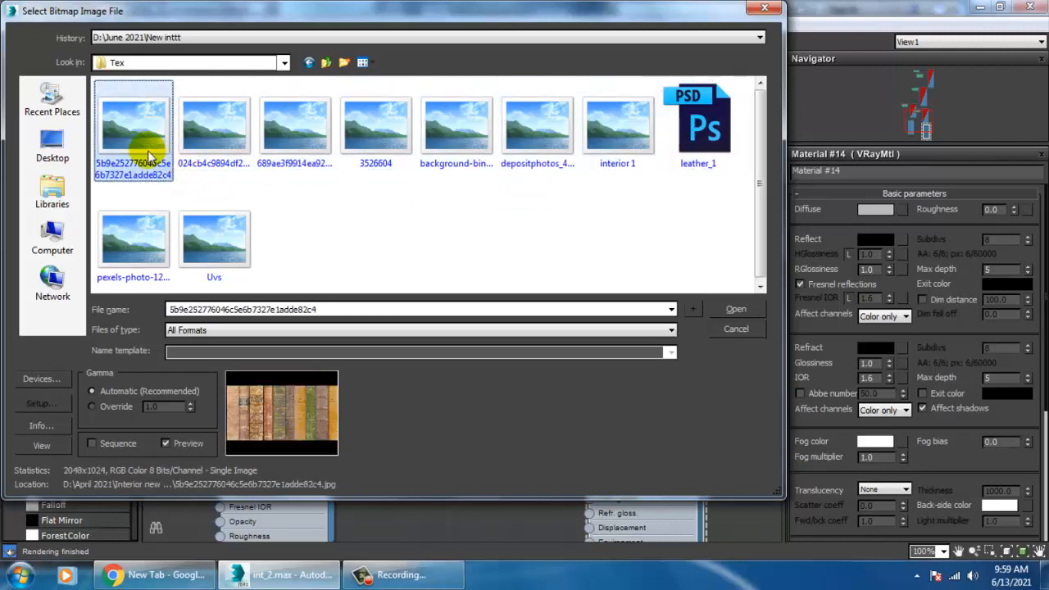
{"action": "double_click", "coordinate": [140, 146]}
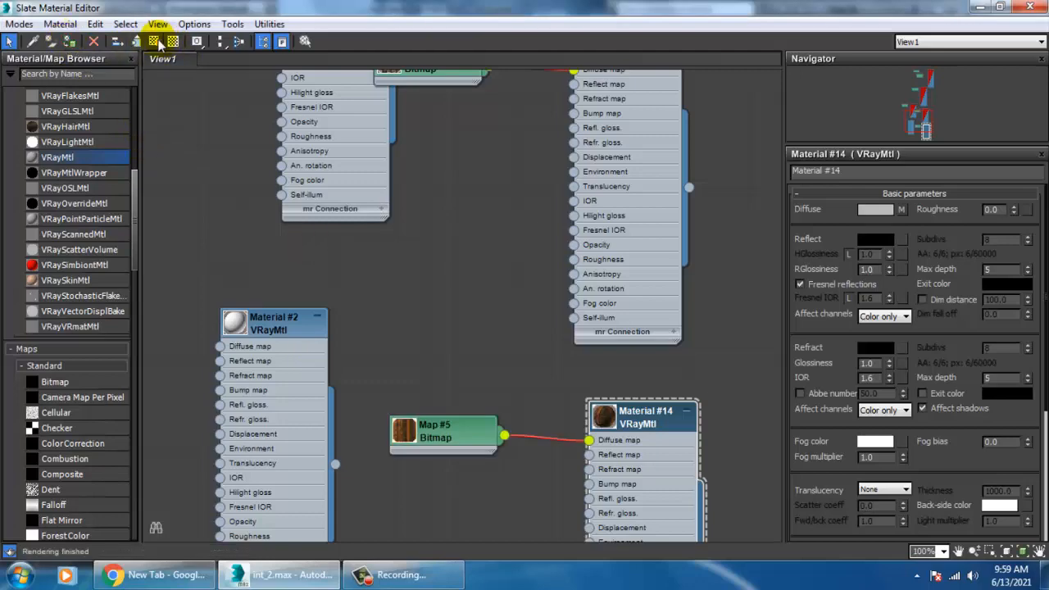
{"action": "left_click", "coordinate": [981, 7]}
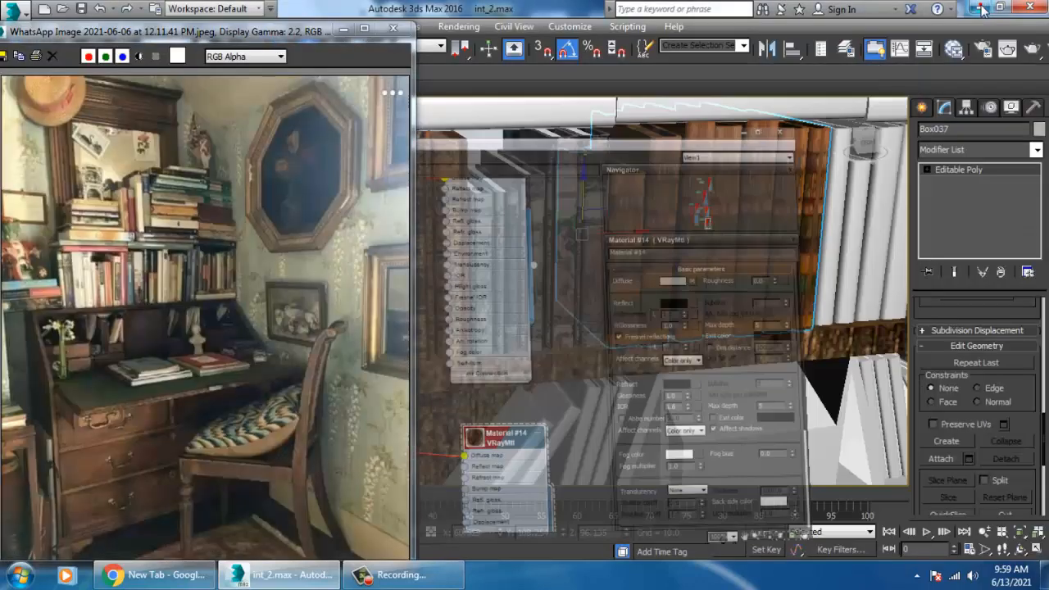
Add a UVW Map modifier with Box mapping to the newly textured group of seven books.
{"action": "scroll", "coordinate": [800, 282], "scroll_direction": "down", "scroll_amount": 4}
{"action": "scroll", "coordinate": [800, 282], "scroll_direction": "up", "scroll_amount": 2}
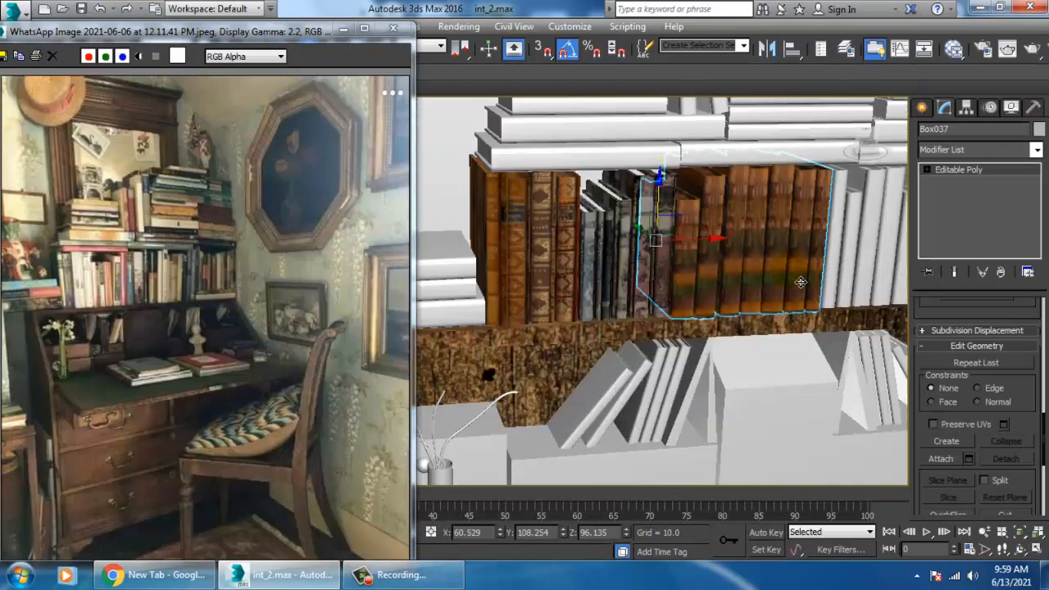
{"action": "middle_click_drag", "start_coordinate": [801, 282], "coordinate": [795, 282]}
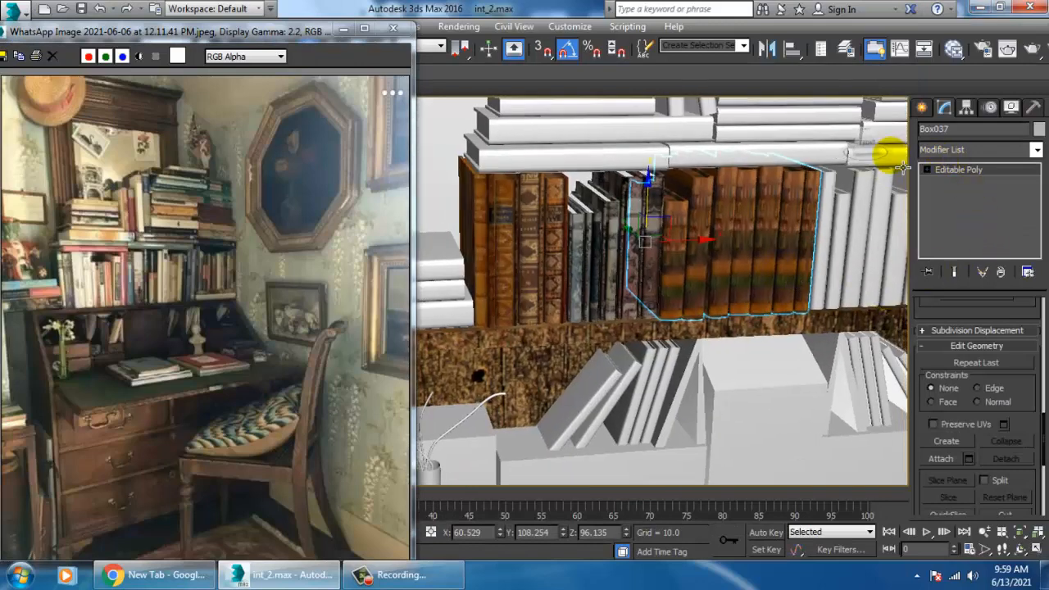
{"action": "left_click", "coordinate": [963, 150]}
{"action": "scroll", "coordinate": [977, 257], "scroll_direction": "down", "scroll_amount": 15}
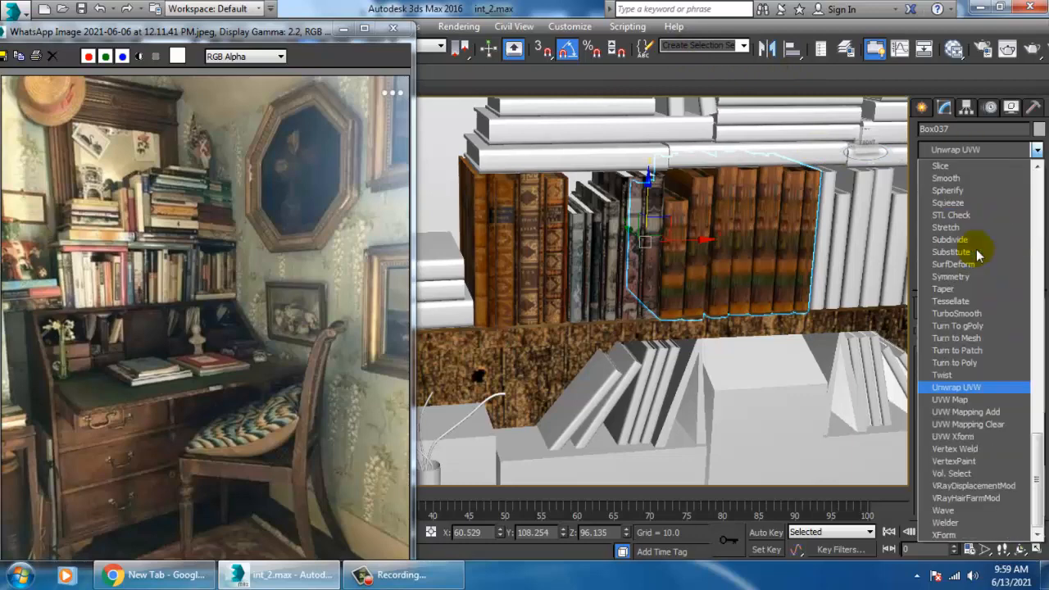
{"action": "left_click", "coordinate": [979, 399]}
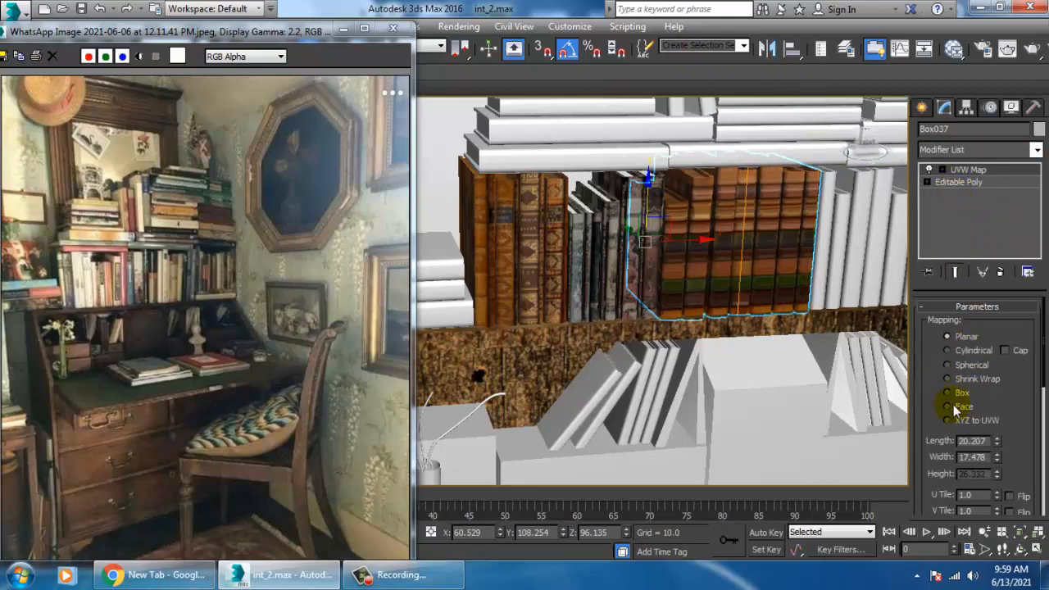
{"action": "left_click", "coordinate": [948, 393]}
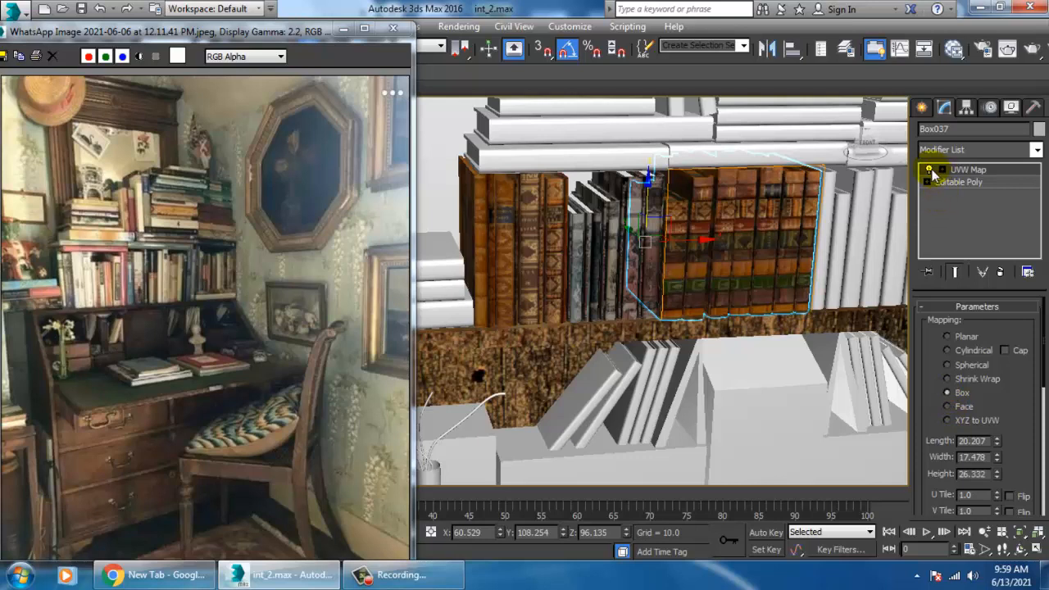
Rotate the UVW Map gizmo so the spines in the texture run vertically along the seven books.
{"action": "left_click", "coordinate": [941, 169]}
{"action": "left_click", "coordinate": [969, 182]}
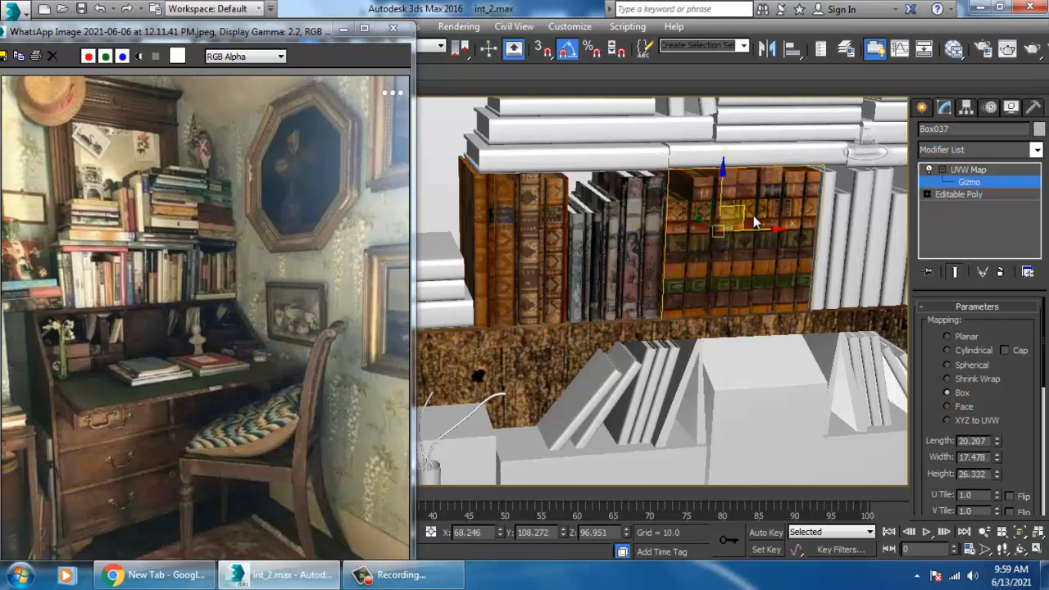
{"action": "key", "text": "e"}
{"action": "left_click_drag", "start_coordinate": [686, 220], "coordinate": [687, 220]}
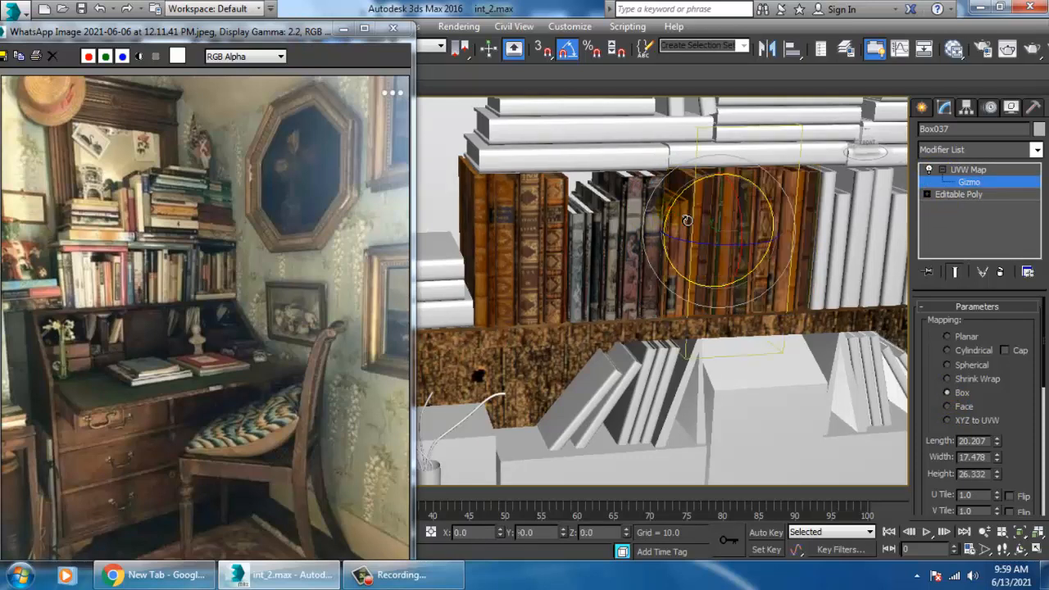
{"action": "left_click_drag", "start_coordinate": [1013, 414], "coordinate": [994, 143]}
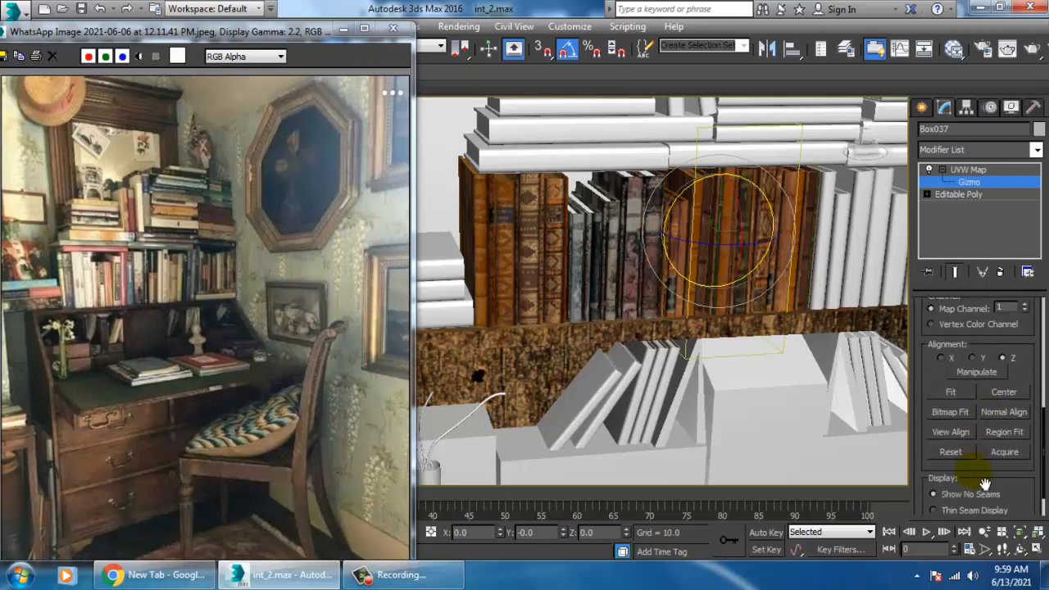
Fit the UVW Map gizmo to the seven books and set the mapping width to 28.085 so the spines line up.
{"action": "left_click", "coordinate": [954, 393]}
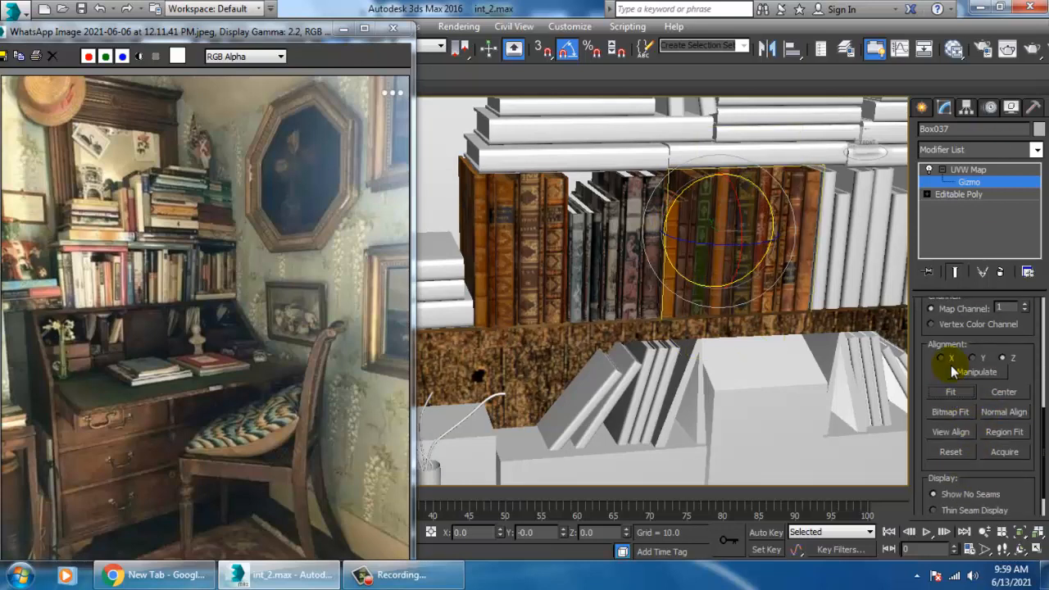
{"action": "scroll", "coordinate": [944, 388], "scroll_direction": "up", "scroll_amount": 5}
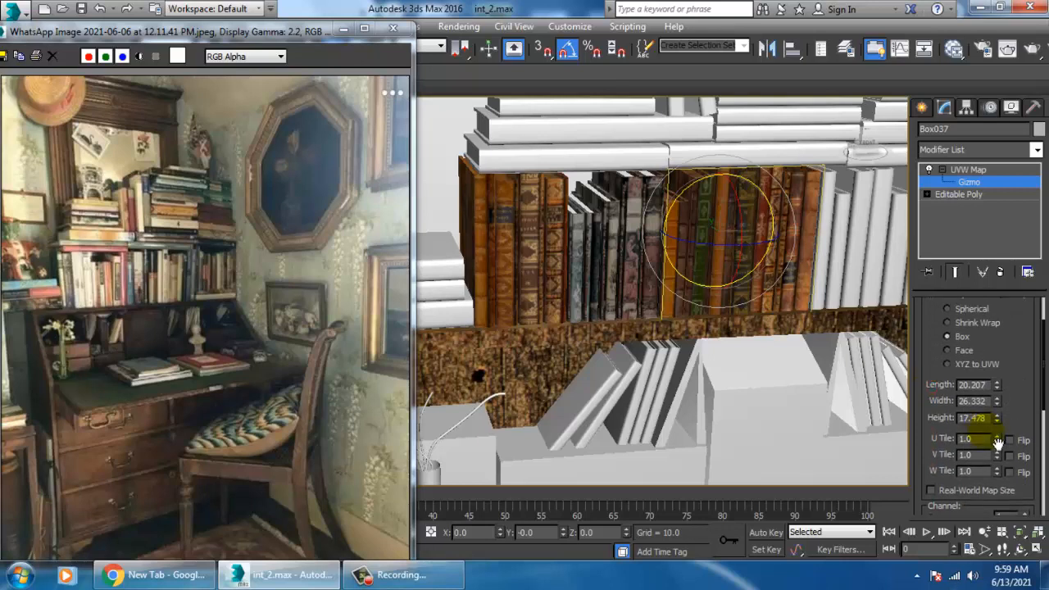
{"action": "mouse_move", "coordinate": [1001, 400]}
{"action": "left_mouse_down"}
{"action": "mouse_move", "coordinate": [988, 355]}
{"action": "mouse_move", "coordinate": [1016, 408]}
{"action": "mouse_move", "coordinate": [1010, 398]}
{"action": "left_mouse_up"}
{"action": "middle_click_drag", "start_coordinate": [776, 326], "coordinate": [774, 313]}
{"action": "scroll", "coordinate": [761, 324], "scroll_direction": "up", "scroll_amount": 3}
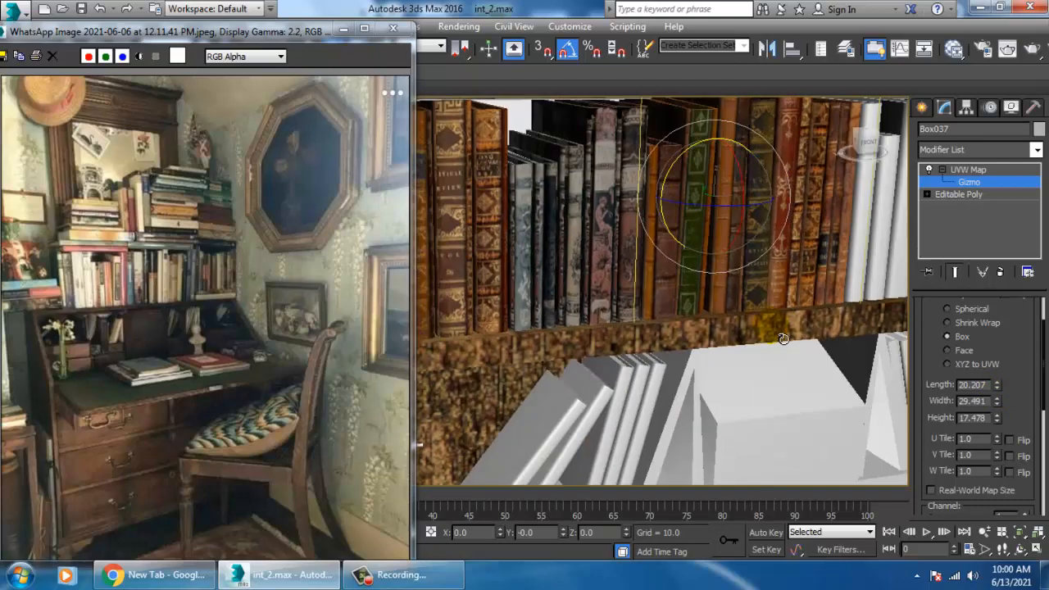
{"action": "middle_click_drag", "start_coordinate": [756, 206], "coordinate": [741, 261]}
{"action": "scroll", "coordinate": [751, 283], "scroll_direction": "up", "scroll_amount": 3}
{"action": "right_click", "coordinate": [728, 199]}
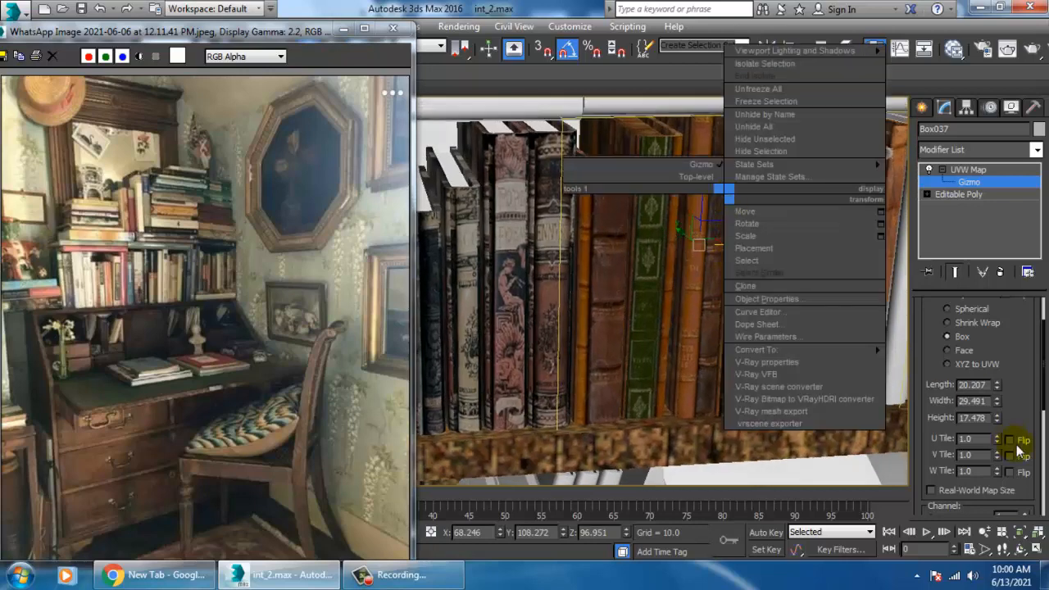
{"action": "left_click", "coordinate": [1031, 397]}
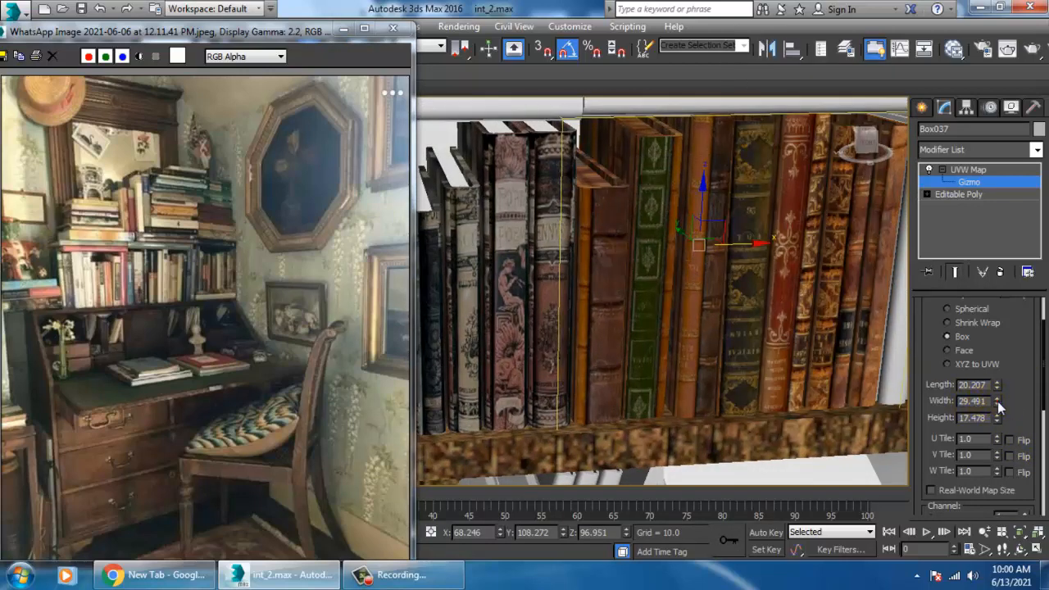
{"action": "left_click_drag", "start_coordinate": [998, 401], "coordinate": [1017, 407]}
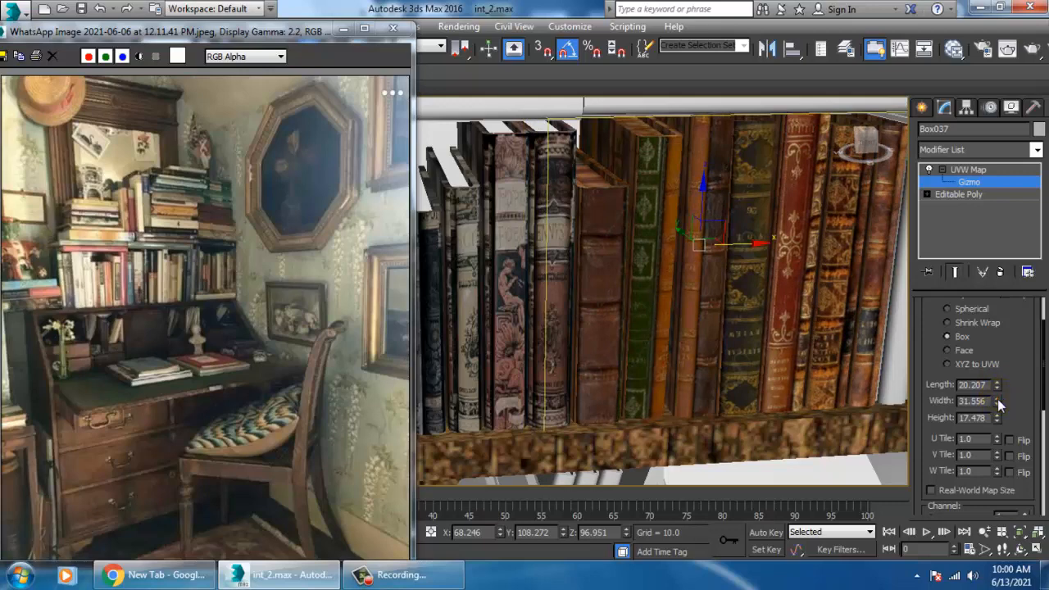
{"action": "left_click_drag", "start_coordinate": [998, 399], "coordinate": [1011, 418]}
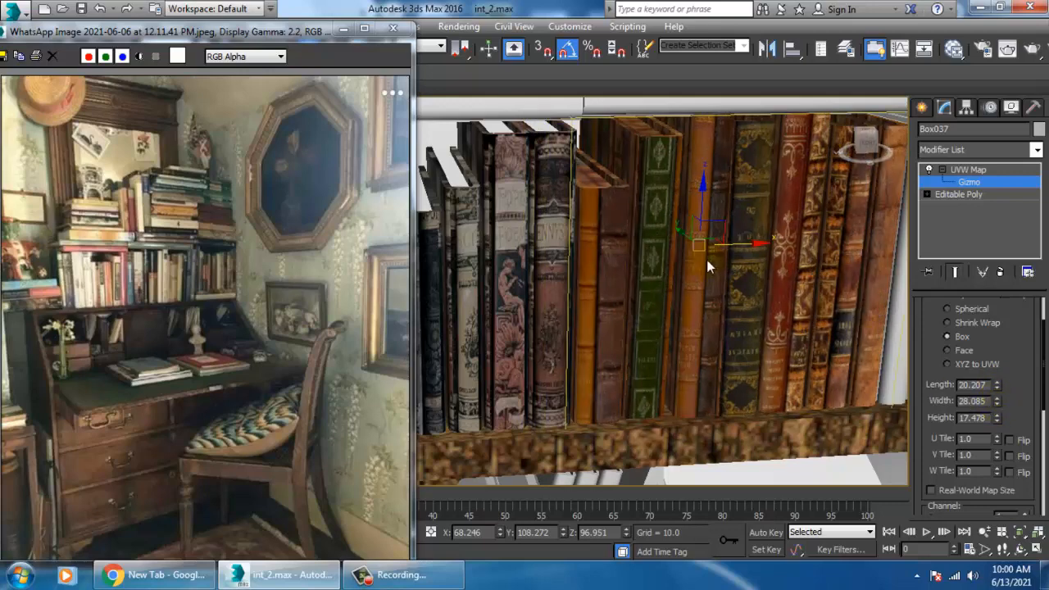
Convert the seven mapped books to an Editable Poly and select the top page polygons of the first two books.
{"action": "right_click", "coordinate": [700, 182]}
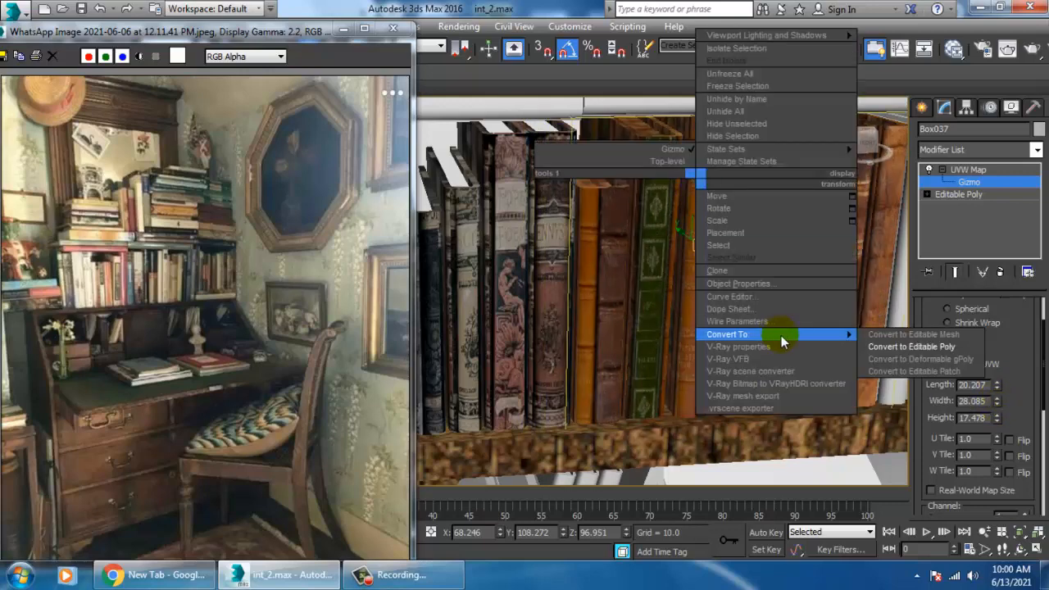
{"action": "left_click", "coordinate": [922, 347]}
{"action": "middle_click_drag", "start_coordinate": [695, 243], "coordinate": [703, 352]}
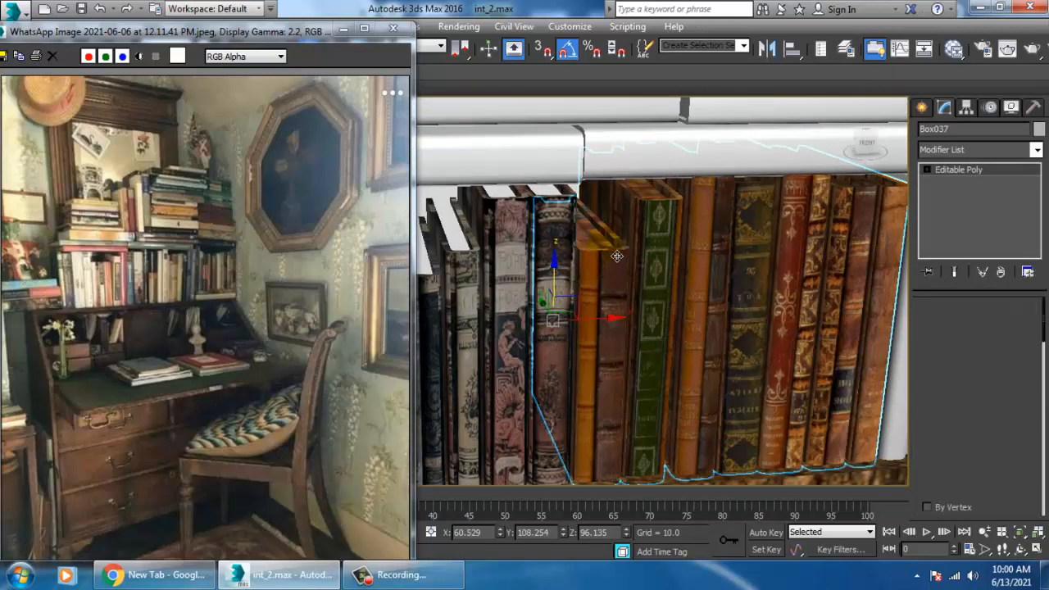
{"action": "key", "text": "4"}
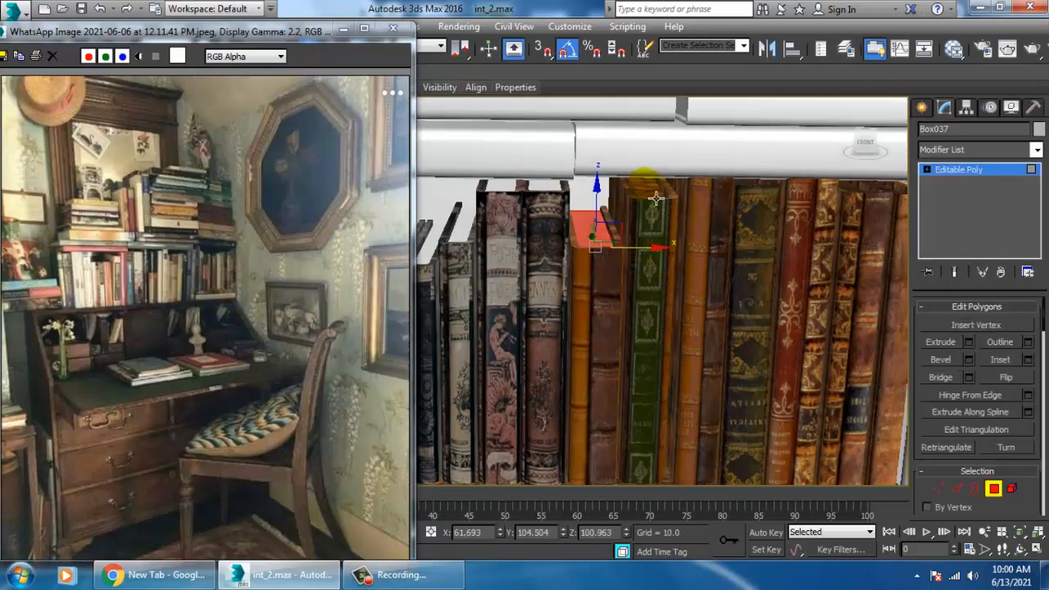
{"action": "middle_click_drag", "start_coordinate": [723, 244], "coordinate": [711, 293]}
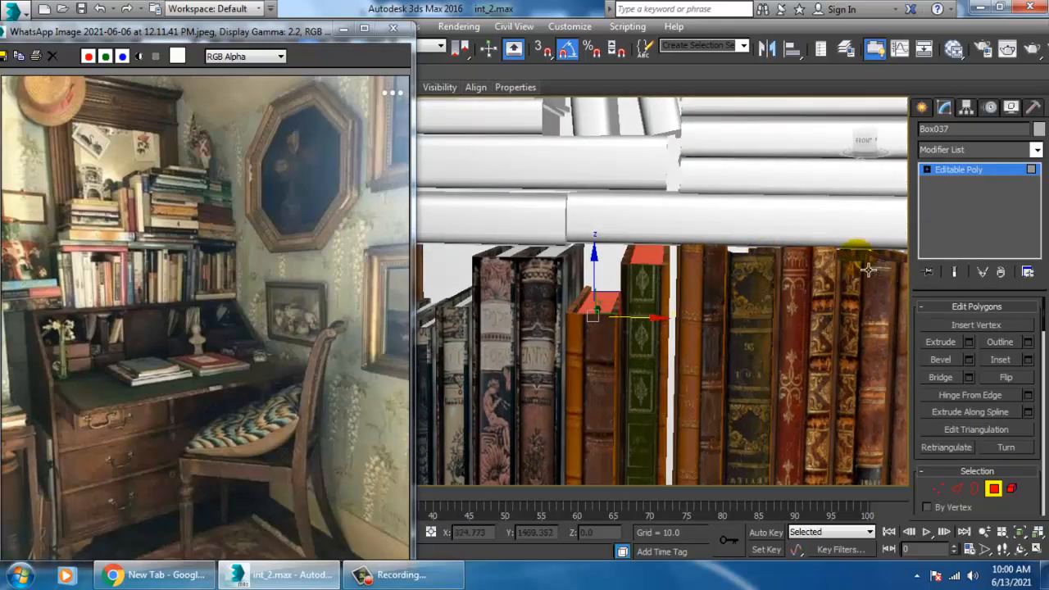
Using wireframe display, add the top page polygons of the remaining five books to the selection.
{"action": "key", "text": "F3"}
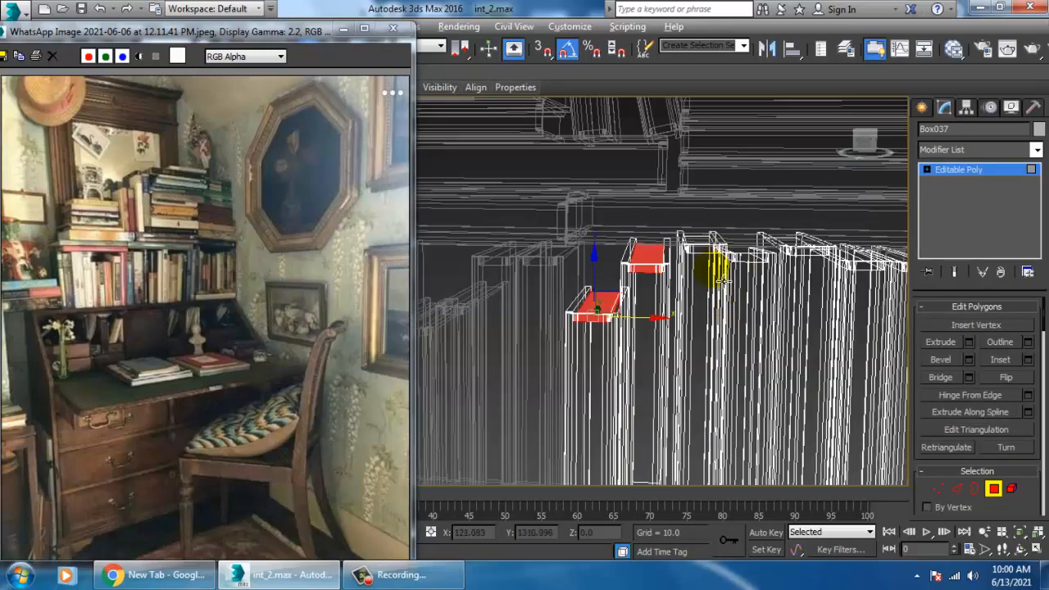
{"action": "middle_click_drag", "start_coordinate": [707, 271], "coordinate": [715, 238], "text": "alt"}
{"action": "left_click", "coordinate": [697, 232], "text": "ctrl"}
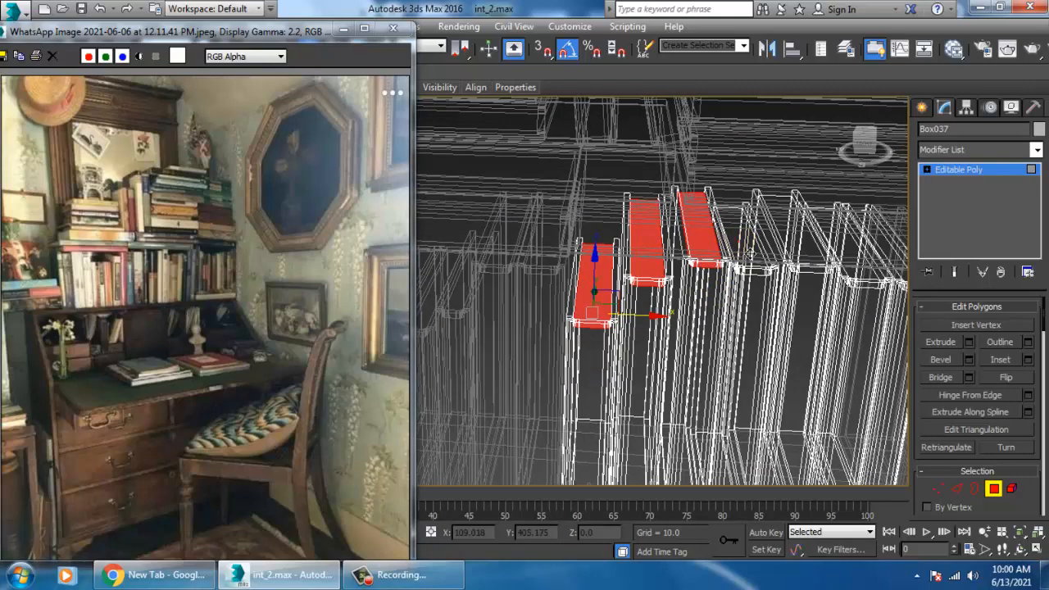
{"action": "left_click", "coordinate": [744, 244], "text": "ctrl"}
{"action": "left_click", "coordinate": [807, 245], "text": "ctrl"}
{"action": "middle_click_drag", "start_coordinate": [867, 261], "coordinate": [744, 270], "text": "alt"}
{"action": "left_click", "coordinate": [762, 261], "text": "ctrl"}
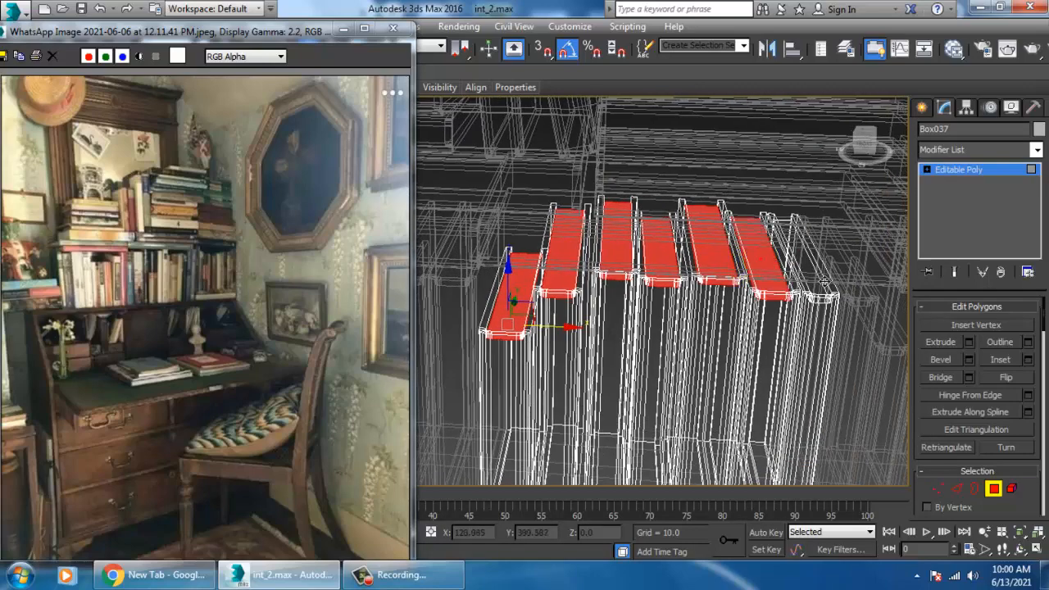
{"action": "left_click", "coordinate": [812, 269], "text": "ctrl"}
Return to shaded display, assign the plain white VRayMtl to the selected page polygons, and leave polygon editing.
{"action": "middle_click_drag", "start_coordinate": [822, 281], "coordinate": [762, 244], "text": "alt"}
{"action": "key", "text": "F3"}
{"action": "key", "text": "m"}
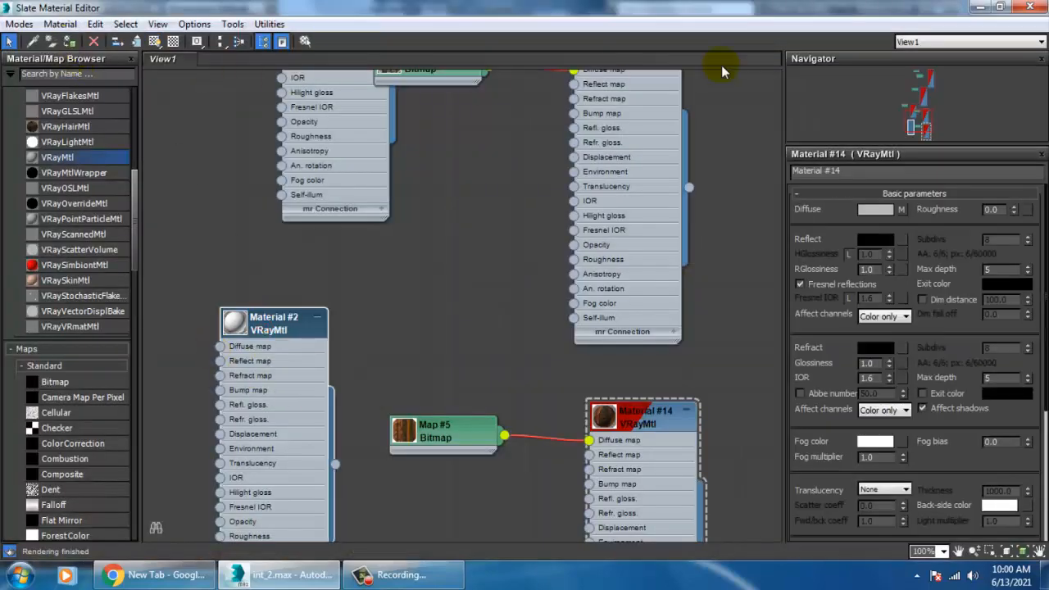
{"action": "left_click", "coordinate": [980, 7]}
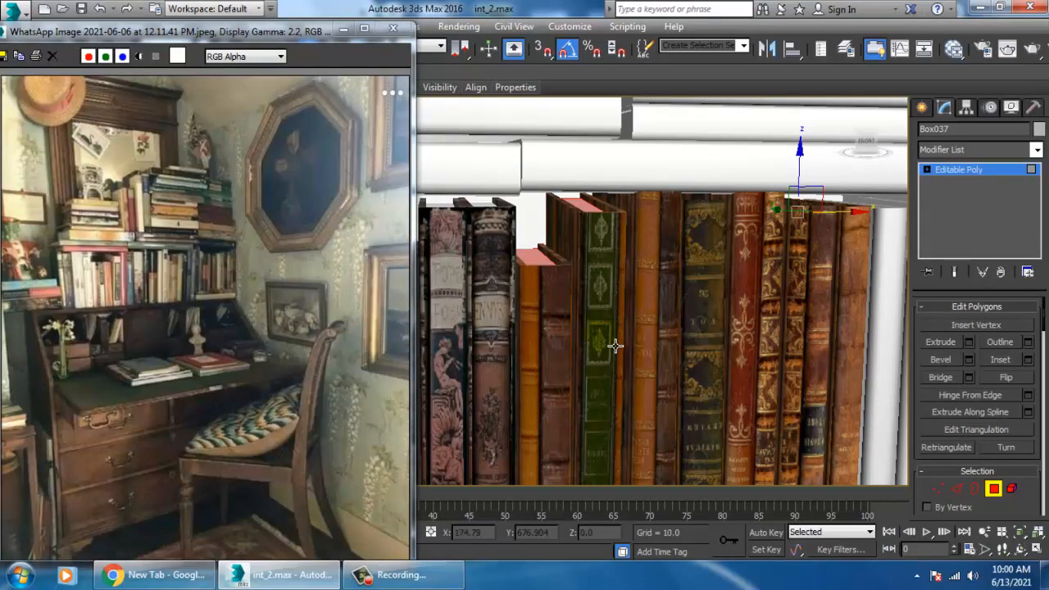
{"action": "scroll", "coordinate": [655, 344], "scroll_direction": "down", "scroll_amount": 8}
{"action": "scroll", "coordinate": [860, 246], "scroll_direction": "up", "scroll_amount": 4}
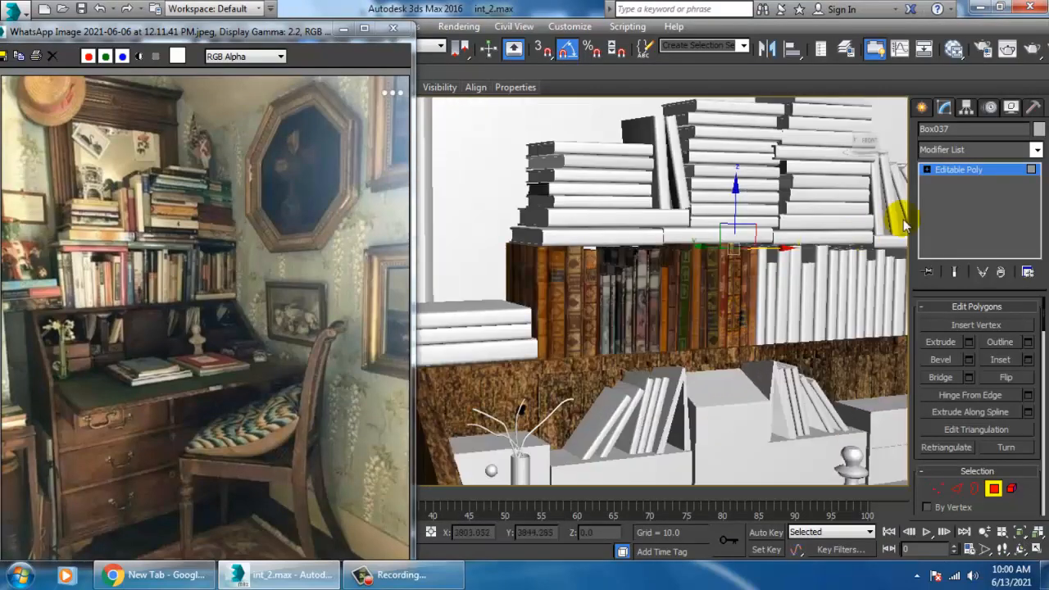
{"action": "left_click", "coordinate": [972, 169]}
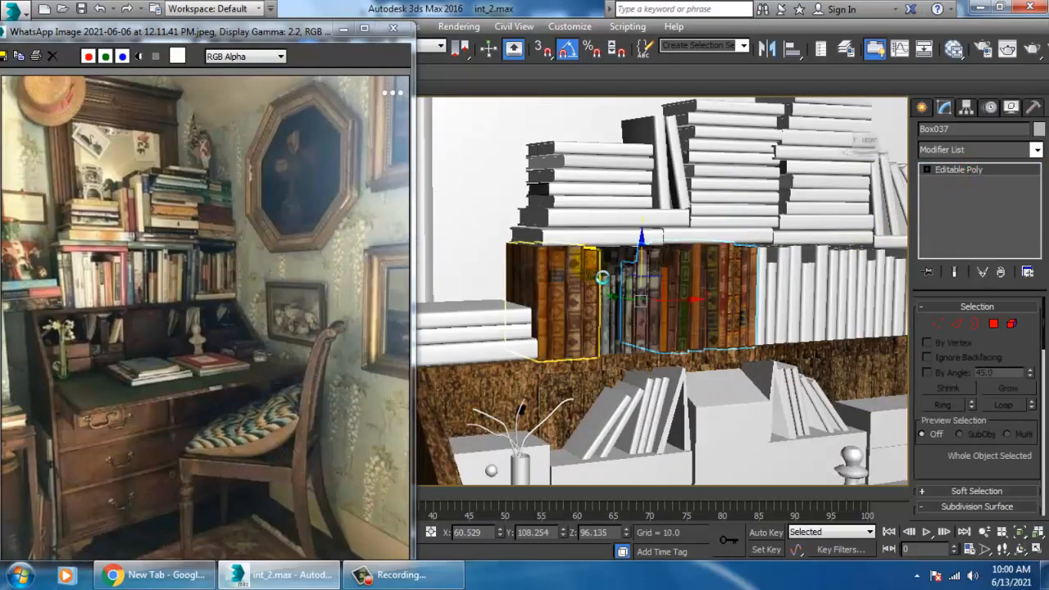
Launch Adobe Photoshop CC 2015 and bring up its file opening dialog.
{"action": "left_click", "coordinate": [17, 575]}
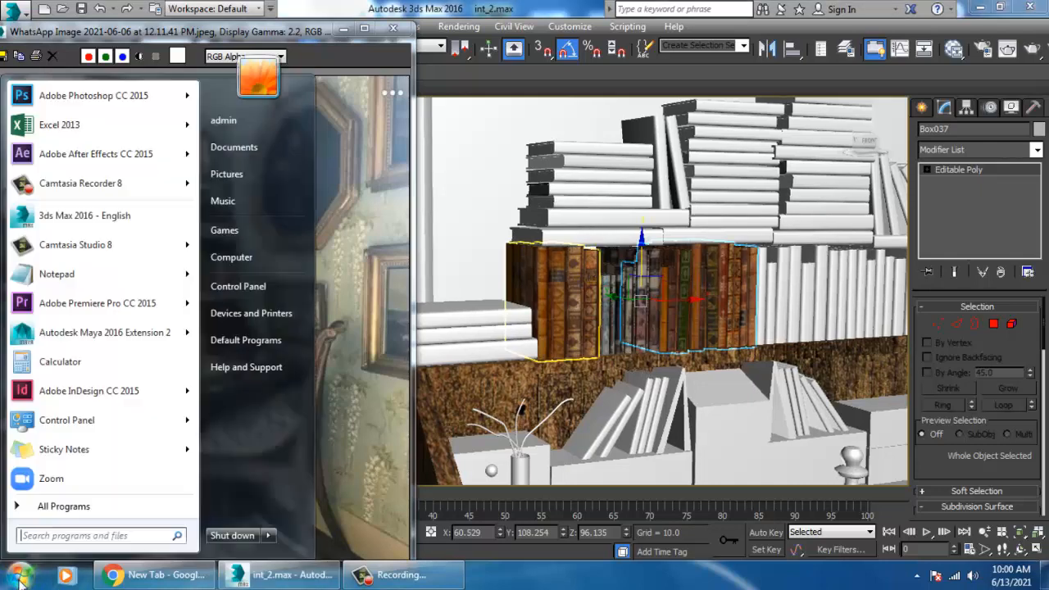
{"action": "left_click", "coordinate": [100, 103]}
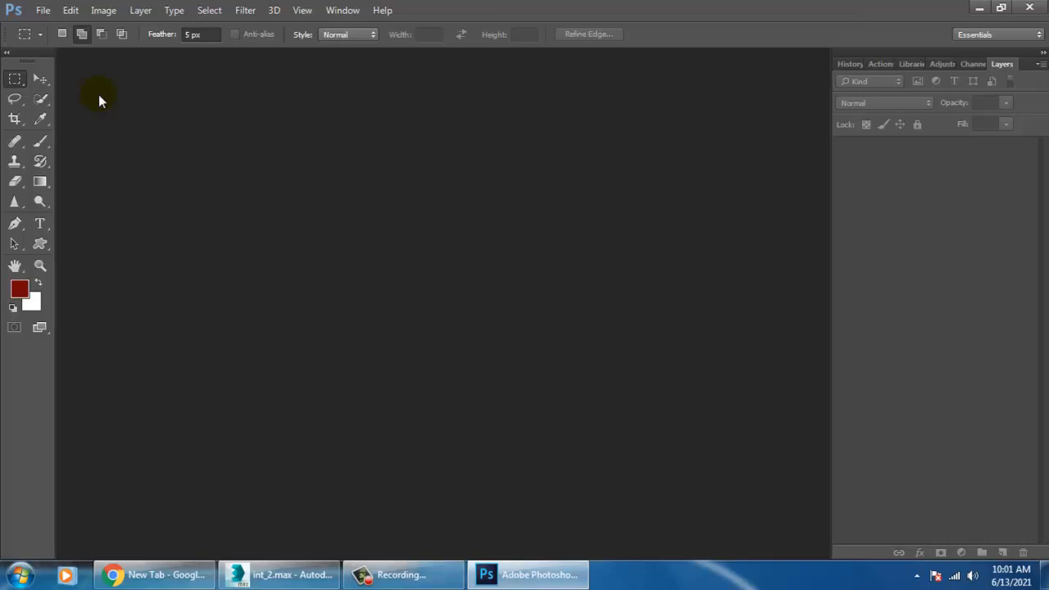
{"action": "left_click", "coordinate": [44, 15]}
{"action": "left_click", "coordinate": [85, 40]}
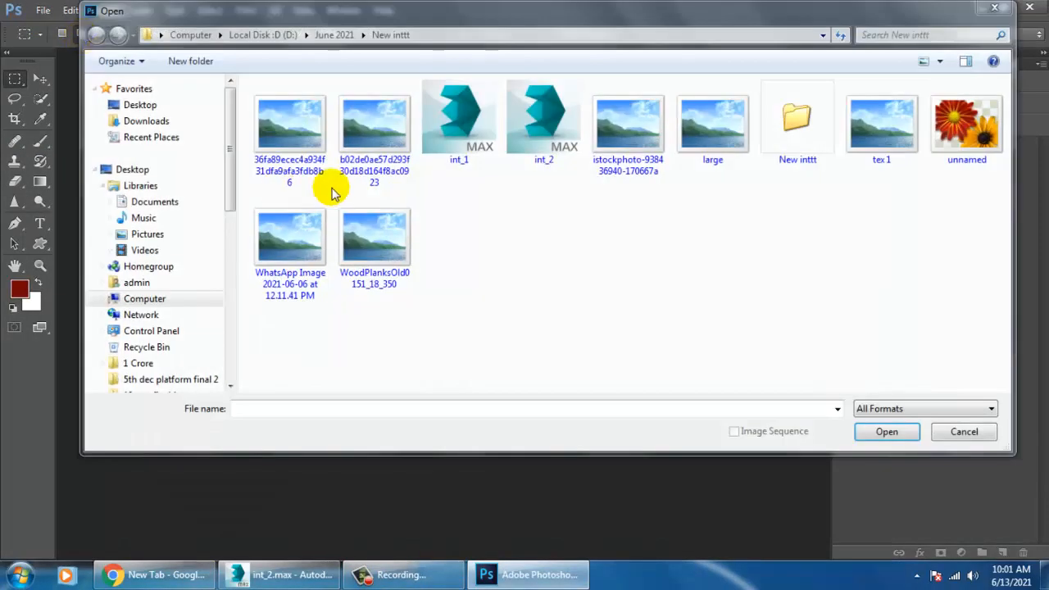
Browse to the Tex folder inside D:\April 2021\Interior new 1 for the image to open.
{"action": "left_click", "coordinate": [261, 39]}
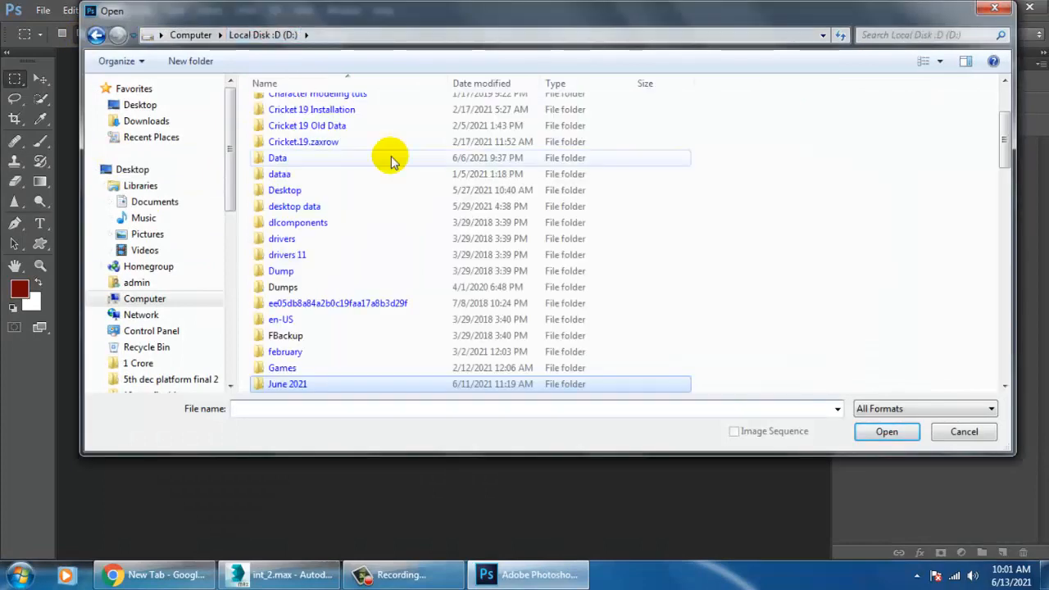
{"action": "left_click", "coordinate": [330, 178]}
{"action": "key", "text": "a"}
{"action": "scroll", "coordinate": [330, 185], "scroll_direction": "up", "scroll_amount": 10}
{"action": "double_click", "coordinate": [279, 104]}
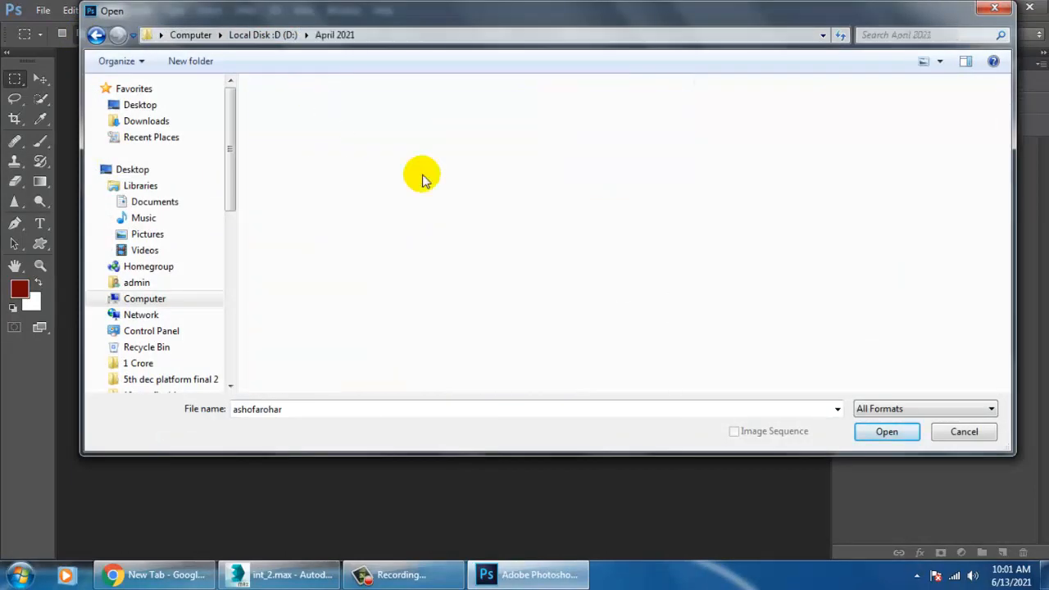
{"action": "scroll", "coordinate": [422, 171], "scroll_direction": "down", "scroll_amount": 3}
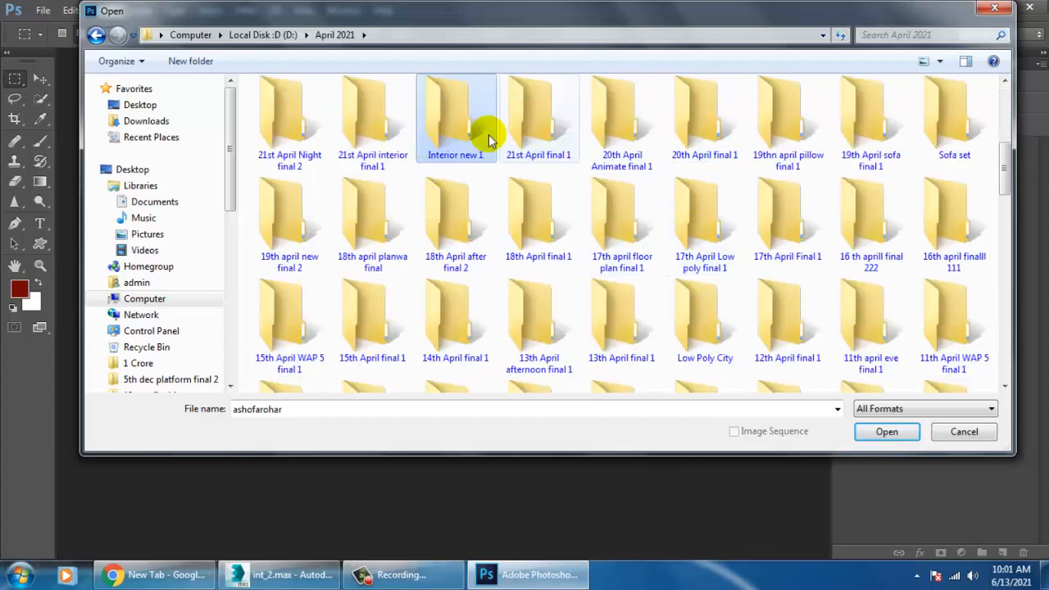
{"action": "double_click", "coordinate": [459, 140]}
{"action": "double_click", "coordinate": [287, 123]}
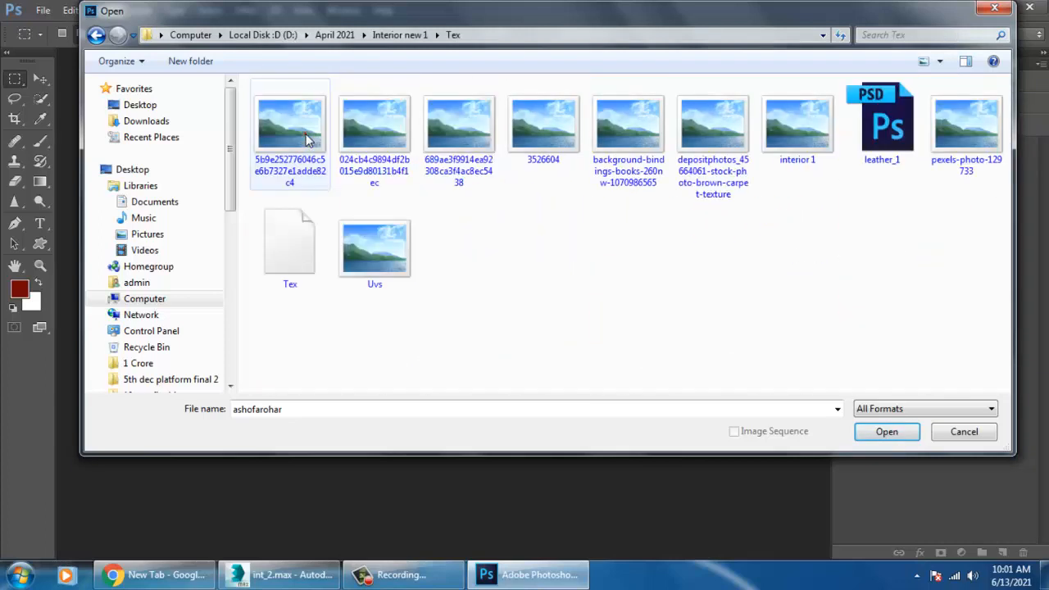
{"action": "left_click", "coordinate": [629, 137]}
{"action": "left_click", "coordinate": [711, 127]}
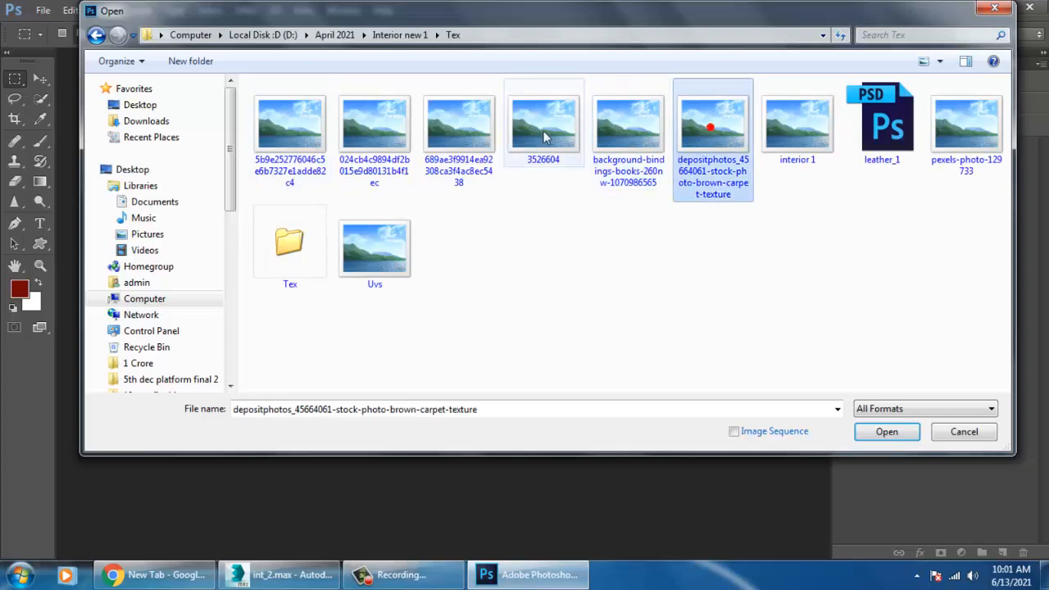
{"action": "left_click", "coordinate": [543, 123]}
{"action": "left_click", "coordinate": [472, 127]}
{"action": "right_click", "coordinate": [471, 127]}
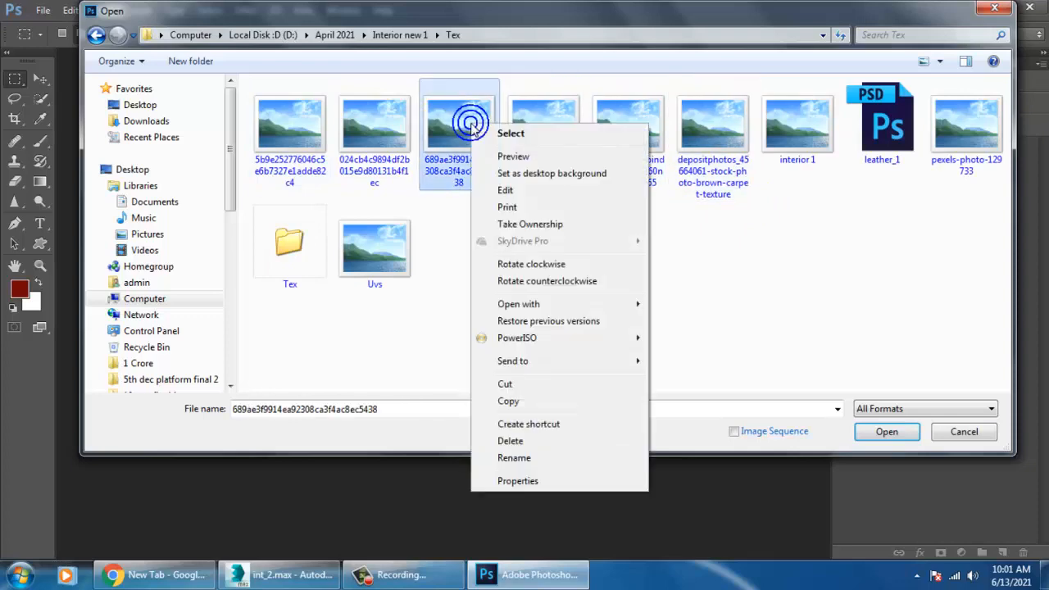
{"action": "left_click", "coordinate": [520, 158]}
{"action": "key", "text": "Right"}
{"action": "key", "text": "Right"}
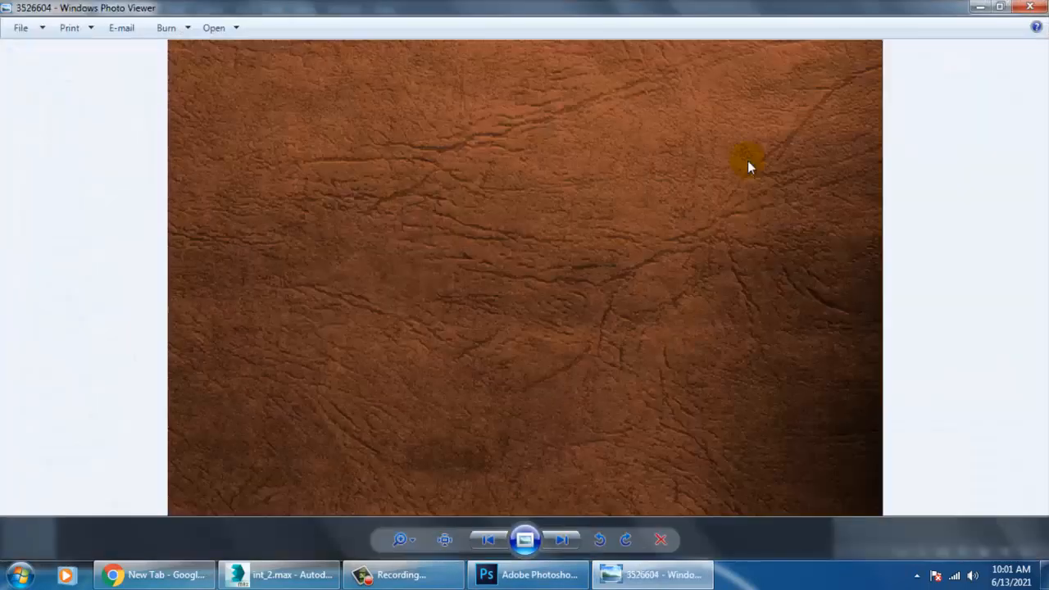
{"action": "left_click", "coordinate": [1031, 7]}
{"action": "double_click", "coordinate": [616, 135]}
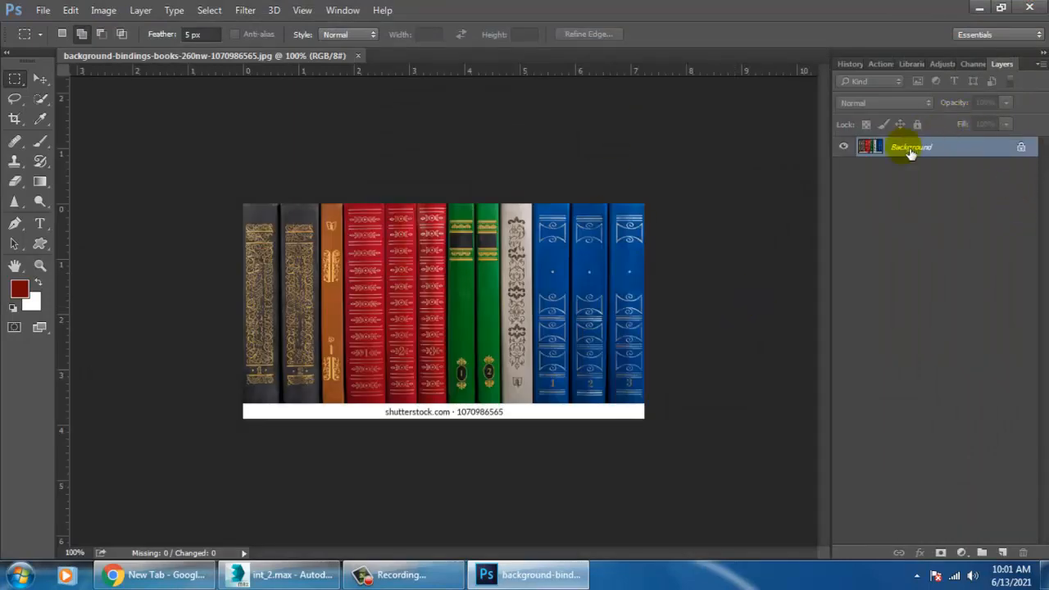
Convert the locked background to a regular layer and crop off the white shutterstock caption strip below the books.
{"action": "double_click", "coordinate": [911, 147]}
{"action": "left_click", "coordinate": [753, 213]}
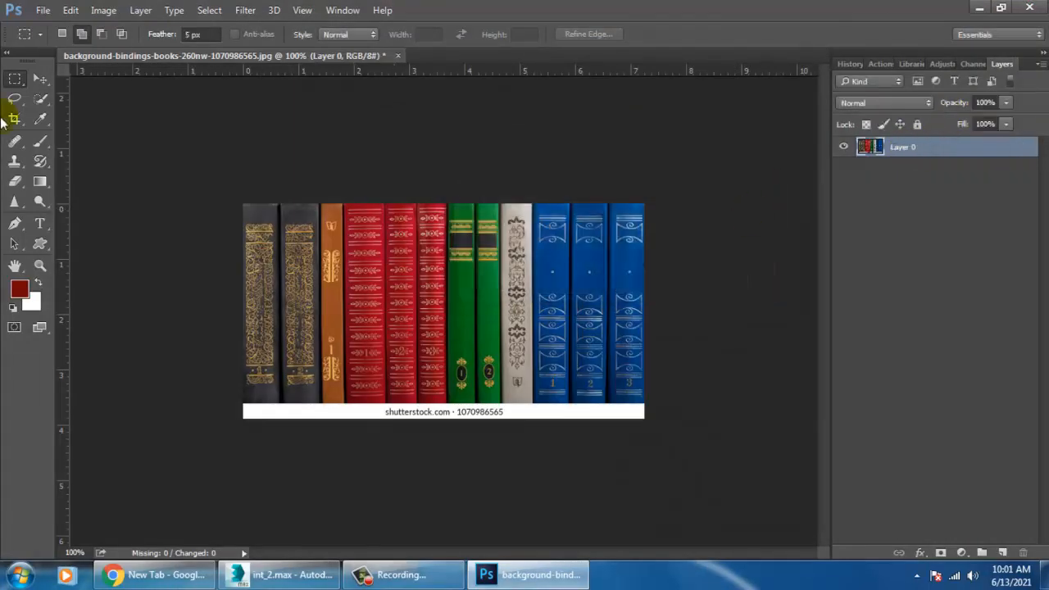
{"action": "left_click", "coordinate": [13, 120]}
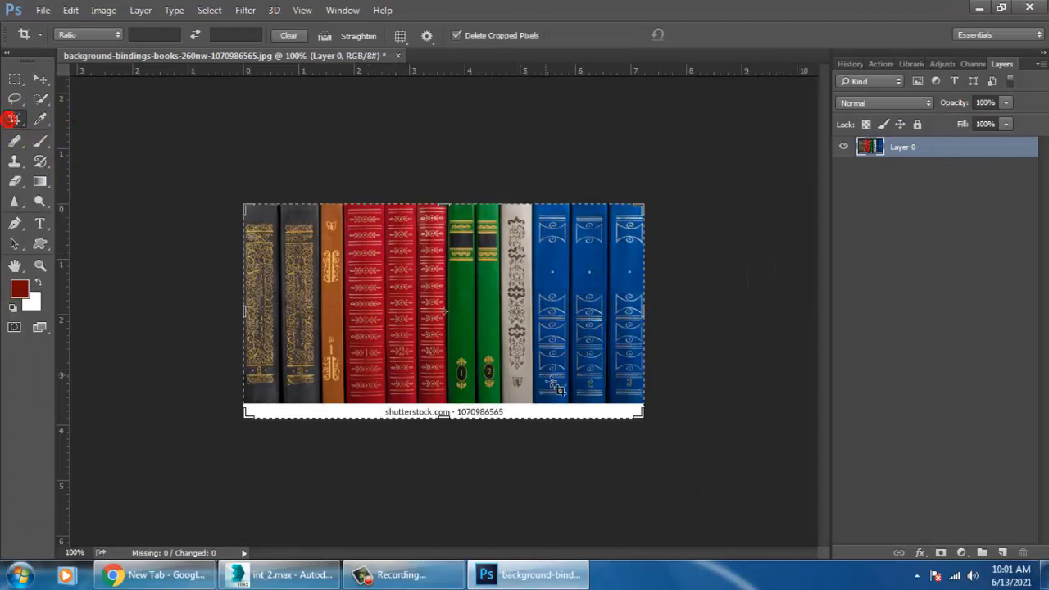
{"action": "mouse_move", "coordinate": [449, 420]}
{"action": "left_mouse_down"}
{"action": "mouse_move", "coordinate": [451, 405]}
{"action": "mouse_move", "coordinate": [453, 418]}
{"action": "left_mouse_up"}
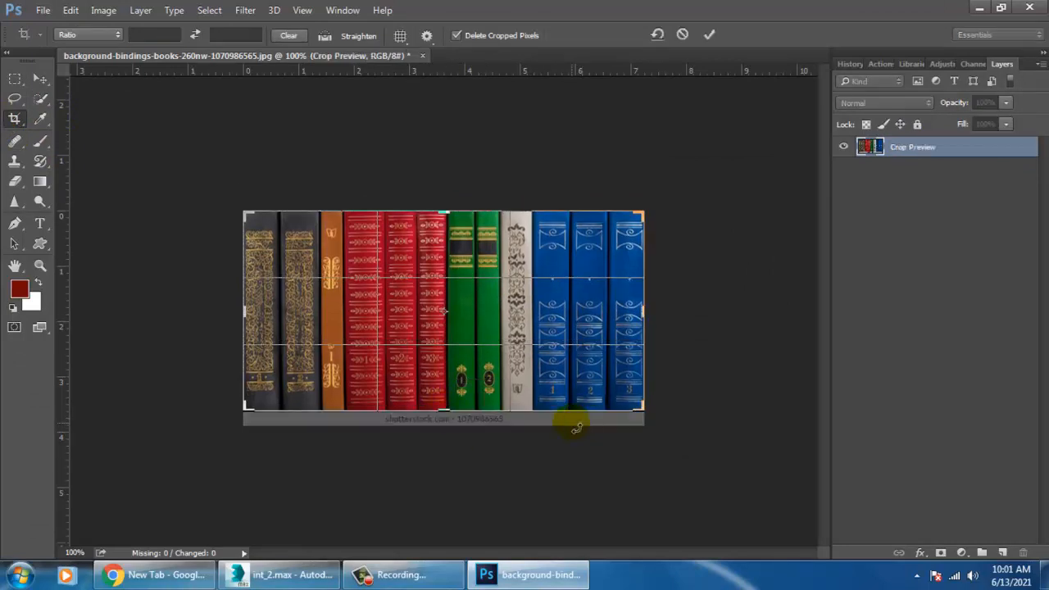
{"action": "key", "text": "Return"}
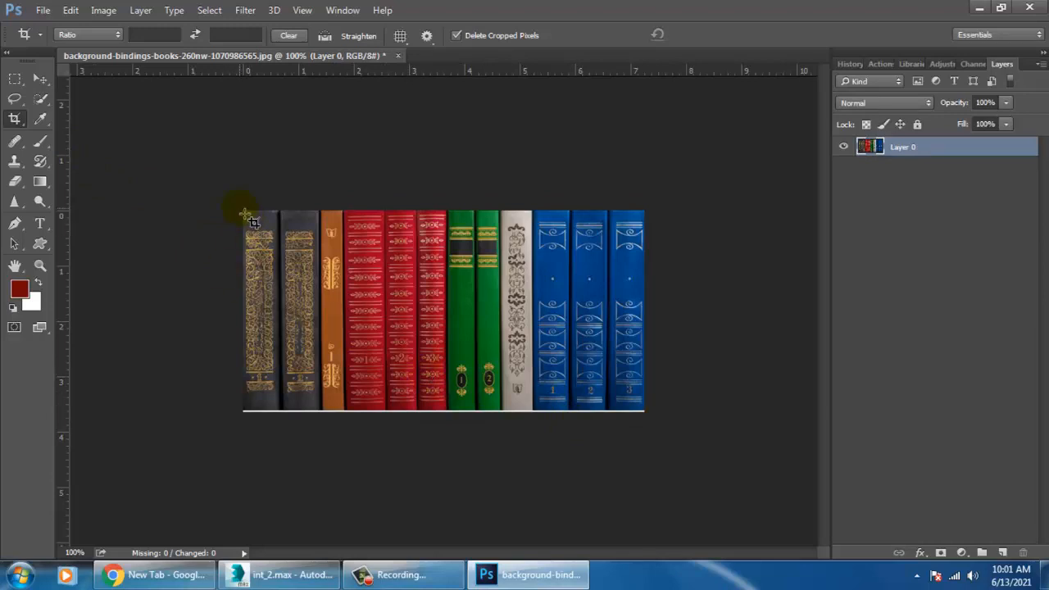
Crop the leftover white line off below the books and trim a thin strip from their top edge.
{"action": "left_click_drag", "start_coordinate": [246, 216], "coordinate": [809, 416]}
{"action": "key", "text": "Return"}
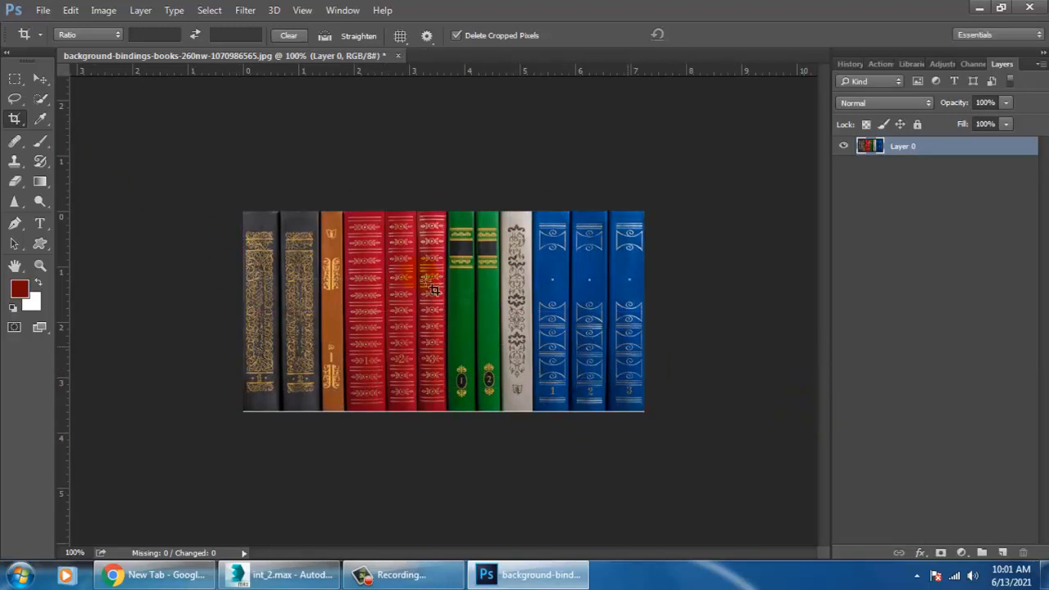
{"action": "left_click_drag", "start_coordinate": [233, 214], "coordinate": [720, 410]}
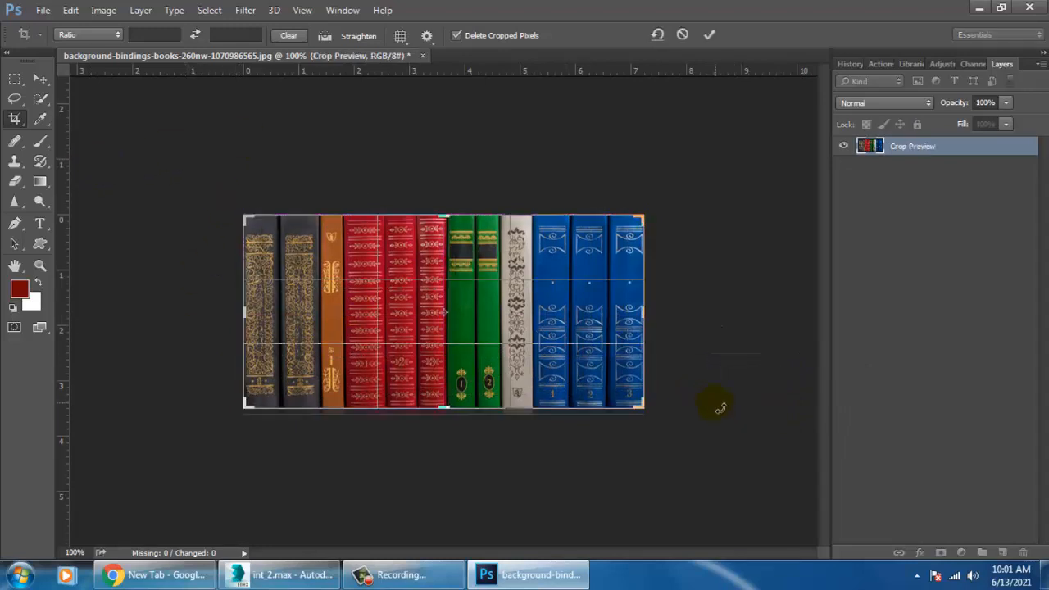
{"action": "key", "text": "Return"}
{"action": "left_click", "coordinate": [45, 10]}
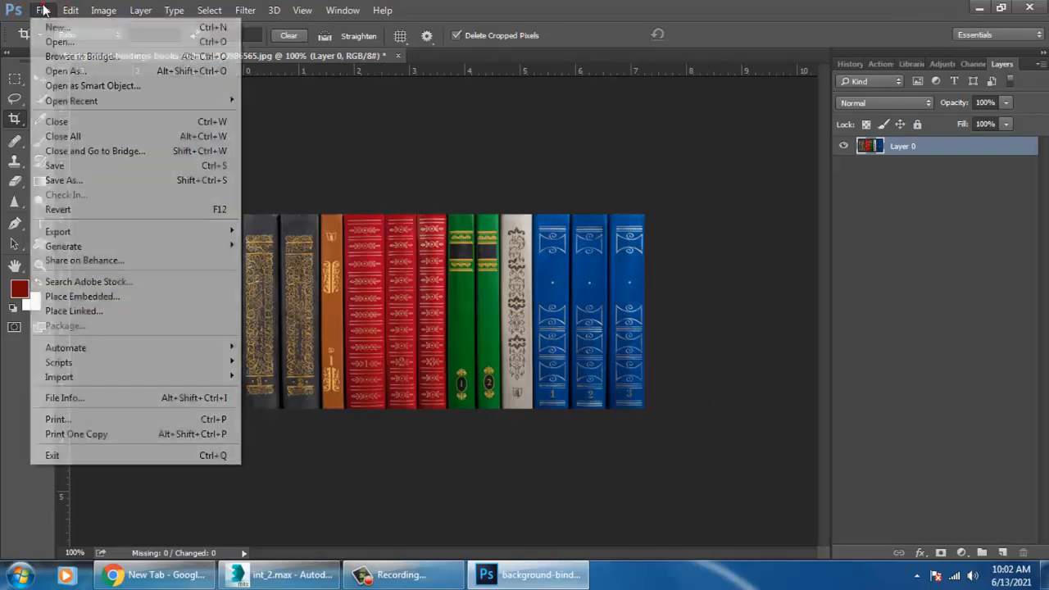
{"action": "left_click", "coordinate": [86, 74]}
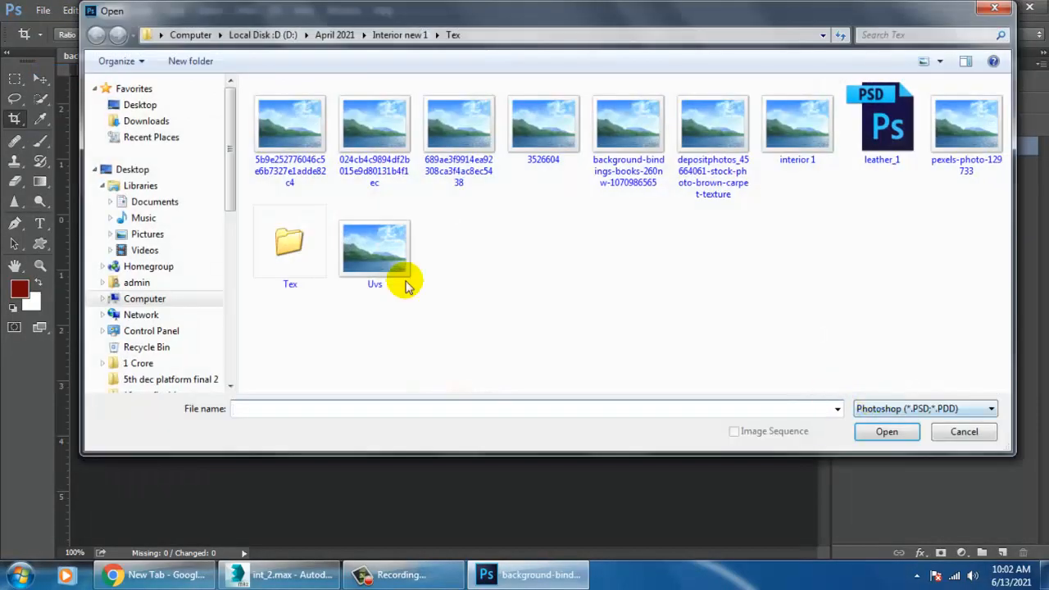
{"action": "key", "text": "Escape"}
Start saving the cropped image as a new file and browse to the folder D:\June 2021\New inttt.
{"action": "left_click", "coordinate": [43, 10]}
{"action": "left_click", "coordinate": [136, 181]}
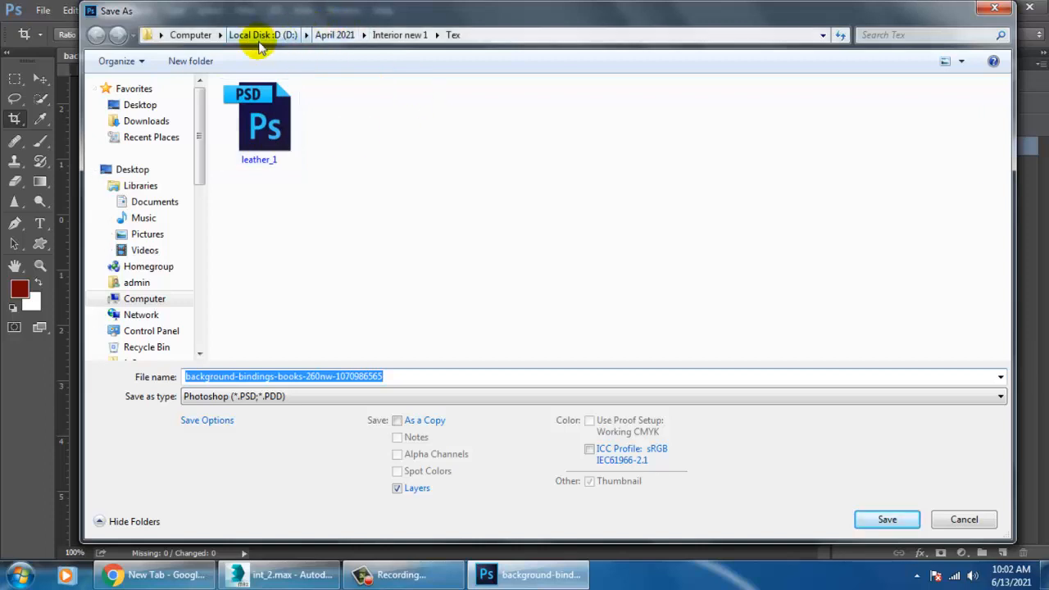
{"action": "left_click", "coordinate": [270, 35]}
{"action": "left_click", "coordinate": [306, 203]}
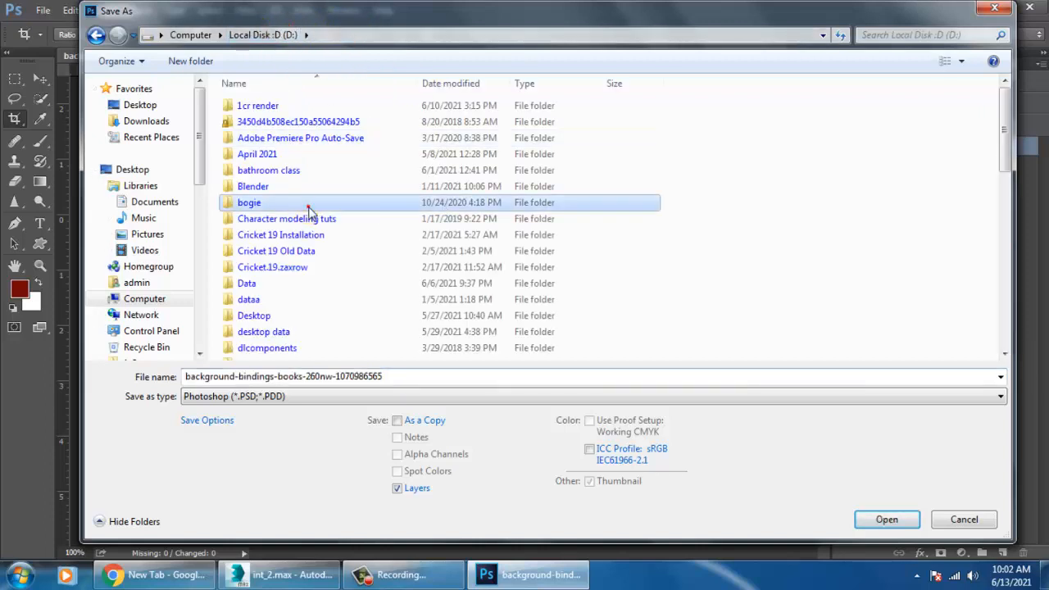
{"action": "scroll", "coordinate": [307, 209], "scroll_direction": "down", "scroll_amount": 8}
{"action": "left_click", "coordinate": [260, 105]}
{"action": "double_click", "coordinate": [259, 103]}
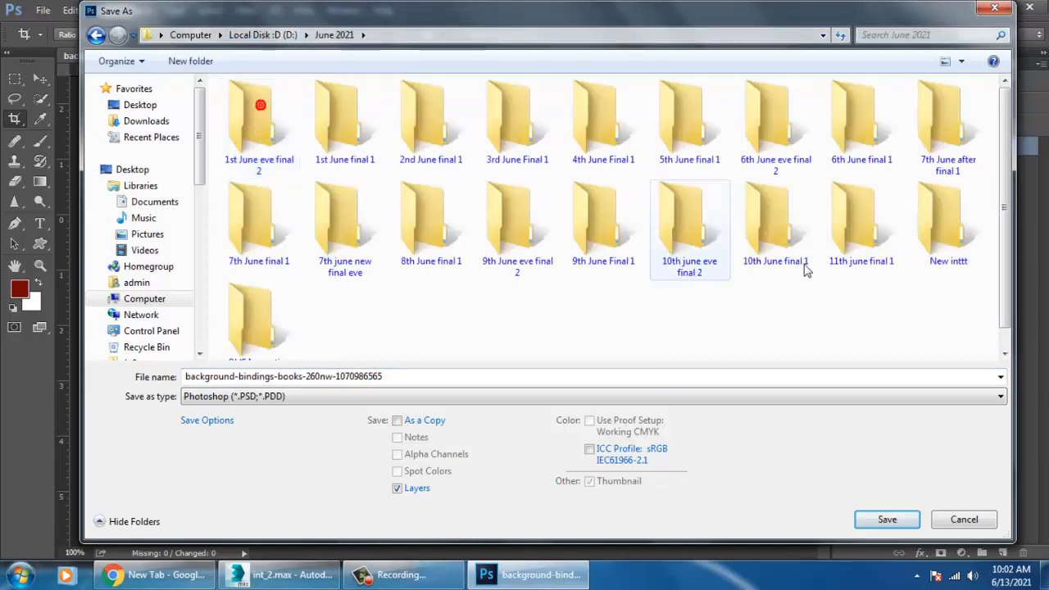
{"action": "double_click", "coordinate": [944, 238]}
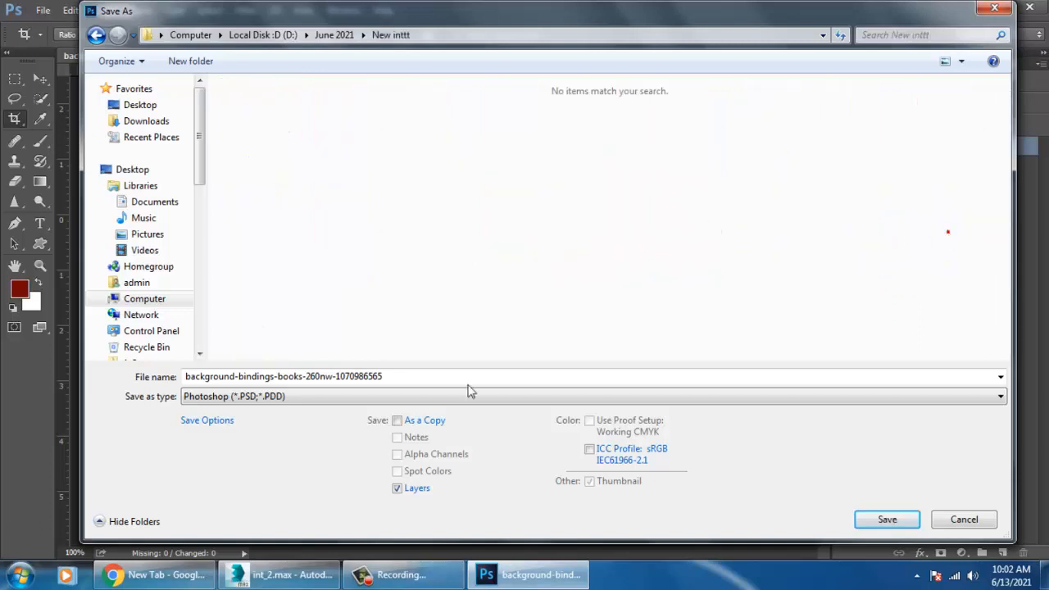
{"action": "left_click", "coordinate": [267, 396]}
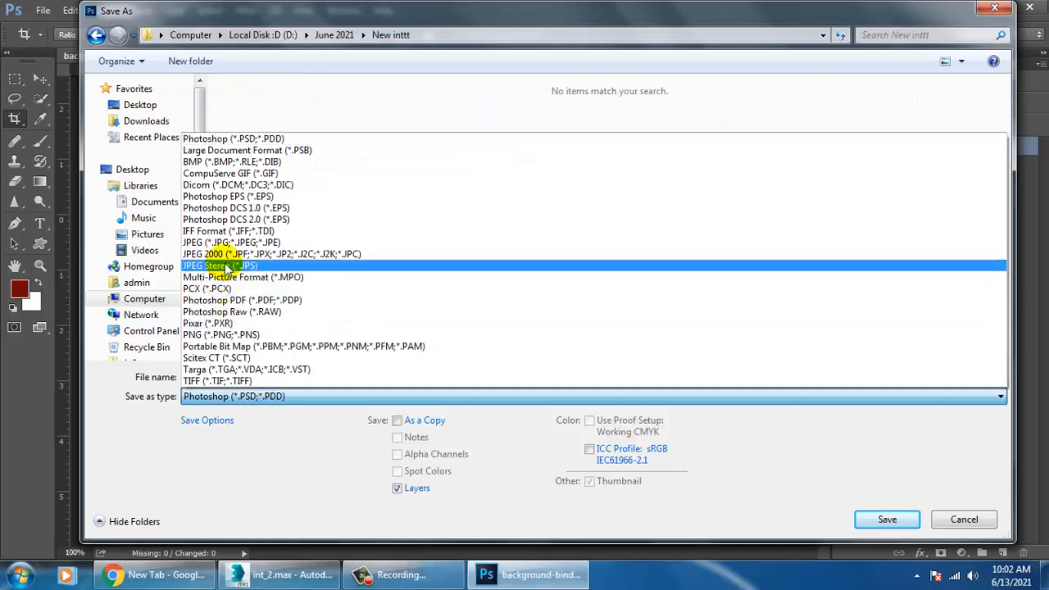
{"action": "left_click", "coordinate": [245, 242]}
{"action": "left_click", "coordinate": [859, 523]}
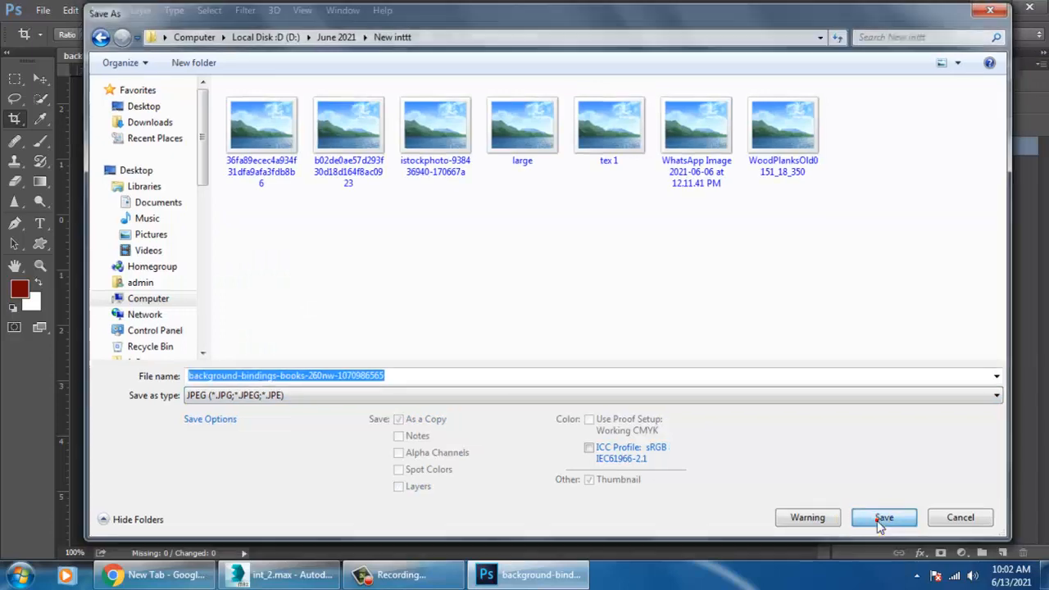
{"action": "left_click", "coordinate": [391, 179]}
{"action": "key", "text": "c"}
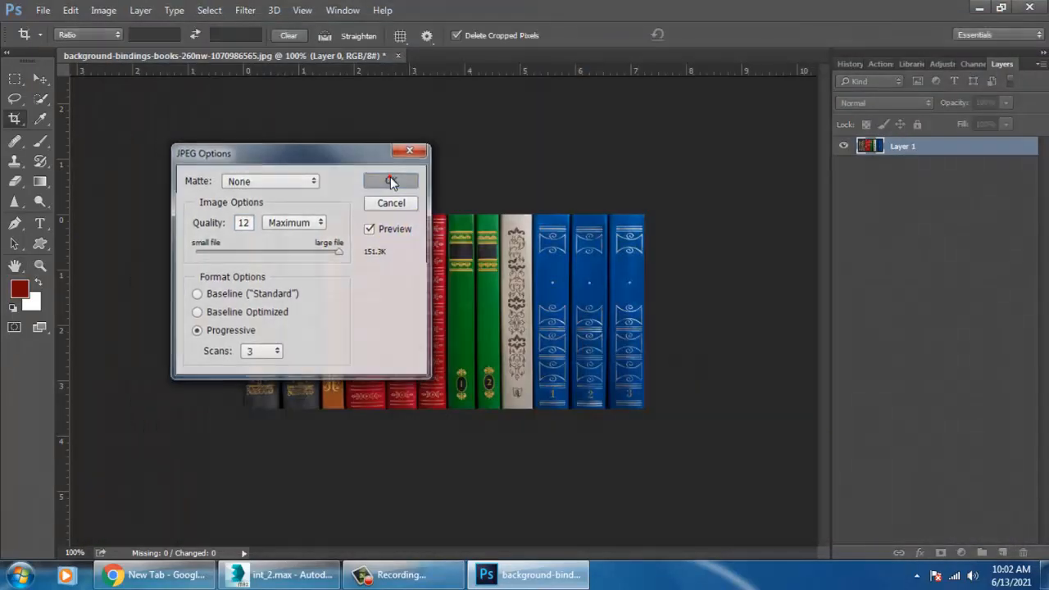
Switch to 3ds Max and select the first white book beside the textured books on the shelf.
{"action": "left_click", "coordinate": [236, 576]}
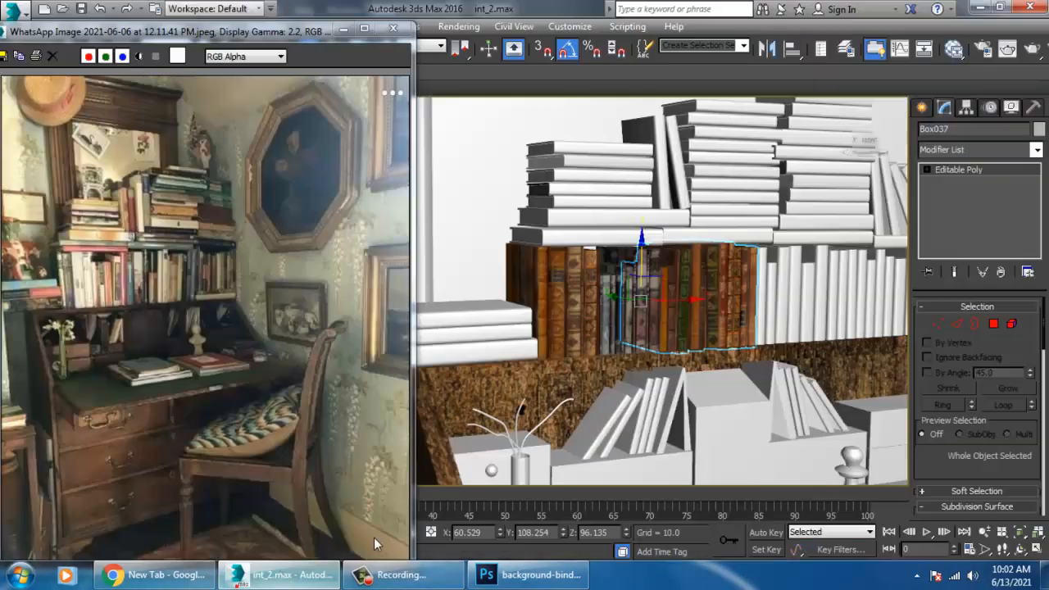
{"action": "scroll", "coordinate": [795, 303], "scroll_direction": "up", "scroll_amount": 5}
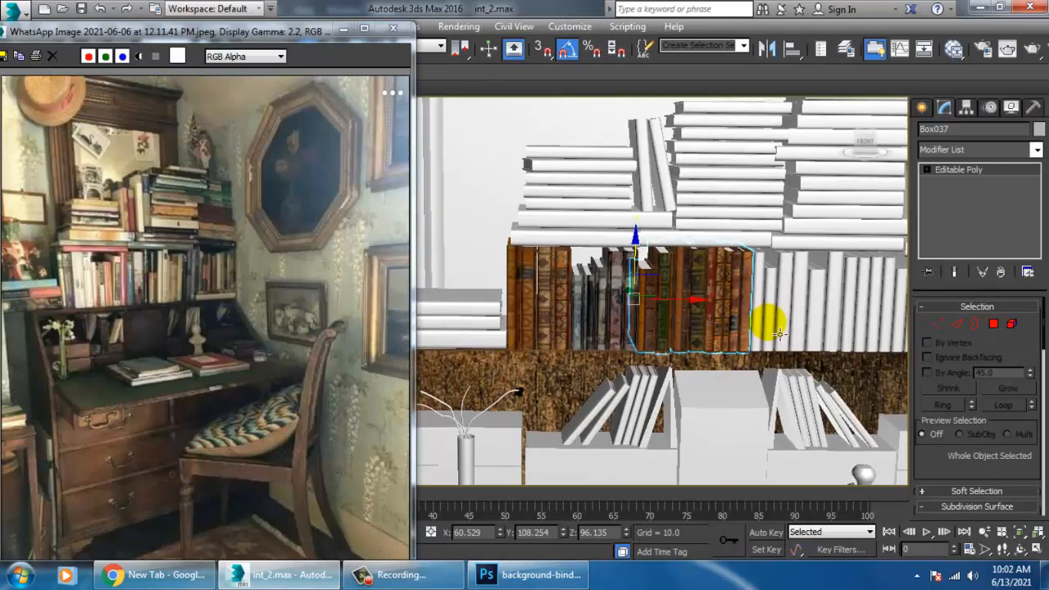
{"action": "left_click", "coordinate": [616, 306]}
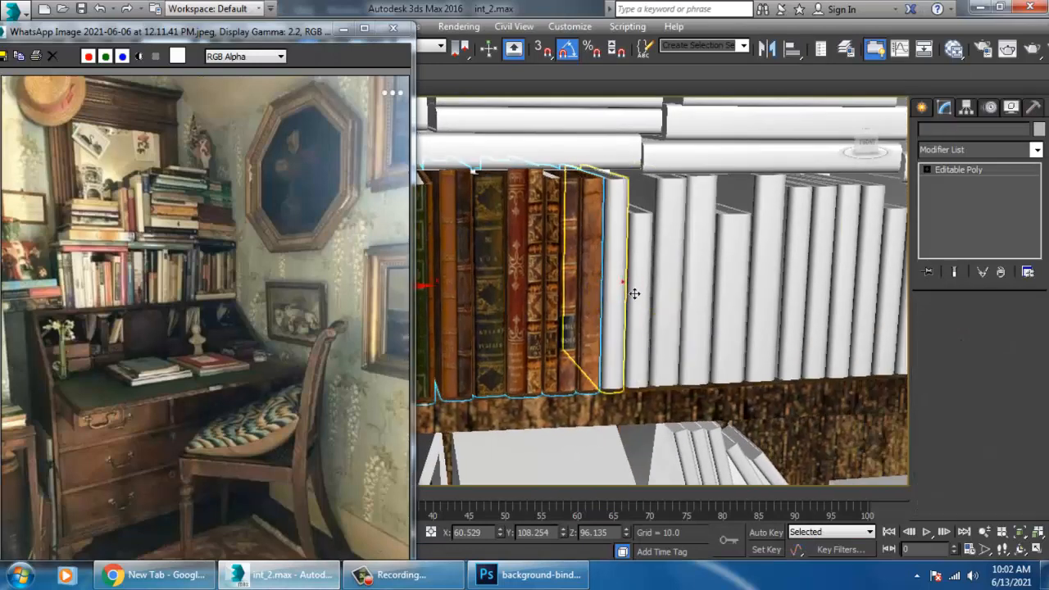
Attach the next eight white books along the row to the selected book.
{"action": "scroll", "coordinate": [956, 471], "scroll_direction": "down", "scroll_amount": 5}
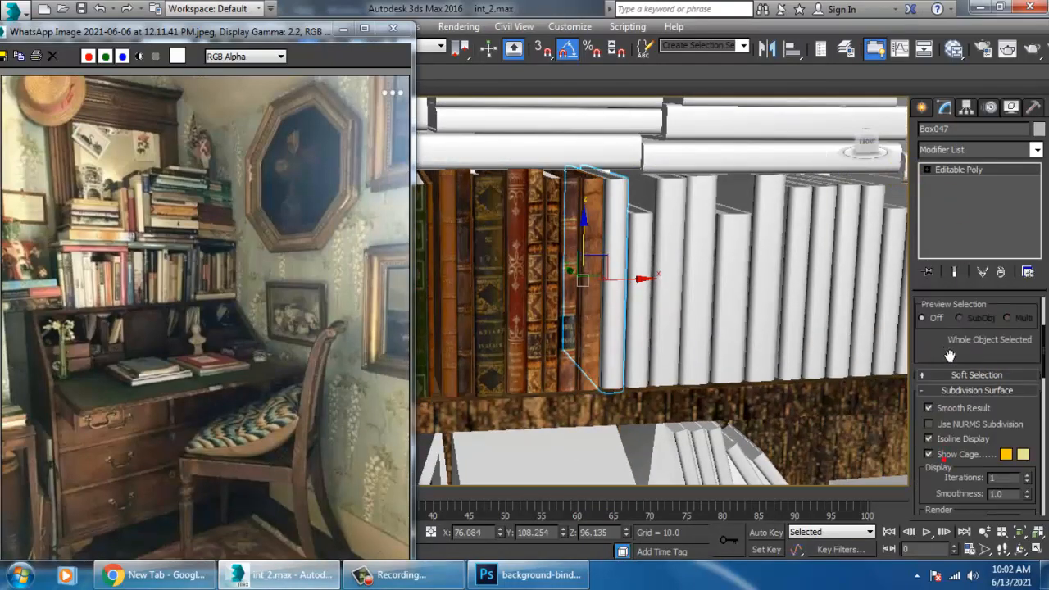
{"action": "left_click_drag", "start_coordinate": [947, 438], "coordinate": [969, 575]}
{"action": "left_click_drag", "start_coordinate": [967, 442], "coordinate": [972, 97]}
{"action": "left_click_drag", "start_coordinate": [1030, 411], "coordinate": [1030, 306]}
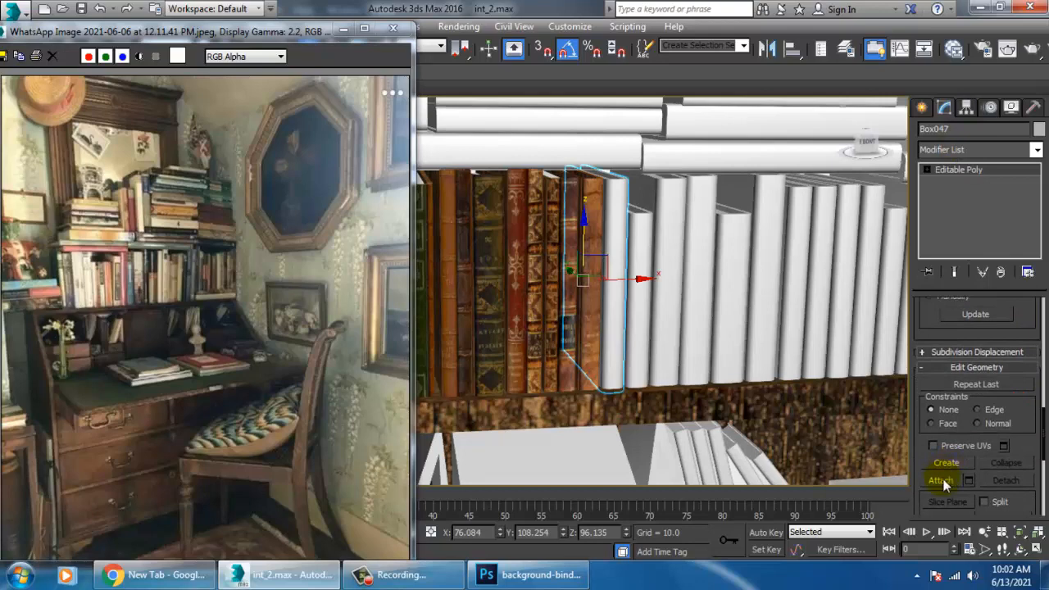
{"action": "left_click", "coordinate": [943, 481]}
{"action": "left_click", "coordinate": [643, 273]}
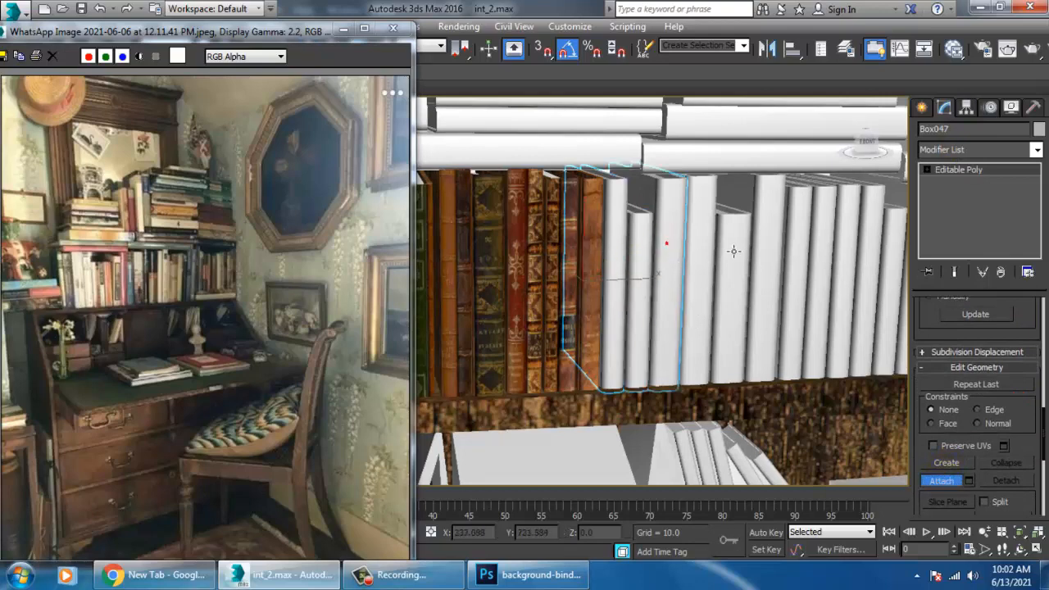
{"action": "left_click", "coordinate": [702, 228]}
{"action": "left_click", "coordinate": [730, 236]}
{"action": "left_click", "coordinate": [778, 229]}
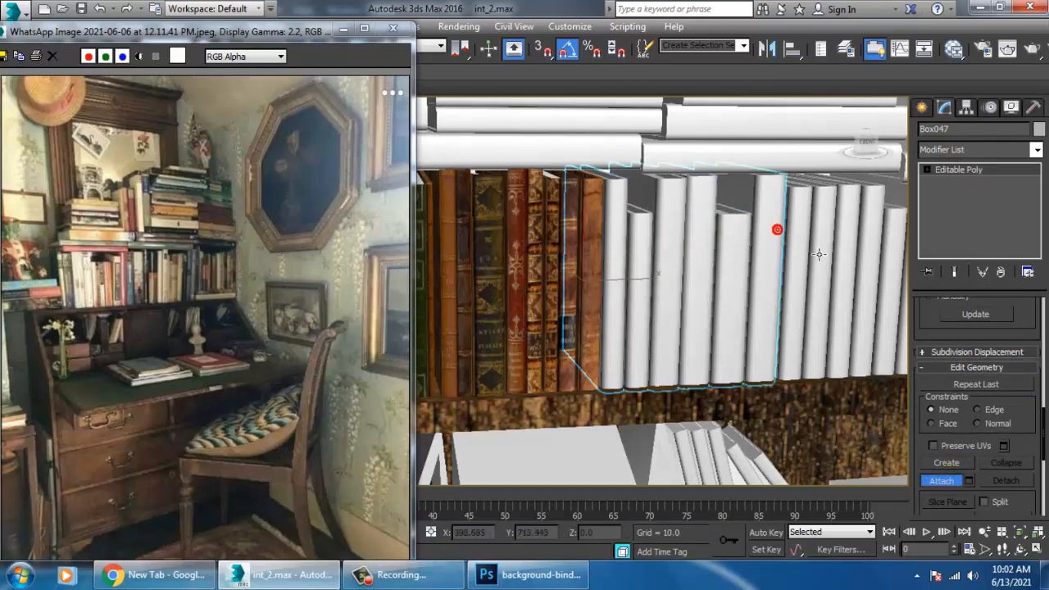
{"action": "left_click", "coordinate": [818, 243]}
{"action": "left_click", "coordinate": [850, 253]}
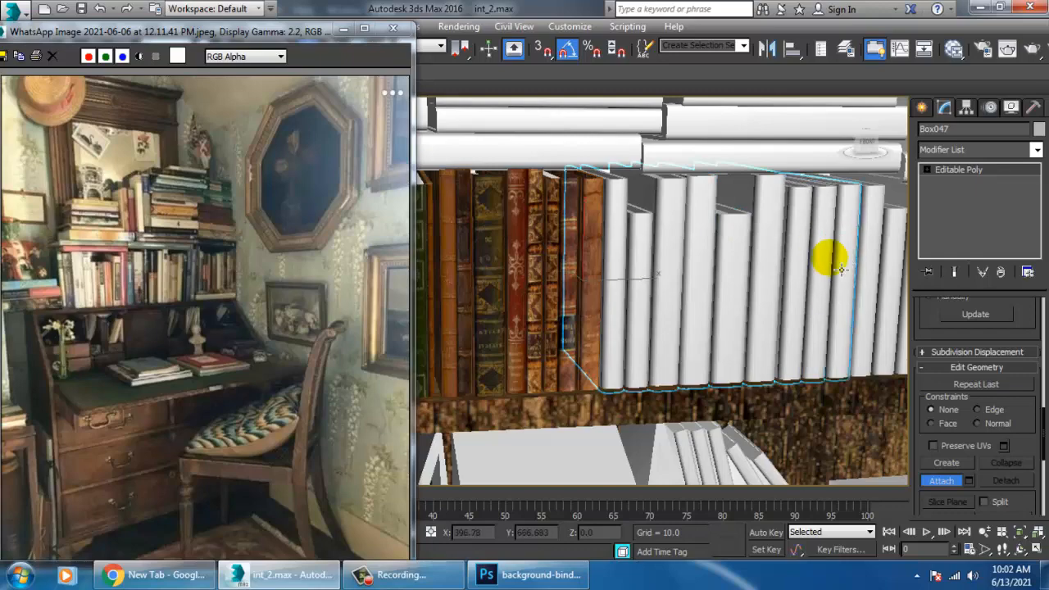
{"action": "right_click", "coordinate": [841, 296]}
Open the material editor and add a new VRayMtl in the empty space below the existing material nodes.
{"action": "middle_click_drag", "start_coordinate": [841, 297], "coordinate": [818, 300], "text": "alt"}
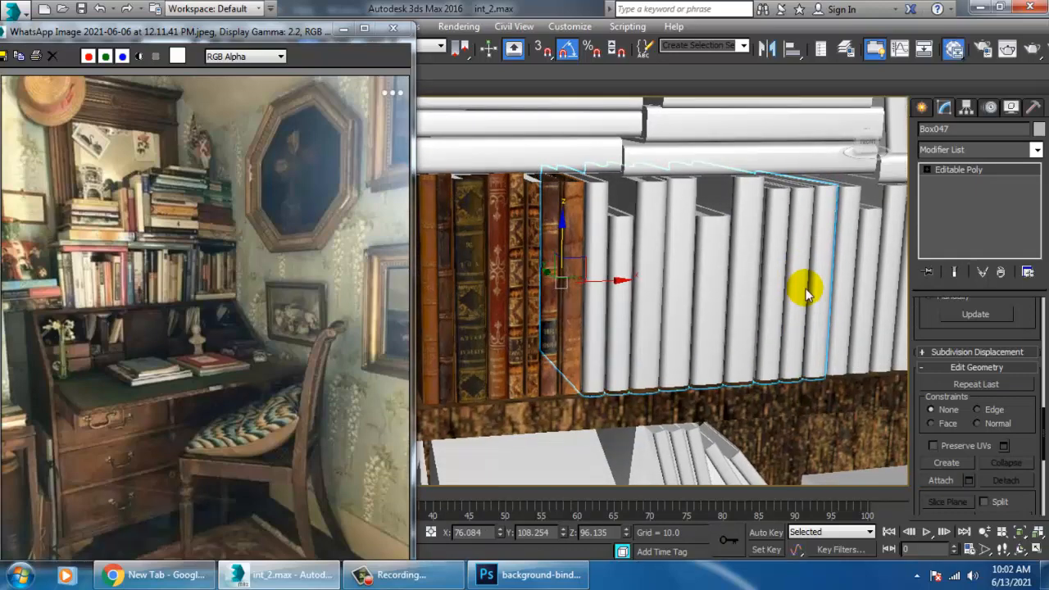
{"action": "key", "text": "m"}
{"action": "middle_click_drag", "start_coordinate": [574, 418], "coordinate": [529, 156]}
{"action": "middle_click_drag", "start_coordinate": [328, 331], "coordinate": [335, 234]}
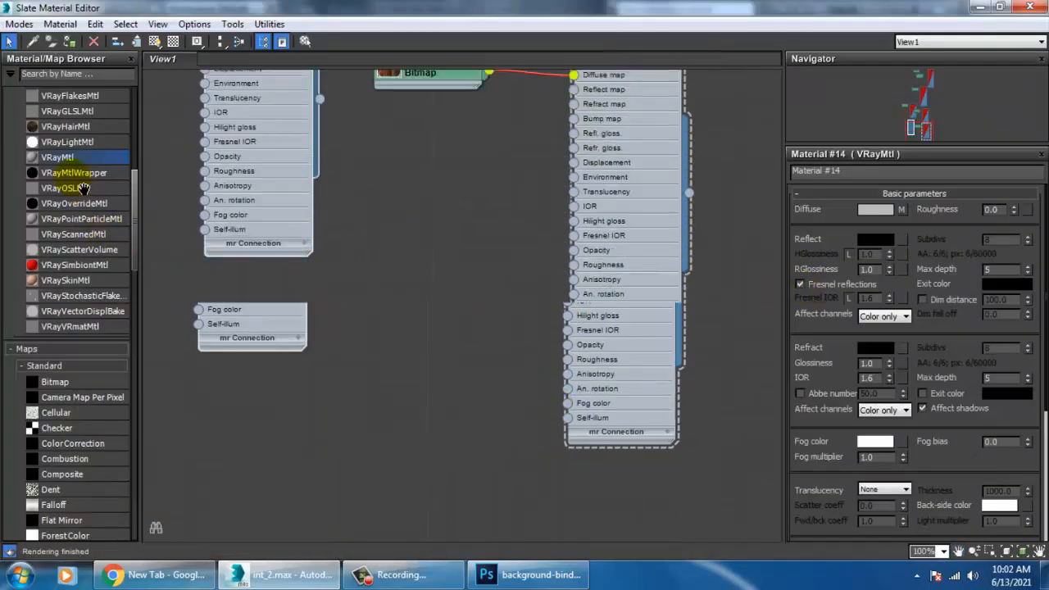
{"action": "left_click_drag", "start_coordinate": [277, 312], "coordinate": [375, 363]}
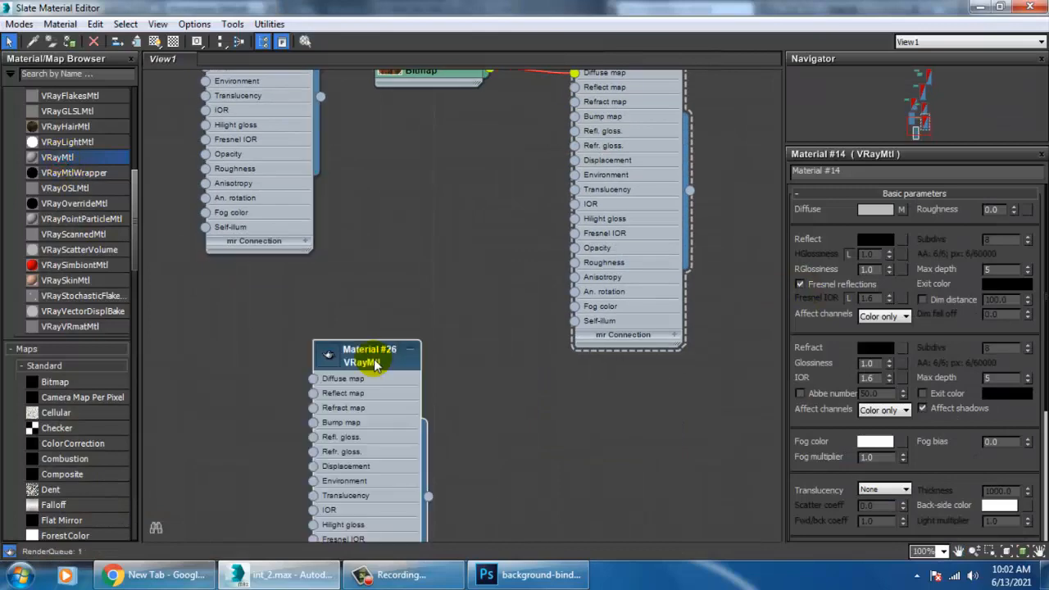
Assign a Bitmap to the new material's diffuse slot and browse to D:\June 2021\New inttt for its image.
{"action": "left_click", "coordinate": [901, 210]}
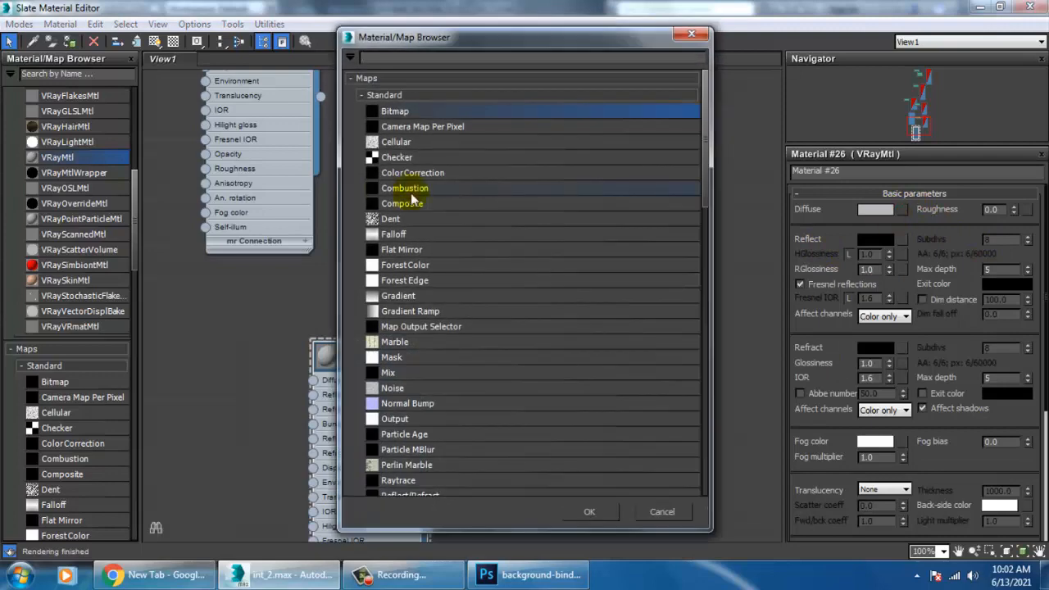
{"action": "double_click", "coordinate": [423, 111]}
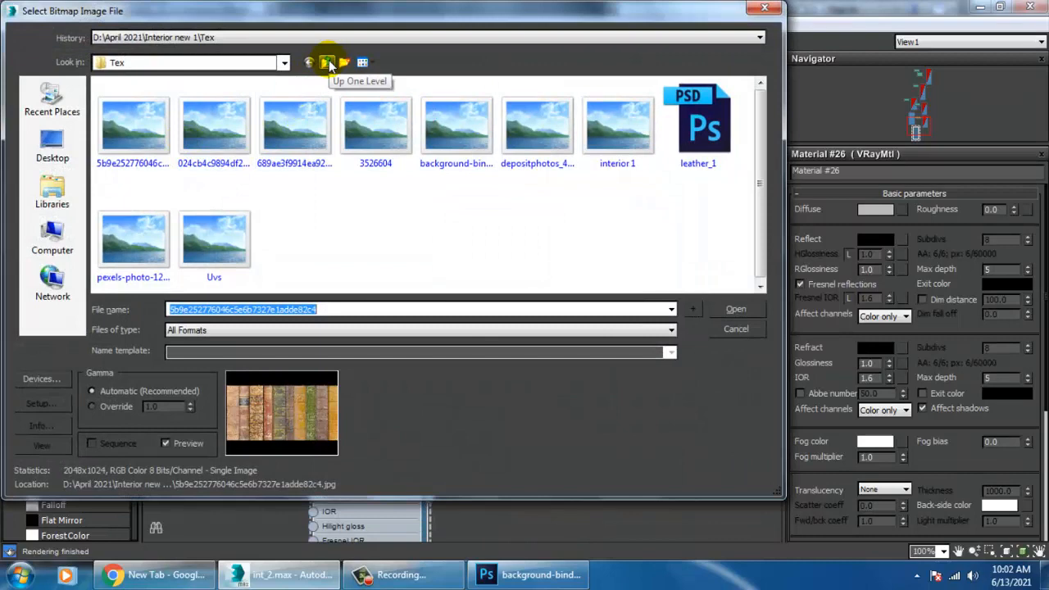
{"action": "left_click", "coordinate": [327, 63]}
{"action": "left_click", "coordinate": [327, 63]}
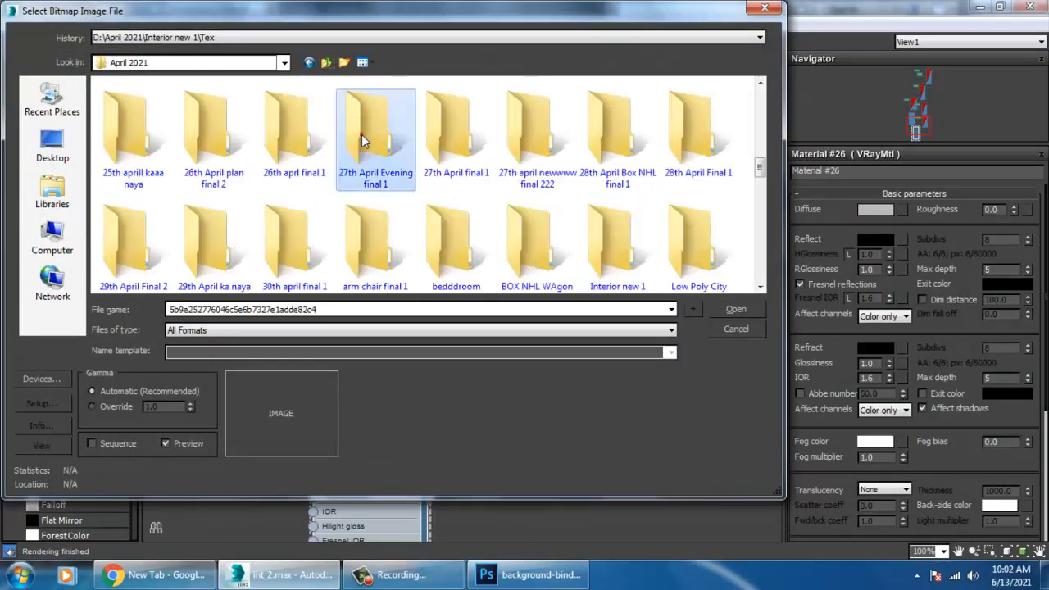
{"action": "left_click", "coordinate": [327, 65]}
{"action": "left_click", "coordinate": [398, 106]}
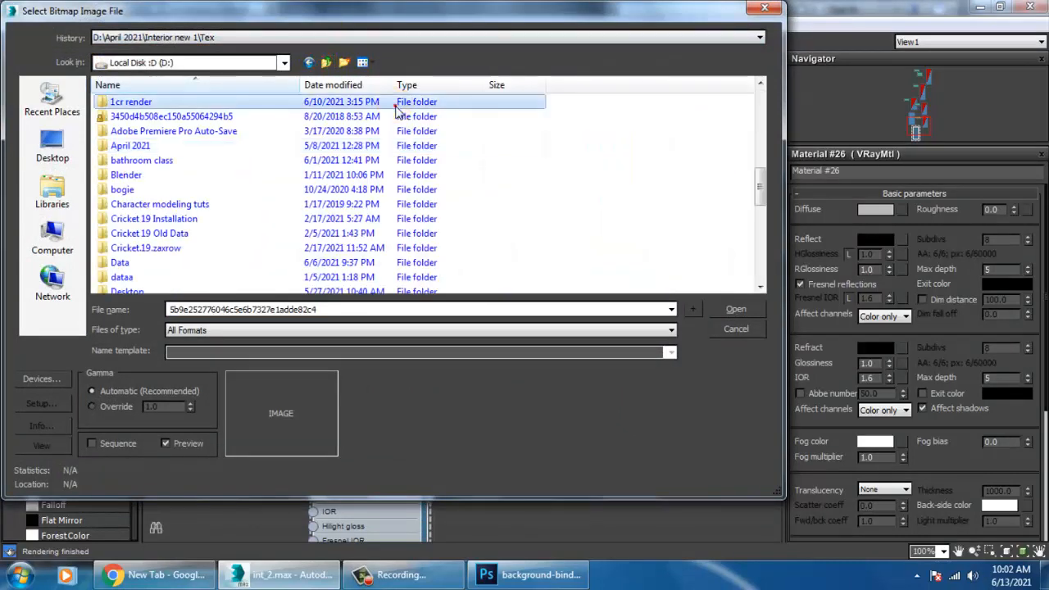
{"action": "key", "text": "j"}
{"action": "double_click", "coordinate": [127, 103]}
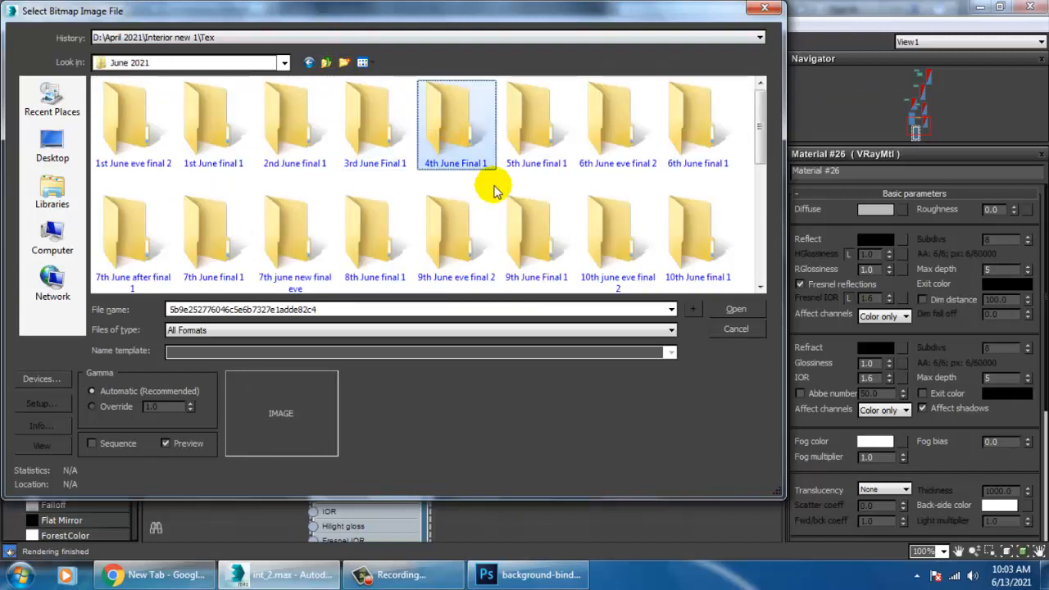
{"action": "scroll", "coordinate": [460, 199], "scroll_direction": "down", "scroll_amount": 2}
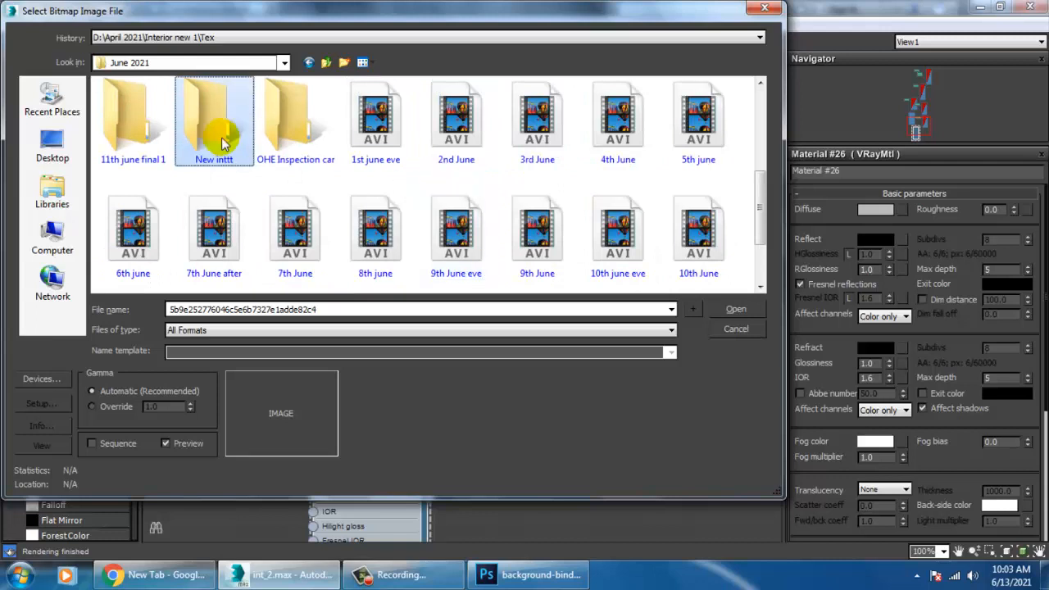
{"action": "double_click", "coordinate": [210, 127]}
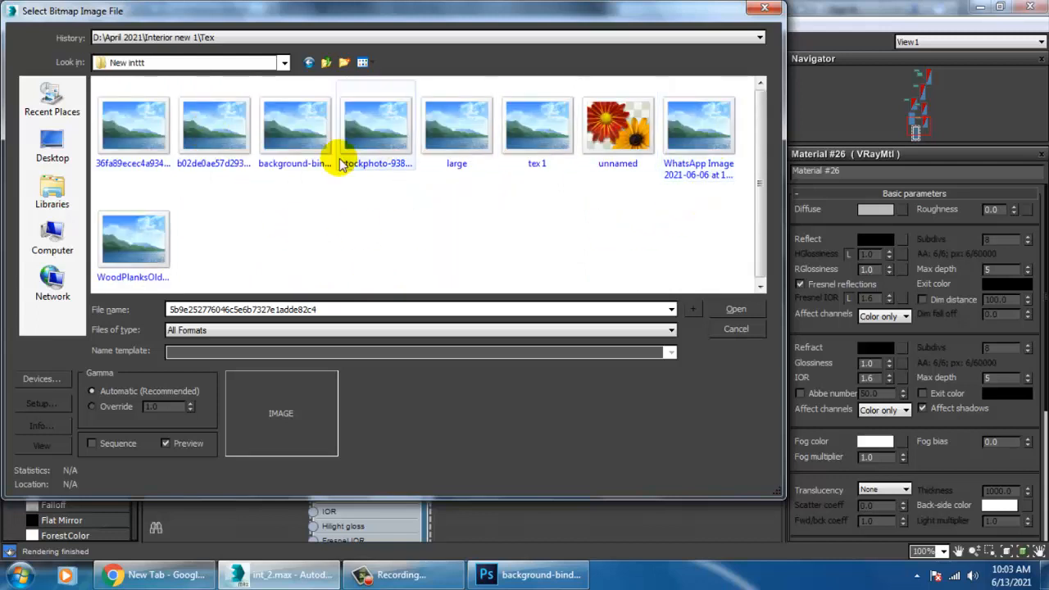
Load the cropped background-bindings book image as the diffuse bitmap and show the material on the attached books.
{"action": "left_click", "coordinate": [136, 139]}
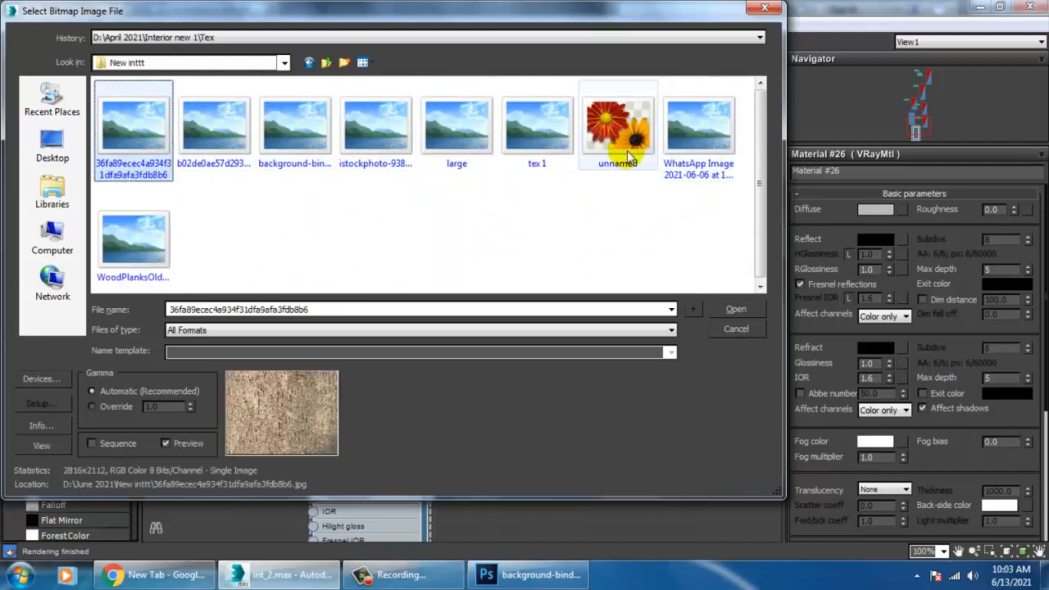
{"action": "left_click", "coordinate": [234, 113]}
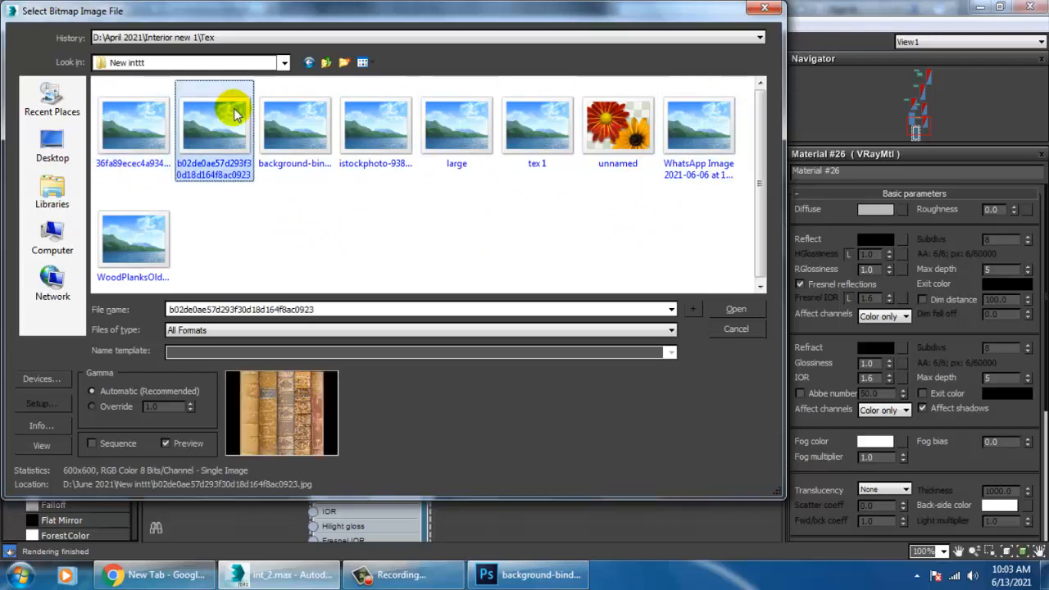
{"action": "key", "text": "Right"}
{"action": "double_click", "coordinate": [281, 121]}
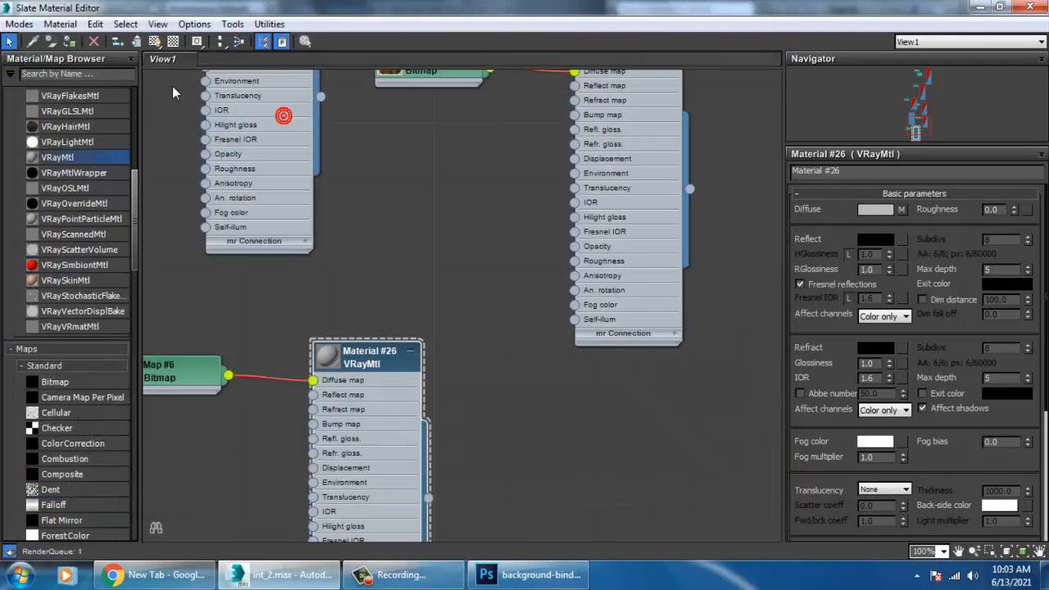
{"action": "left_click", "coordinate": [154, 42]}
{"action": "left_click", "coordinate": [978, 7]}
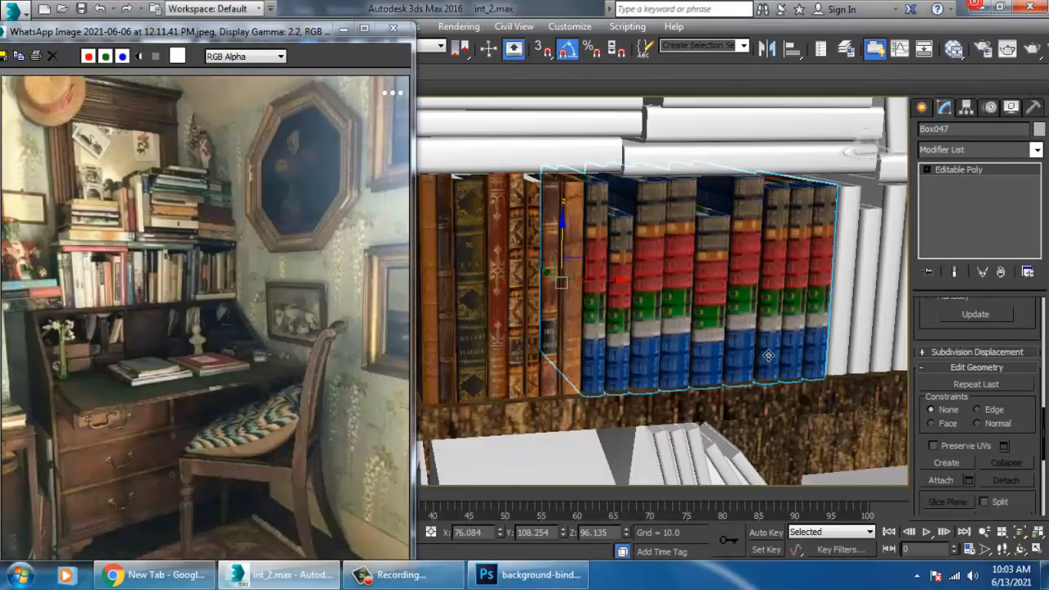
Add a UVW Map with Box mapping to the attached books and rotate its gizmo so the spines stand upright.
{"action": "left_click", "coordinate": [961, 150]}
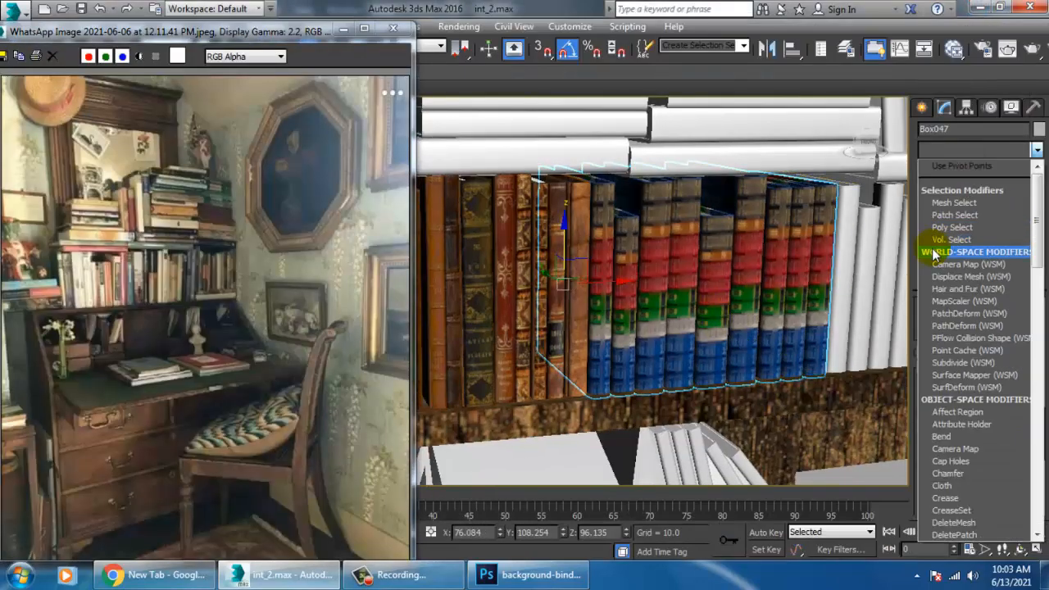
{"action": "key", "text": "u"}
{"action": "left_click", "coordinate": [951, 400]}
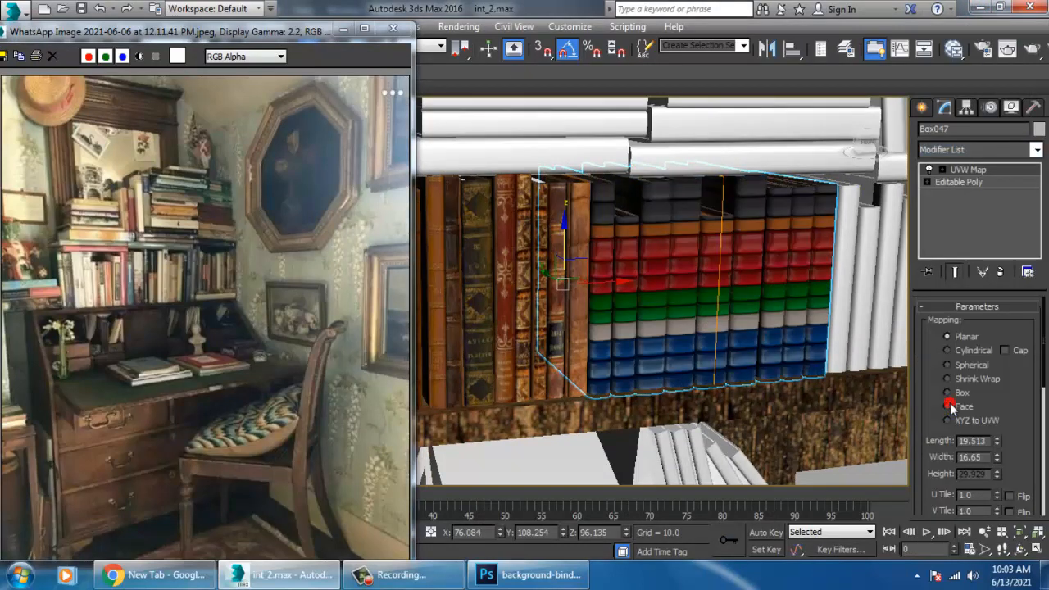
{"action": "left_click", "coordinate": [959, 394]}
{"action": "left_click", "coordinate": [942, 170]}
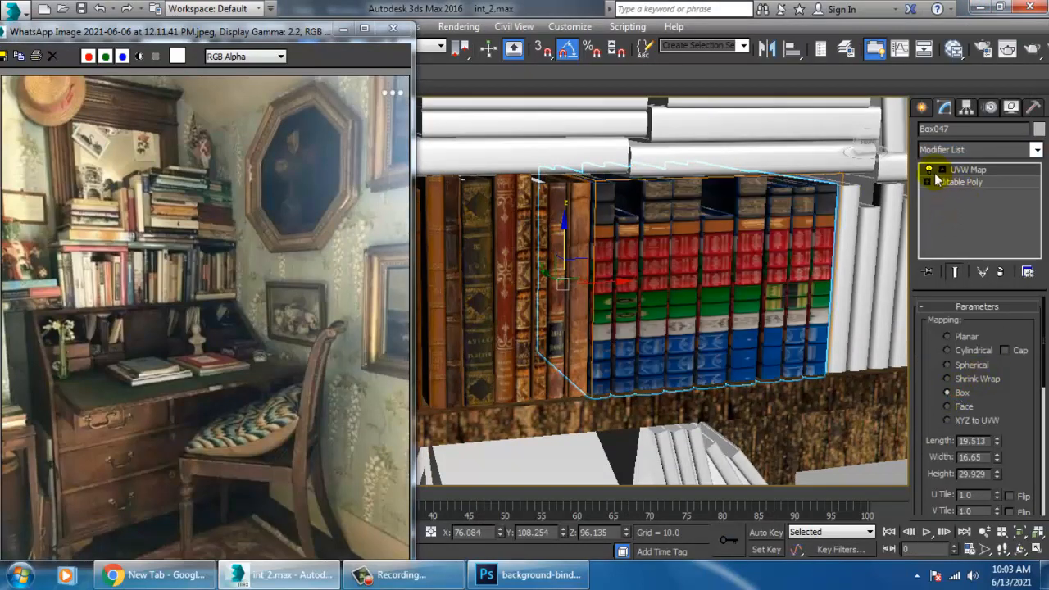
{"action": "left_click", "coordinate": [969, 183]}
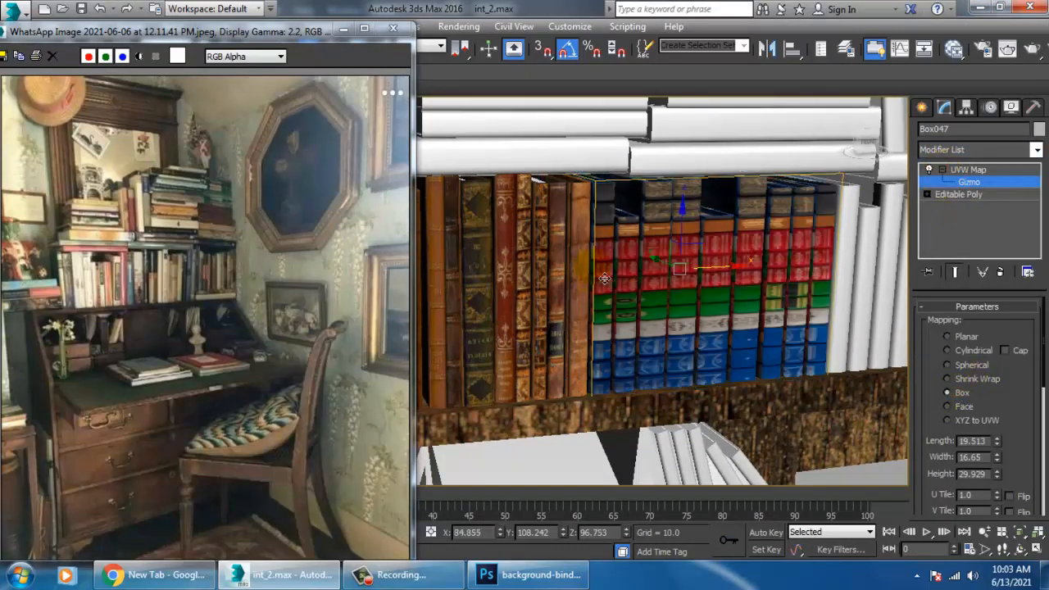
{"action": "key", "text": "e"}
{"action": "left_click_drag", "start_coordinate": [652, 256], "coordinate": [653, 278]}
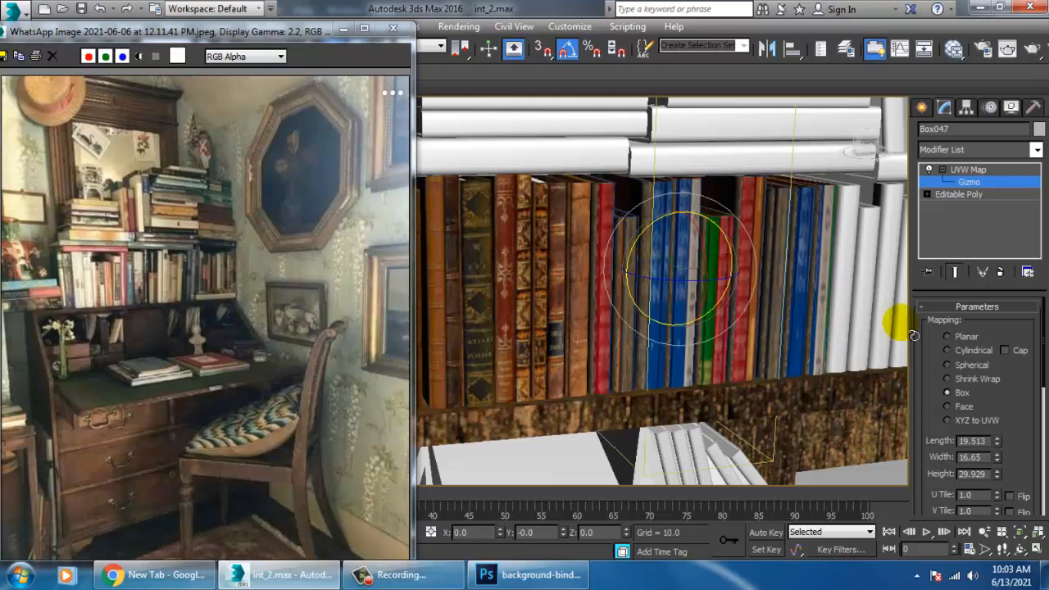
Fit the mapping gizmo to the attached books and widen the mapping to 40.703.
{"action": "key", "text": "w"}
{"action": "scroll", "coordinate": [1014, 283], "scroll_direction": "down", "scroll_amount": 5}
{"action": "scroll", "coordinate": [1014, 283], "scroll_direction": "down", "scroll_amount": 3}
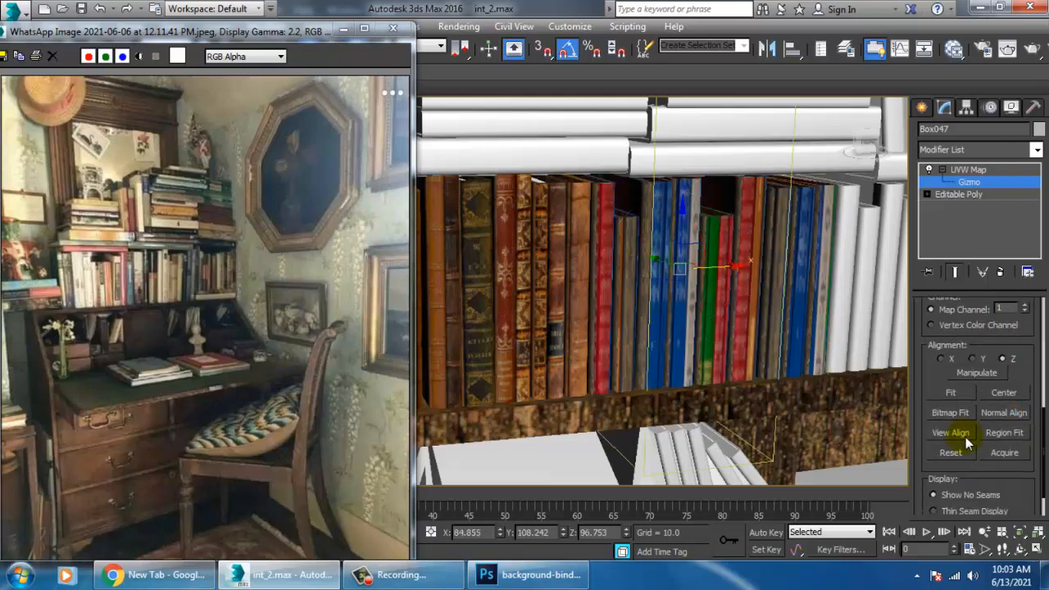
{"action": "left_click", "coordinate": [940, 389]}
{"action": "scroll", "coordinate": [934, 379], "scroll_direction": "up", "scroll_amount": 5}
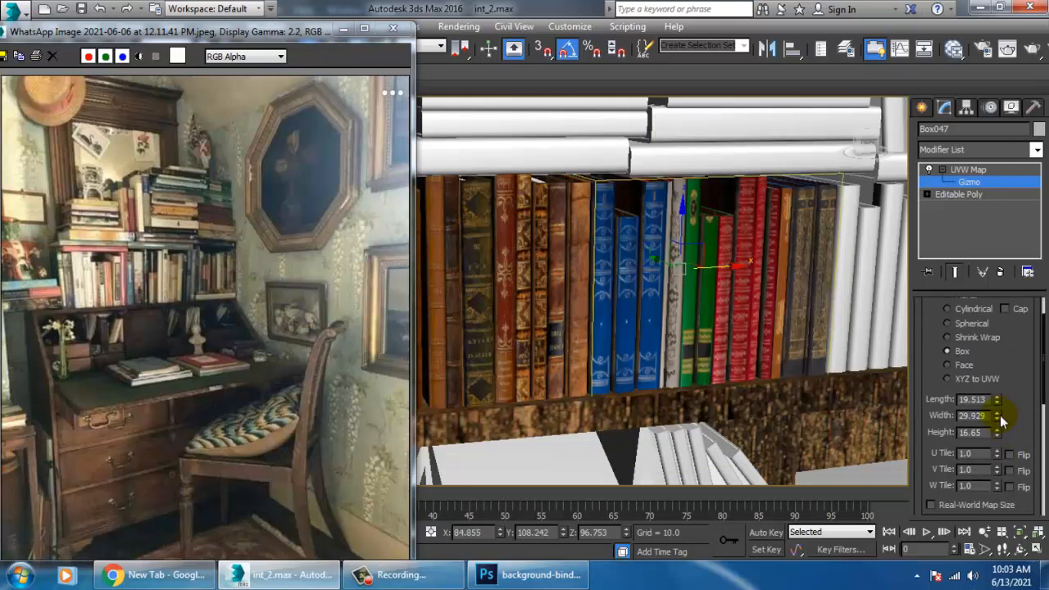
{"action": "left_click_drag", "start_coordinate": [1002, 420], "coordinate": [1008, 399]}
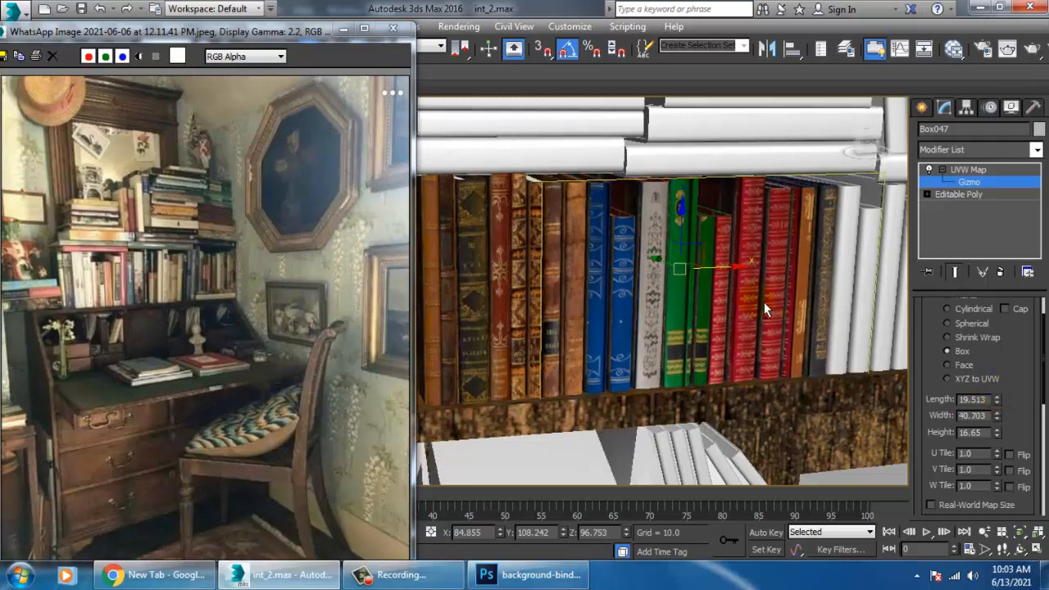
{"action": "scroll", "coordinate": [763, 307], "scroll_direction": "down", "scroll_amount": 5}
{"action": "scroll", "coordinate": [763, 307], "scroll_direction": "up", "scroll_amount": 4}
{"action": "scroll", "coordinate": [822, 309], "scroll_direction": "up", "scroll_amount": 4}
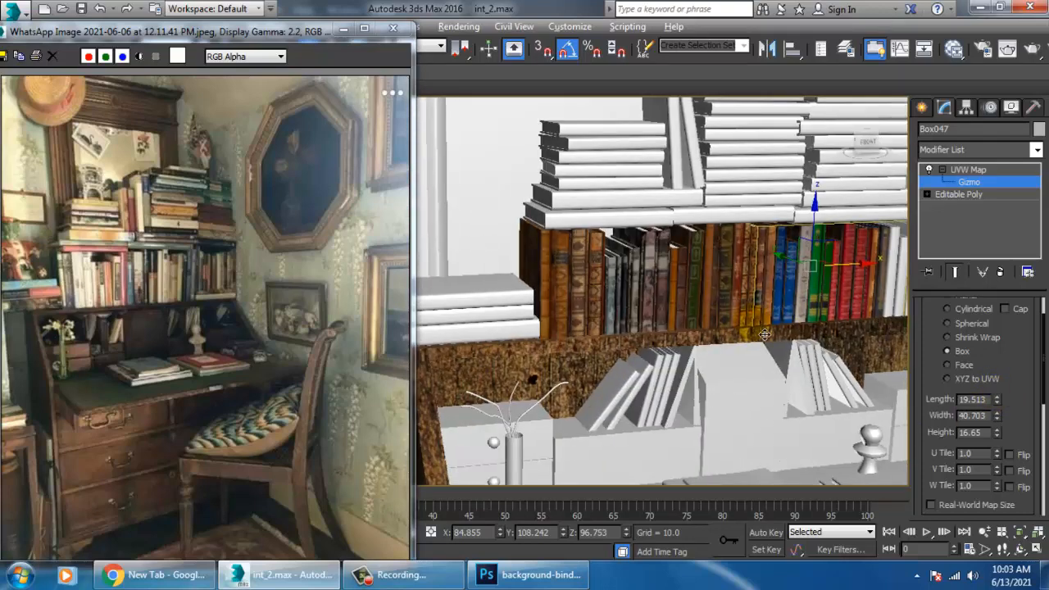
{"action": "right_click", "coordinate": [720, 262]}
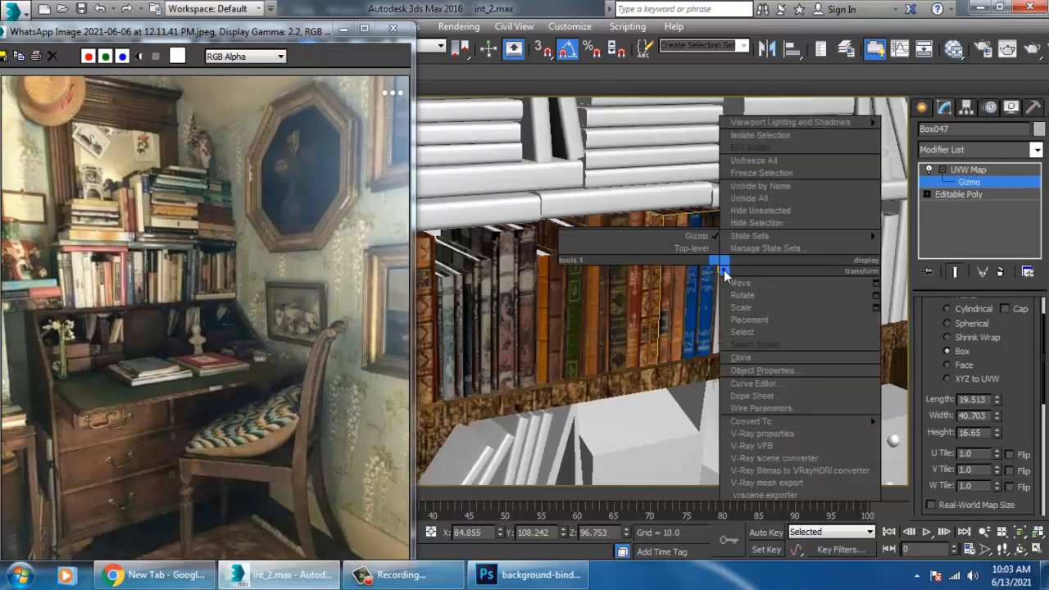
{"action": "mouse_move", "coordinate": [820, 421]}
{"action": "left_click", "coordinate": [948, 435]}
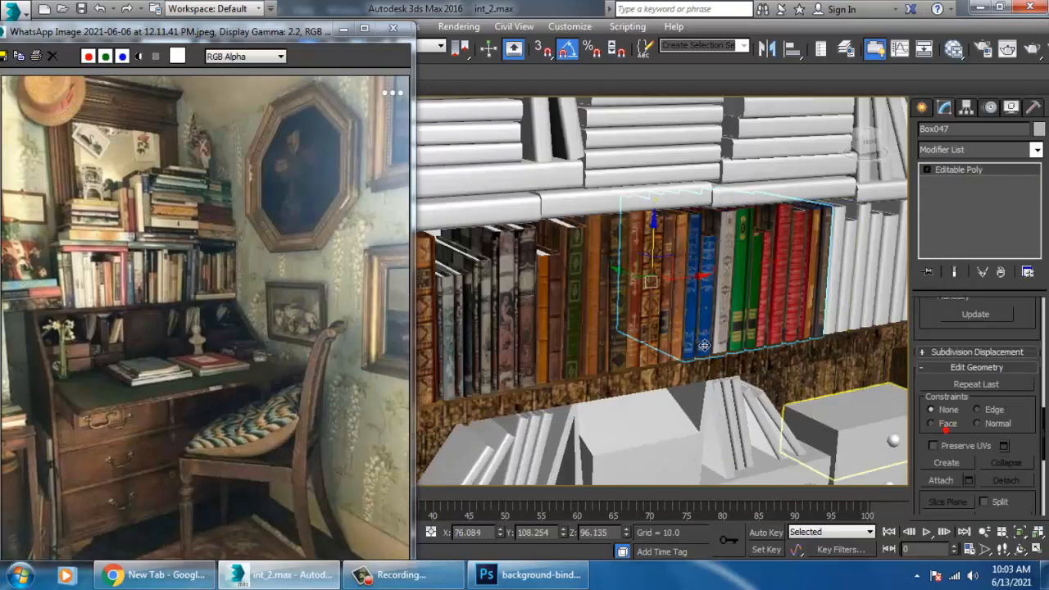
{"action": "left_click", "coordinate": [926, 170]}
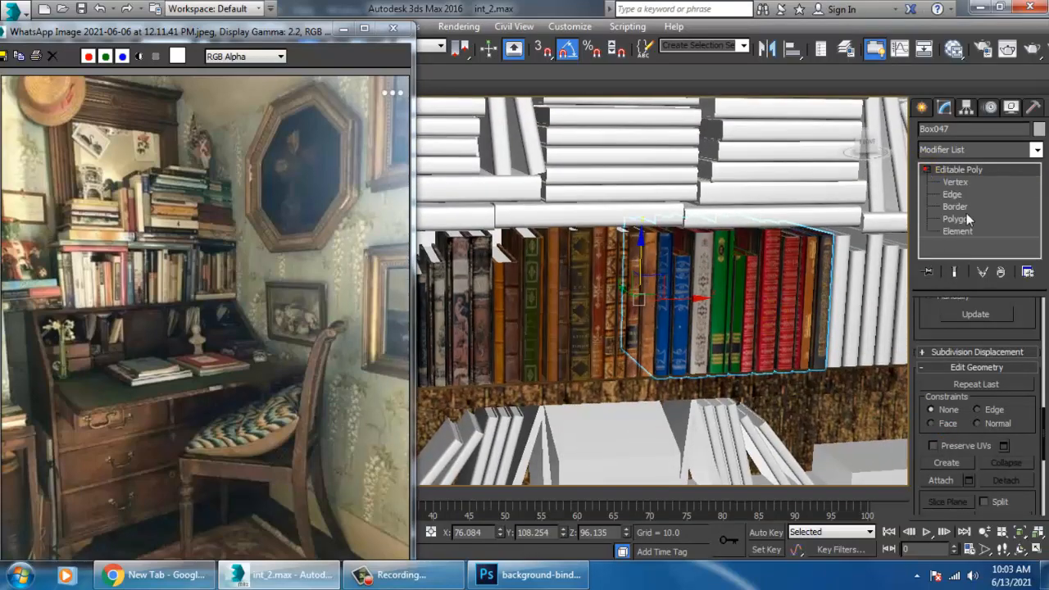
{"action": "left_click", "coordinate": [957, 219]}
{"action": "key", "text": "F3"}
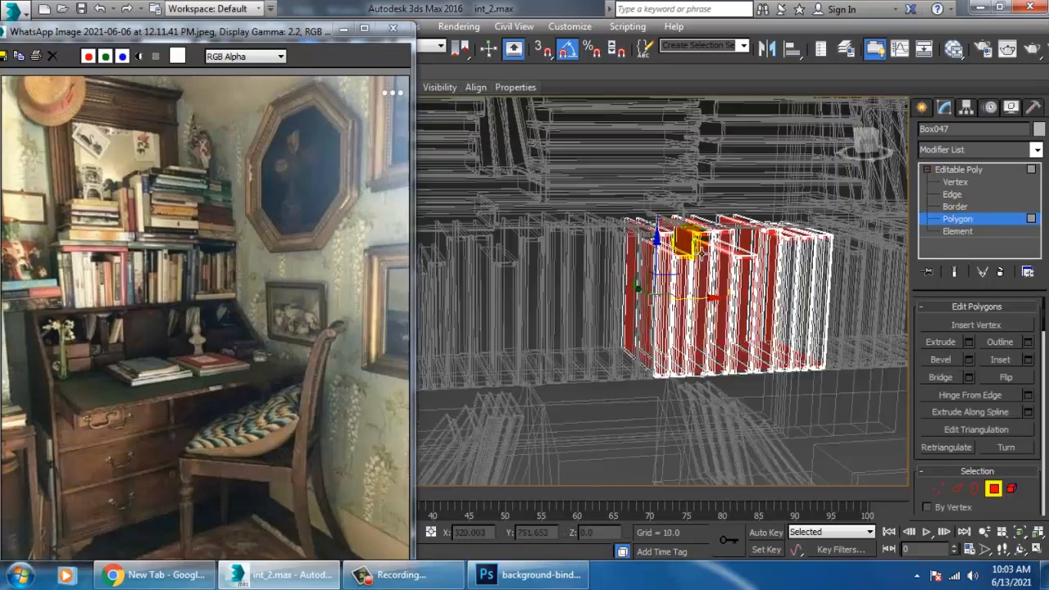
{"action": "middle_click_drag", "start_coordinate": [674, 251], "coordinate": [669, 283], "text": "alt"}
{"action": "key", "text": "4"}
{"action": "key", "text": "ctrl+z"}
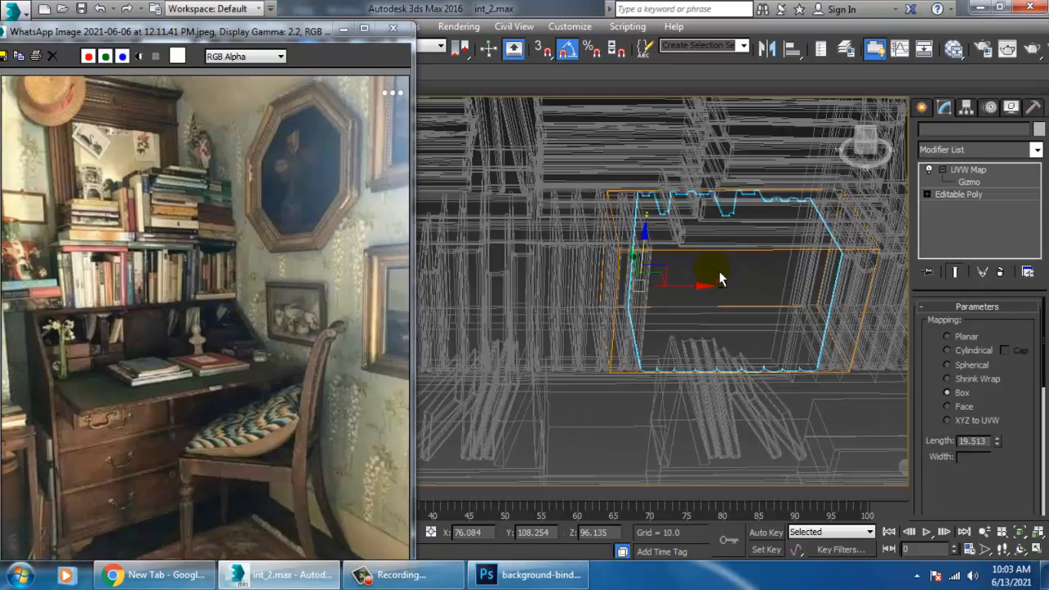
{"action": "key", "text": "F3"}
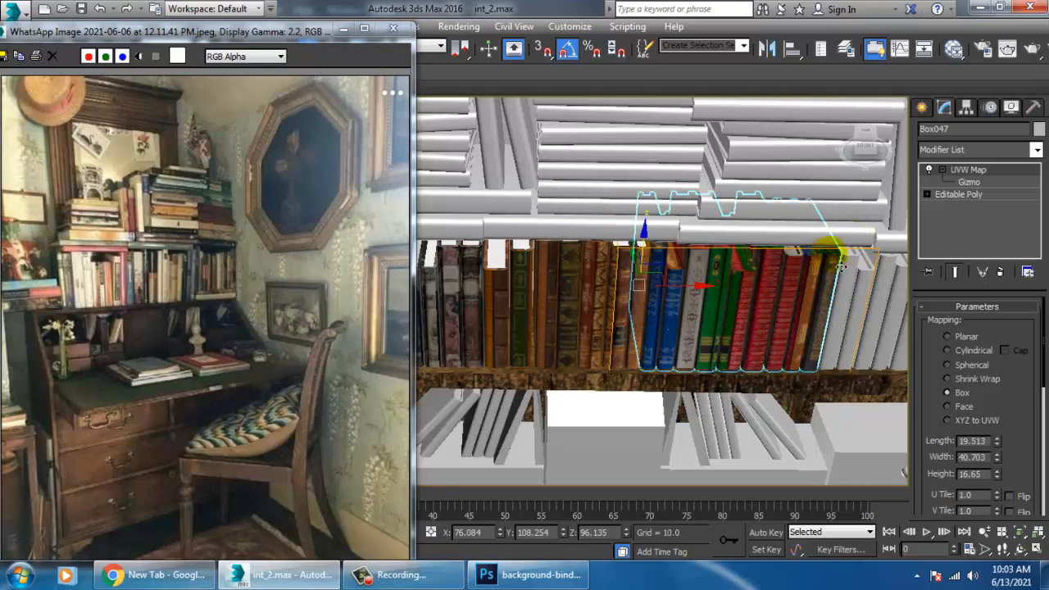
{"action": "middle_click_drag", "start_coordinate": [761, 304], "coordinate": [759, 267], "text": "alt"}
{"action": "right_click", "coordinate": [732, 262]}
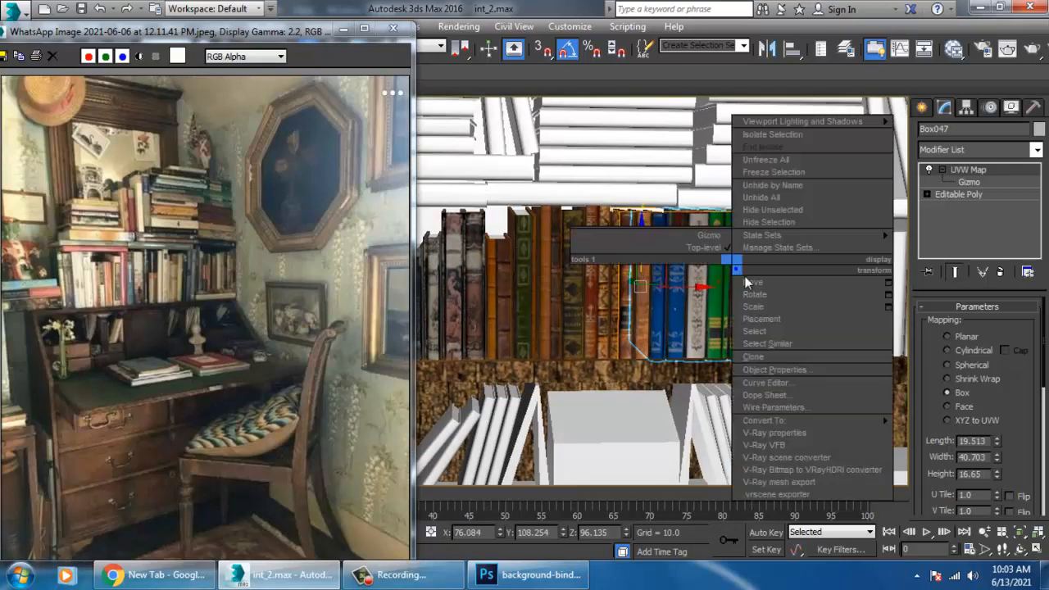
{"action": "mouse_move", "coordinate": [794, 421]}
{"action": "left_click", "coordinate": [954, 430]}
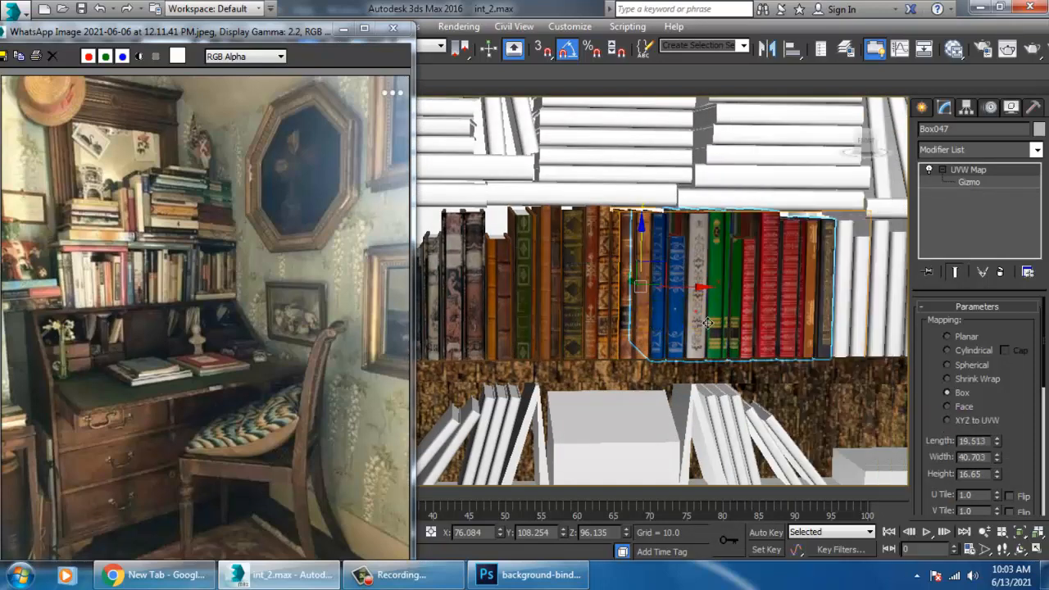
Set the books' UVW mapping width to 39.075 and convert the group to an editable poly.
{"action": "left_click_drag", "start_coordinate": [1002, 459], "coordinate": [1011, 471]}
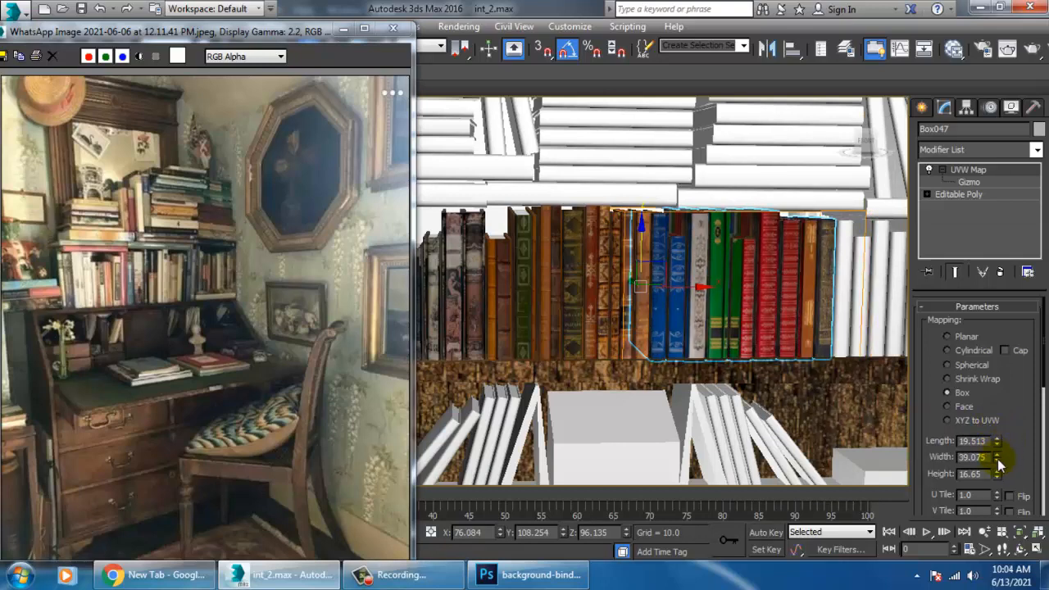
{"action": "right_click", "coordinate": [727, 278]}
{"action": "mouse_move", "coordinate": [871, 424]}
{"action": "left_click", "coordinate": [954, 429]}
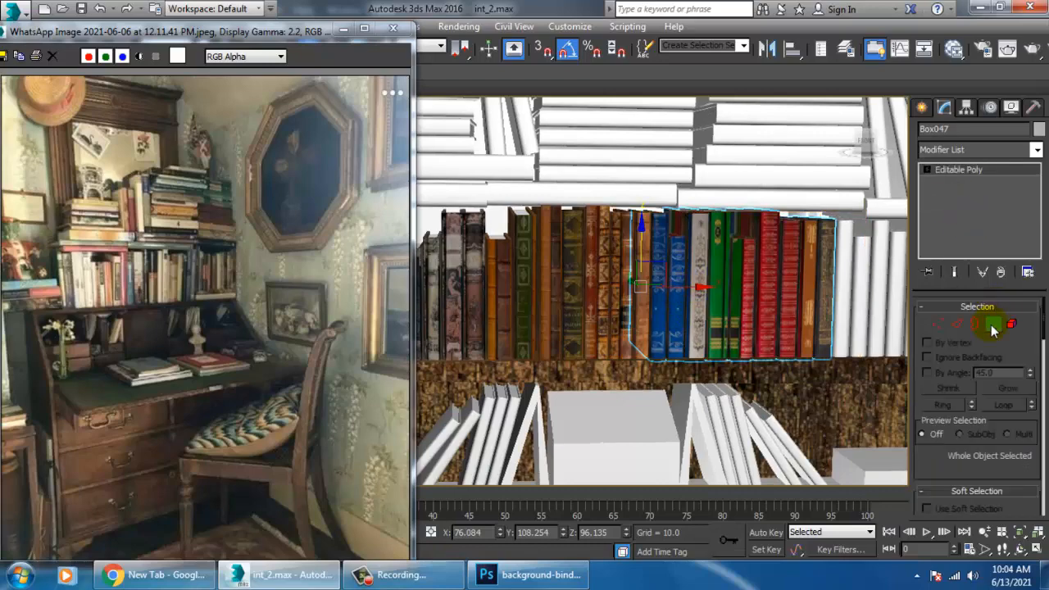
Select the top polygons of all nine books in the attached group, working in wireframe.
{"action": "left_click", "coordinate": [994, 326]}
{"action": "key", "text": "F3"}
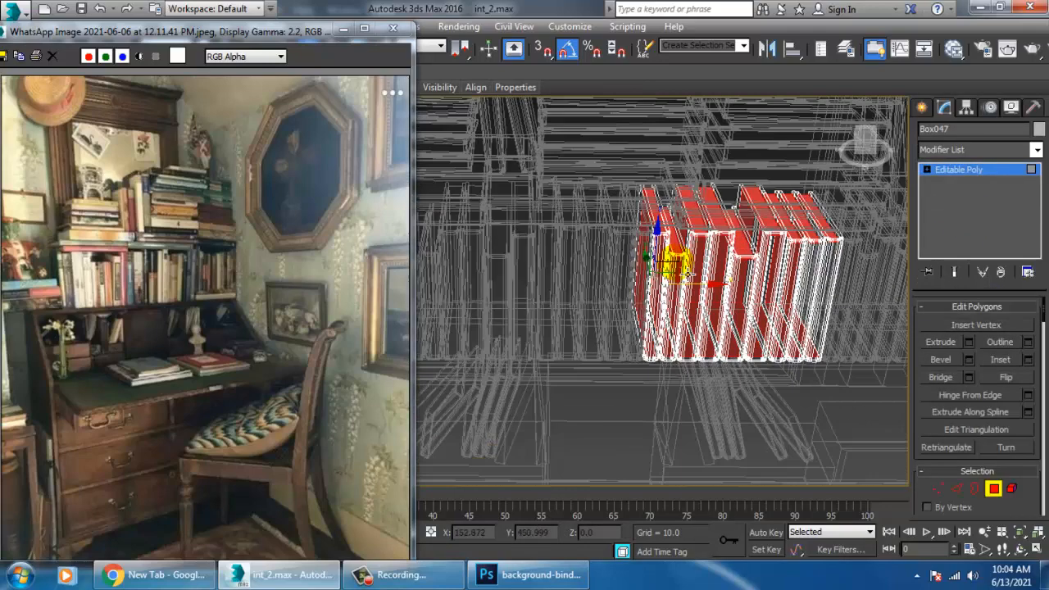
{"action": "middle_click_drag", "start_coordinate": [671, 265], "coordinate": [671, 250], "text": "alt"}
{"action": "left_click", "coordinate": [662, 233]}
{"action": "scroll", "coordinate": [682, 245], "scroll_direction": "up", "scroll_amount": 4}
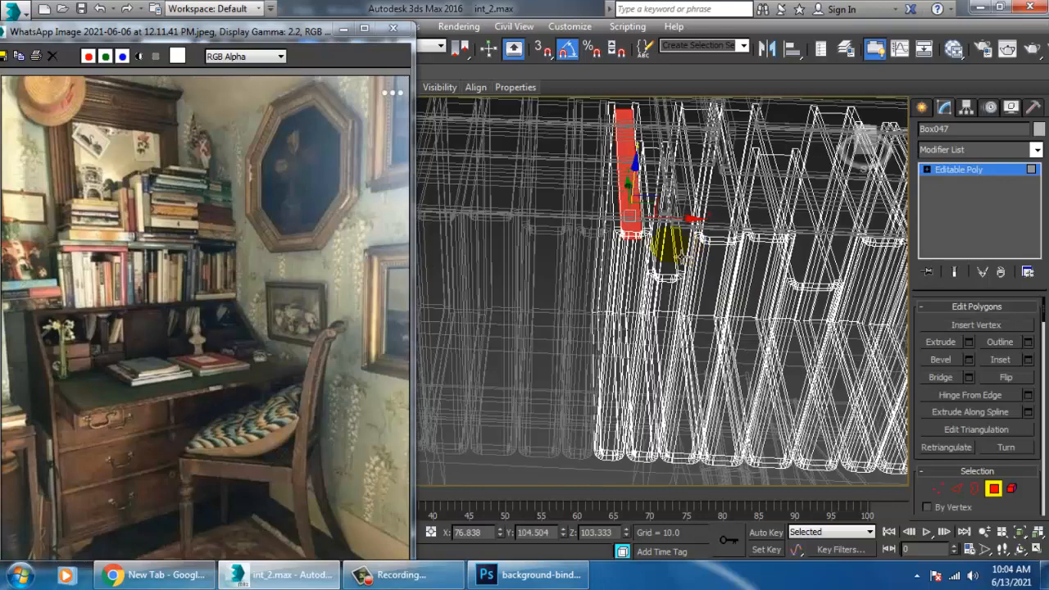
{"action": "left_click", "coordinate": [669, 256], "text": "ctrl"}
{"action": "left_click", "coordinate": [709, 195], "text": "ctrl"}
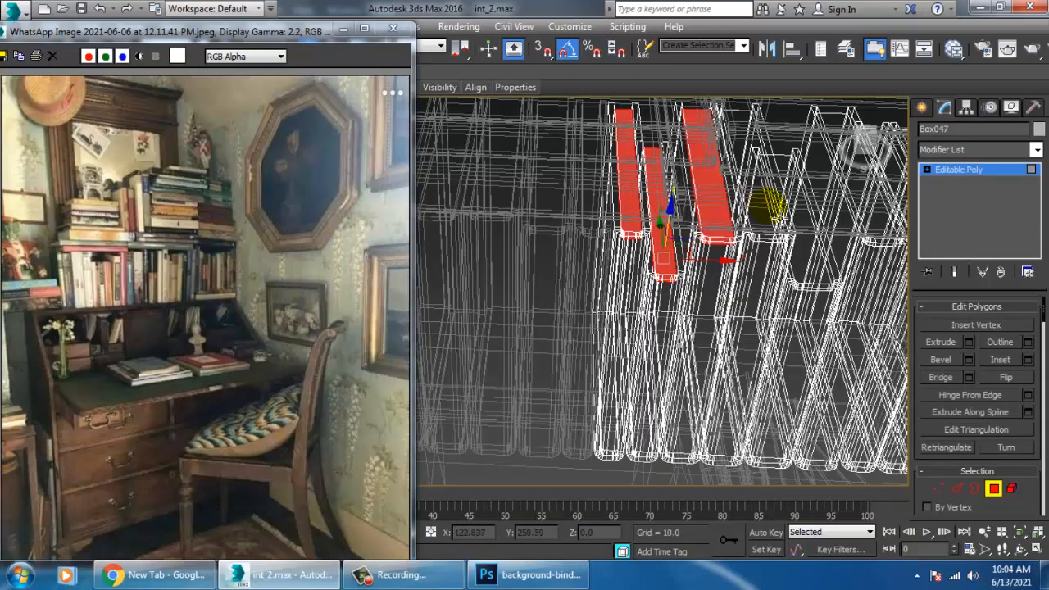
{"action": "left_click", "coordinate": [750, 201], "text": "ctrl"}
{"action": "middle_click_drag", "start_coordinate": [727, 222], "coordinate": [666, 246], "text": "alt"}
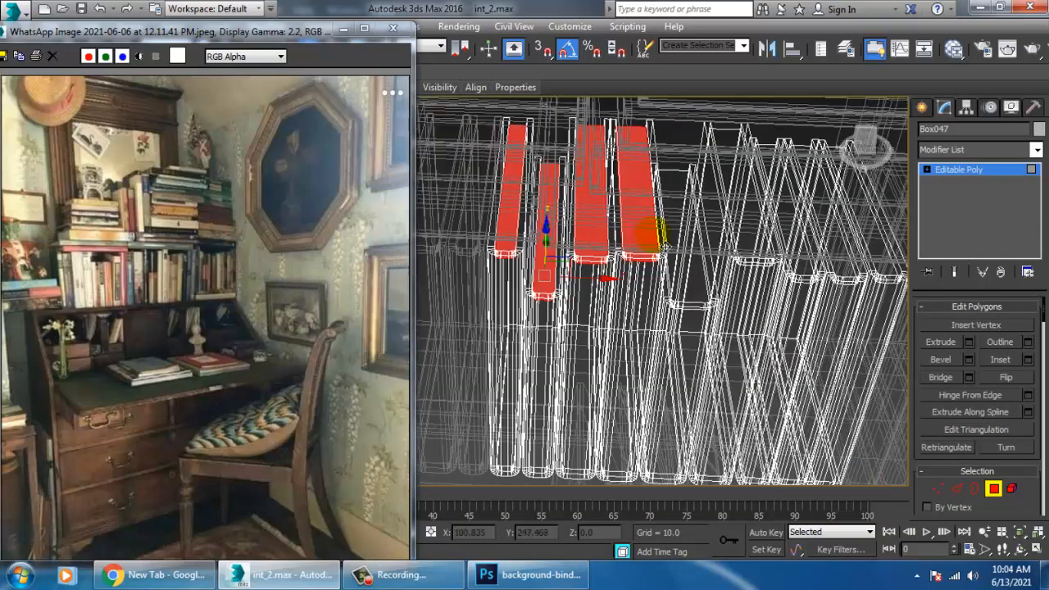
{"action": "left_click", "coordinate": [695, 281], "text": "ctrl"}
{"action": "left_click", "coordinate": [747, 223], "text": "ctrl"}
{"action": "middle_click_drag", "start_coordinate": [775, 261], "coordinate": [556, 292]}
{"action": "left_click", "coordinate": [605, 264], "text": "ctrl"}
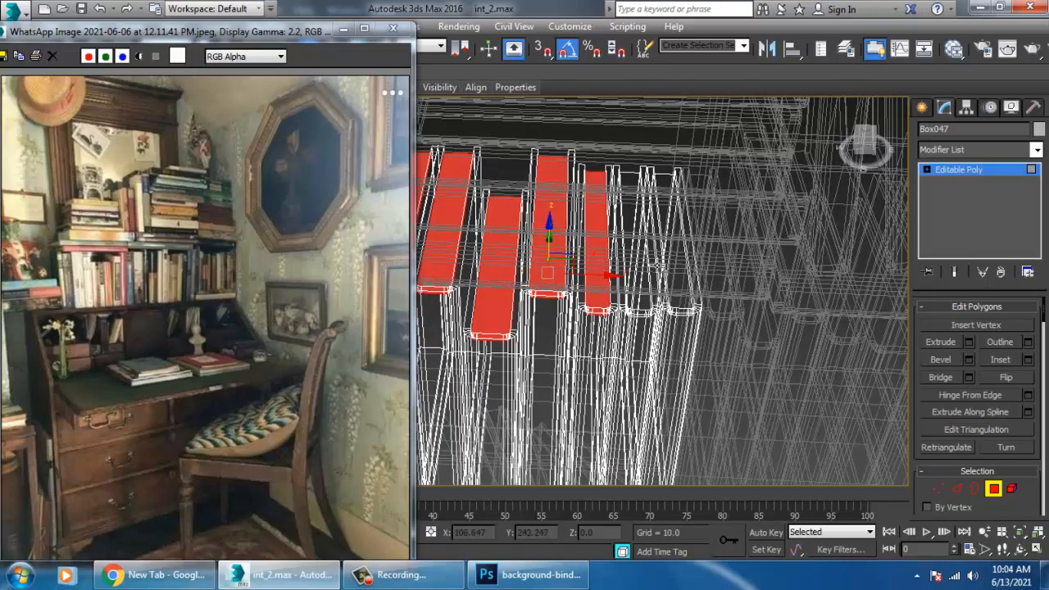
{"action": "left_click", "coordinate": [647, 264], "text": "ctrl"}
{"action": "left_click", "coordinate": [685, 270], "text": "ctrl"}
Assign the plain white VRayMtl Material #2 to the selected book tops and leave polygon editing.
{"action": "mouse_move", "coordinate": [678, 281]}
{"action": "middle_mouse_down", "text": "alt"}
{"action": "mouse_move", "coordinate": [695, 246]}
{"action": "mouse_move", "coordinate": [734, 242]}
{"action": "middle_mouse_up", "text": "alt"}
{"action": "key", "text": "F3"}
{"action": "key", "text": "m"}
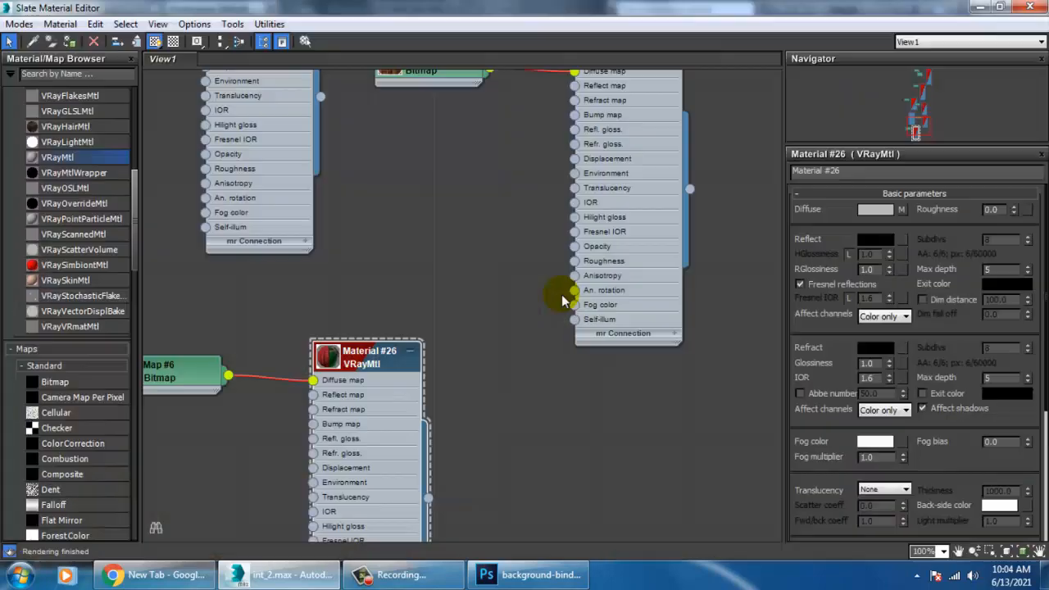
{"action": "middle_click_drag", "start_coordinate": [519, 275], "coordinate": [529, 424]}
{"action": "middle_click_drag", "start_coordinate": [406, 100], "coordinate": [457, 296]}
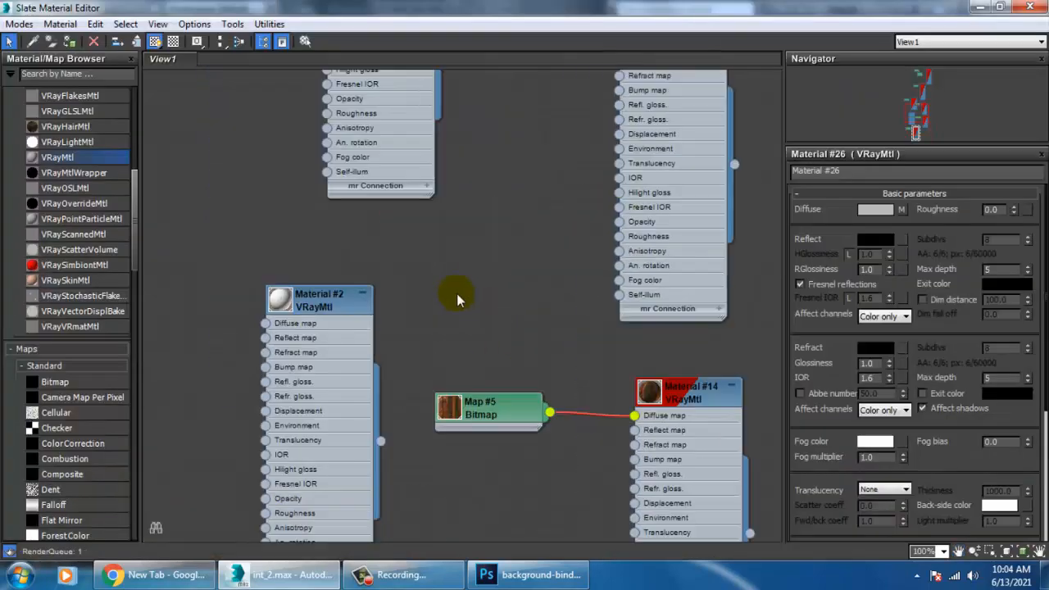
{"action": "left_click", "coordinate": [298, 297]}
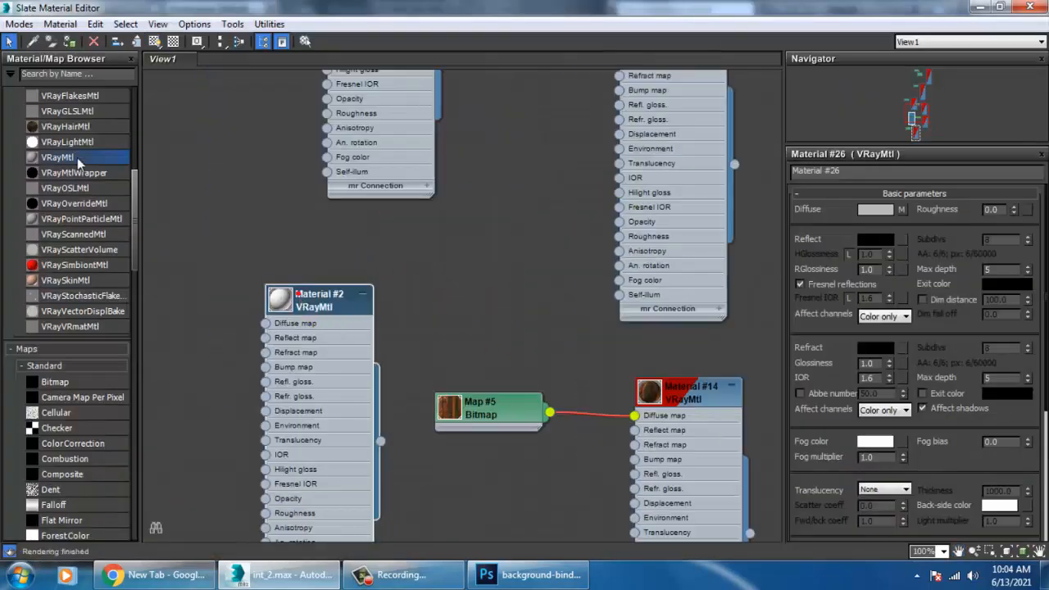
{"action": "left_click", "coordinate": [977, 7]}
{"action": "scroll", "coordinate": [706, 326], "scroll_direction": "down", "scroll_amount": 6}
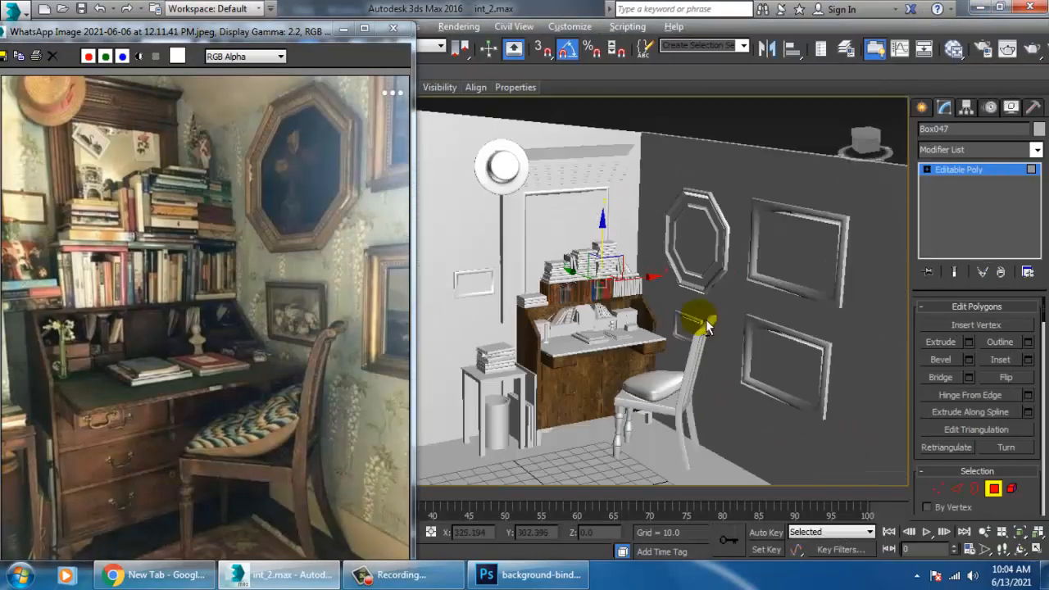
{"action": "scroll", "coordinate": [594, 288], "scroll_direction": "up", "scroll_amount": 8}
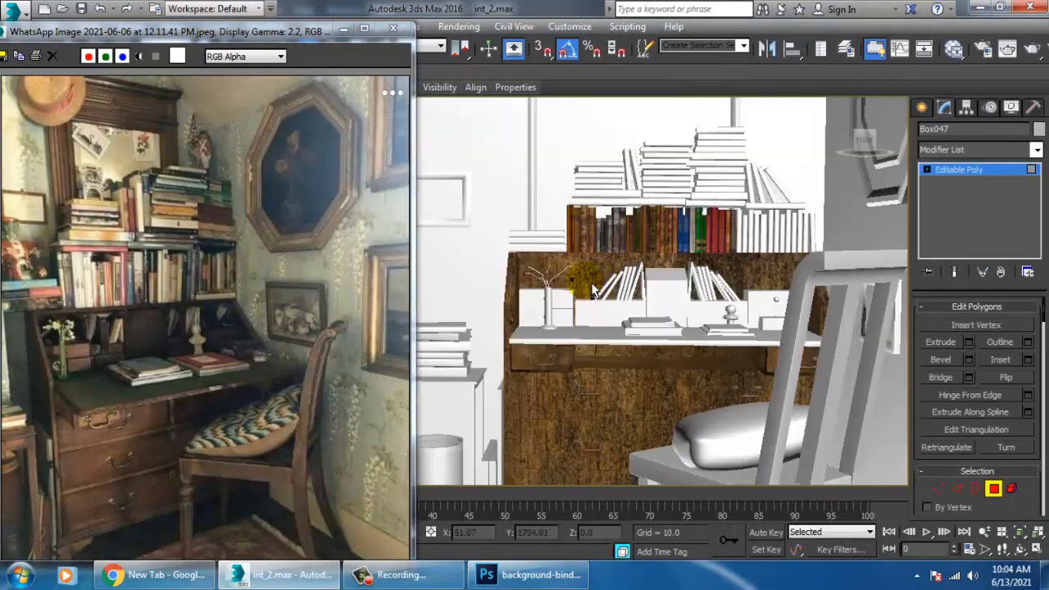
{"action": "middle_click_drag", "start_coordinate": [731, 213], "coordinate": [631, 248]}
{"action": "middle_click_drag", "start_coordinate": [537, 266], "coordinate": [636, 297], "text": "alt"}
{"action": "scroll", "coordinate": [584, 305], "scroll_direction": "up", "scroll_amount": 4}
{"action": "left_click", "coordinate": [962, 166]}
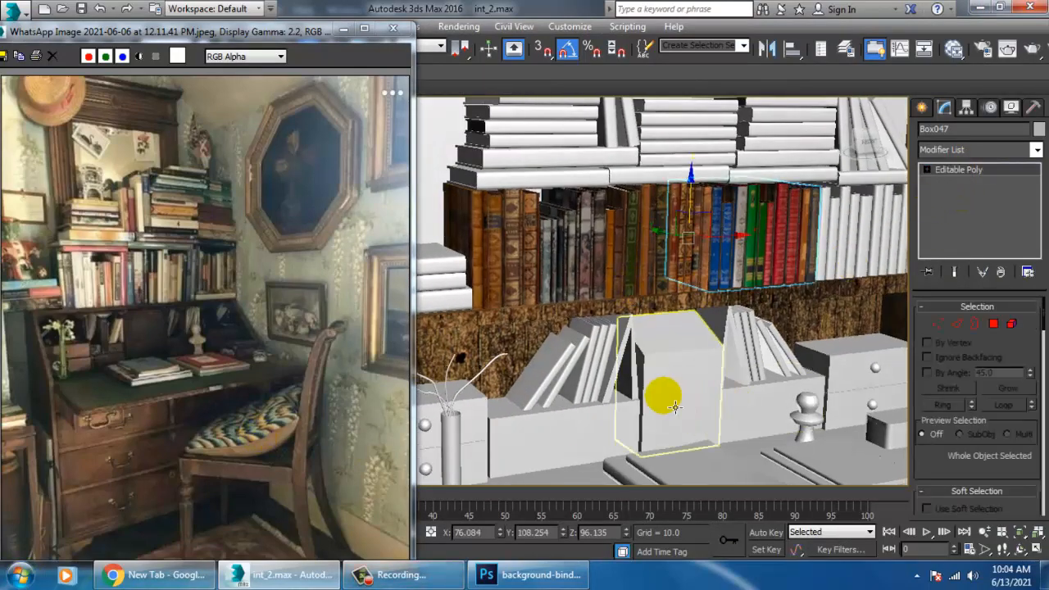
Select the first untextured book beside the textured ones and look through its Editable Poly parameters for the geometry editing settings.
{"action": "middle_click_drag", "start_coordinate": [702, 358], "coordinate": [680, 253], "text": "alt"}
{"action": "left_click", "coordinate": [661, 243]}
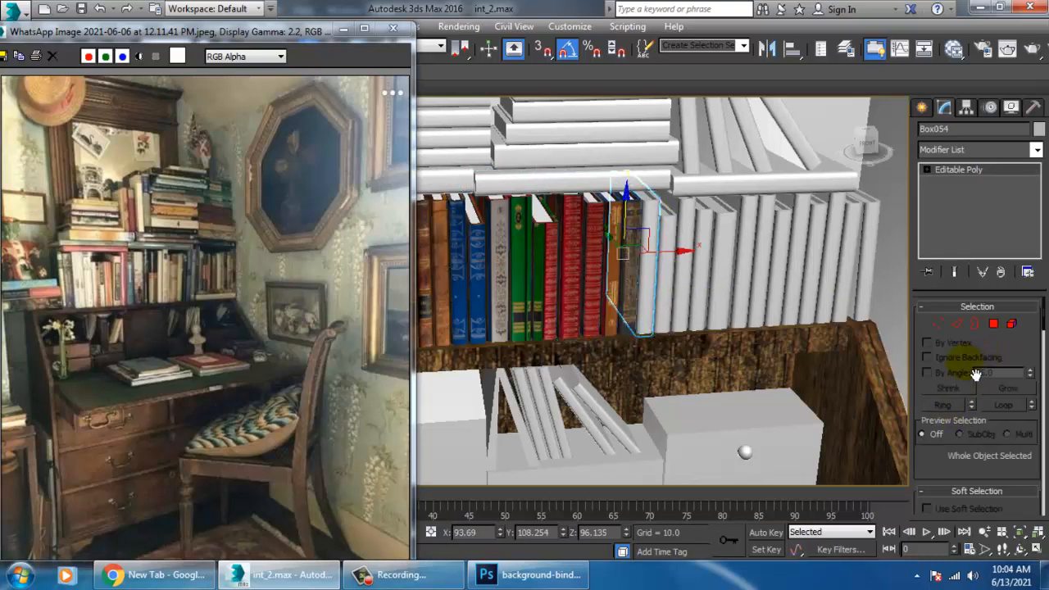
{"action": "scroll", "coordinate": [957, 354], "scroll_direction": "down", "scroll_amount": 1}
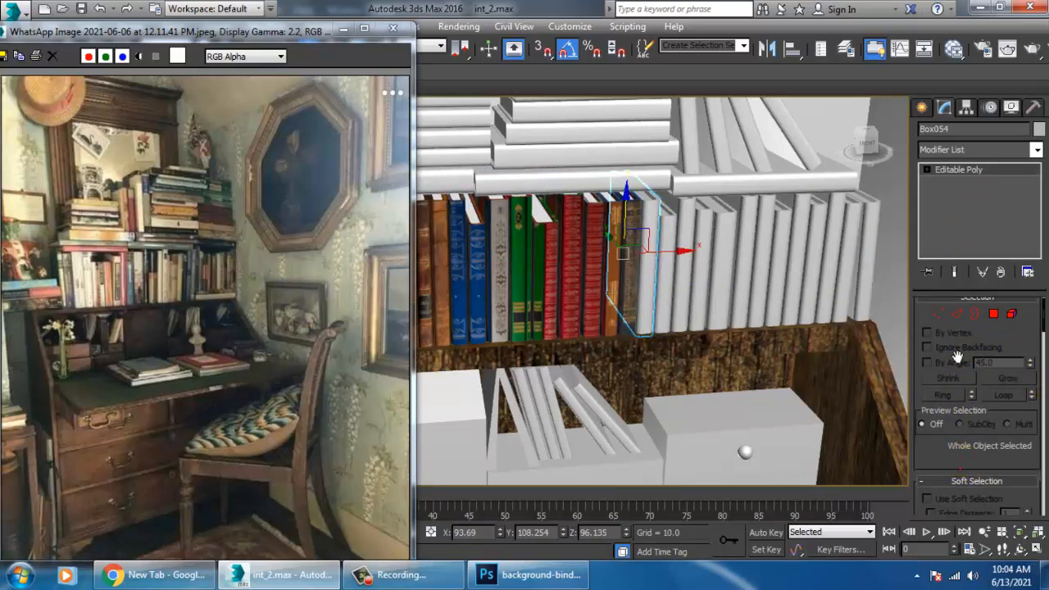
{"action": "scroll", "coordinate": [957, 354], "scroll_direction": "down", "scroll_amount": 5}
{"action": "left_click_drag", "start_coordinate": [1032, 432], "coordinate": [959, 410]}
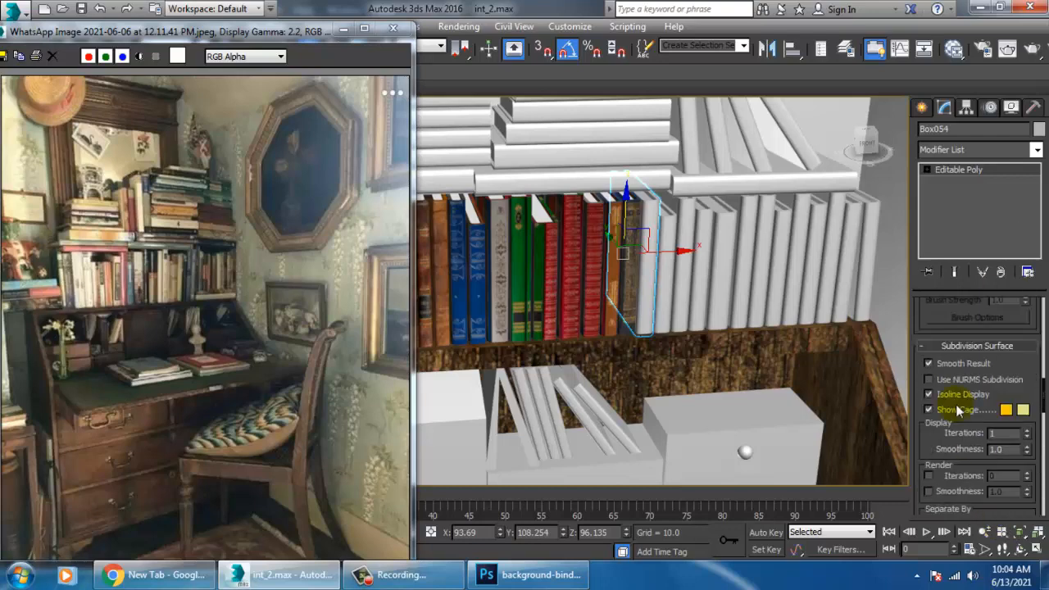
{"action": "left_click_drag", "start_coordinate": [935, 328], "coordinate": [934, 574]}
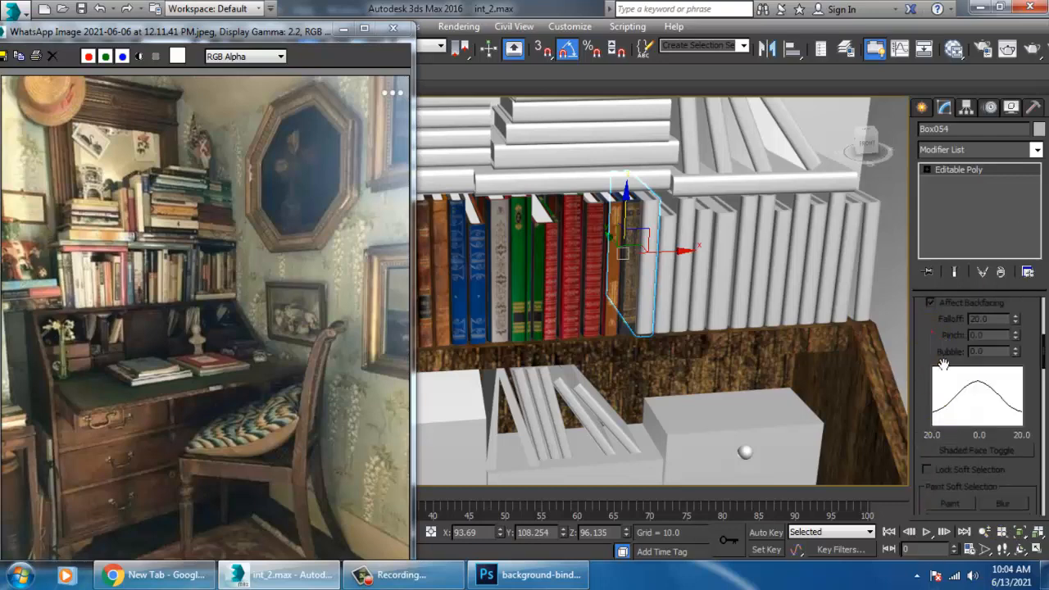
{"action": "left_click_drag", "start_coordinate": [943, 365], "coordinate": [953, 585]}
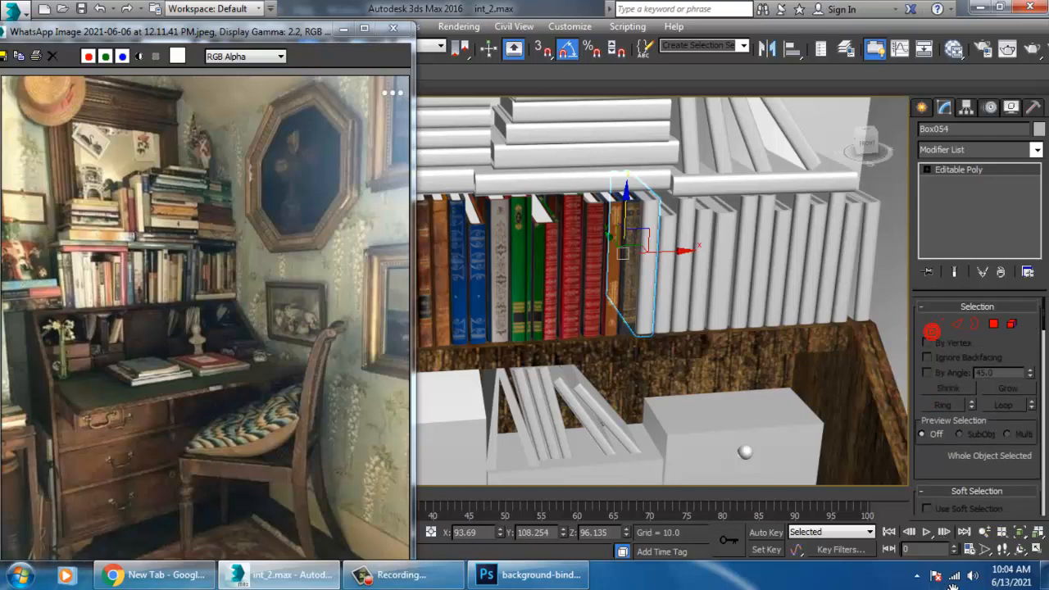
{"action": "left_click", "coordinate": [977, 491]}
{"action": "left_click_drag", "start_coordinate": [954, 397], "coordinate": [951, 215]}
{"action": "scroll", "coordinate": [1025, 471], "scroll_direction": "down", "scroll_amount": 5}
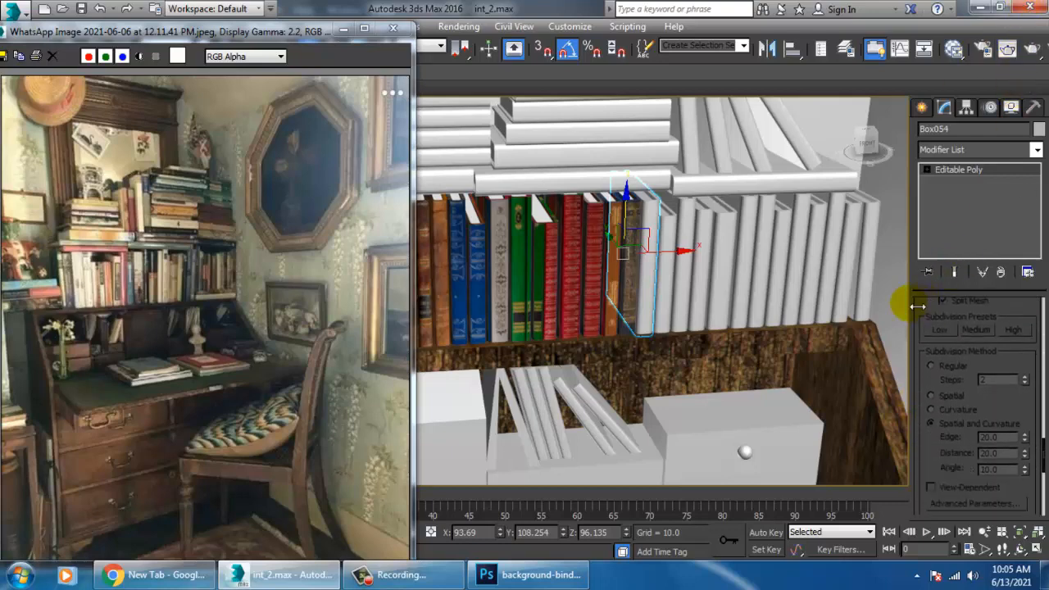
{"action": "left_click_drag", "start_coordinate": [917, 306], "coordinate": [636, 299]}
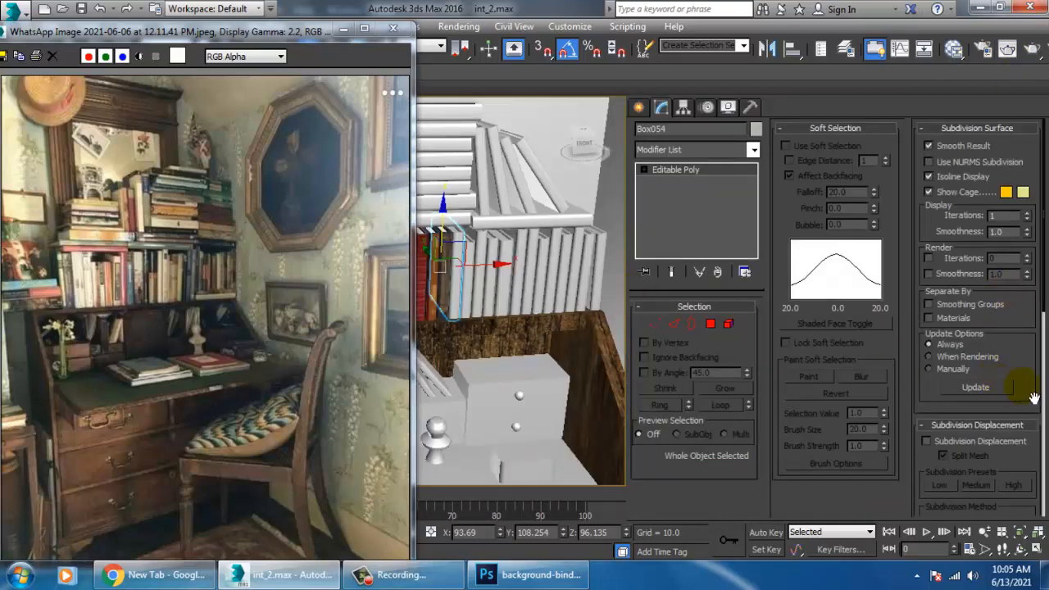
{"action": "scroll", "coordinate": [1029, 398], "scroll_direction": "down", "scroll_amount": 5}
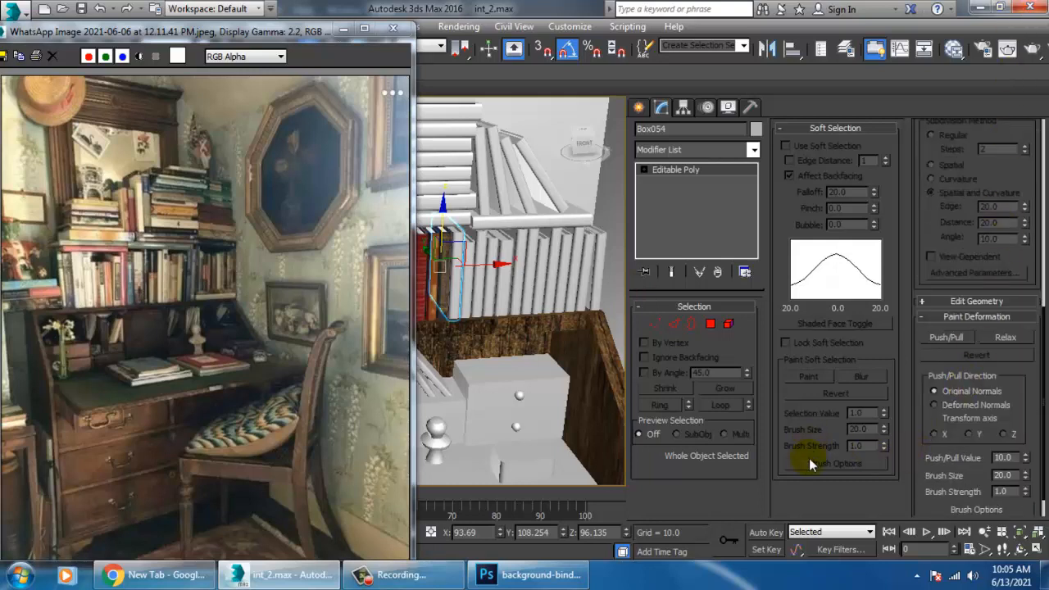
{"action": "left_click_drag", "start_coordinate": [1030, 430], "coordinate": [1016, 508]}
{"action": "left_click", "coordinate": [707, 168]}
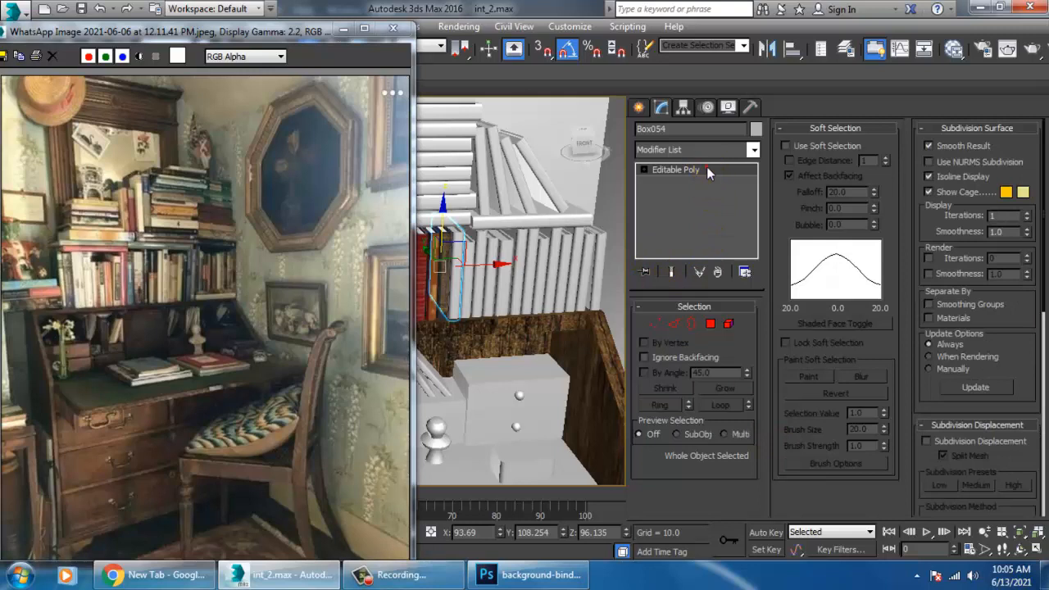
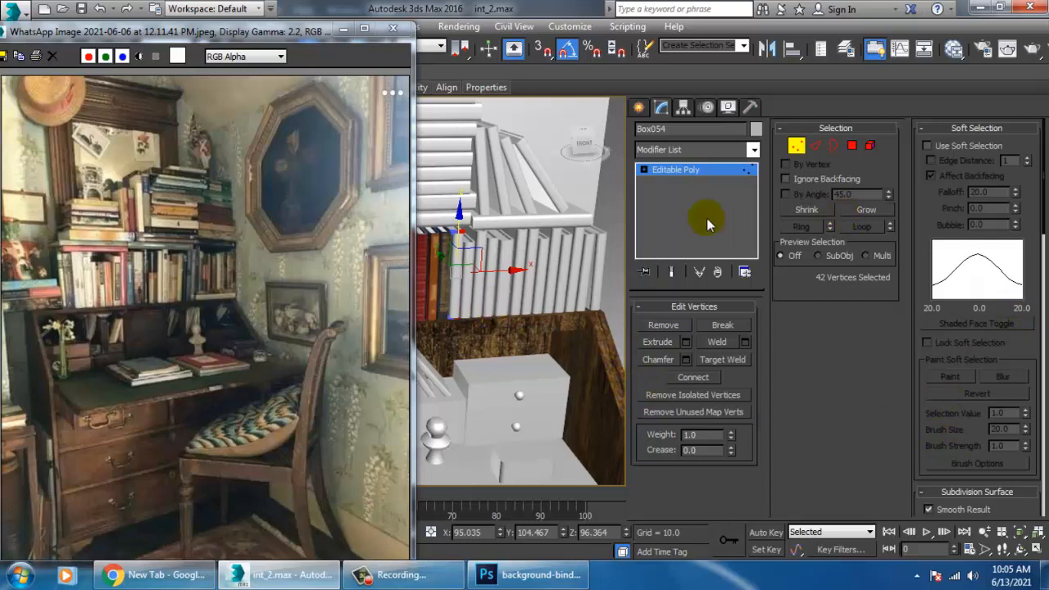
{"action": "left_click", "coordinate": [702, 167]}
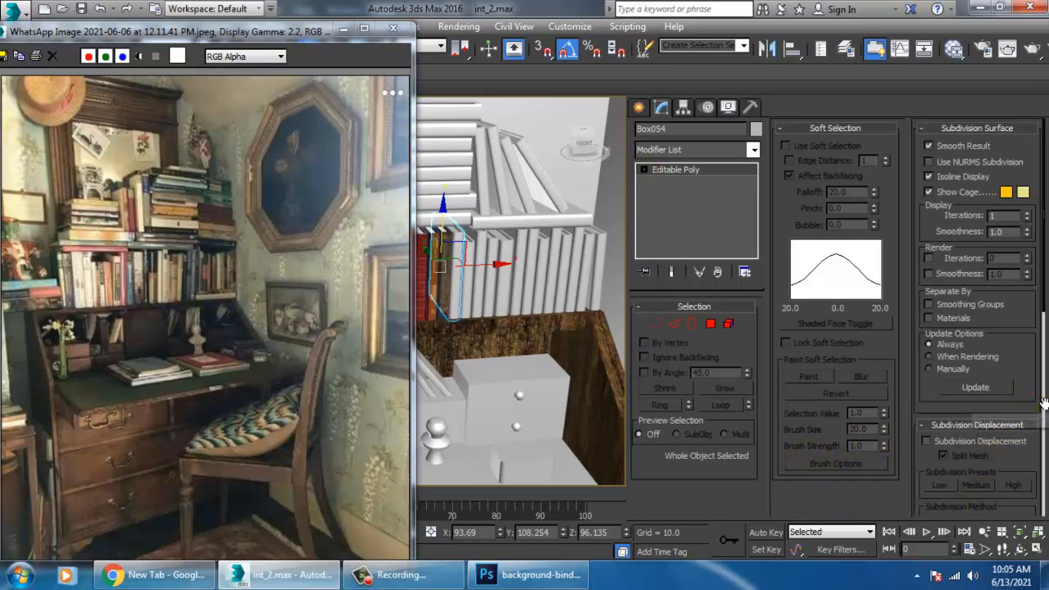
{"action": "mouse_move", "coordinate": [1039, 403]}
{"action": "left_mouse_down"}
{"action": "mouse_move", "coordinate": [1031, 307]}
{"action": "mouse_move", "coordinate": [1034, 402]}
{"action": "left_mouse_up"}
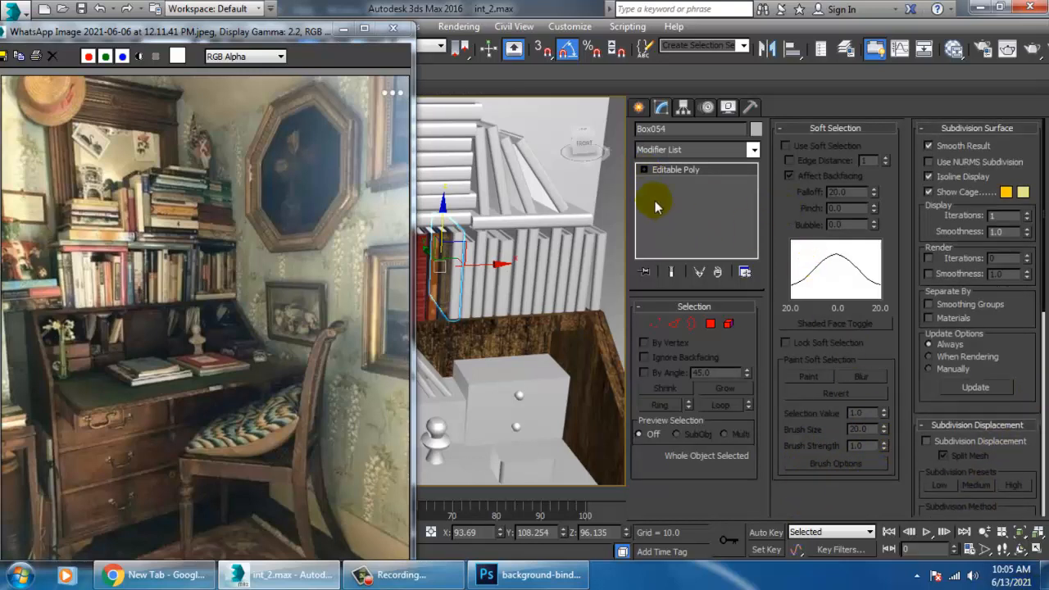
{"action": "left_click", "coordinate": [643, 170]}
{"action": "left_click", "coordinate": [722, 168]}
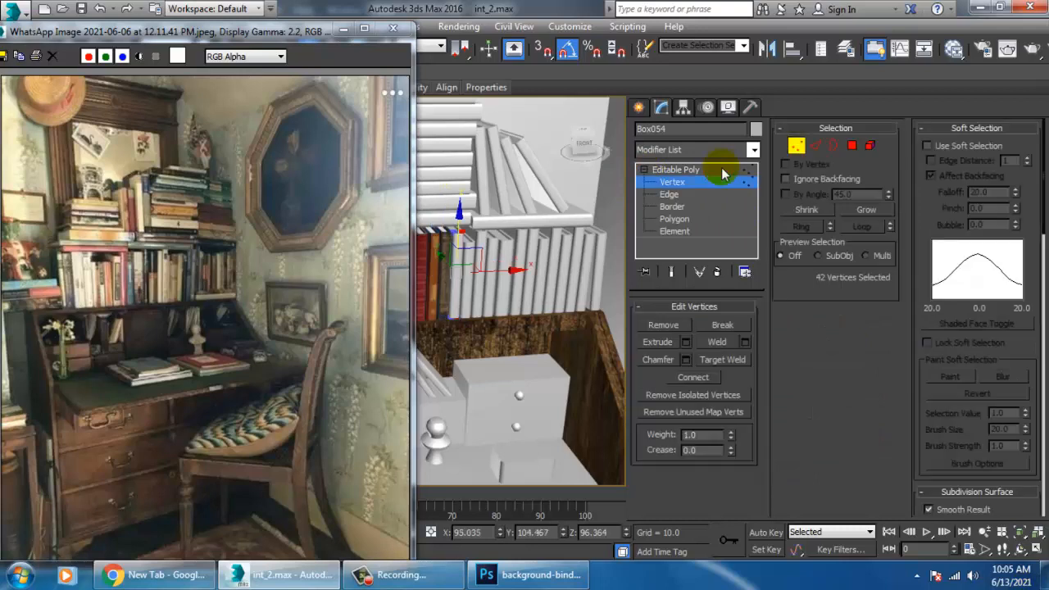
{"action": "left_click", "coordinate": [721, 168]}
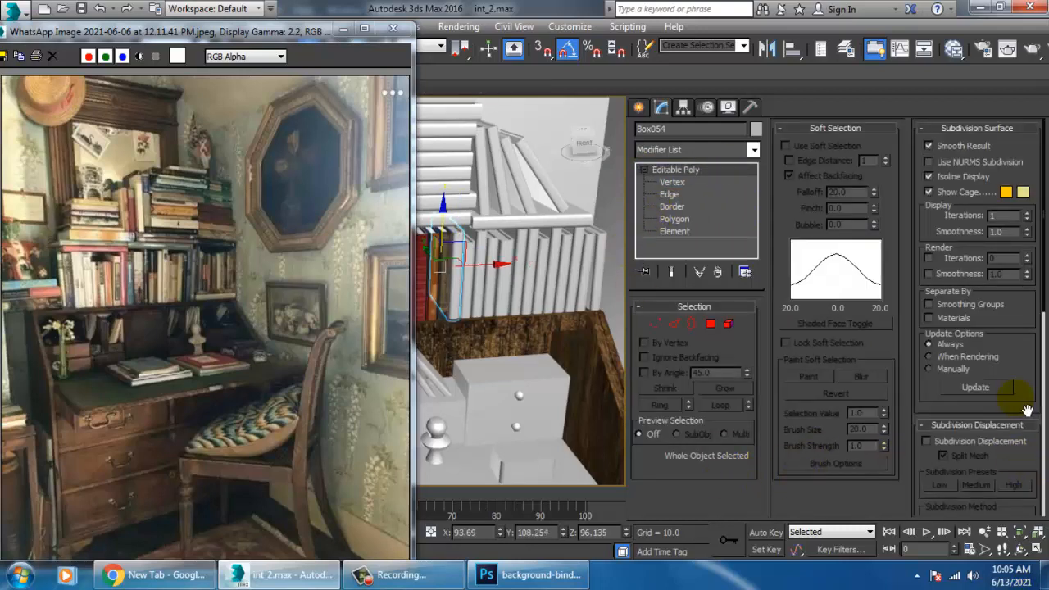
{"action": "left_click_drag", "start_coordinate": [638, 258], "coordinate": [911, 258]}
Select the first white book beside the textured row again and expand its Edit Geometry settings.
{"action": "left_click", "coordinate": [646, 236]}
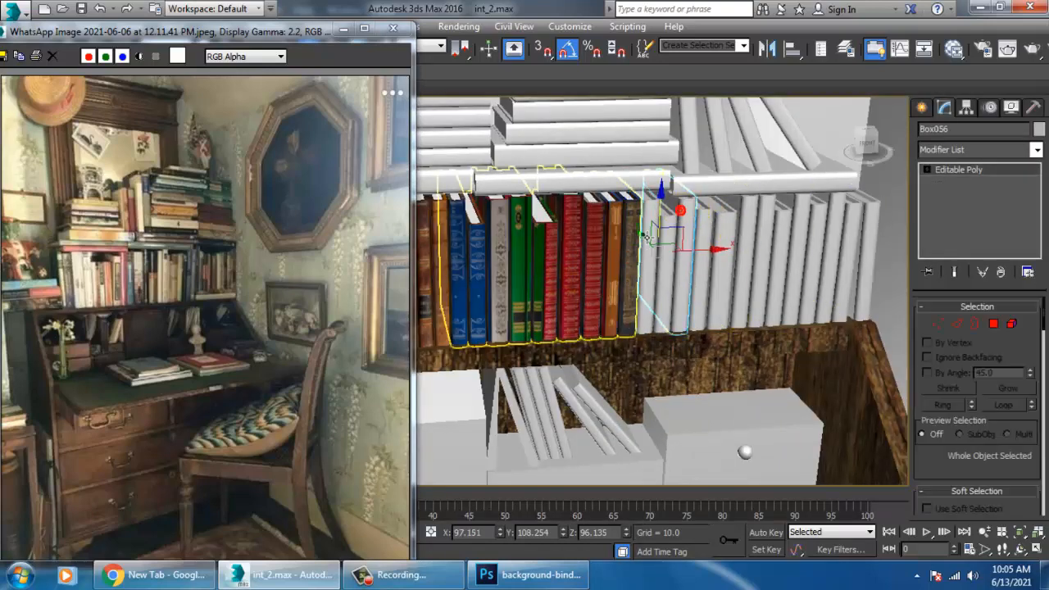
{"action": "left_click", "coordinate": [653, 216]}
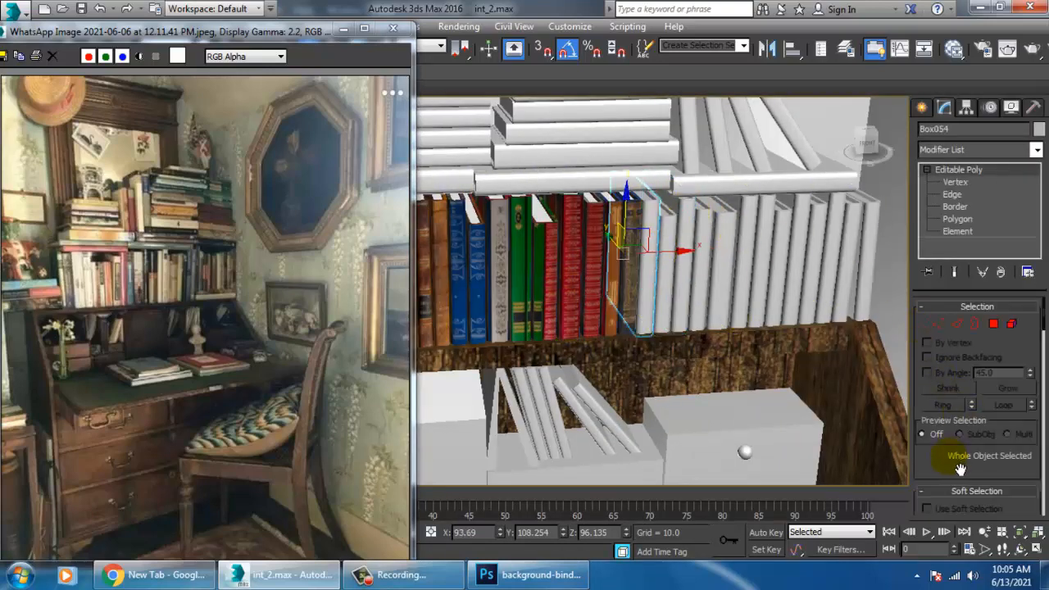
{"action": "left_click_drag", "start_coordinate": [960, 469], "coordinate": [963, 164]}
{"action": "left_click_drag", "start_coordinate": [1019, 400], "coordinate": [1022, 121]}
{"action": "left_click_drag", "start_coordinate": [1008, 453], "coordinate": [1016, 225]}
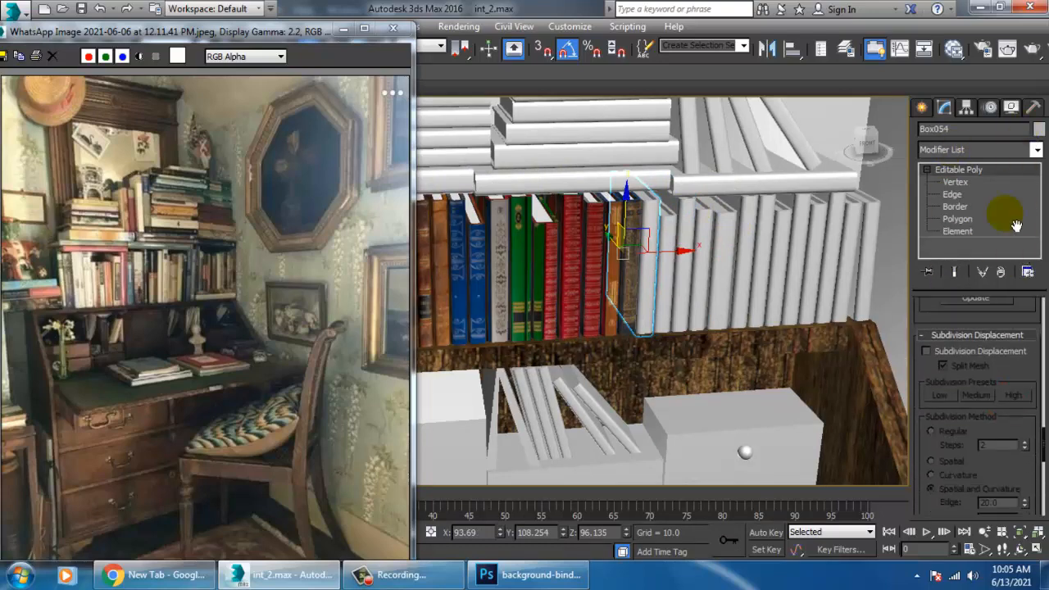
{"action": "left_click_drag", "start_coordinate": [1013, 429], "coordinate": [1006, 121]}
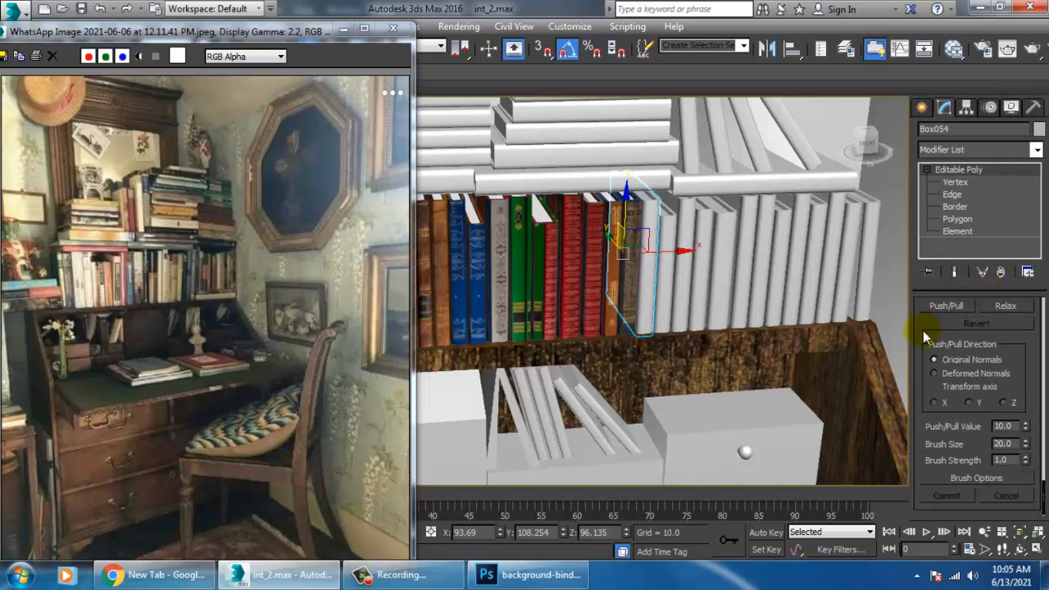
{"action": "left_click_drag", "start_coordinate": [931, 361], "coordinate": [931, 459]}
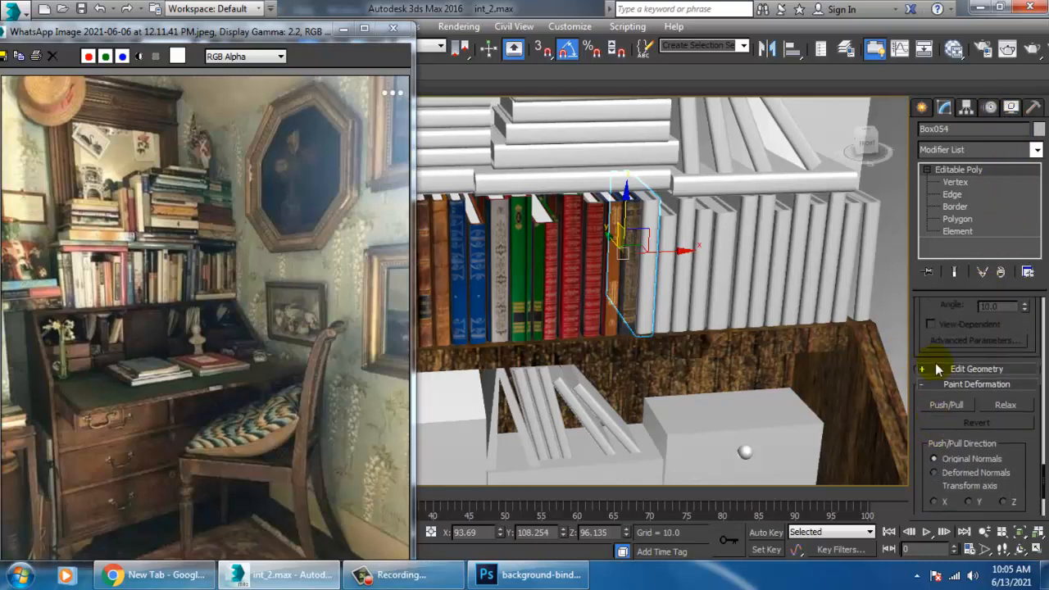
{"action": "left_click", "coordinate": [940, 370]}
Attach the six neighbouring white books in the row to the selected book and end the Attach command.
{"action": "left_click", "coordinate": [942, 418]}
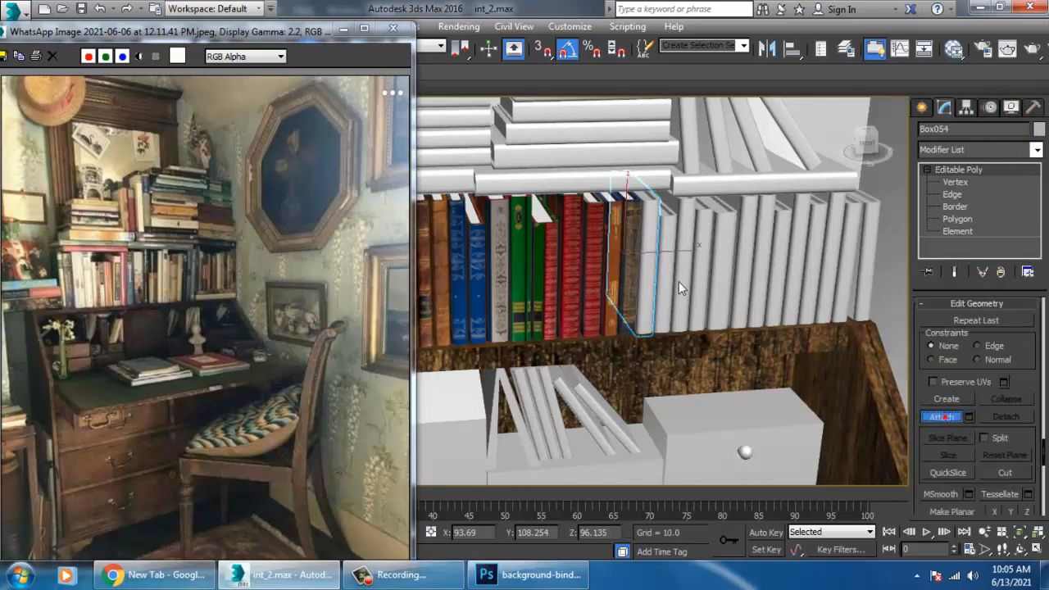
{"action": "left_click", "coordinate": [665, 259]}
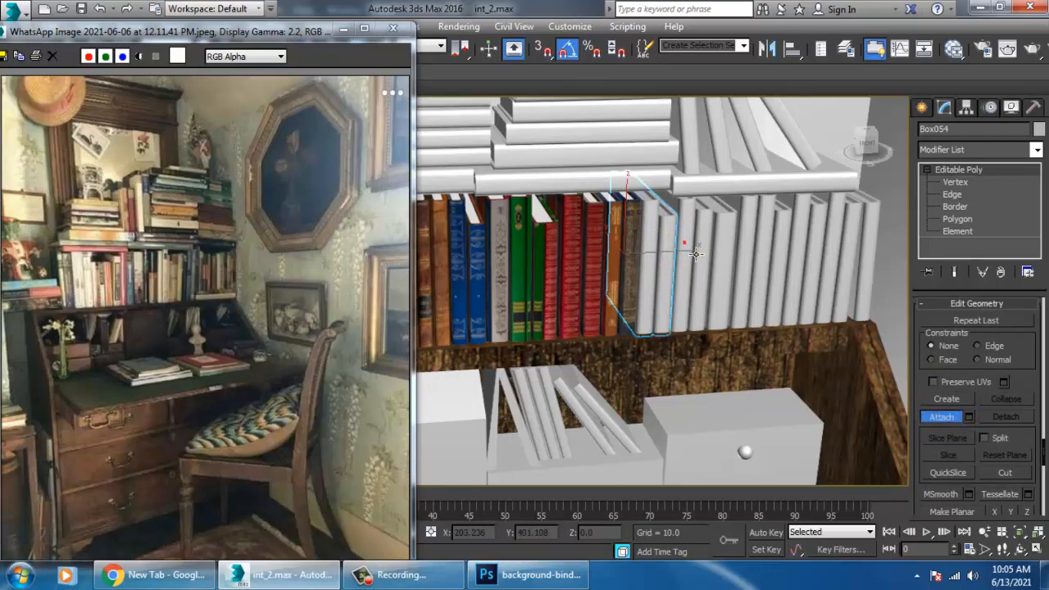
{"action": "left_click", "coordinate": [684, 238]}
{"action": "left_click", "coordinate": [701, 244]}
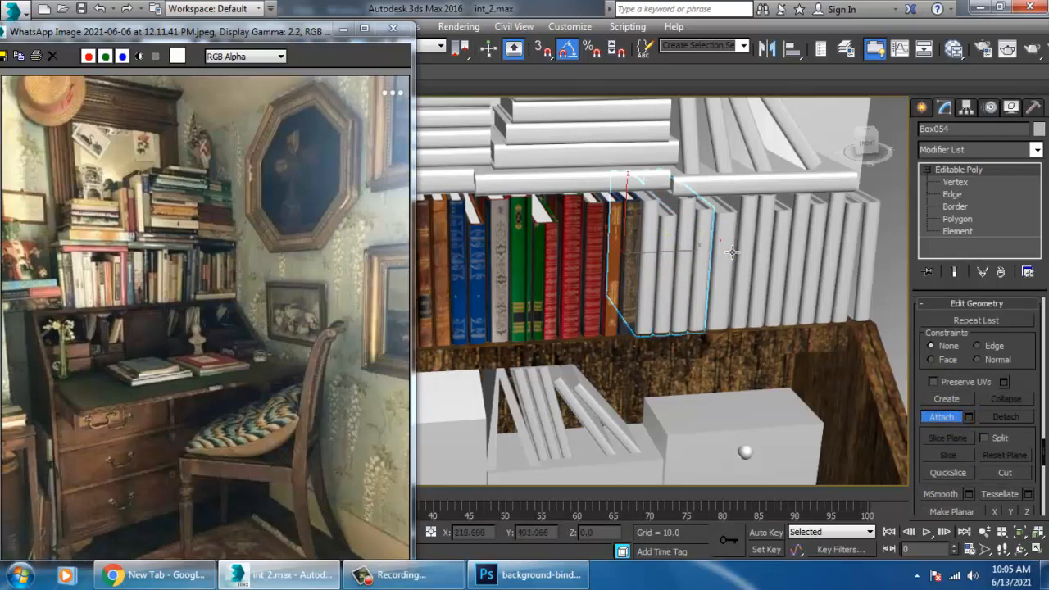
{"action": "left_click", "coordinate": [718, 233]}
{"action": "left_click", "coordinate": [762, 243]}
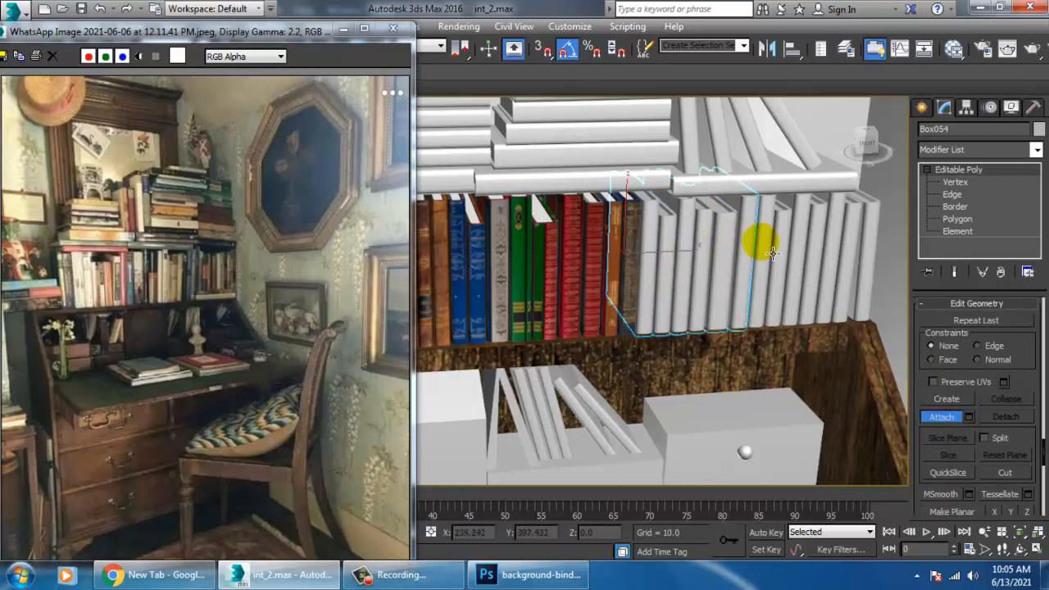
{"action": "left_click", "coordinate": [773, 253]}
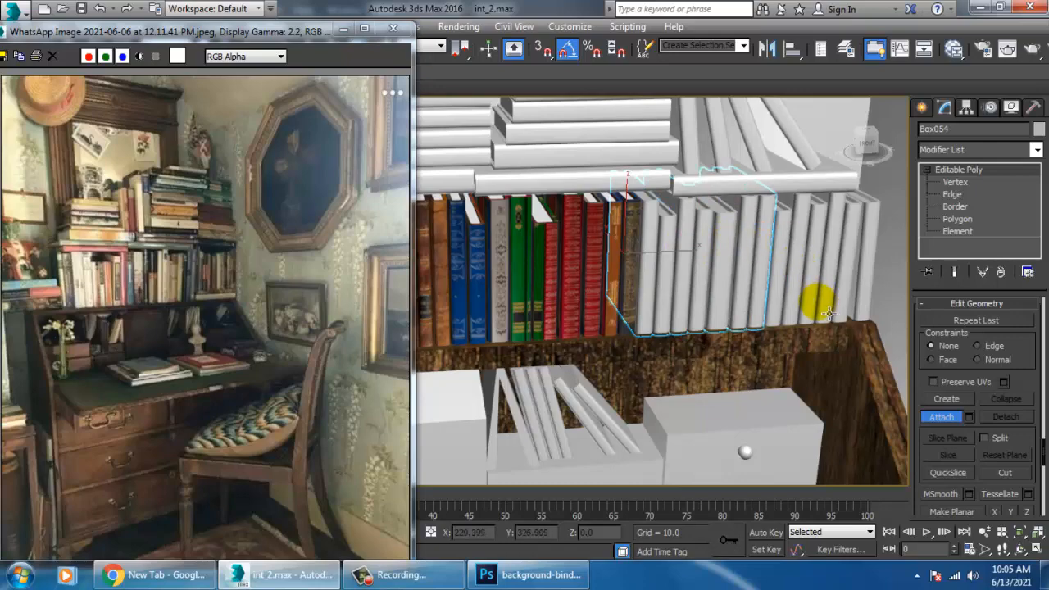
{"action": "right_click", "coordinate": [730, 273]}
Add a new VRayMtl in free space beside Material #26 in the Slate Material Editor.
{"action": "middle_click_drag", "start_coordinate": [731, 273], "coordinate": [703, 283], "text": "alt"}
{"action": "scroll", "coordinate": [733, 269], "scroll_direction": "down", "scroll_amount": 4}
{"action": "scroll", "coordinate": [717, 260], "scroll_direction": "up", "scroll_amount": 4}
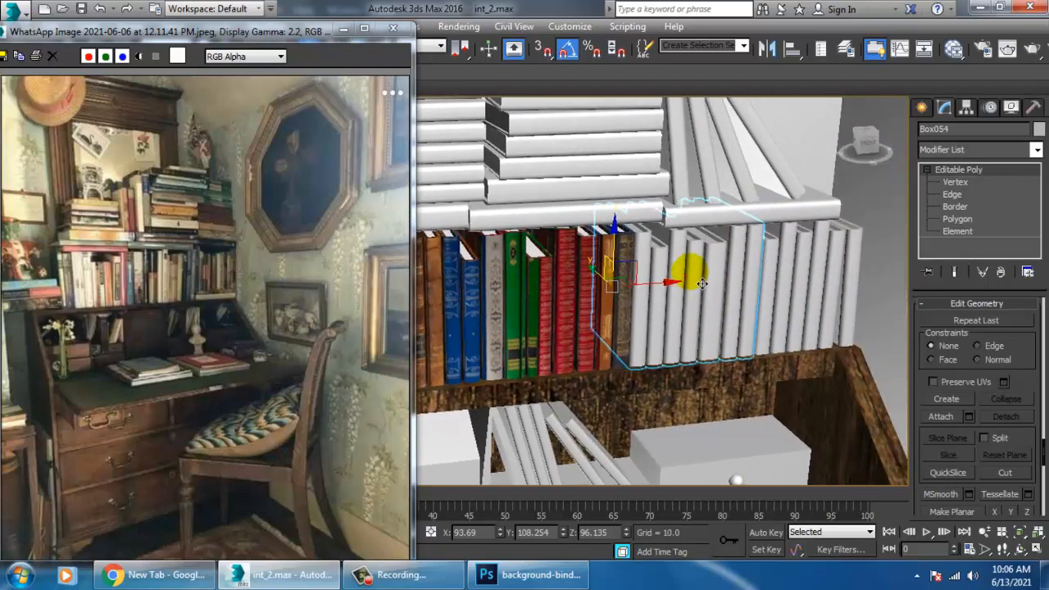
{"action": "key", "text": "m"}
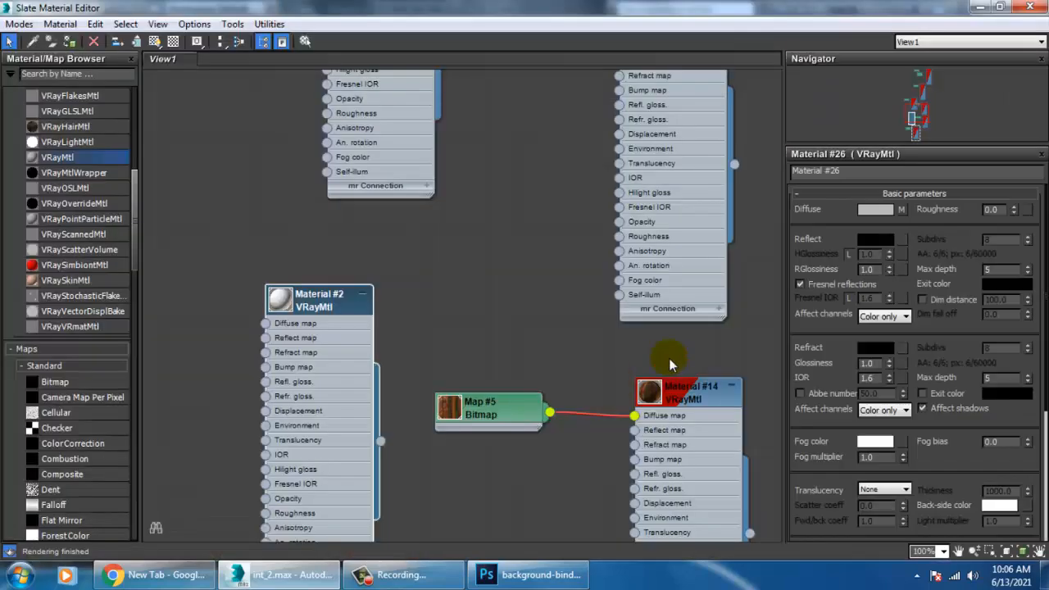
{"action": "mouse_move", "coordinate": [600, 82]}
{"action": "middle_mouse_down"}
{"action": "mouse_move", "coordinate": [618, 343]}
{"action": "mouse_move", "coordinate": [593, 87]}
{"action": "middle_mouse_up"}
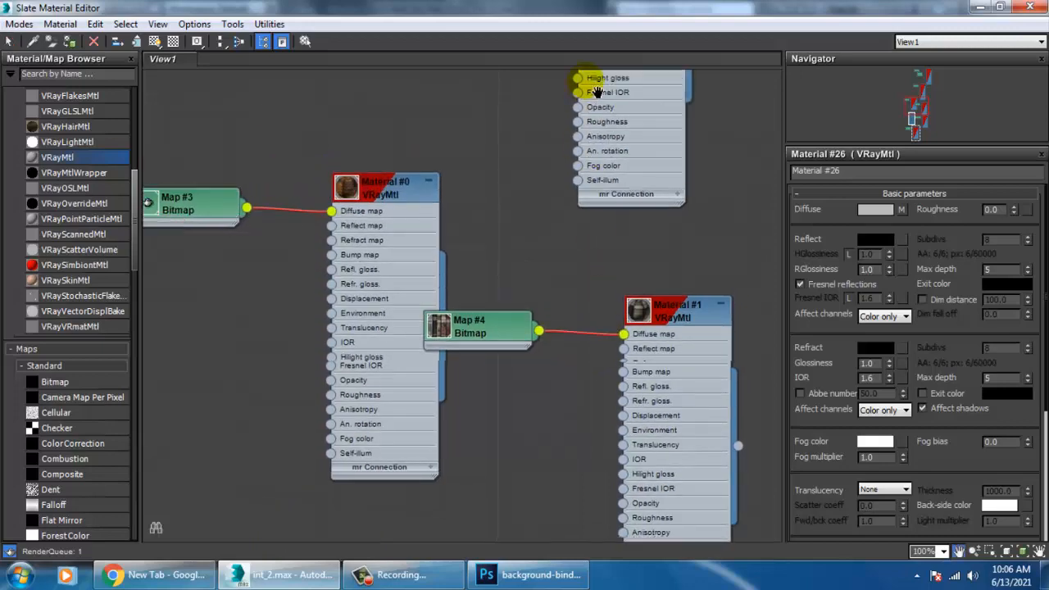
{"action": "middle_click_drag", "start_coordinate": [555, 484], "coordinate": [555, 119]}
{"action": "middle_click_drag", "start_coordinate": [547, 386], "coordinate": [524, 212]}
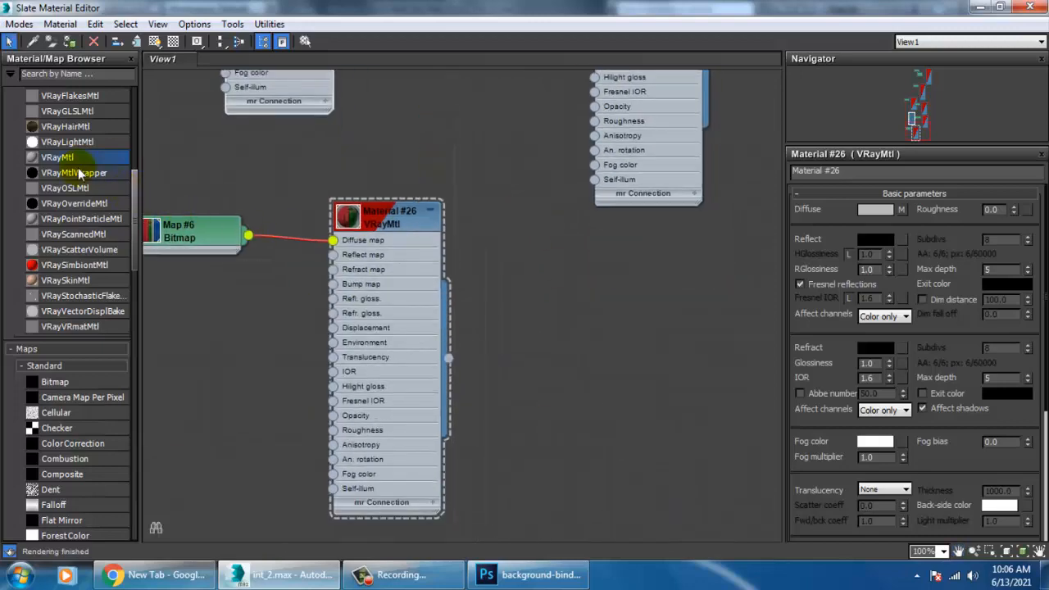
{"action": "left_click_drag", "start_coordinate": [610, 289], "coordinate": [611, 289]}
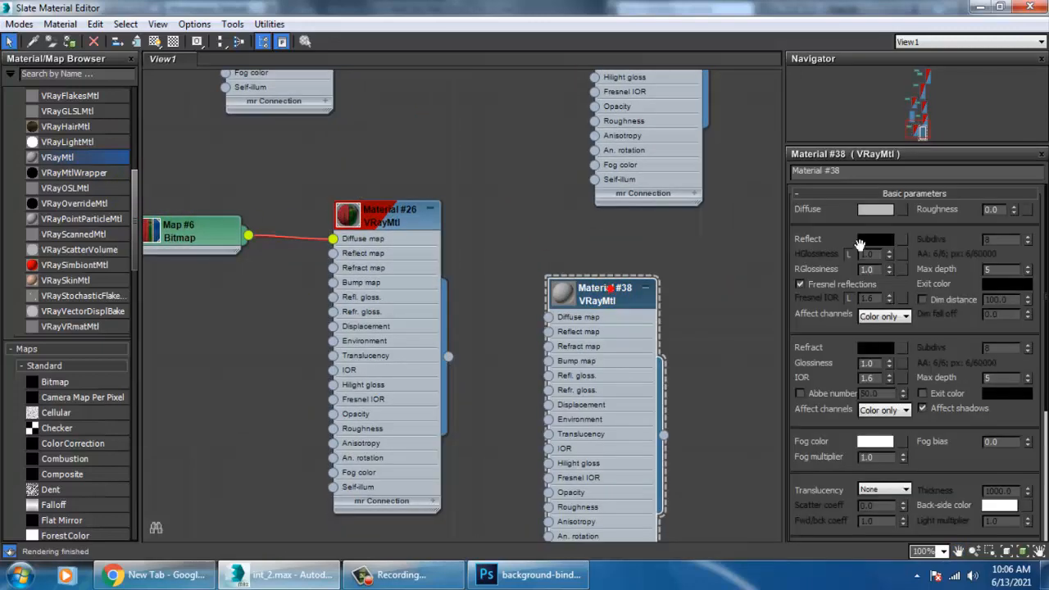
Load the "large" image as the new material's diffuse bitmap and assign the material to the attached books with its map shown in the viewport.
{"action": "left_click", "coordinate": [902, 209]}
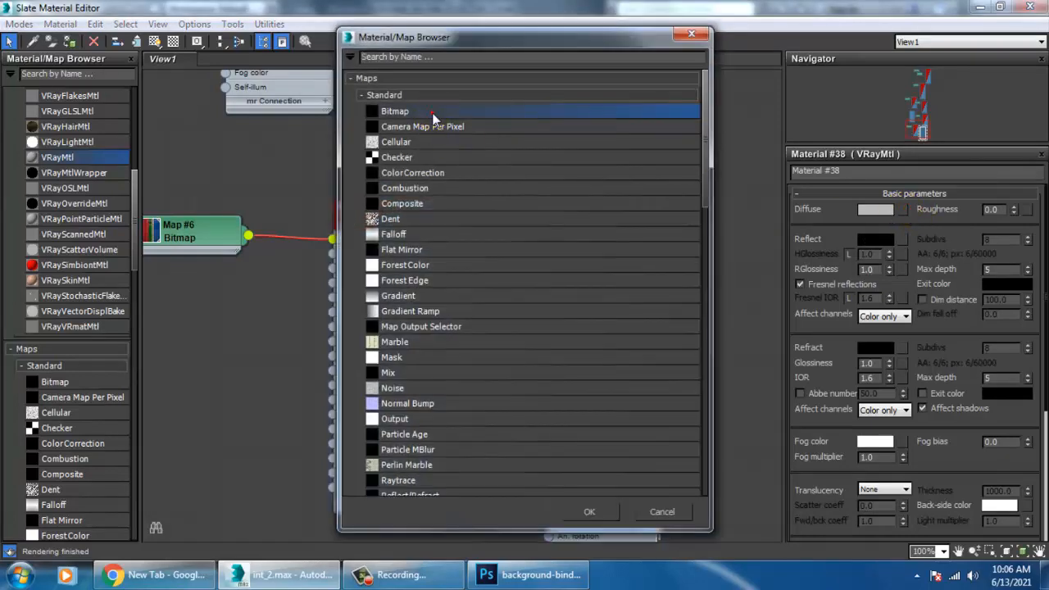
{"action": "double_click", "coordinate": [432, 115]}
{"action": "left_click", "coordinate": [132, 128]}
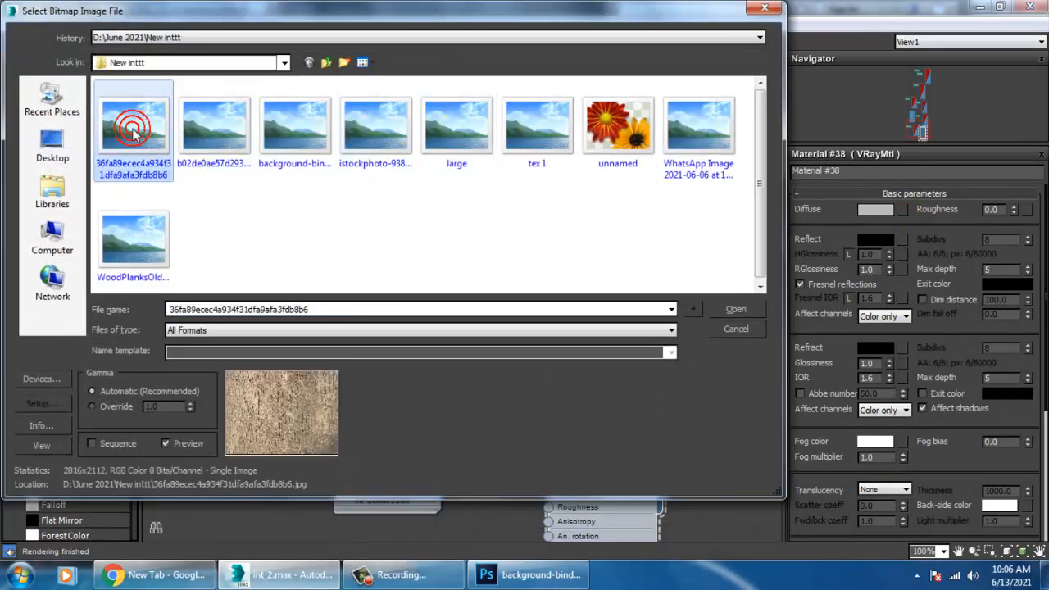
{"action": "key", "text": "Right"}
{"action": "key", "text": "Right"}
{"action": "key", "text": "Right"}
{"action": "key", "text": "Right"}
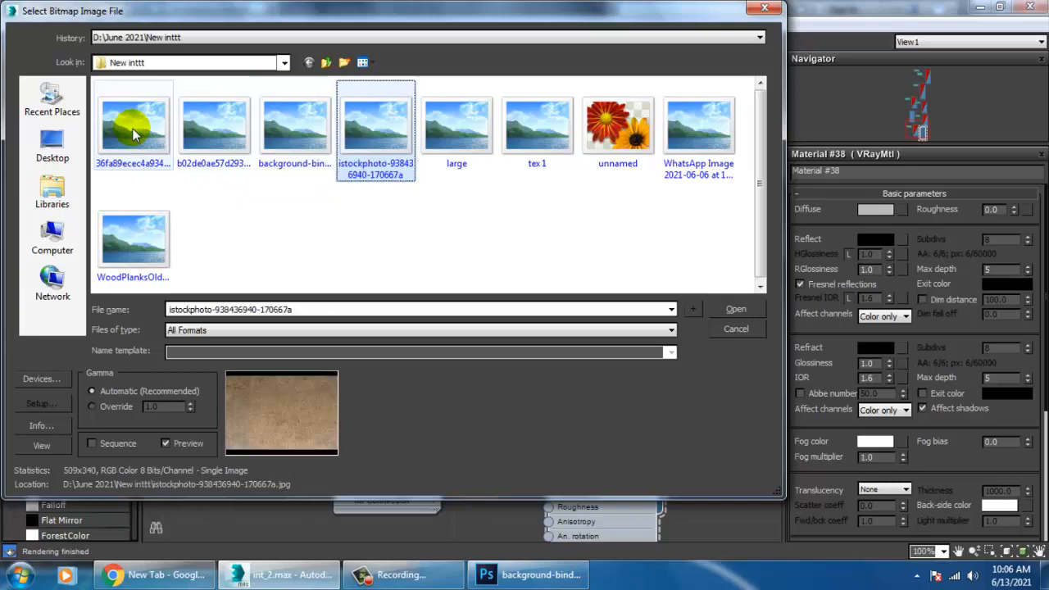
{"action": "double_click", "coordinate": [467, 135]}
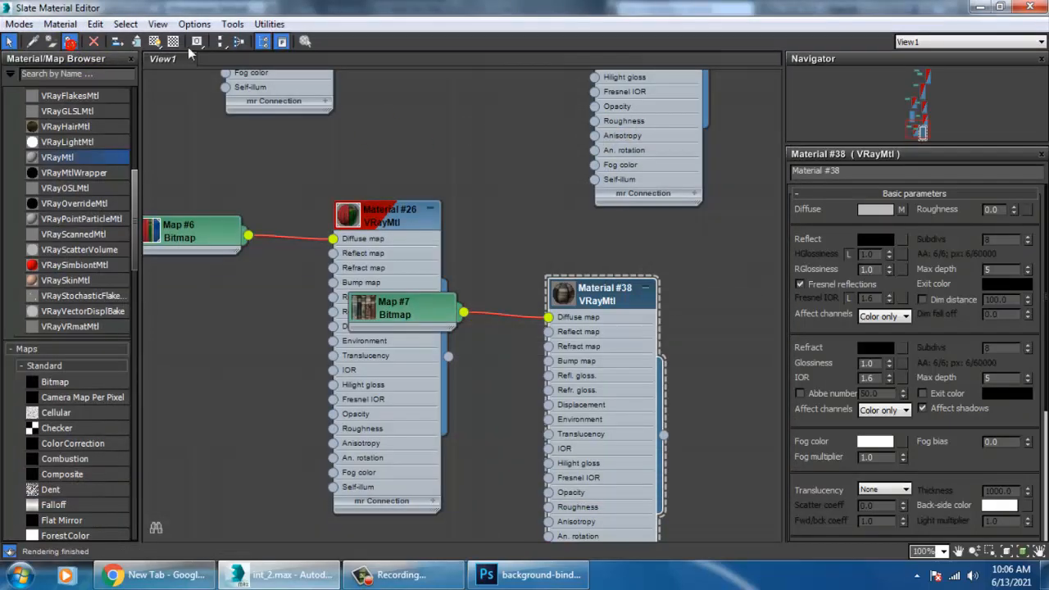
{"action": "left_click", "coordinate": [154, 41]}
{"action": "left_click", "coordinate": [975, 6]}
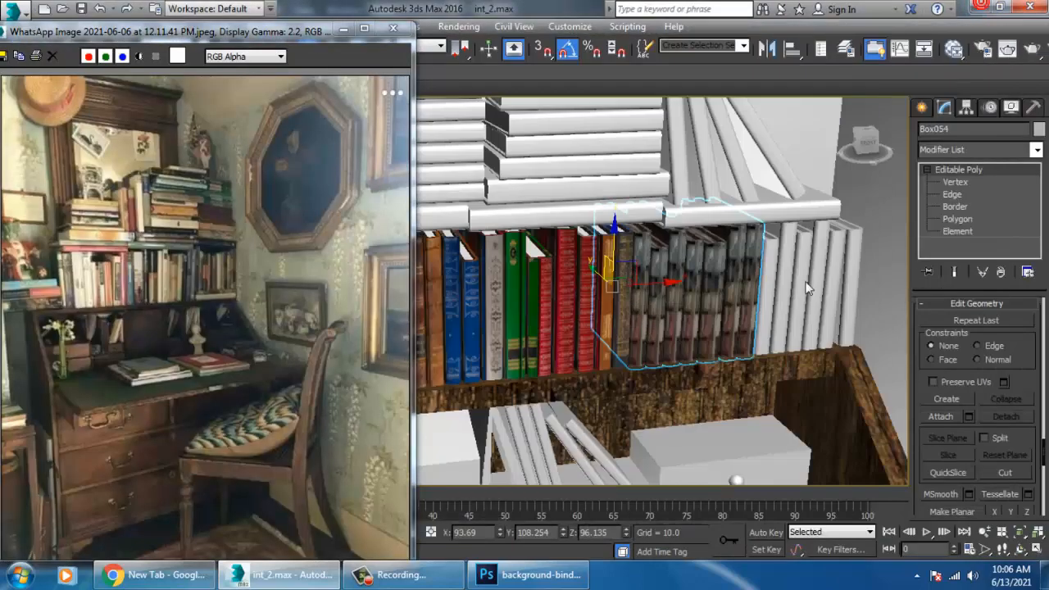
Add a UVW Map modifier to the attached books and set its mapping type to Box.
{"action": "left_click", "coordinate": [974, 150]}
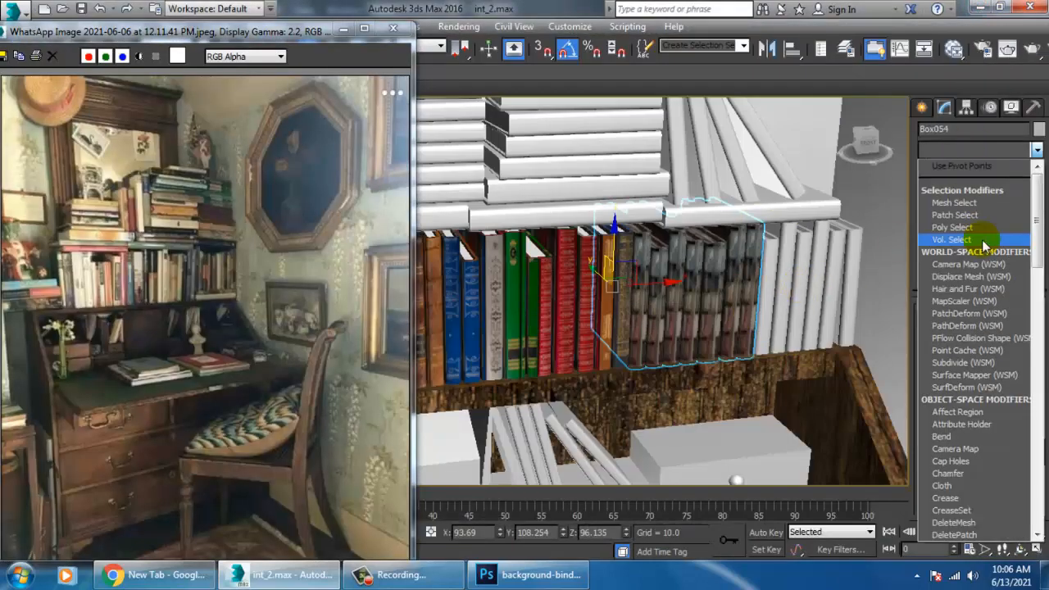
{"action": "scroll", "coordinate": [976, 328], "scroll_direction": "down", "scroll_amount": 10}
{"action": "left_click", "coordinate": [960, 401]}
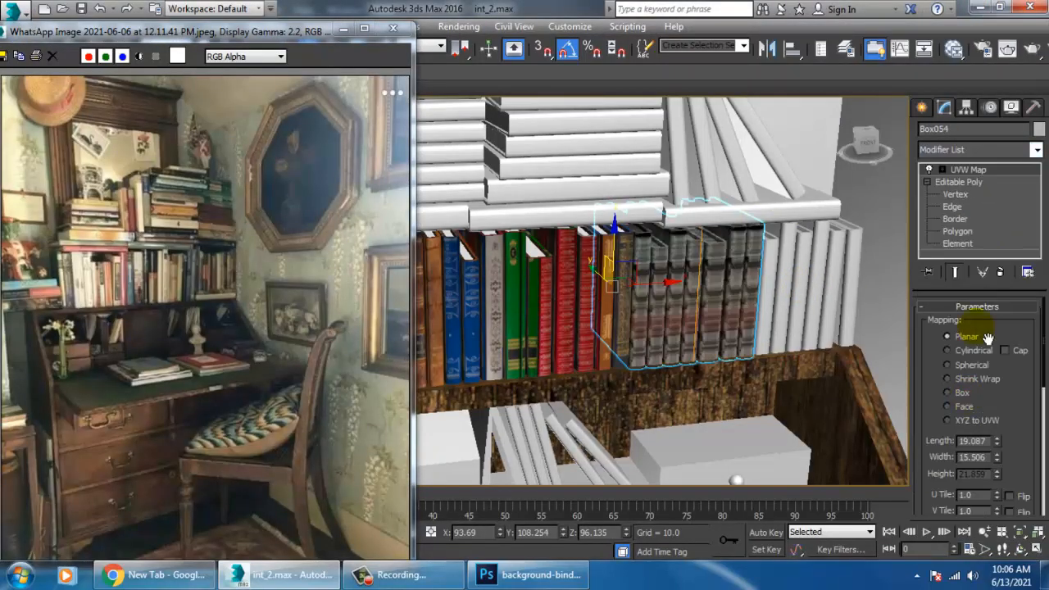
{"action": "left_click", "coordinate": [961, 394]}
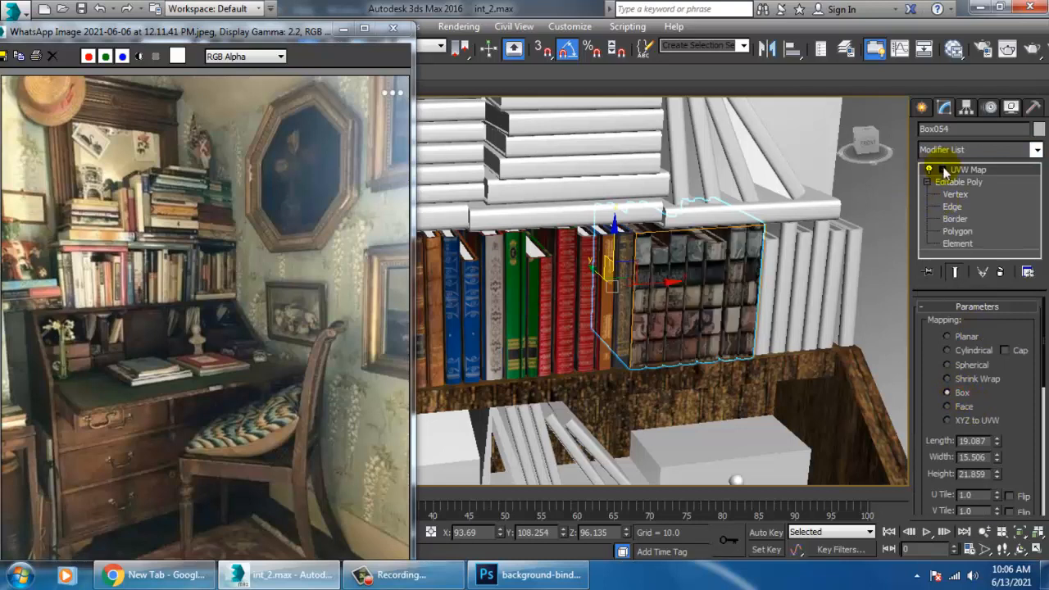
Rotate the UVW Map gizmo so the spine images stand upright and fit the mapping to the attached books.
{"action": "left_click", "coordinate": [944, 170]}
{"action": "left_click", "coordinate": [969, 182]}
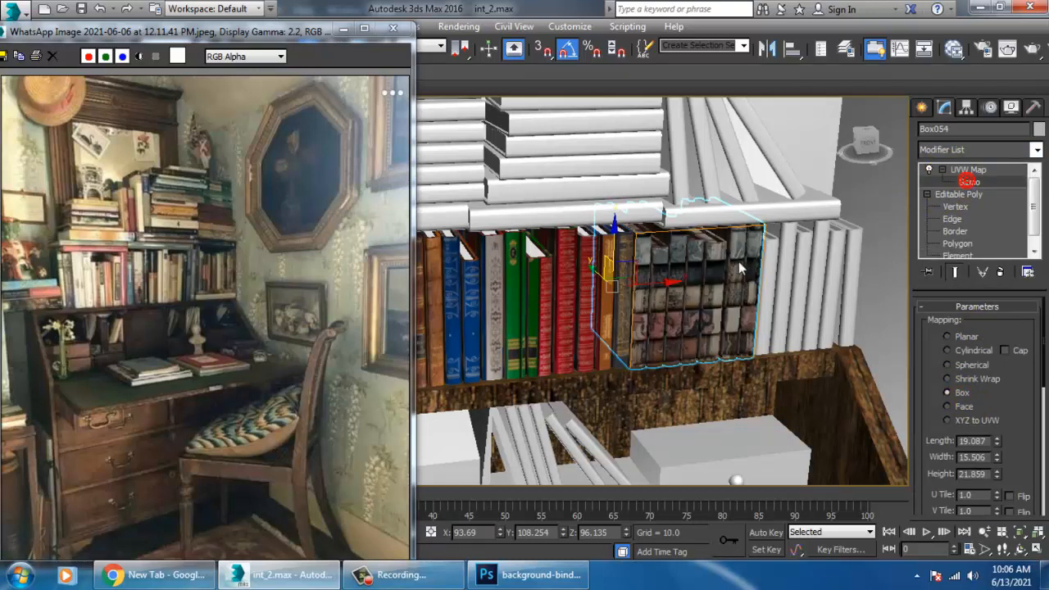
{"action": "key", "text": "e"}
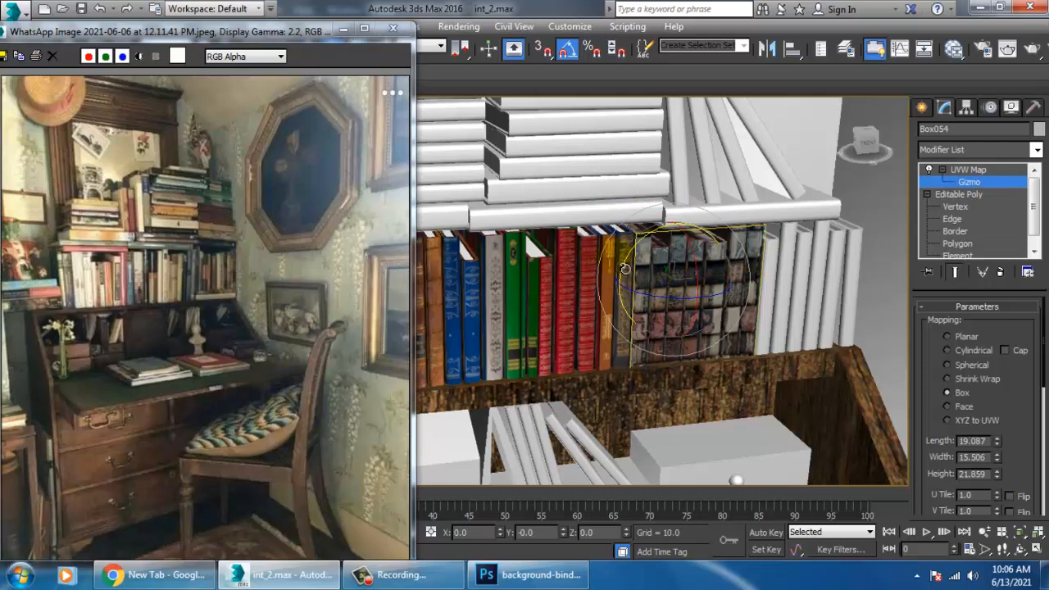
{"action": "mouse_move", "coordinate": [639, 277]}
{"action": "left_mouse_down"}
{"action": "mouse_move", "coordinate": [648, 268]}
{"action": "mouse_move", "coordinate": [627, 281]}
{"action": "left_mouse_up"}
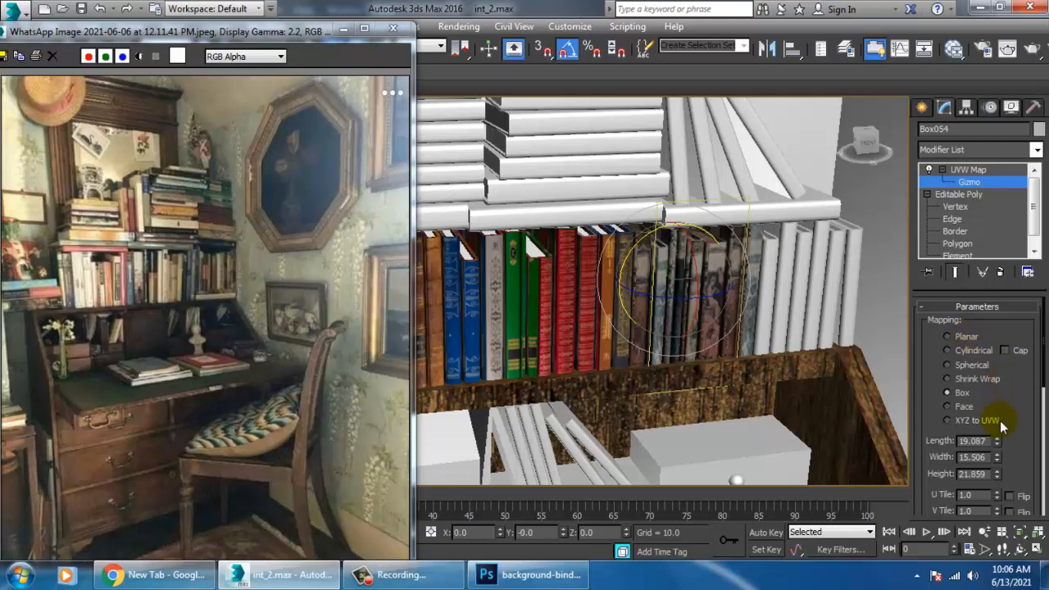
{"action": "left_click_drag", "start_coordinate": [1032, 412], "coordinate": [1037, 250]}
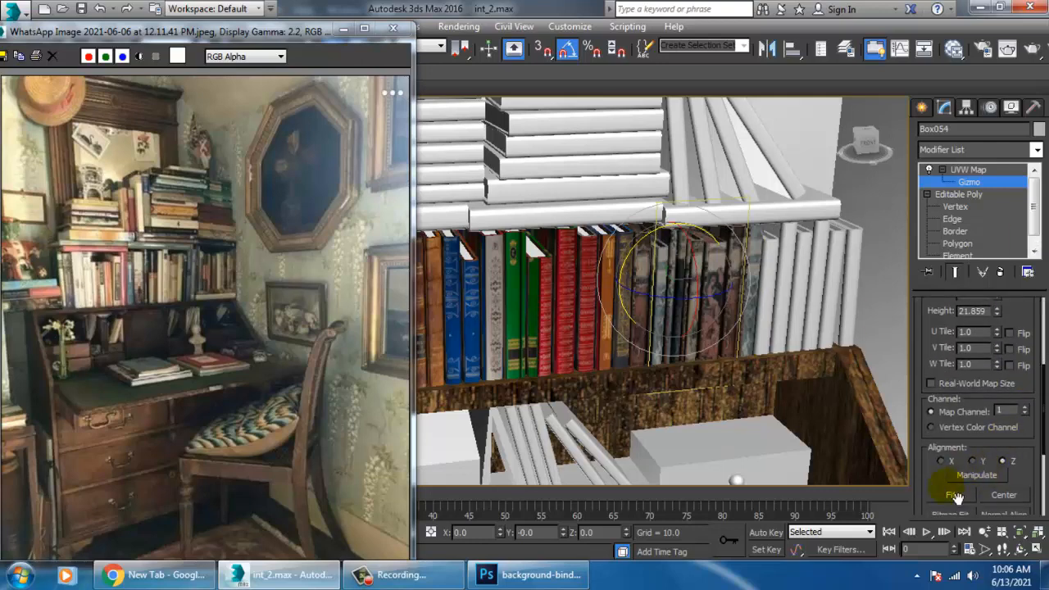
{"action": "left_click", "coordinate": [954, 496]}
Align the books' box mapping to the Y axis and set its width to 24.045.
{"action": "middle_click_drag", "start_coordinate": [762, 360], "coordinate": [743, 281]}
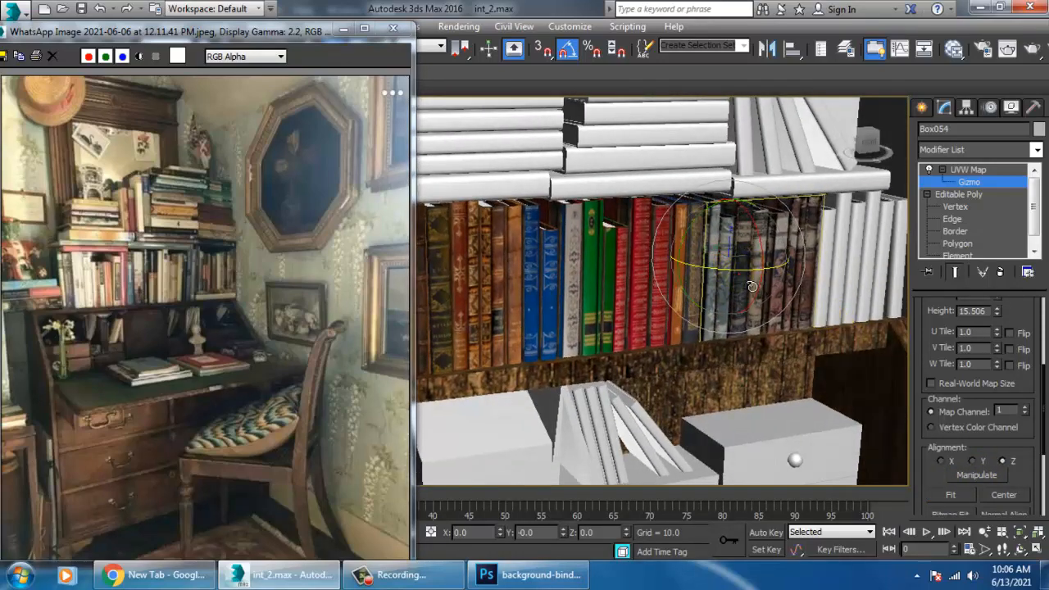
{"action": "left_click_drag", "start_coordinate": [748, 284], "coordinate": [724, 283]}
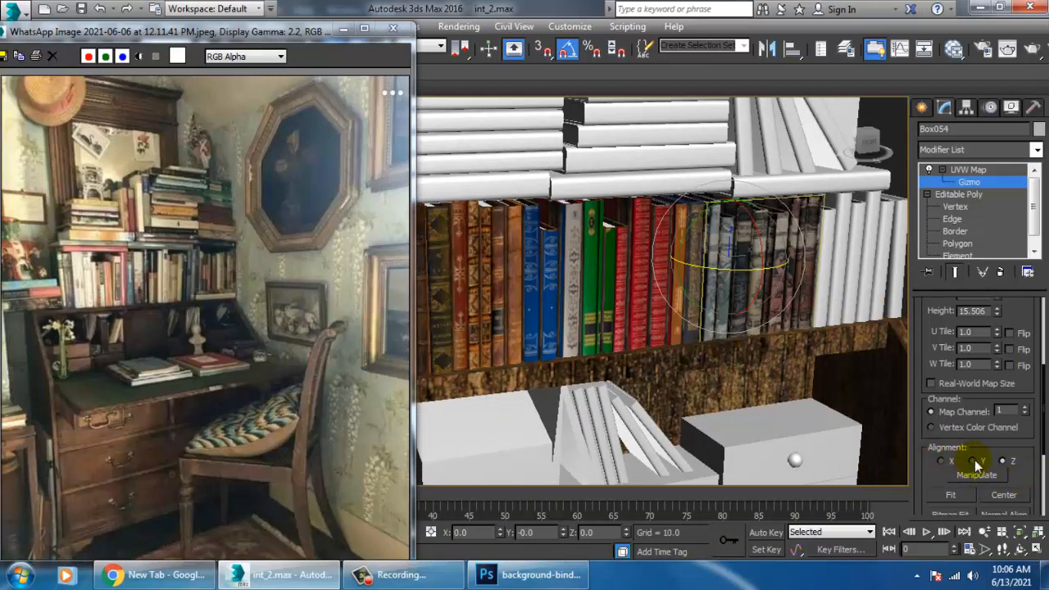
{"action": "left_click", "coordinate": [943, 462]}
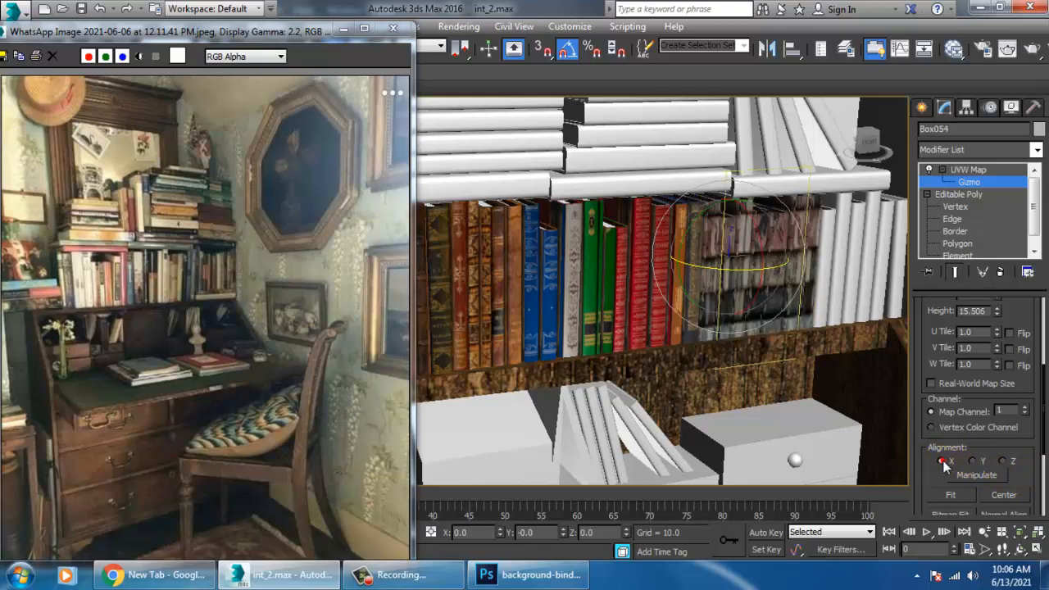
{"action": "left_click", "coordinate": [974, 462]}
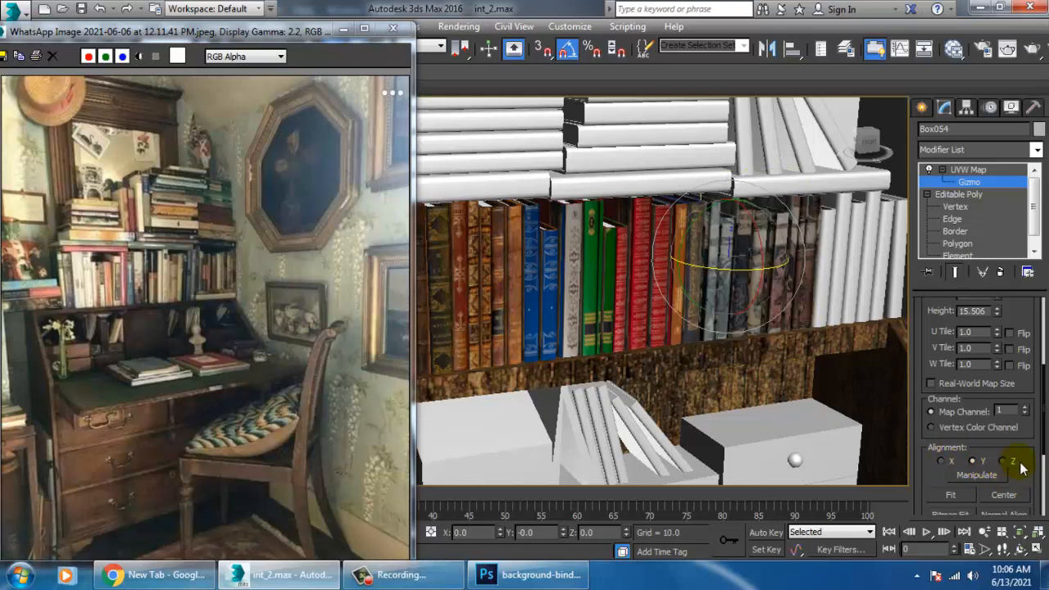
{"action": "scroll", "coordinate": [975, 474], "scroll_direction": "down", "scroll_amount": 2}
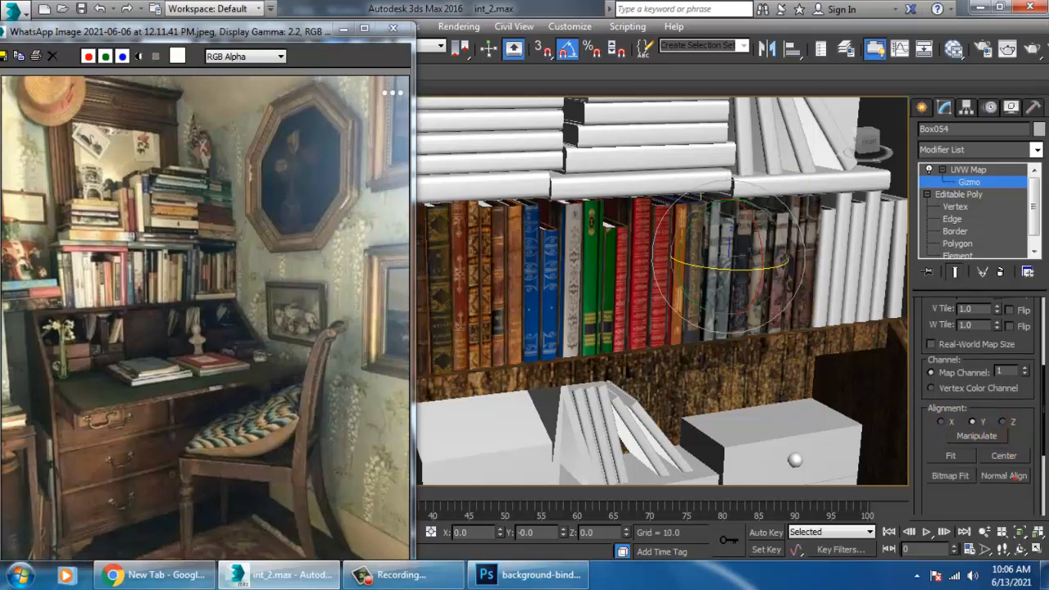
{"action": "scroll", "coordinate": [942, 433], "scroll_direction": "up", "scroll_amount": 5}
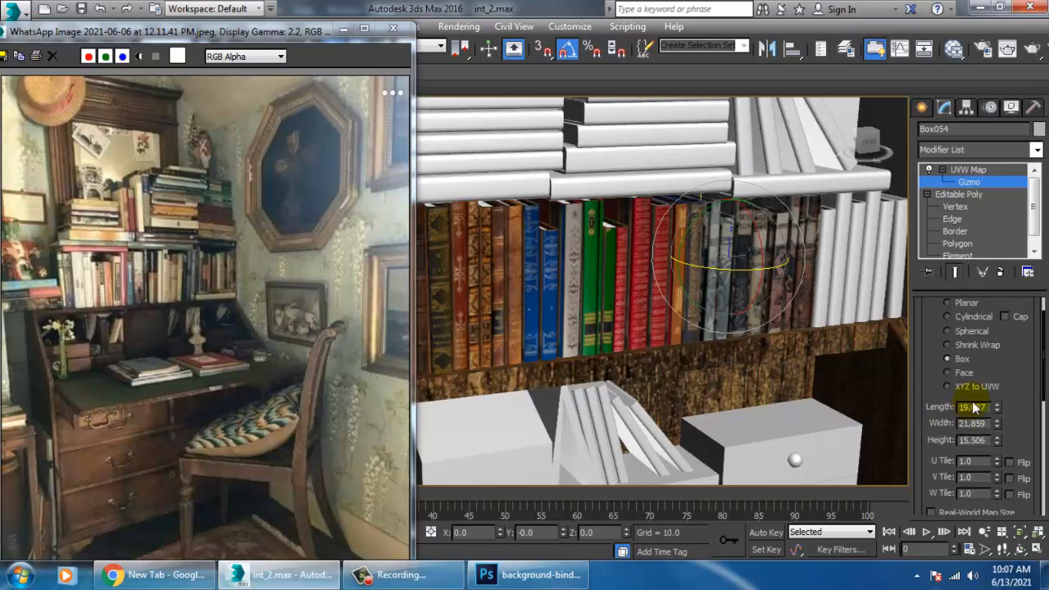
{"action": "mouse_move", "coordinate": [997, 424]}
{"action": "left_mouse_down"}
{"action": "mouse_move", "coordinate": [1022, 442]}
{"action": "mouse_move", "coordinate": [1016, 427]}
{"action": "left_mouse_up"}
Convert the mapped group of books to an Editable Poly.
{"action": "middle_click_drag", "start_coordinate": [842, 290], "coordinate": [780, 237], "text": "alt"}
{"action": "key", "text": "w"}
{"action": "right_click", "coordinate": [779, 237]}
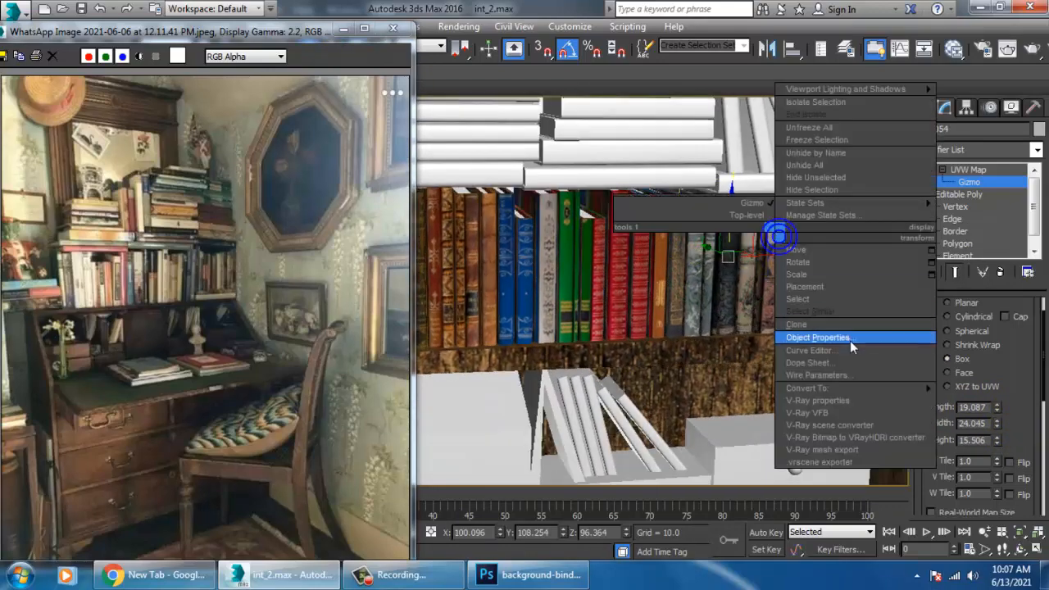
{"action": "mouse_move", "coordinate": [813, 391]}
{"action": "left_click", "coordinate": [754, 399]}
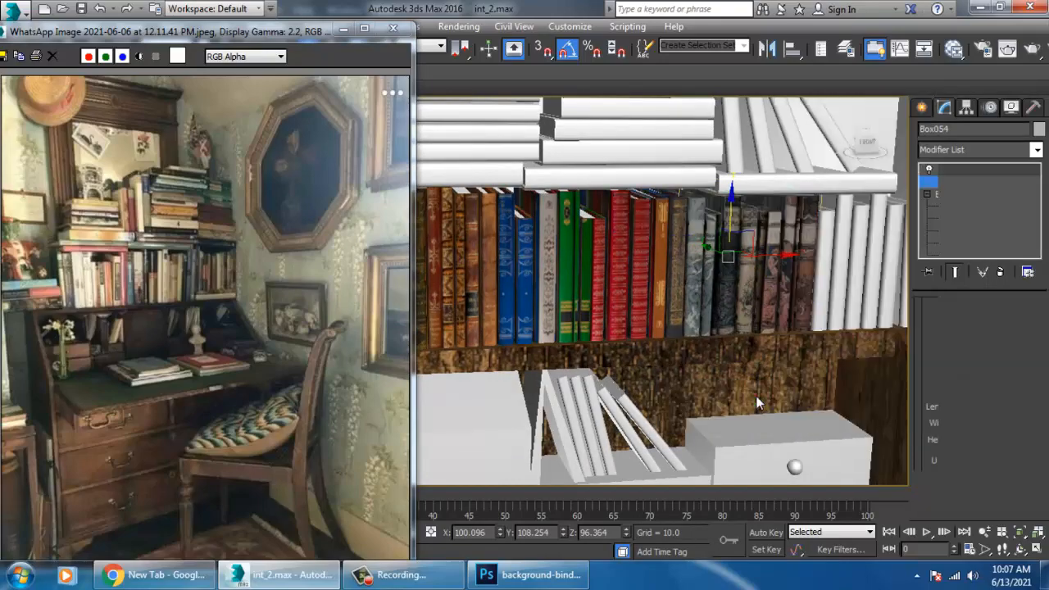
Select the top page polygons of all seven attached books in wireframe view.
{"action": "key", "text": "F3"}
{"action": "scroll", "coordinate": [709, 278], "scroll_direction": "up", "scroll_amount": 8}
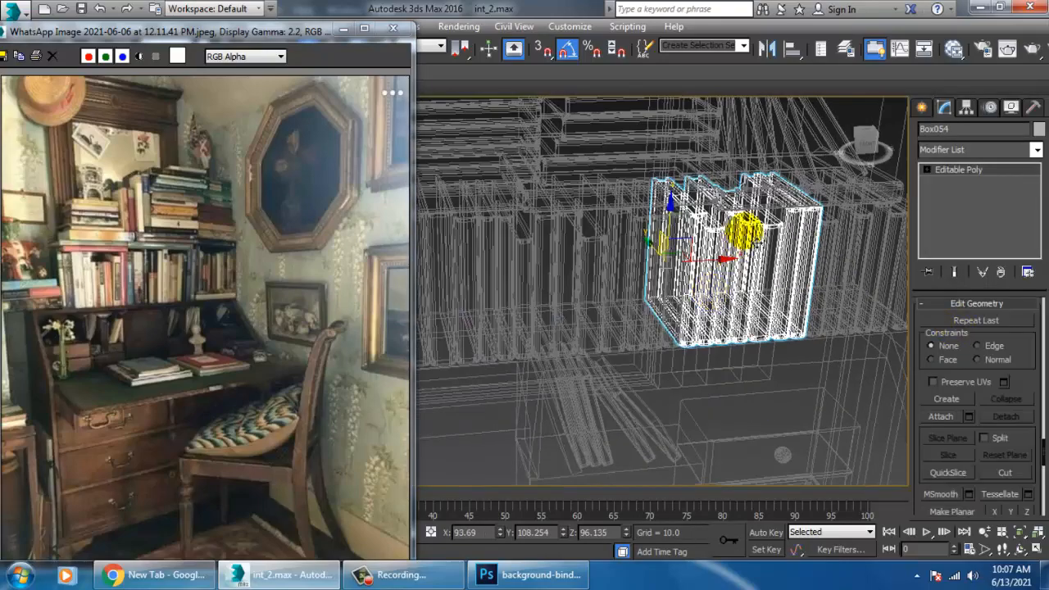
{"action": "key", "text": "4"}
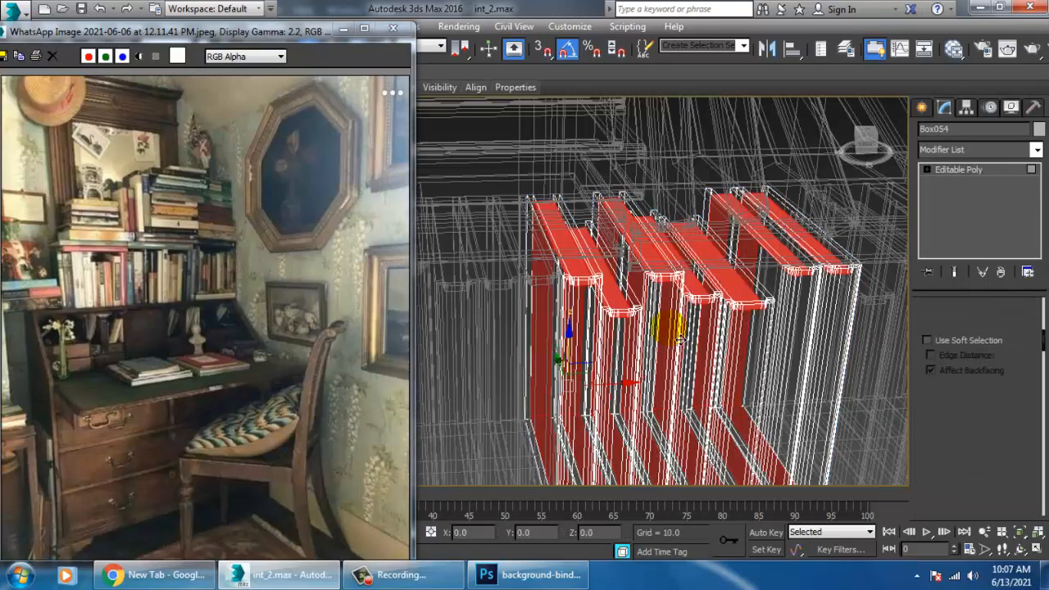
{"action": "middle_click_drag", "start_coordinate": [628, 276], "coordinate": [605, 277], "text": "alt"}
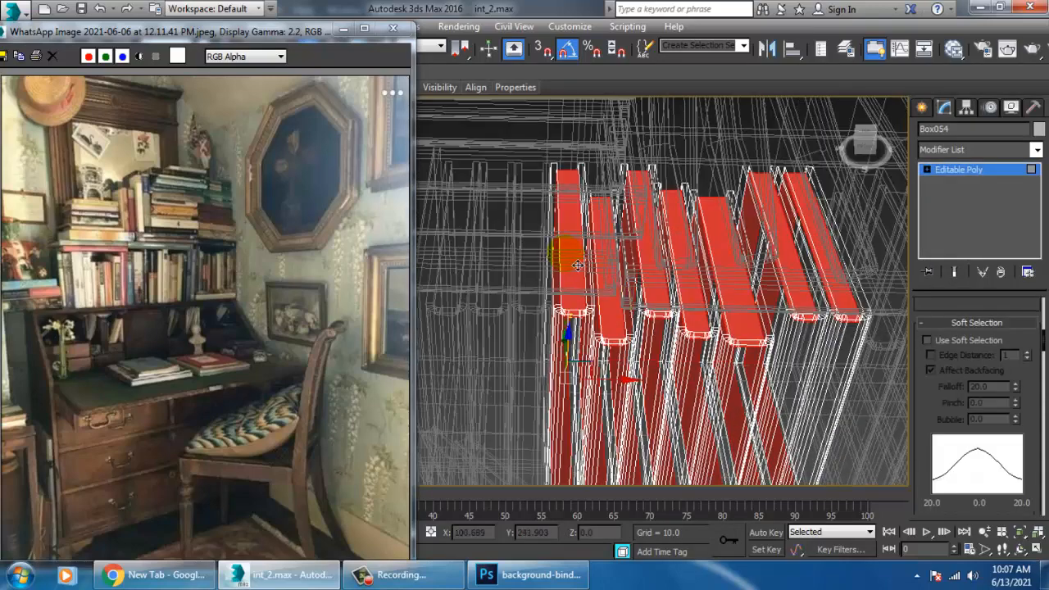
{"action": "left_click", "coordinate": [579, 255]}
{"action": "left_click", "coordinate": [611, 270], "text": "ctrl"}
{"action": "left_click", "coordinate": [664, 271], "text": "ctrl"}
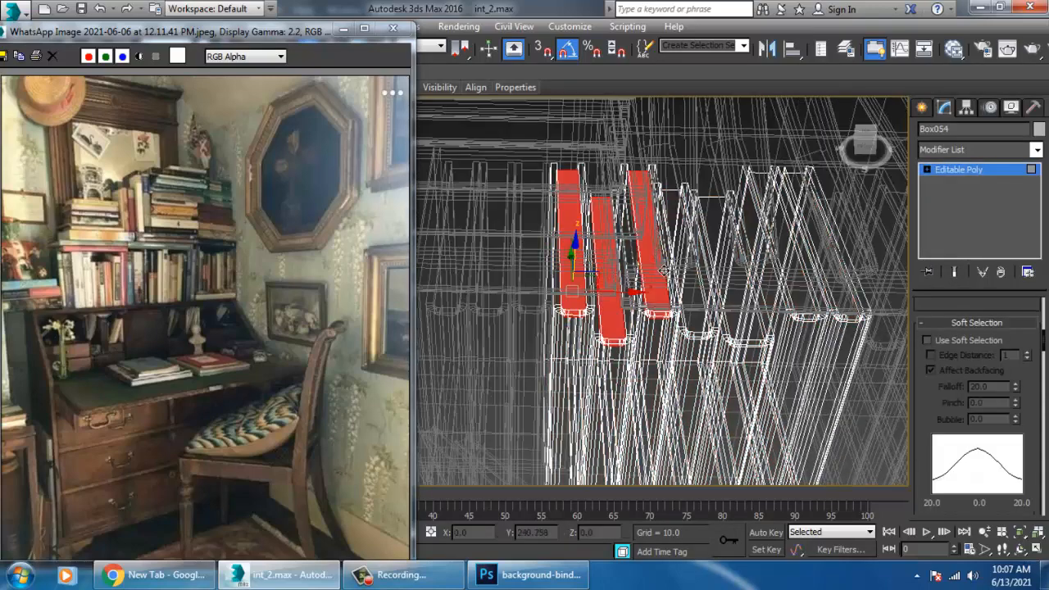
{"action": "left_click", "coordinate": [688, 278], "text": "ctrl"}
{"action": "middle_click_drag", "start_coordinate": [711, 295], "coordinate": [552, 300], "text": "alt"}
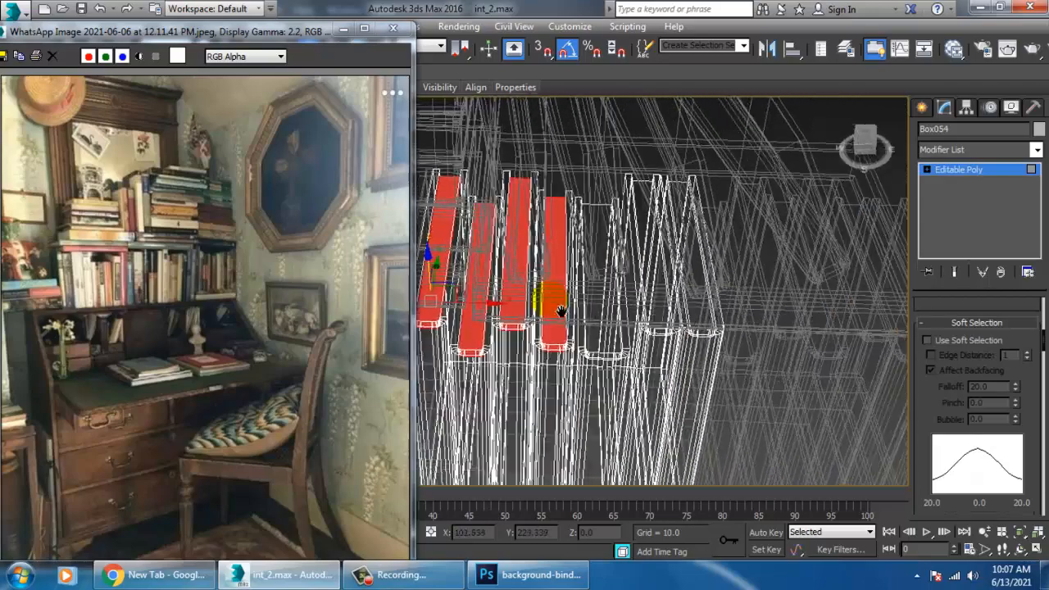
{"action": "left_click", "coordinate": [601, 319], "text": "ctrl"}
{"action": "left_click", "coordinate": [666, 290], "text": "ctrl"}
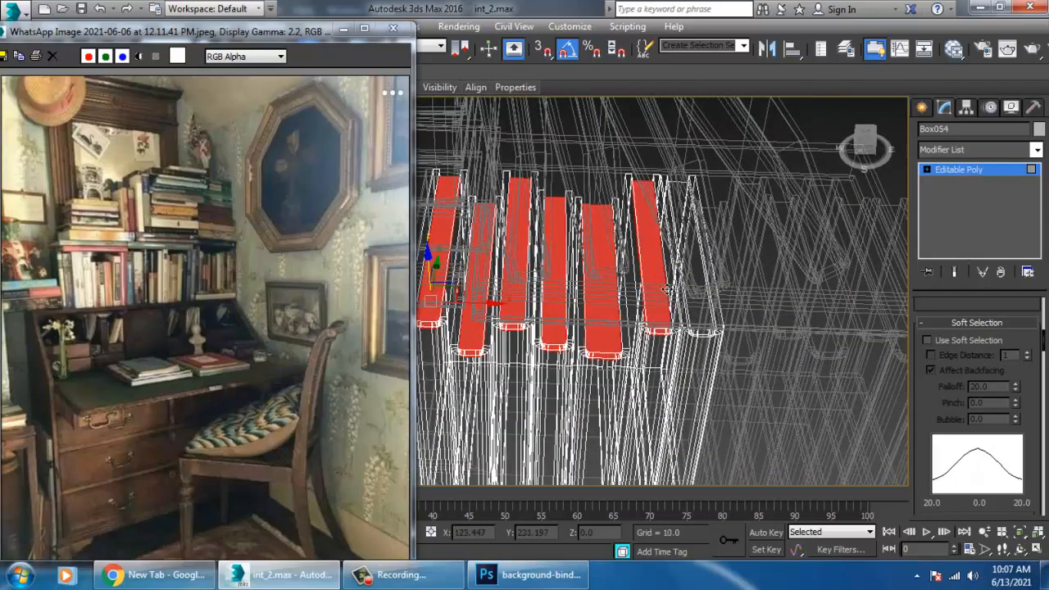
{"action": "left_click", "coordinate": [706, 279], "text": "ctrl"}
Assign the plain white Material #2 to the selected page-top polygons and minimize the Slate Material Editor.
{"action": "mouse_move", "coordinate": [707, 279]}
{"action": "middle_mouse_down", "text": "alt"}
{"action": "mouse_move", "coordinate": [680, 275]}
{"action": "mouse_move", "coordinate": [676, 353]}
{"action": "middle_mouse_up", "text": "alt"}
{"action": "key", "text": "F3"}
{"action": "scroll", "coordinate": [681, 275], "scroll_direction": "up", "scroll_amount": 3}
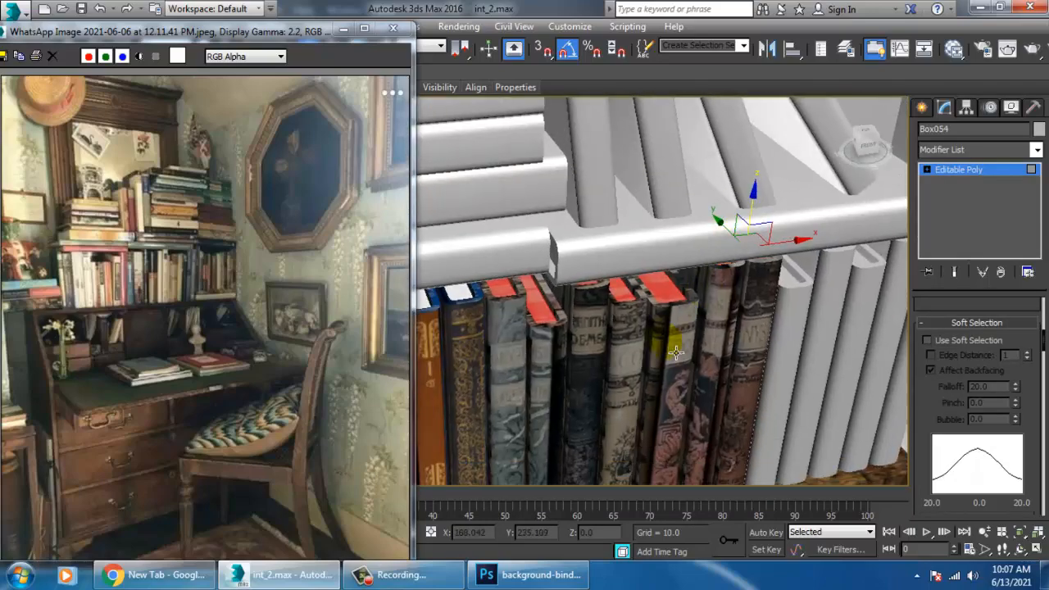
{"action": "middle_click_drag", "start_coordinate": [680, 294], "coordinate": [689, 295], "text": "alt"}
{"action": "scroll", "coordinate": [689, 295], "scroll_direction": "down", "scroll_amount": 3}
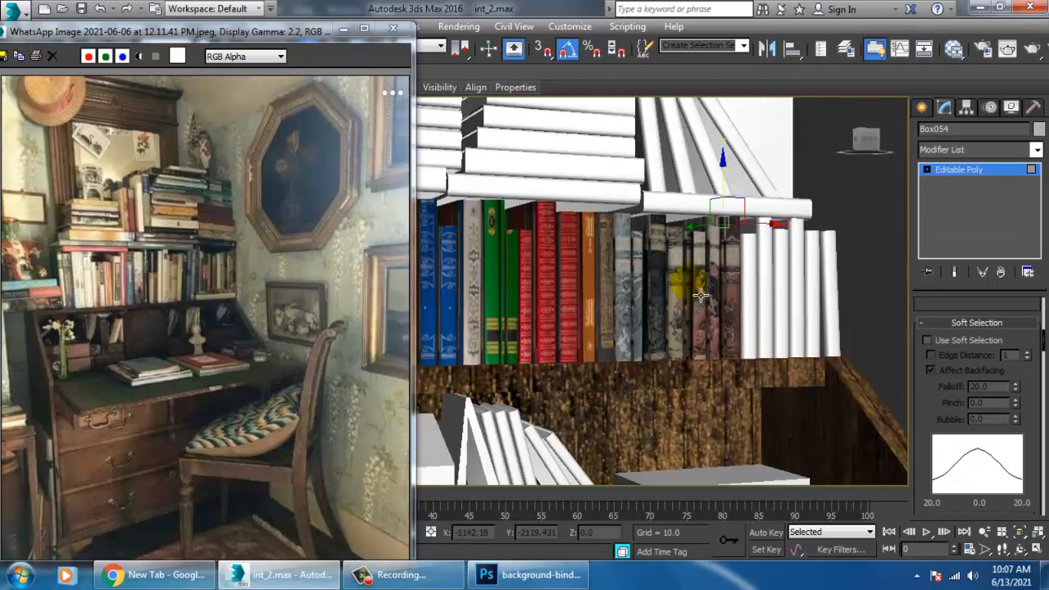
{"action": "key", "text": "m"}
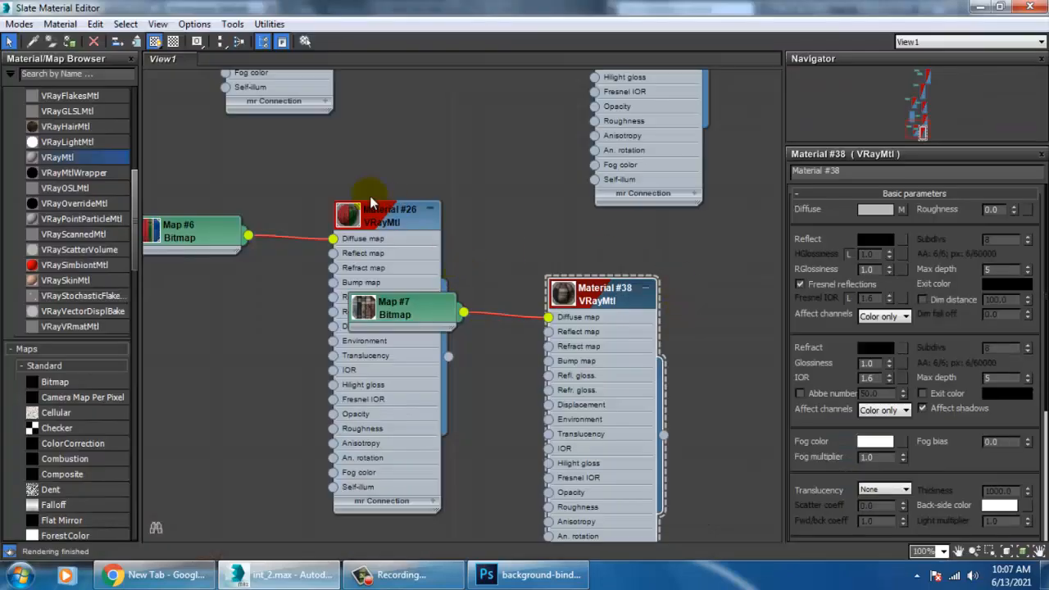
{"action": "key", "text": "ctrl+p"}
{"action": "middle_click_drag", "start_coordinate": [479, 214], "coordinate": [521, 408]}
{"action": "middle_click_drag", "start_coordinate": [445, 221], "coordinate": [504, 389]}
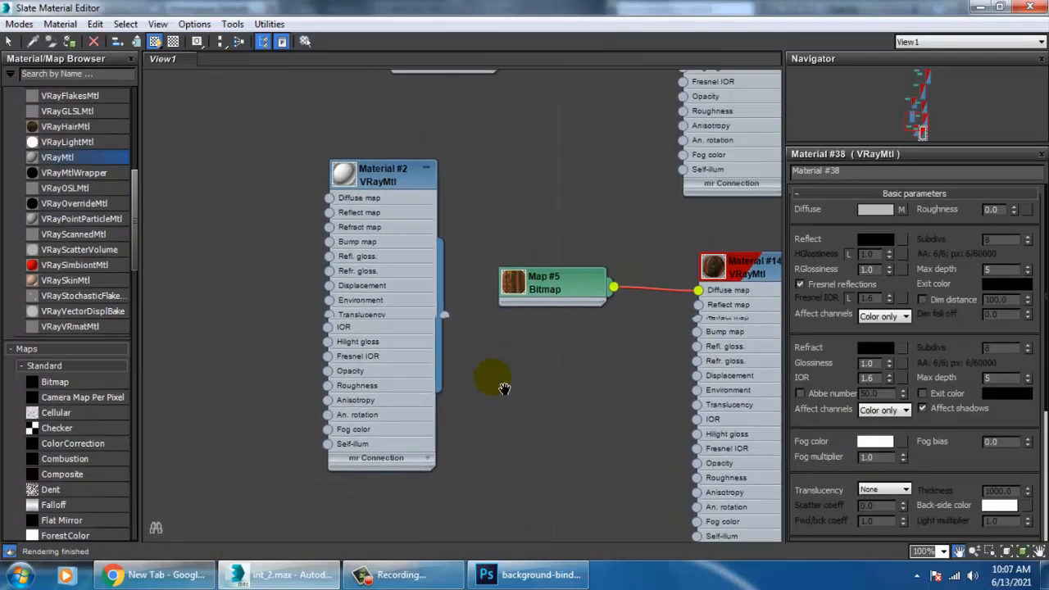
{"action": "left_click", "coordinate": [387, 174]}
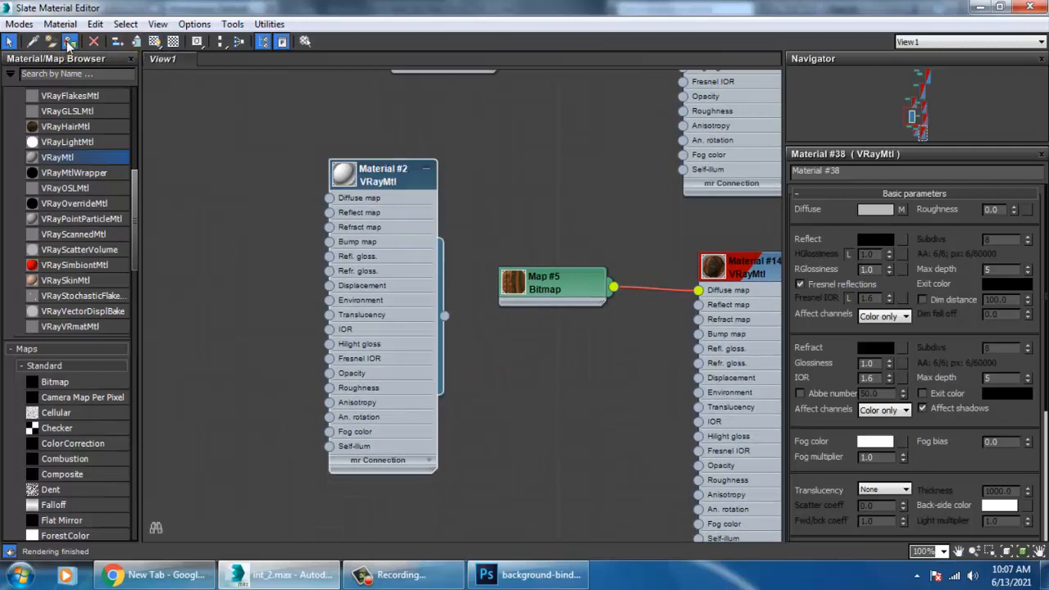
{"action": "left_click", "coordinate": [981, 7]}
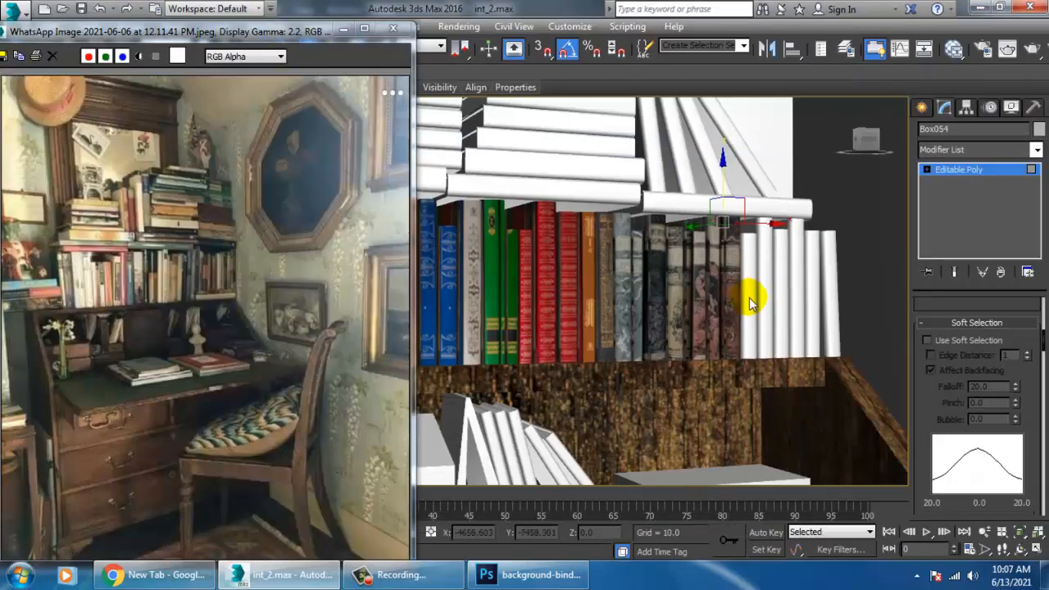
Attach the five other untextured books at the right end of the upright row to the first white one.
{"action": "scroll", "coordinate": [749, 303], "scroll_direction": "down", "scroll_amount": 6}
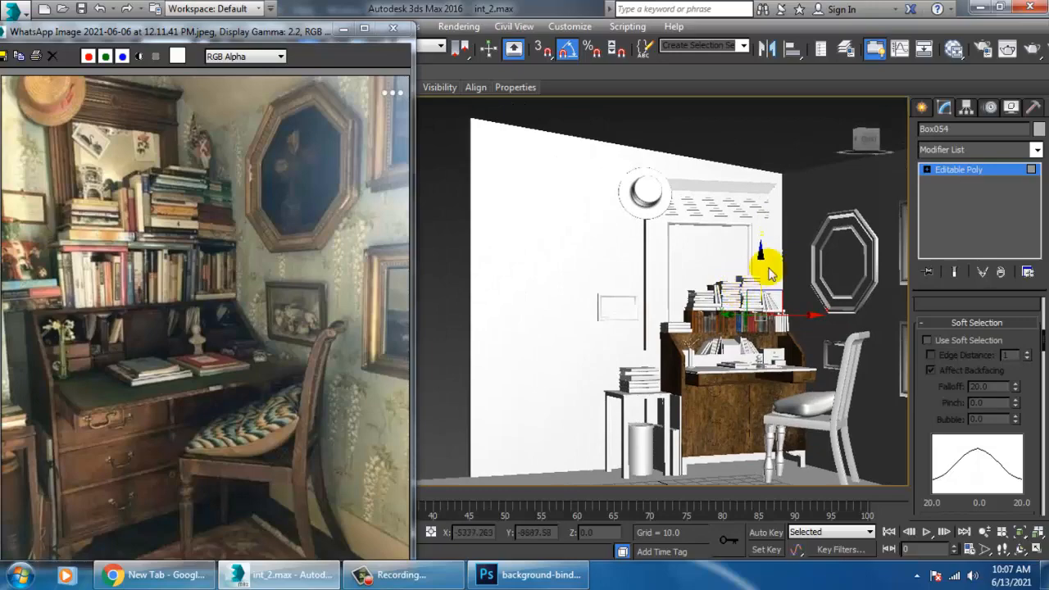
{"action": "scroll", "coordinate": [778, 277], "scroll_direction": "up", "scroll_amount": 10}
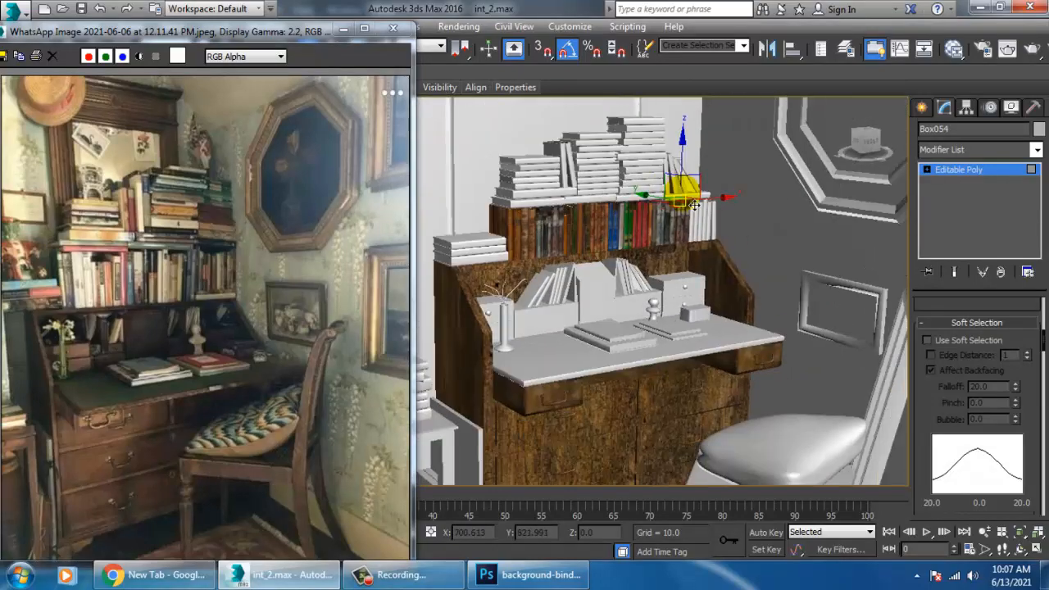
{"action": "scroll", "coordinate": [791, 314], "scroll_direction": "up", "scroll_amount": 6}
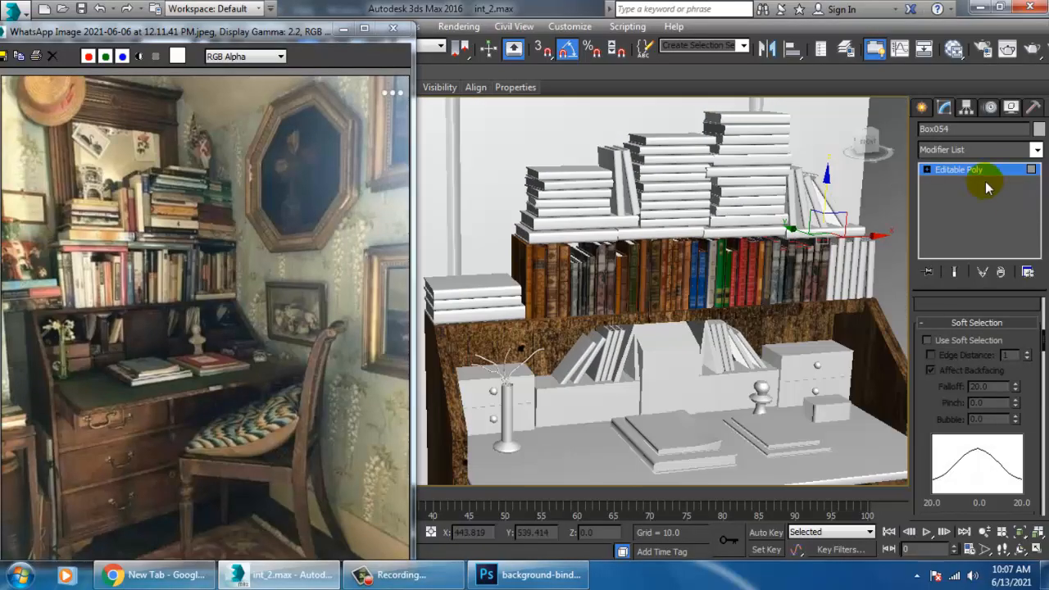
{"action": "scroll", "coordinate": [627, 287], "scroll_direction": "up", "scroll_amount": 8}
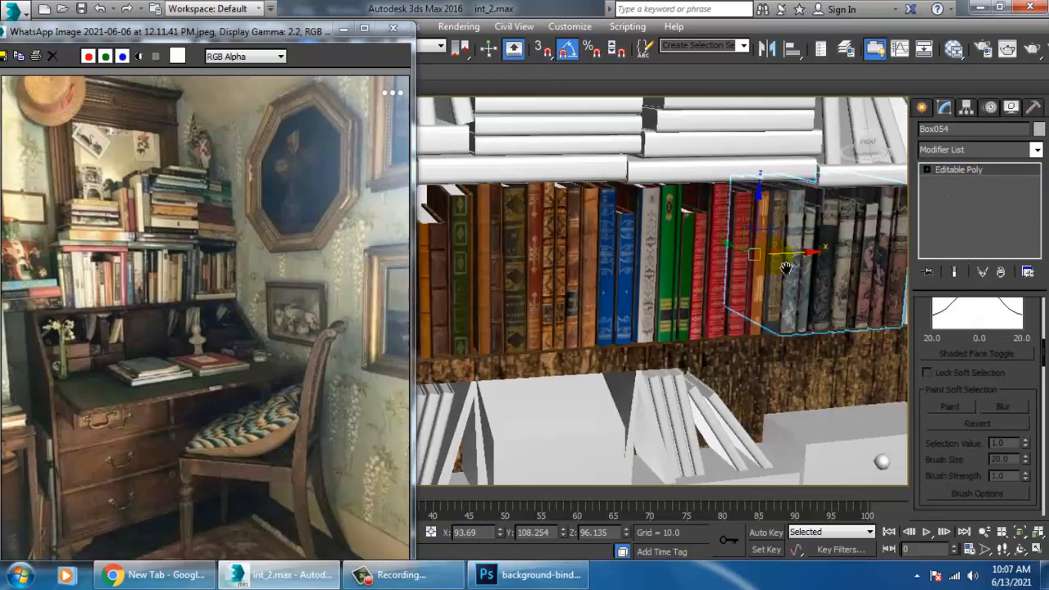
{"action": "scroll", "coordinate": [714, 283], "scroll_direction": "up", "scroll_amount": 5}
{"action": "middle_click_drag", "start_coordinate": [765, 245], "coordinate": [722, 269]}
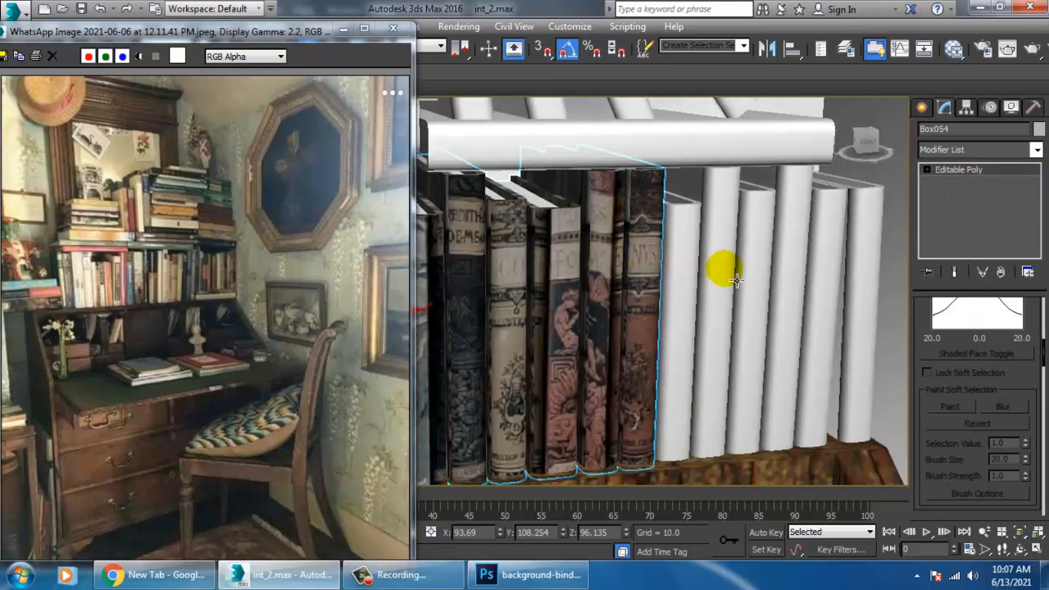
{"action": "left_click", "coordinate": [690, 251]}
{"action": "scroll", "coordinate": [971, 480], "scroll_direction": "down", "scroll_amount": 8}
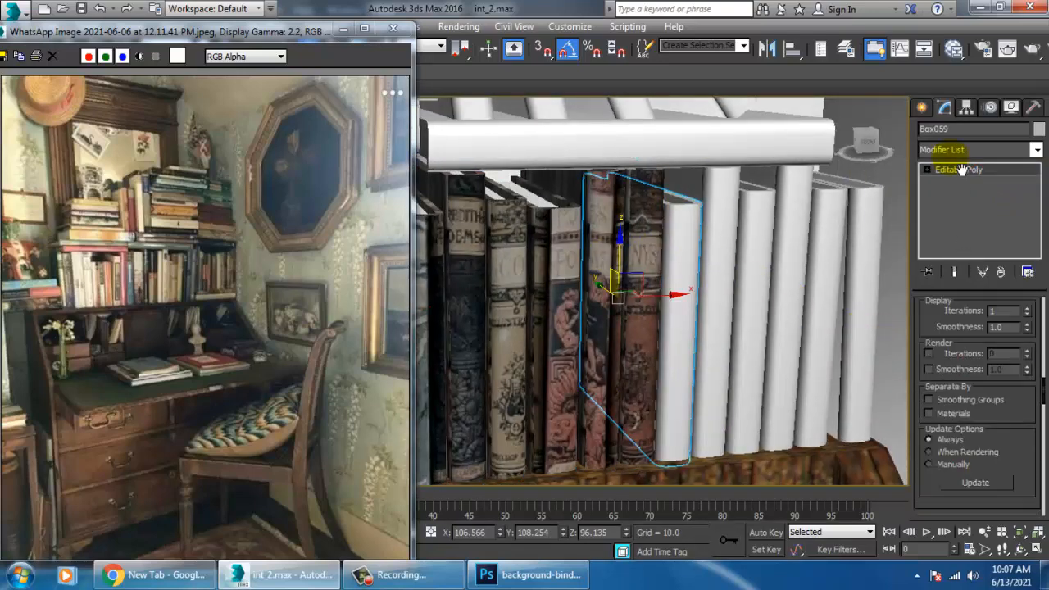
{"action": "scroll", "coordinate": [1004, 409], "scroll_direction": "down", "scroll_amount": 5}
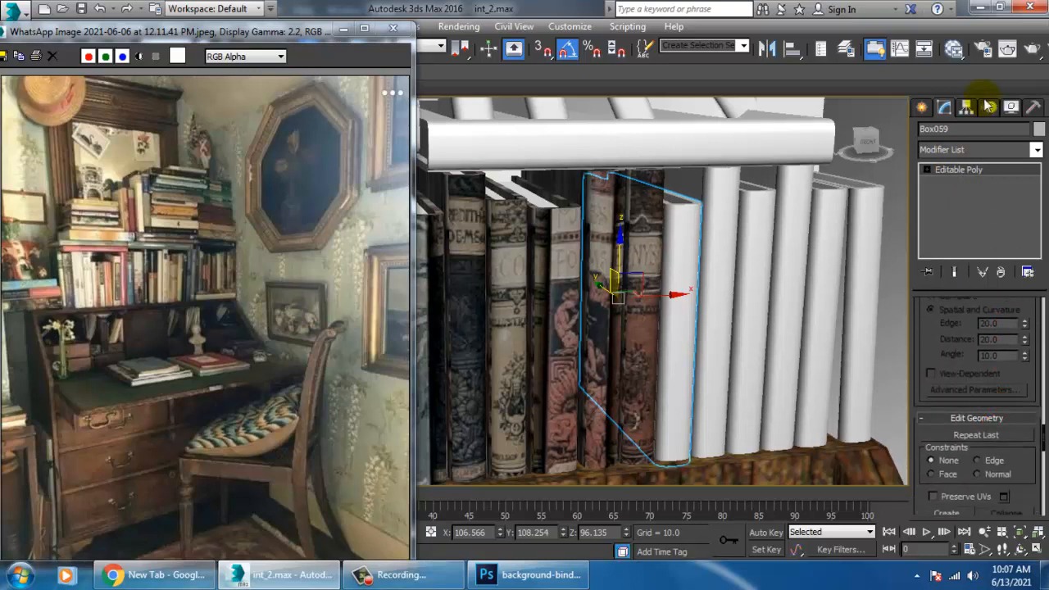
{"action": "scroll", "coordinate": [957, 434], "scroll_direction": "down", "scroll_amount": 1}
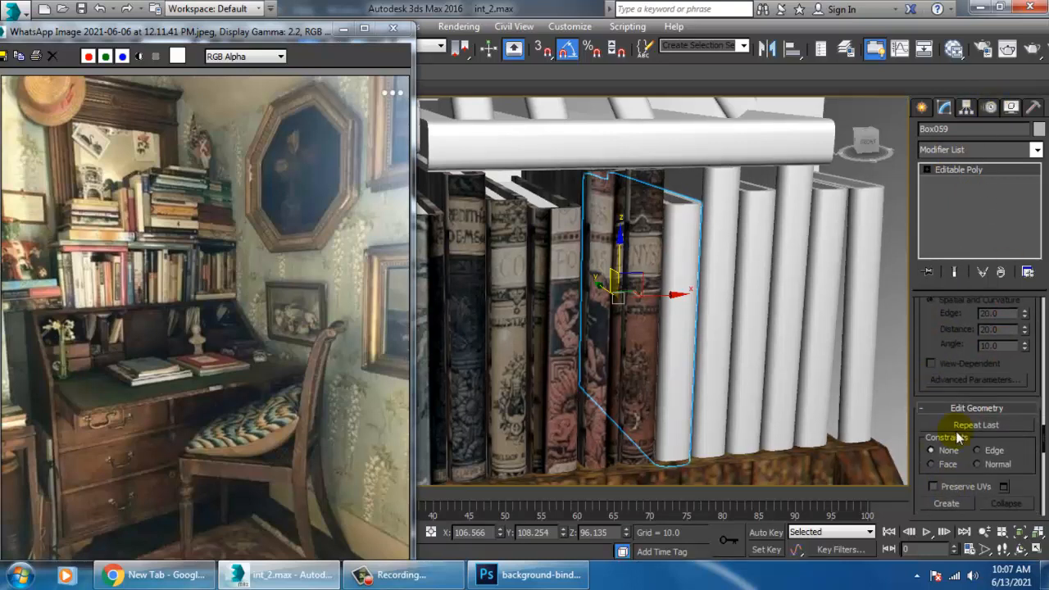
{"action": "left_click_drag", "start_coordinate": [946, 357], "coordinate": [927, 267]}
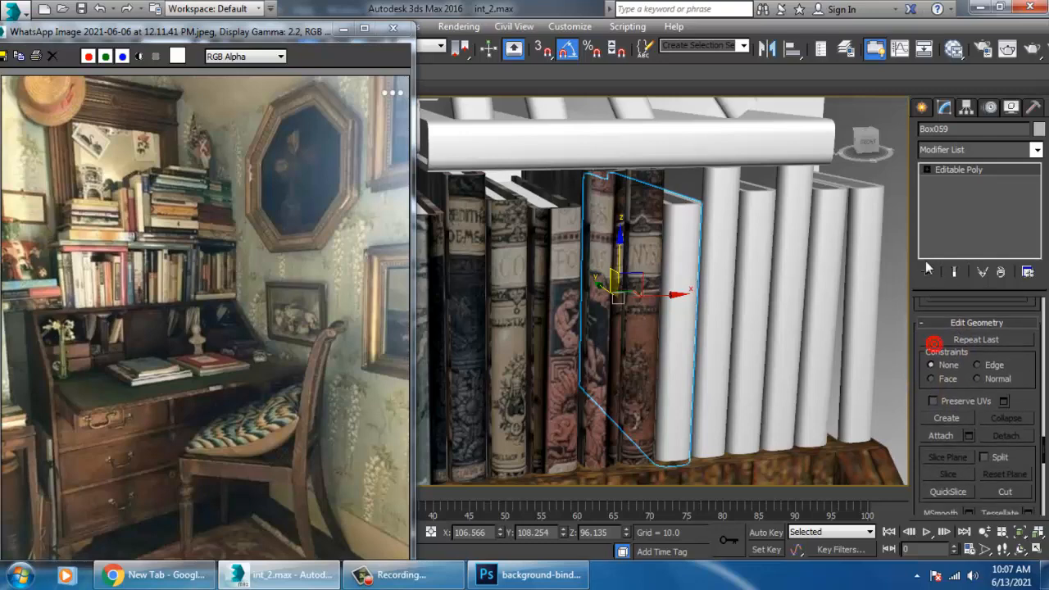
{"action": "left_click", "coordinate": [719, 264]}
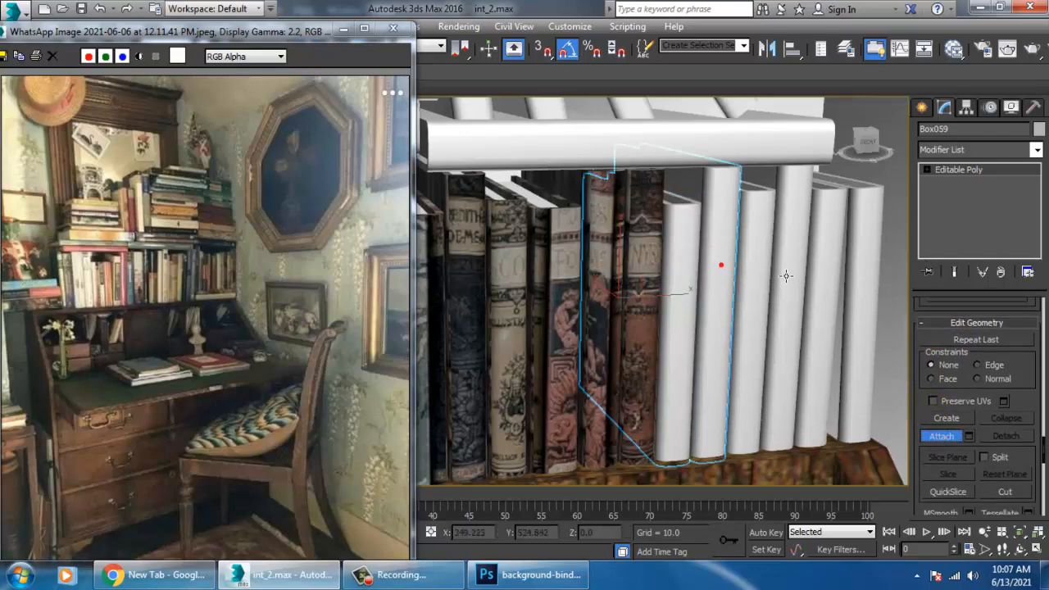
{"action": "left_click", "coordinate": [759, 250]}
{"action": "left_click", "coordinate": [793, 240]}
{"action": "left_click", "coordinate": [832, 246]}
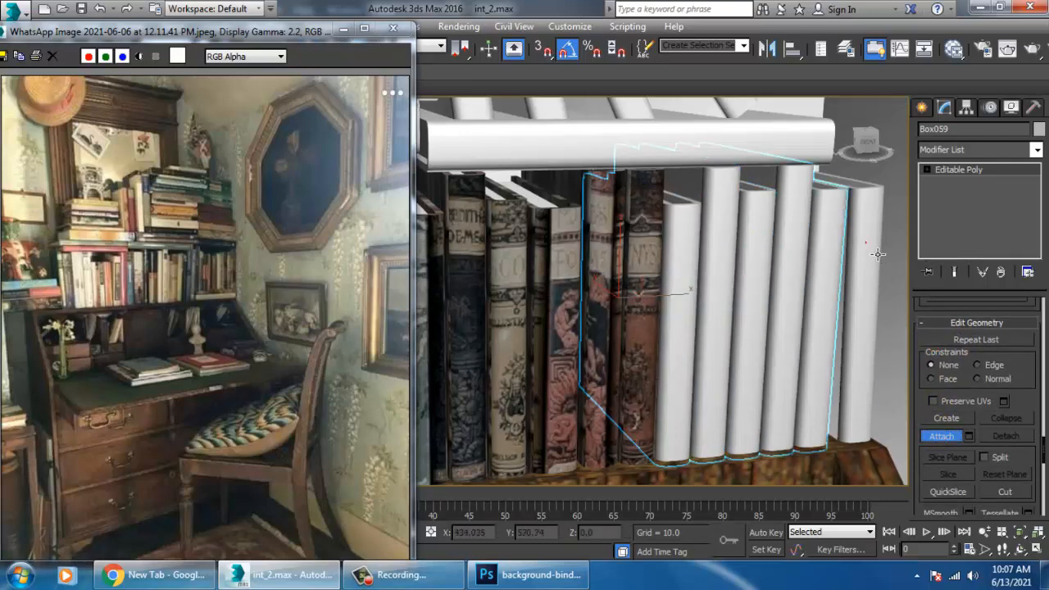
{"action": "left_click", "coordinate": [865, 246]}
Create a VRayMtl with the red, green and blue "background-bin..." book-spine bitmap as its diffuse map and assign it to the attached books.
{"action": "scroll", "coordinate": [738, 330], "scroll_direction": "down", "scroll_amount": 5}
{"action": "scroll", "coordinate": [738, 330], "scroll_direction": "up", "scroll_amount": 4}
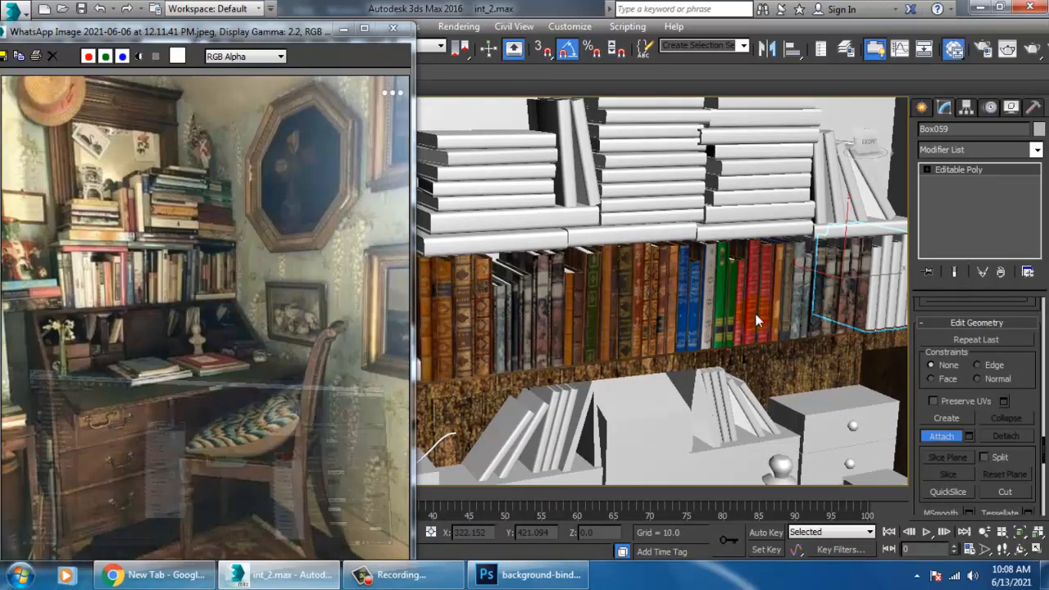
{"action": "key", "text": "m"}
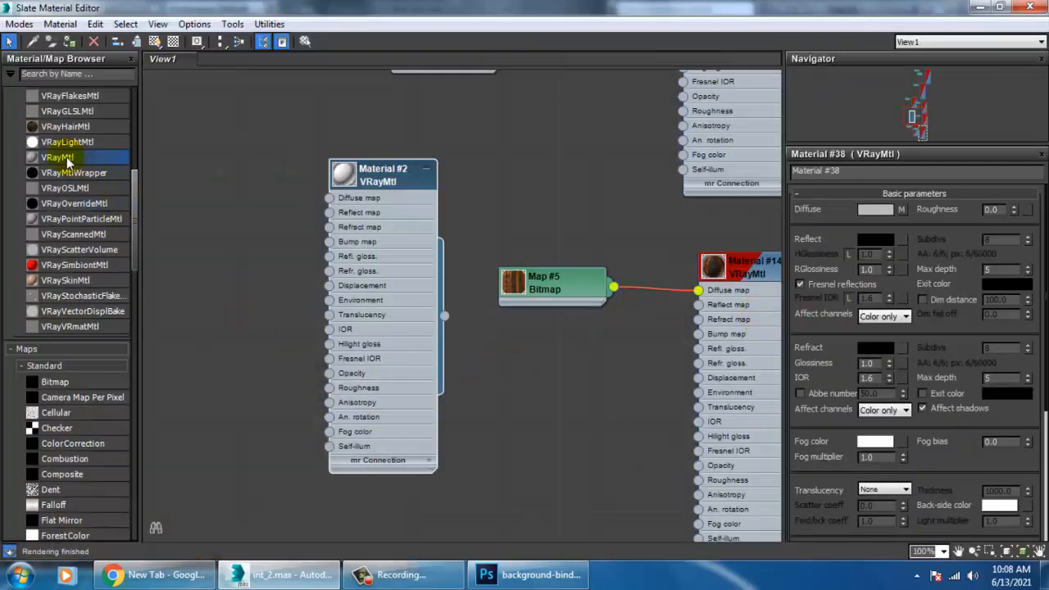
{"action": "left_click_drag", "start_coordinate": [573, 410], "coordinate": [572, 410]}
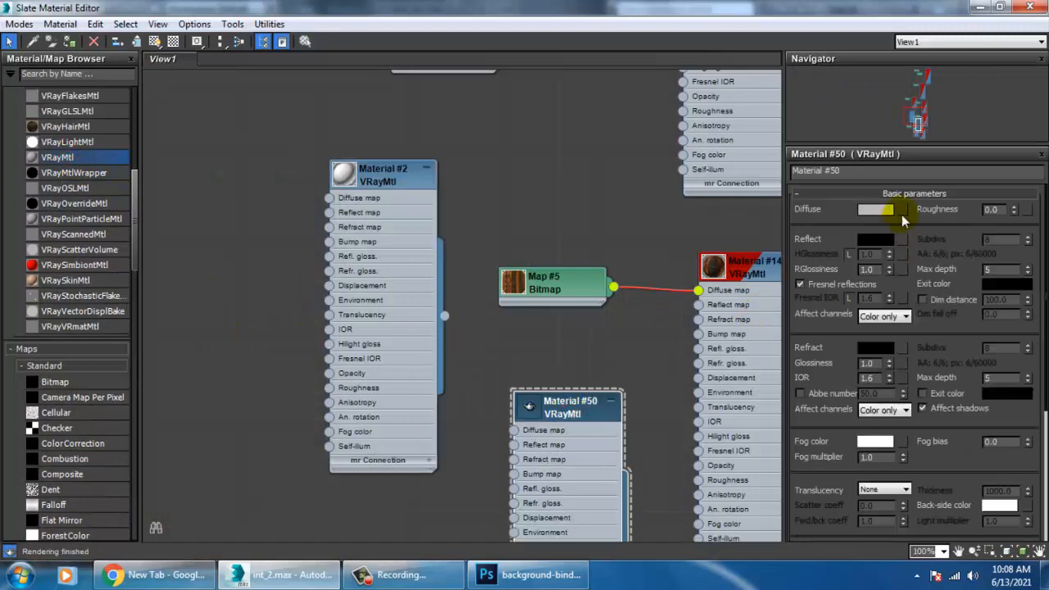
{"action": "left_click", "coordinate": [901, 210]}
{"action": "double_click", "coordinate": [408, 112]}
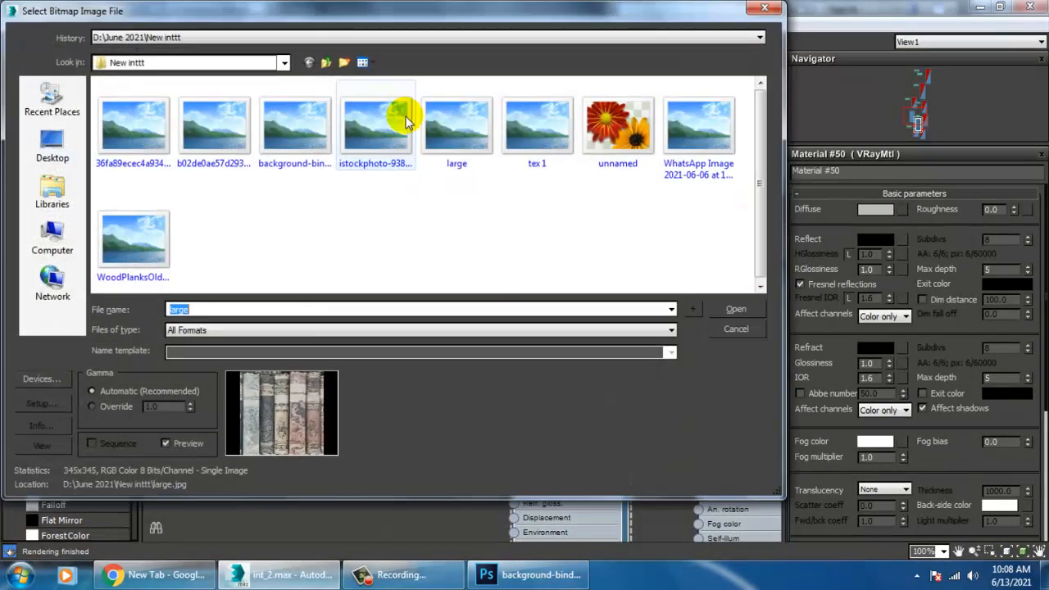
{"action": "left_click", "coordinate": [205, 134]}
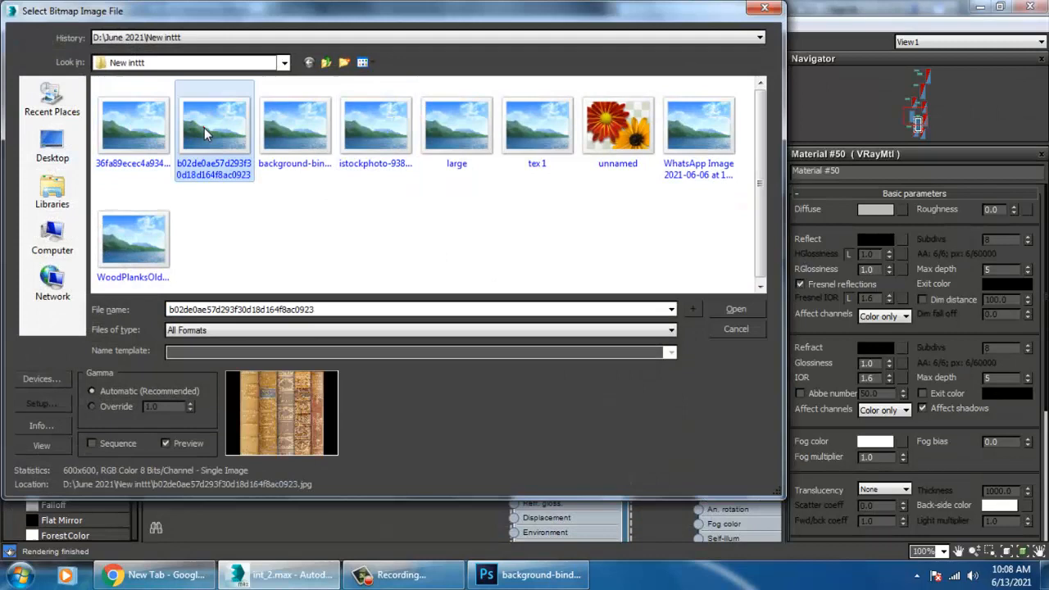
{"action": "left_click", "coordinate": [293, 130]}
{"action": "double_click", "coordinate": [308, 127]}
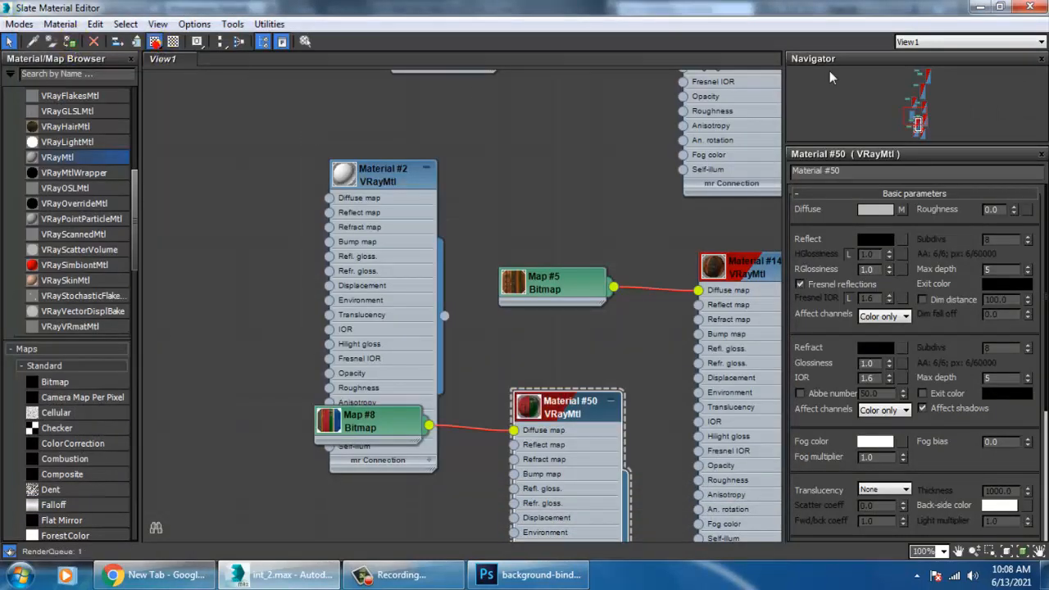
{"action": "left_click", "coordinate": [980, 7]}
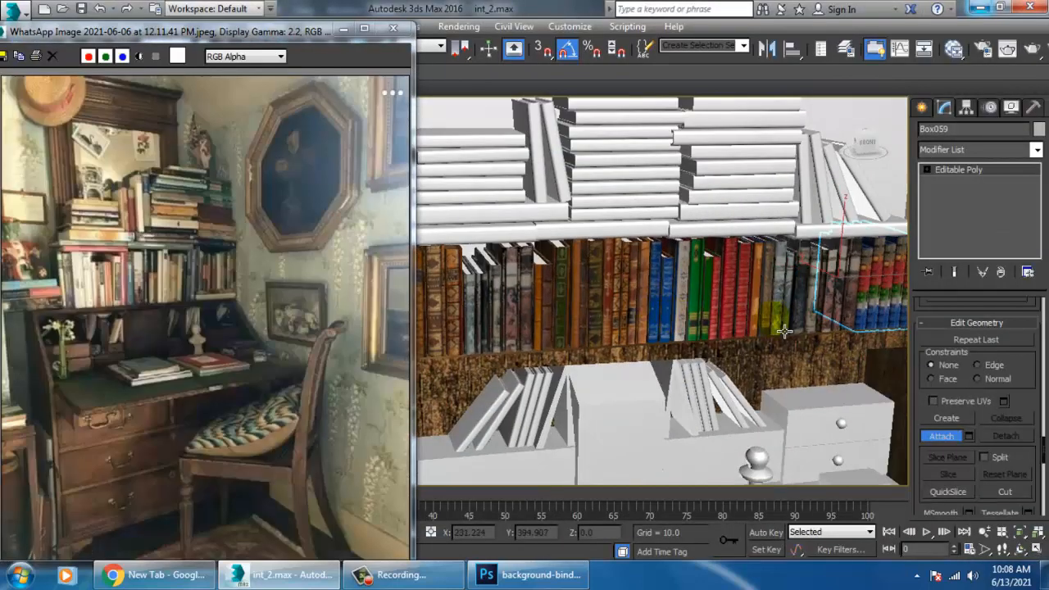
Add a UVW Map modifier with Box mapping to the attached books at the row's end.
{"action": "middle_click_drag", "start_coordinate": [784, 331], "coordinate": [732, 346]}
{"action": "left_click", "coordinate": [981, 152]}
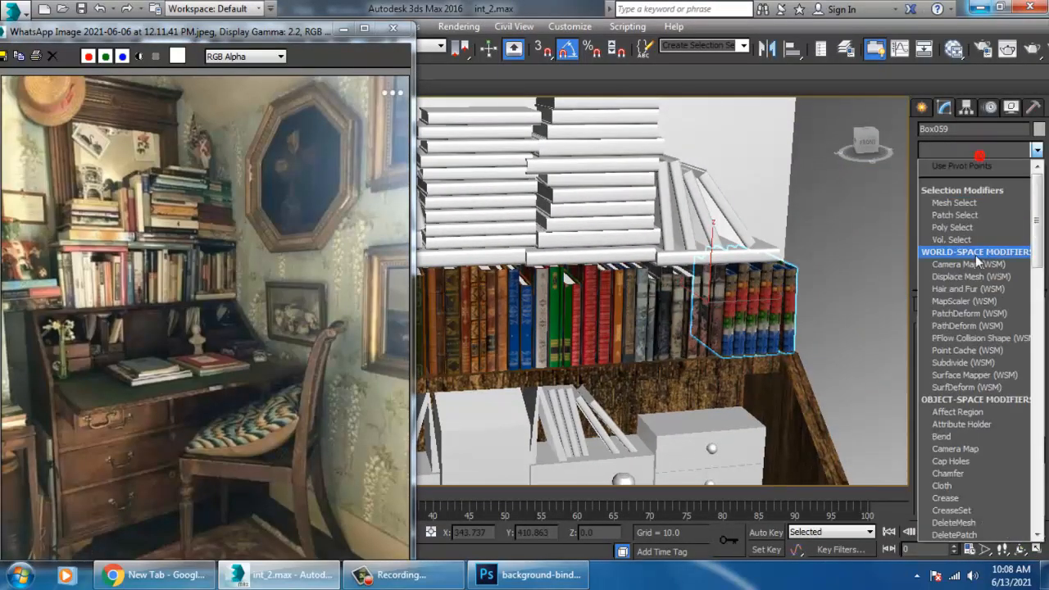
{"action": "scroll", "coordinate": [978, 261], "scroll_direction": "down", "scroll_amount": 10}
{"action": "left_click", "coordinate": [967, 399]}
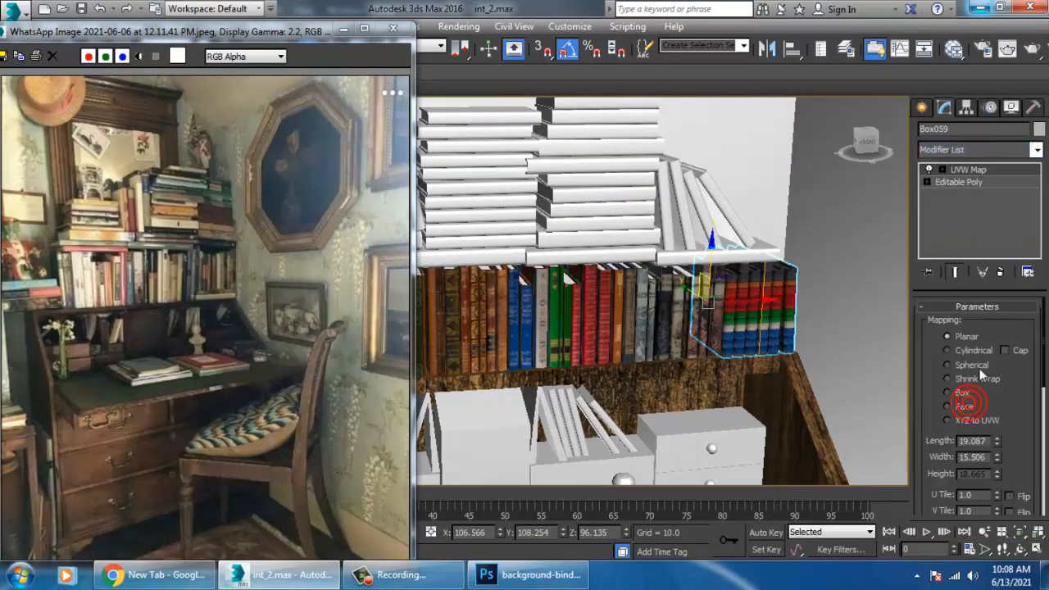
{"action": "left_click", "coordinate": [963, 394]}
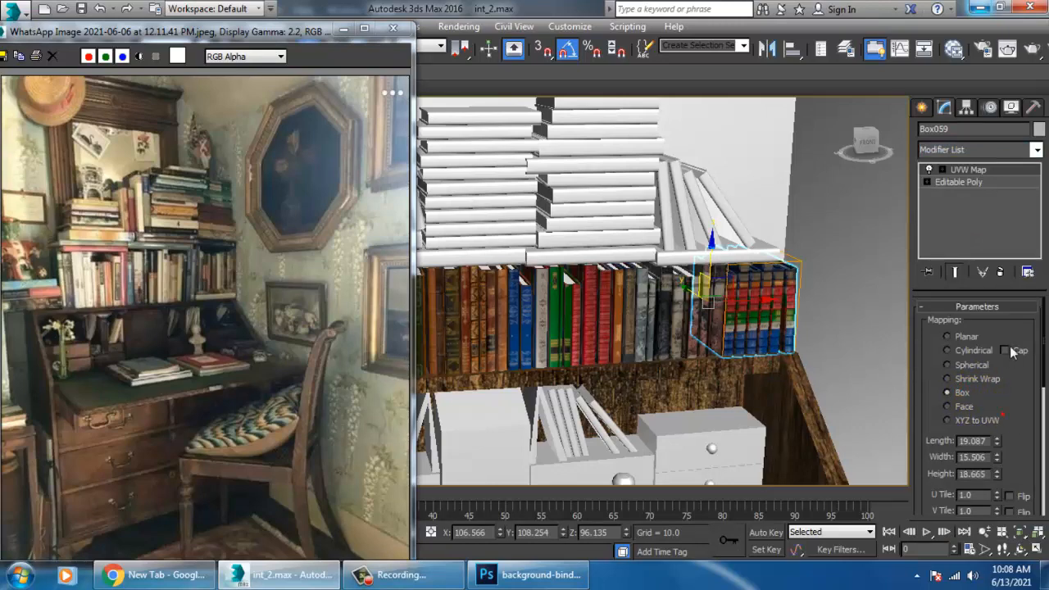
Rotate the UVW Map gizmo so the book-spine image stands upright and fit the mapping to the books.
{"action": "left_click", "coordinate": [942, 170]}
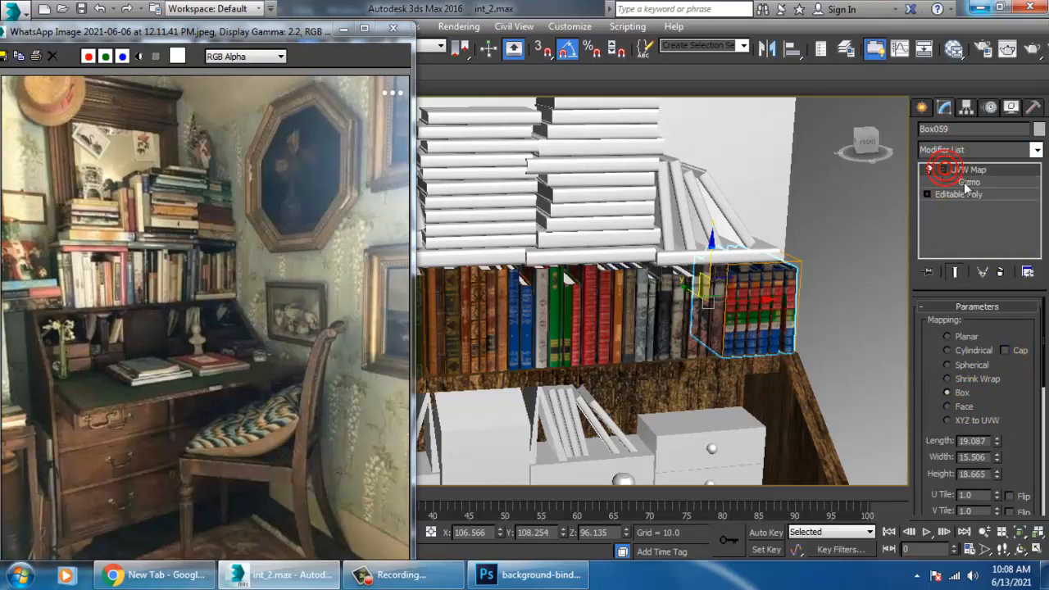
{"action": "left_click", "coordinate": [968, 183]}
{"action": "key", "text": "e"}
{"action": "left_click_drag", "start_coordinate": [719, 282], "coordinate": [703, 283]}
{"action": "left_click_drag", "start_coordinate": [1045, 443], "coordinate": [1026, 181]}
{"action": "left_click", "coordinate": [950, 387]}
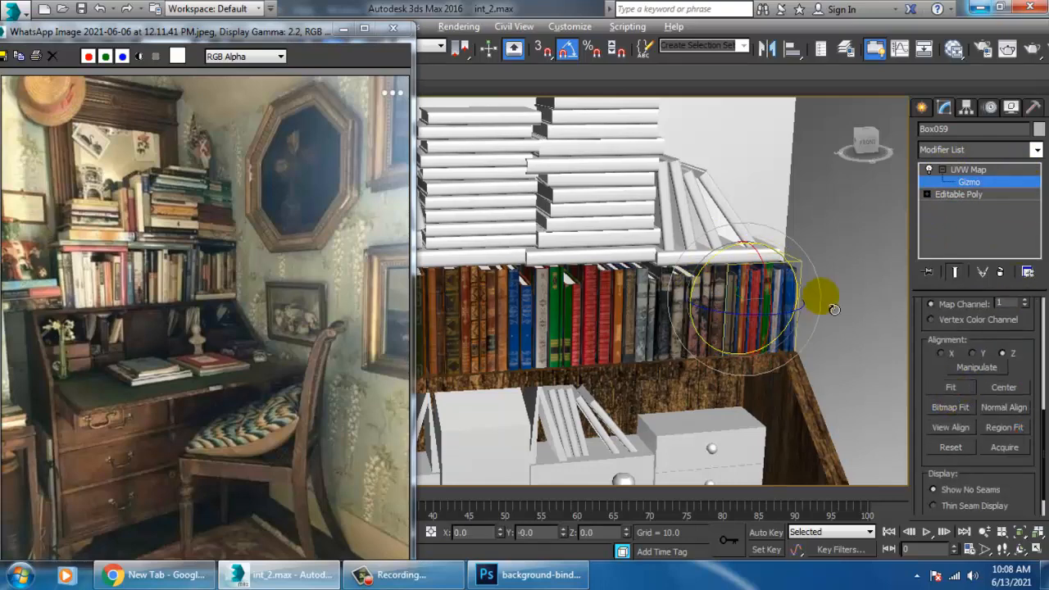
Set the width of the books' box mapping to 40.522 so each spine matches one book.
{"action": "scroll", "coordinate": [803, 319], "scroll_direction": "up", "scroll_amount": 4}
{"action": "middle_click_drag", "start_coordinate": [779, 325], "coordinate": [792, 327], "text": "alt"}
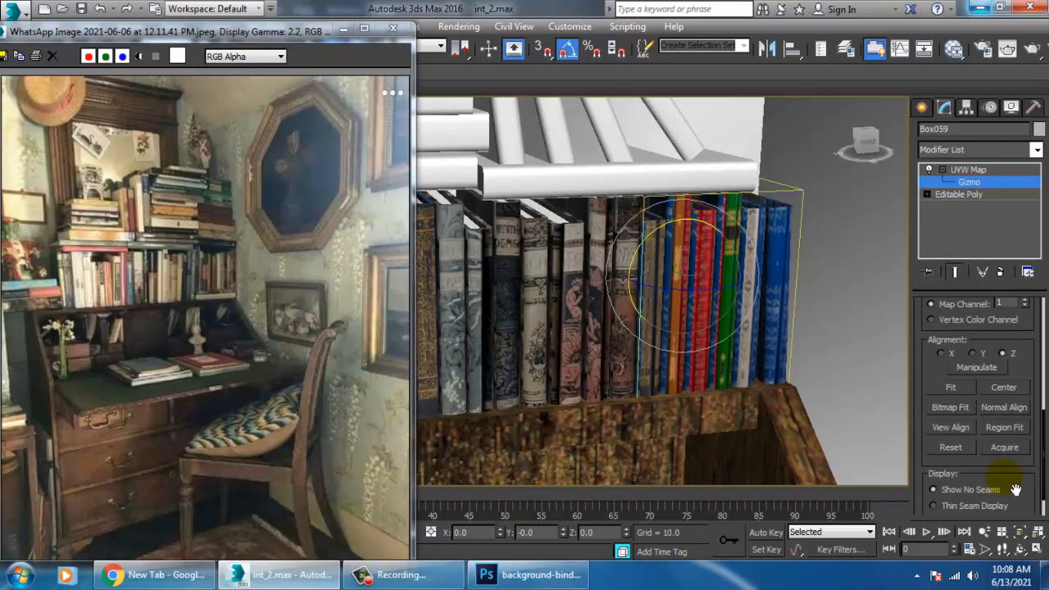
{"action": "left_click_drag", "start_coordinate": [1017, 378], "coordinate": [1015, 491]}
{"action": "left_click_drag", "start_coordinate": [1036, 322], "coordinate": [1010, 344]}
{"action": "scroll", "coordinate": [772, 347], "scroll_direction": "down", "scroll_amount": 5}
{"action": "scroll", "coordinate": [772, 348], "scroll_direction": "up", "scroll_amount": 4}
{"action": "key", "text": "w"}
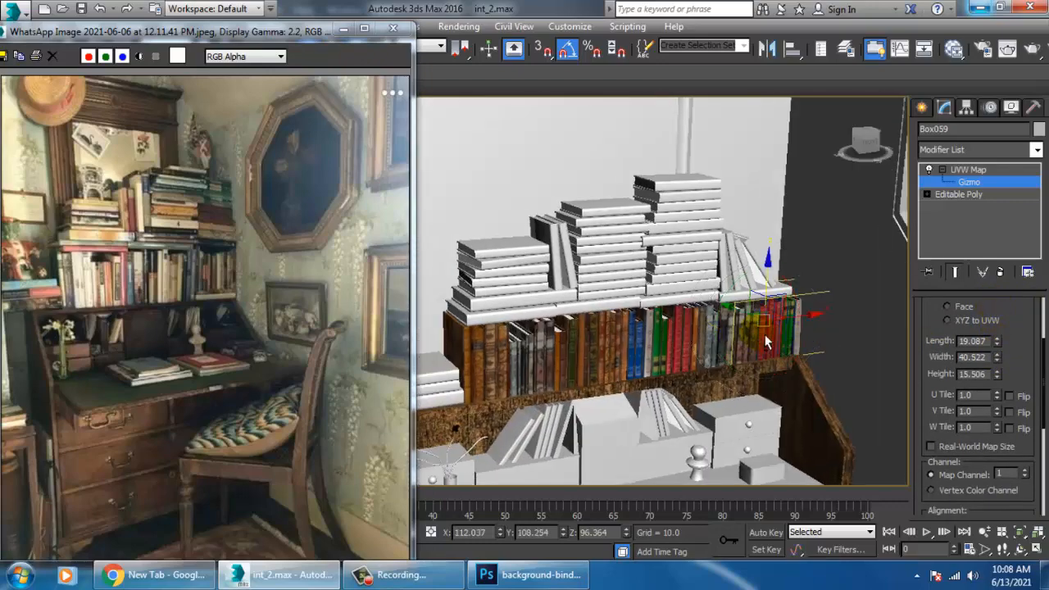
Convert the mapped end group of six books to an Editable Poly.
{"action": "right_click", "coordinate": [757, 327]}
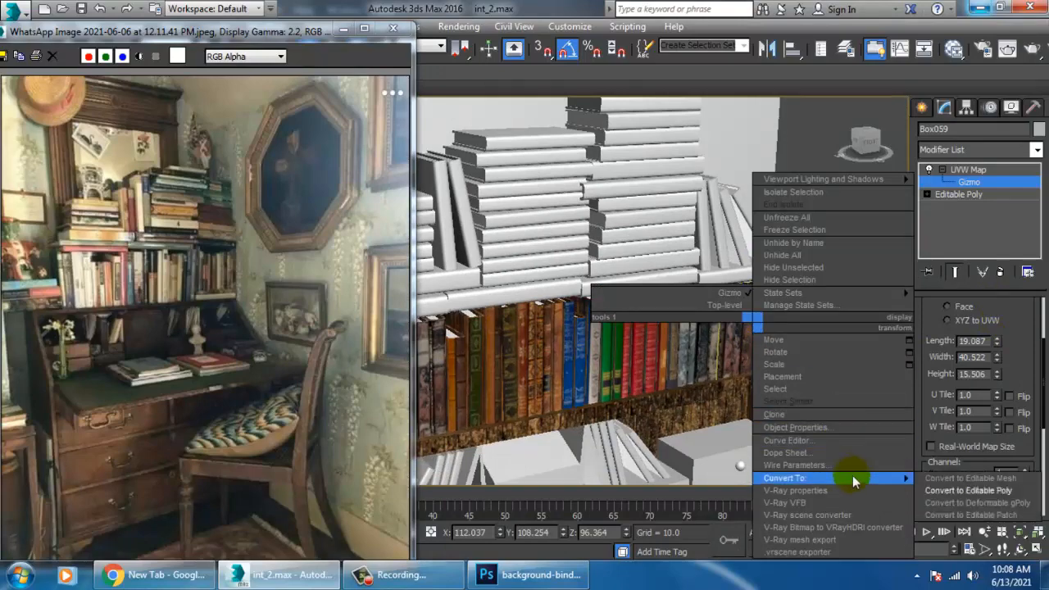
{"action": "mouse_move", "coordinate": [853, 475]}
{"action": "left_click", "coordinate": [978, 490]}
Select only the top page polygons of the six attached end books in wireframe view.
{"action": "scroll", "coordinate": [795, 328], "scroll_direction": "up", "scroll_amount": 6}
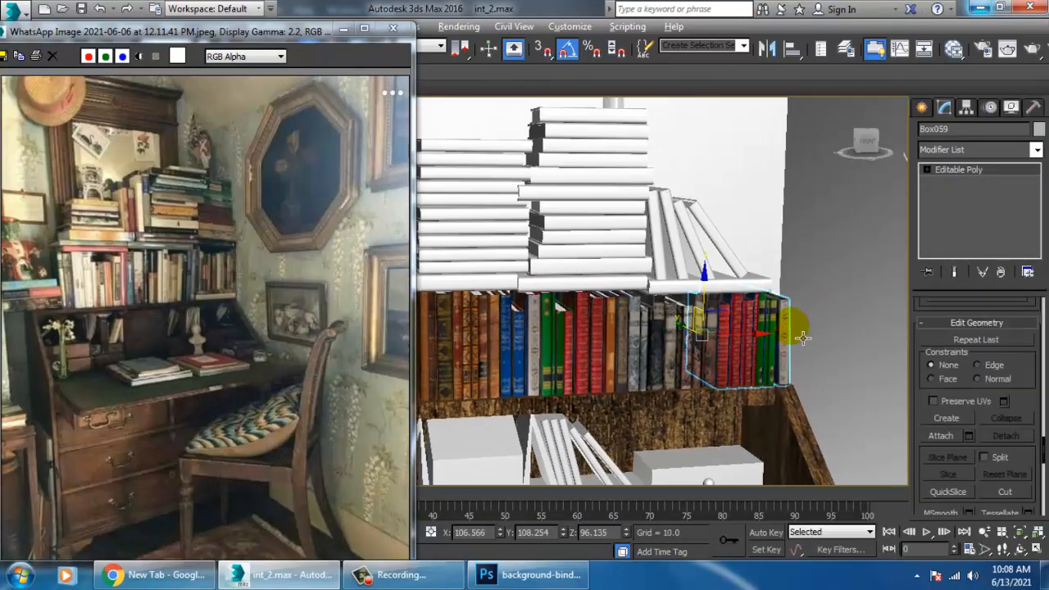
{"action": "middle_click_drag", "start_coordinate": [803, 360], "coordinate": [808, 370], "text": "alt"}
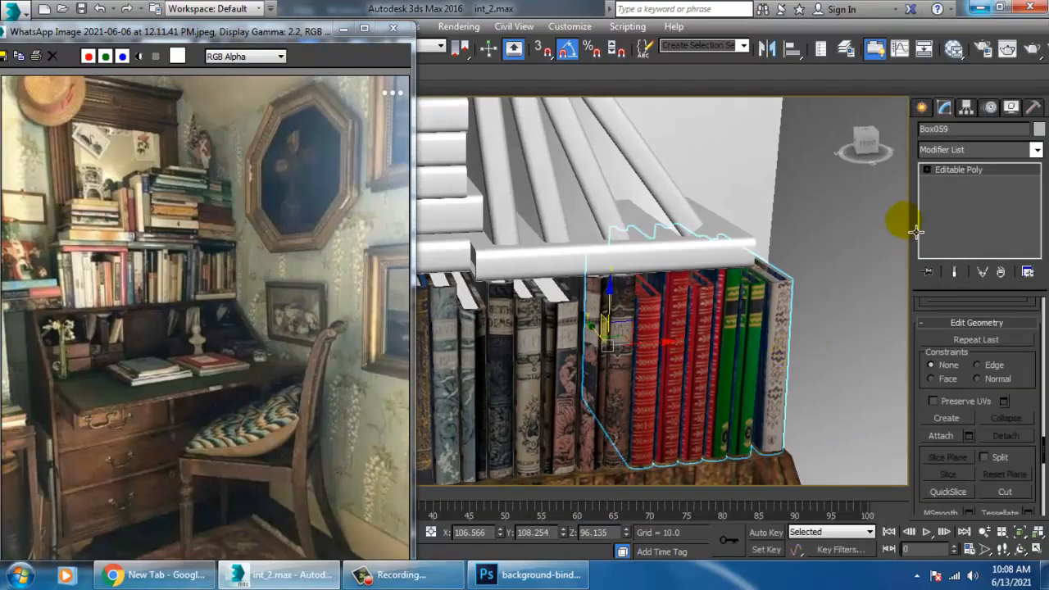
{"action": "left_click", "coordinate": [927, 169]}
{"action": "left_click", "coordinate": [958, 218]}
{"action": "left_click", "coordinate": [717, 264]}
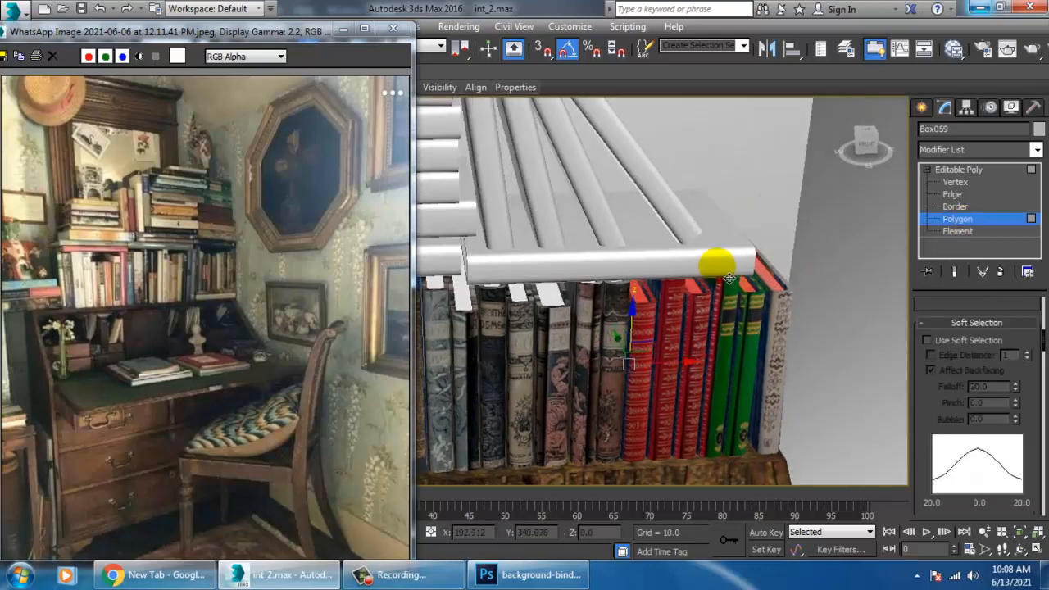
{"action": "key", "text": "F3"}
{"action": "middle_click_drag", "start_coordinate": [649, 292], "coordinate": [645, 300], "text": "alt"}
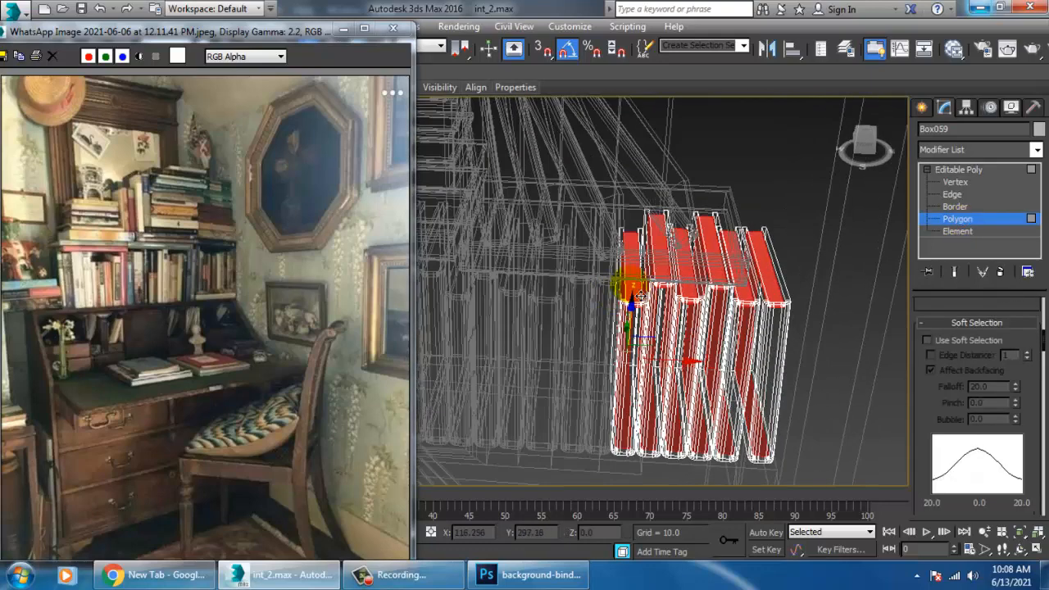
{"action": "left_click", "coordinate": [631, 285]}
{"action": "left_click", "coordinate": [664, 274], "text": "ctrl"}
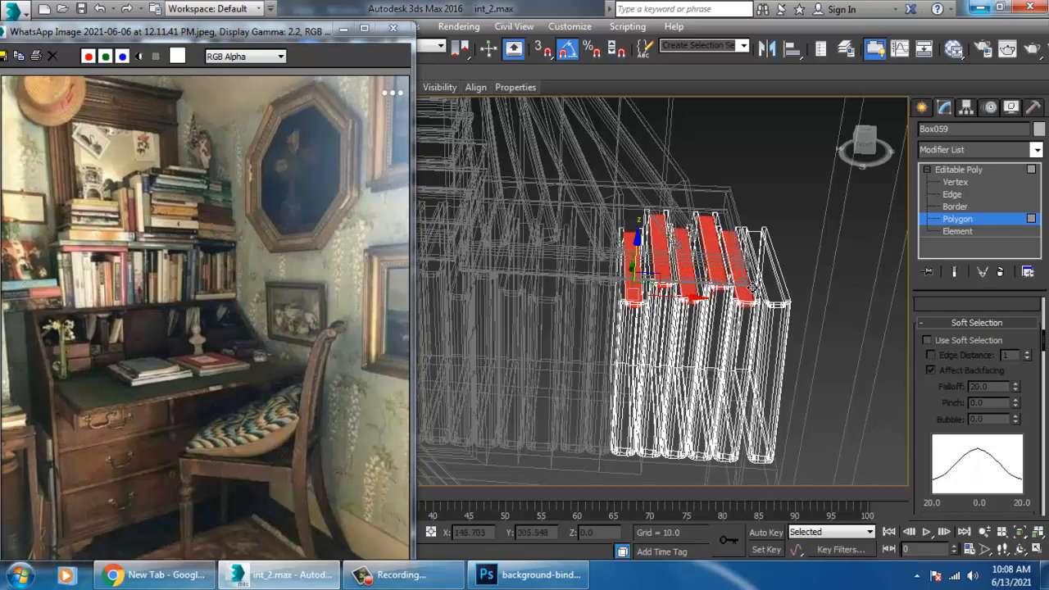
{"action": "middle_click_drag", "start_coordinate": [663, 293], "coordinate": [693, 262], "text": "alt"}
{"action": "middle_click_drag", "start_coordinate": [693, 262], "coordinate": [684, 246], "text": "alt"}
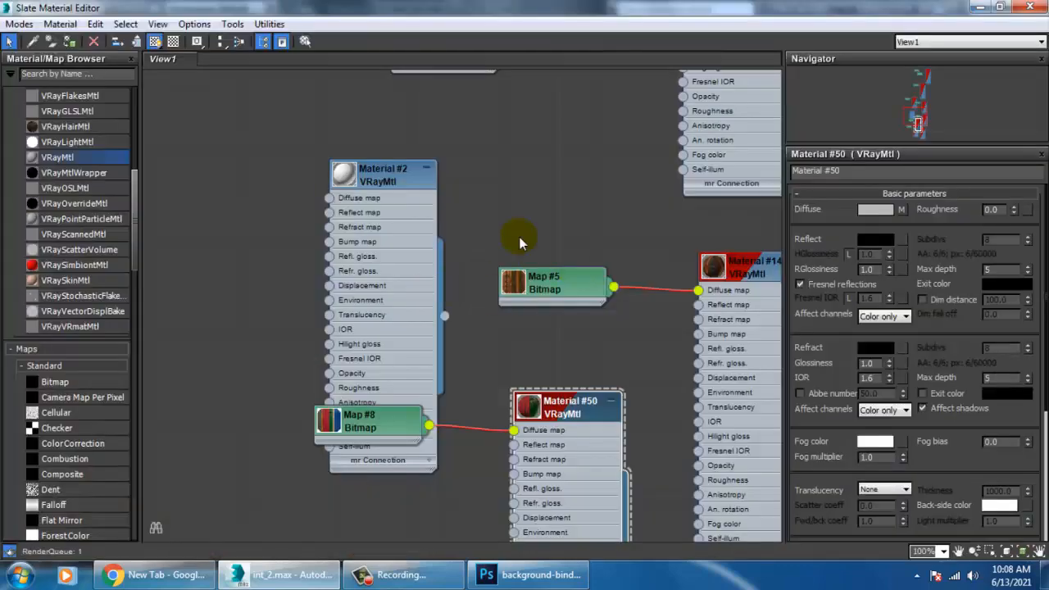
Assign the plain white Material #2 to the six books' page tops and return the viewport to shaded display.
{"action": "left_click", "coordinate": [399, 182]}
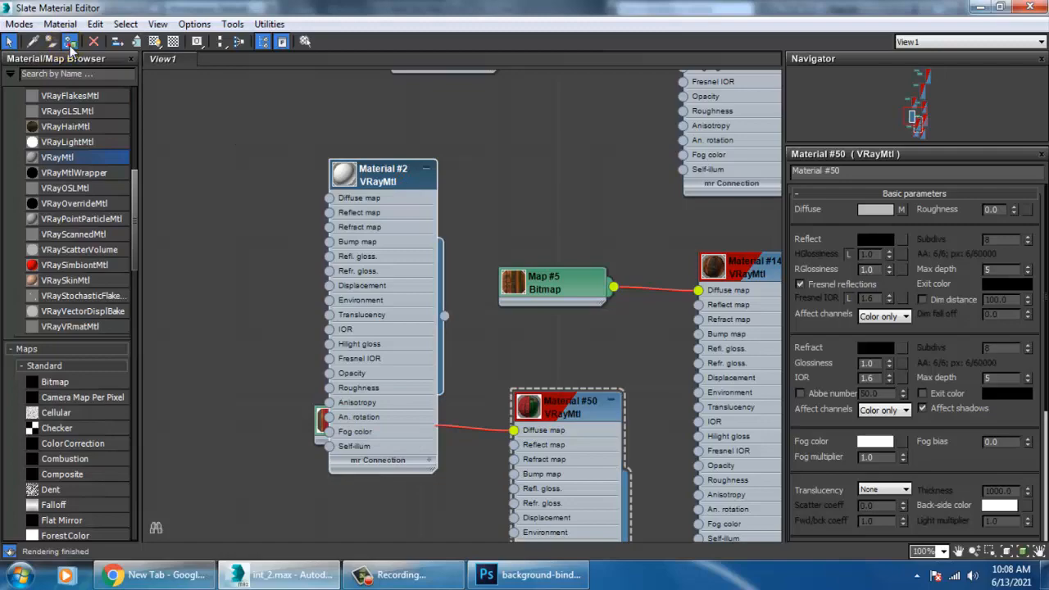
{"action": "left_click", "coordinate": [980, 10]}
{"action": "scroll", "coordinate": [695, 272], "scroll_direction": "down", "scroll_amount": 6}
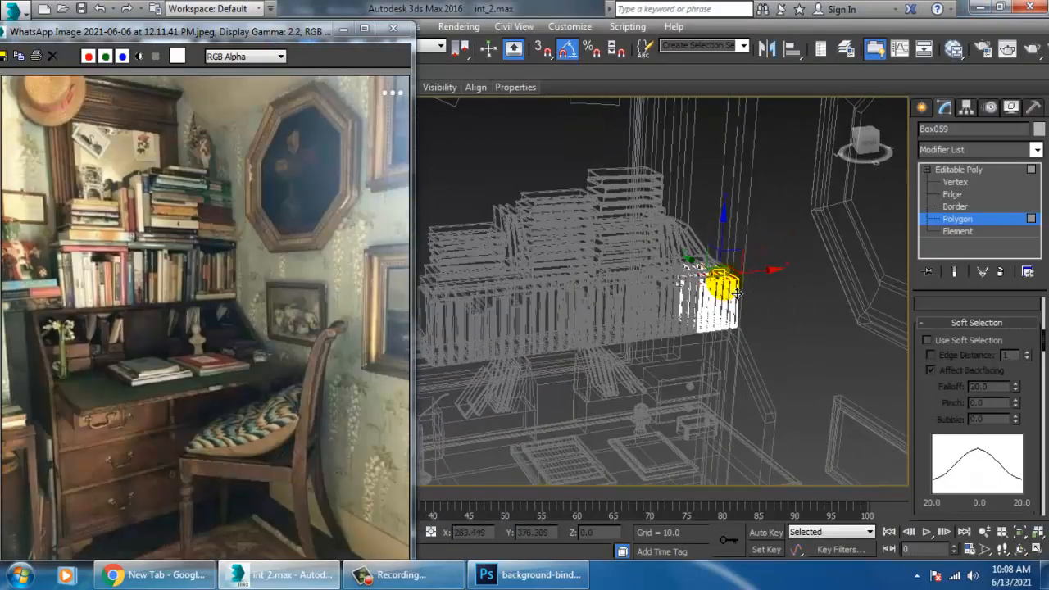
{"action": "key", "text": "F3"}
{"action": "middle_click_drag", "start_coordinate": [722, 297], "coordinate": [855, 262], "text": "alt"}
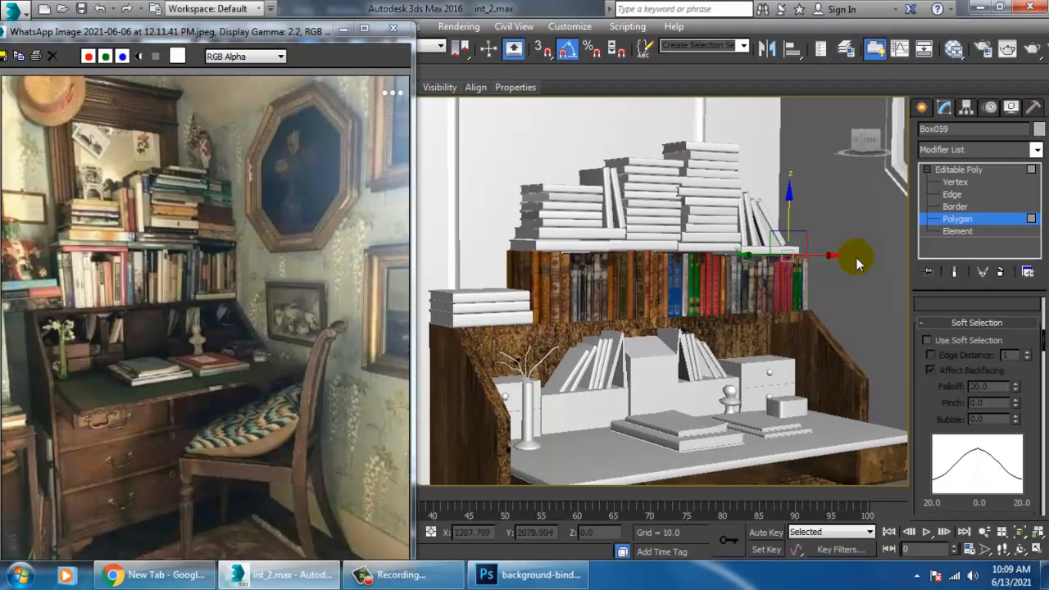
Leave polygon editing and inspect the textured book row and the remaining untextured objects around the desk.
{"action": "left_click", "coordinate": [977, 170]}
{"action": "scroll", "coordinate": [672, 297], "scroll_direction": "up", "scroll_amount": 3}
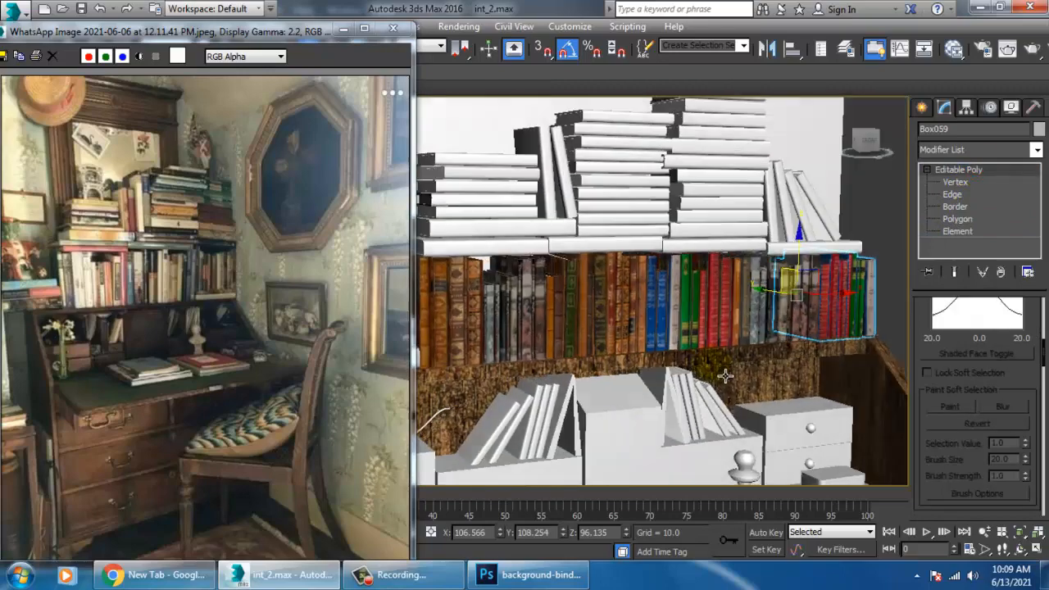
{"action": "scroll", "coordinate": [726, 375], "scroll_direction": "down", "scroll_amount": 6}
{"action": "middle_click_drag", "start_coordinate": [702, 385], "coordinate": [686, 295]}
{"action": "middle_click_drag", "start_coordinate": [686, 295], "coordinate": [695, 306]}
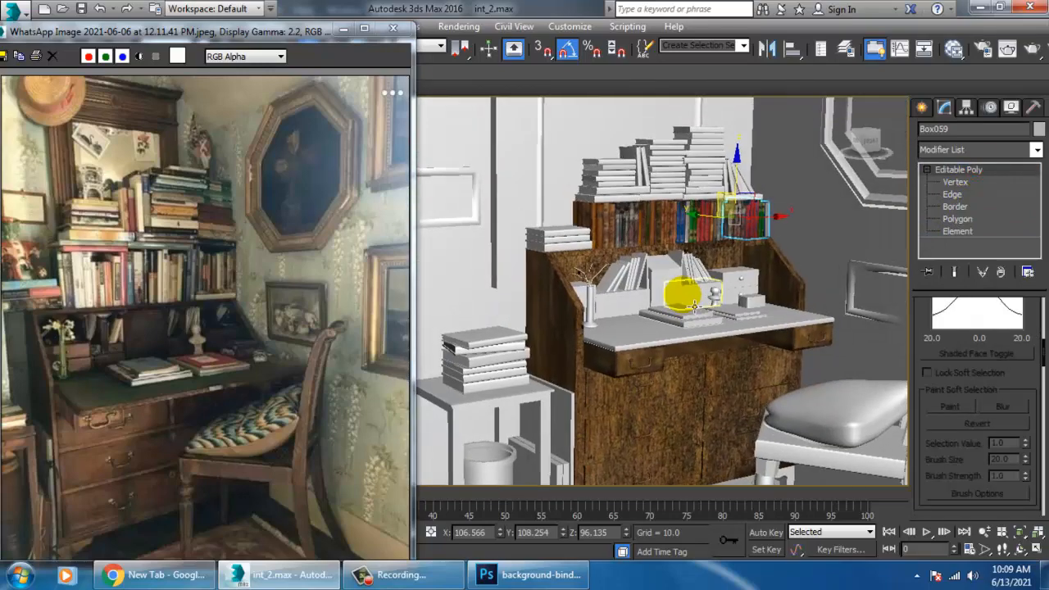
{"action": "middle_click_drag", "start_coordinate": [786, 318], "coordinate": [726, 304]}
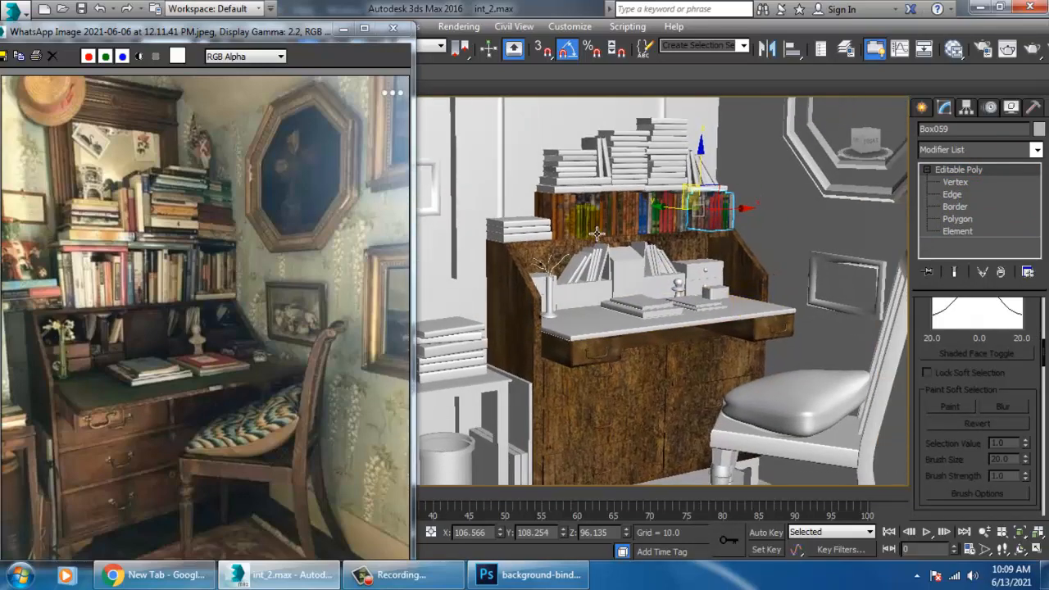
{"action": "scroll", "coordinate": [672, 237], "scroll_direction": "up", "scroll_amount": 4}
{"action": "middle_click_drag", "start_coordinate": [672, 238], "coordinate": [755, 336]}
{"action": "scroll", "coordinate": [682, 310], "scroll_direction": "up", "scroll_amount": 5}
{"action": "scroll", "coordinate": [755, 336], "scroll_direction": "down", "scroll_amount": 8}
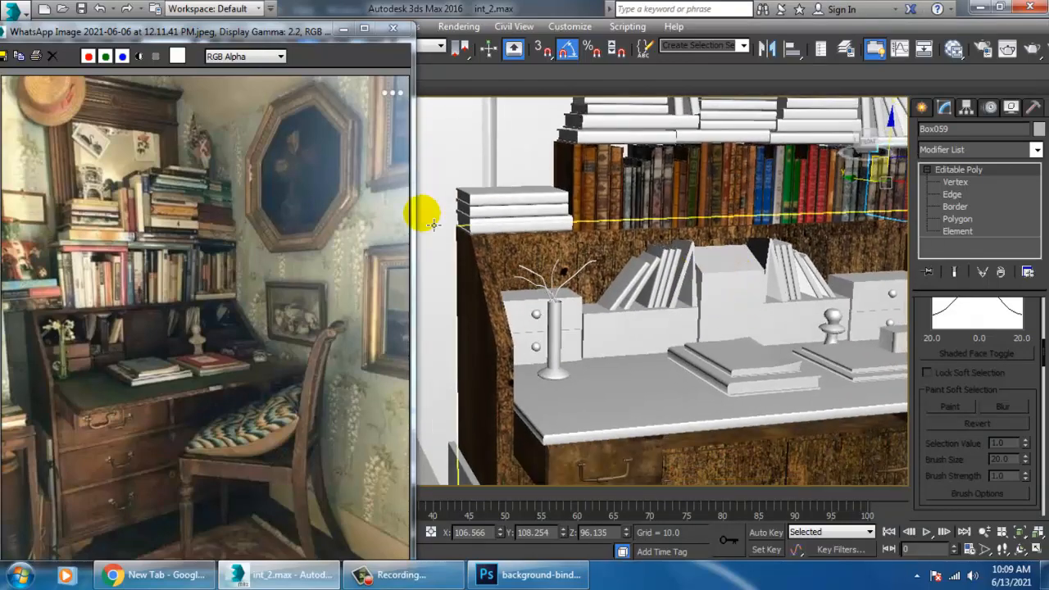
{"action": "scroll", "coordinate": [746, 281], "scroll_direction": "up", "scroll_amount": 5}
{"action": "scroll", "coordinate": [746, 281], "scroll_direction": "down", "scroll_amount": 5}
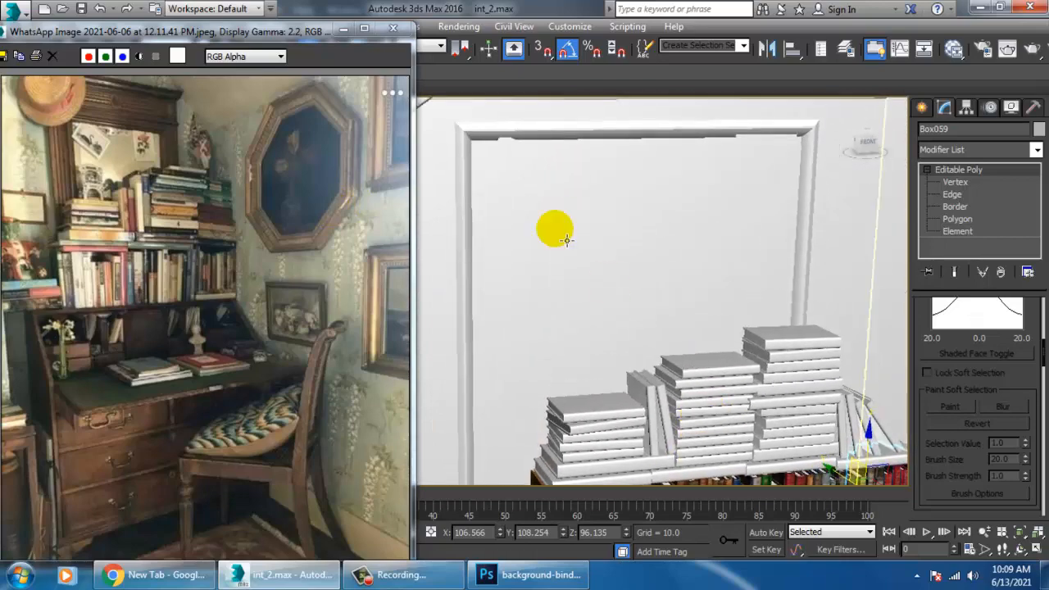
Assign the wood_1 material to the tall framed panel behind the stacked books.
{"action": "left_click", "coordinate": [628, 206]}
{"action": "scroll", "coordinate": [654, 297], "scroll_direction": "down", "scroll_amount": 2}
{"action": "middle_click_drag", "start_coordinate": [654, 297], "coordinate": [628, 207], "text": "alt"}
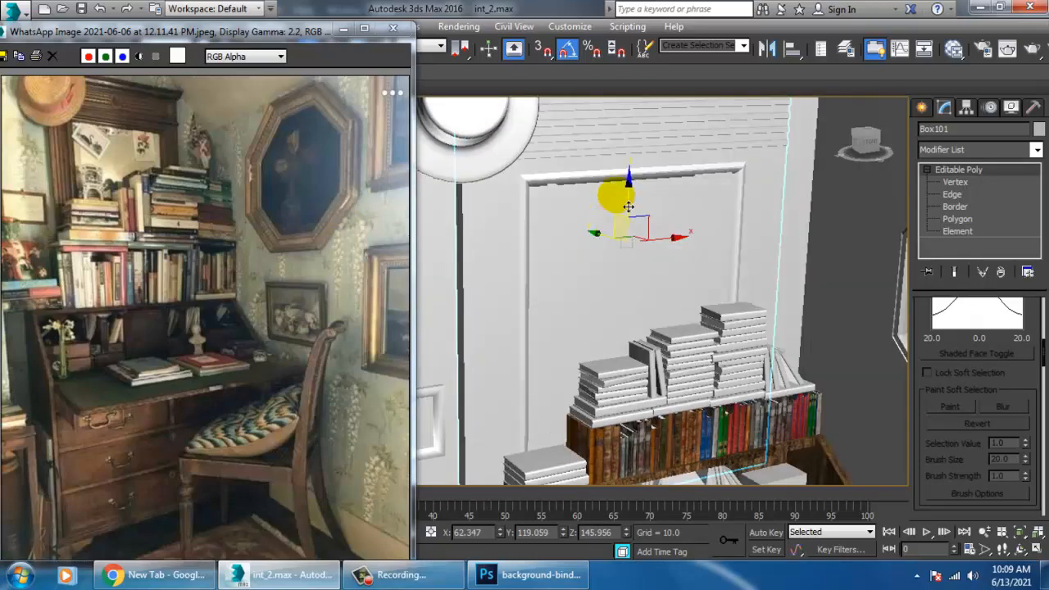
{"action": "middle_click_drag", "start_coordinate": [633, 165], "coordinate": [644, 225]}
{"action": "left_click", "coordinate": [708, 227]}
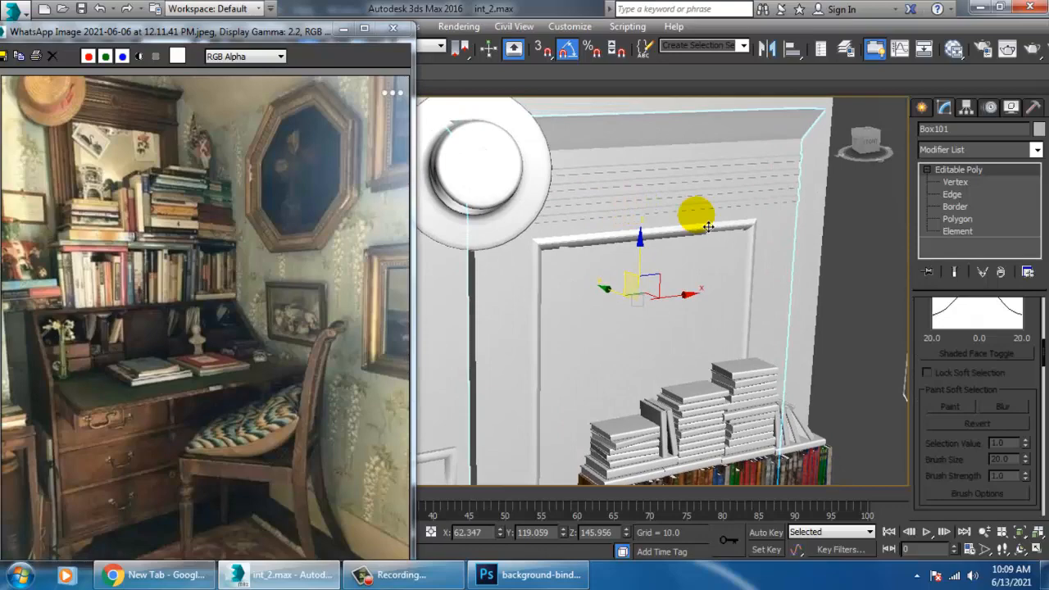
{"action": "key", "text": "m"}
{"action": "middle_click_drag", "start_coordinate": [582, 327], "coordinate": [611, 303]}
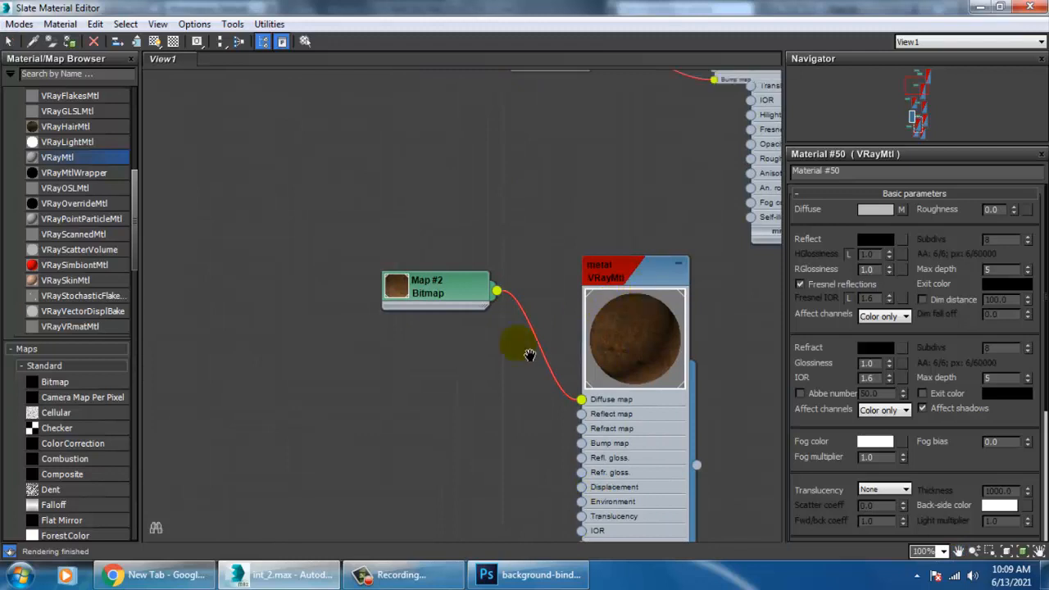
{"action": "scroll", "coordinate": [525, 350], "scroll_direction": "down", "scroll_amount": 2}
{"action": "middle_click_drag", "start_coordinate": [680, 261], "coordinate": [660, 452]}
{"action": "left_click", "coordinate": [585, 271]}
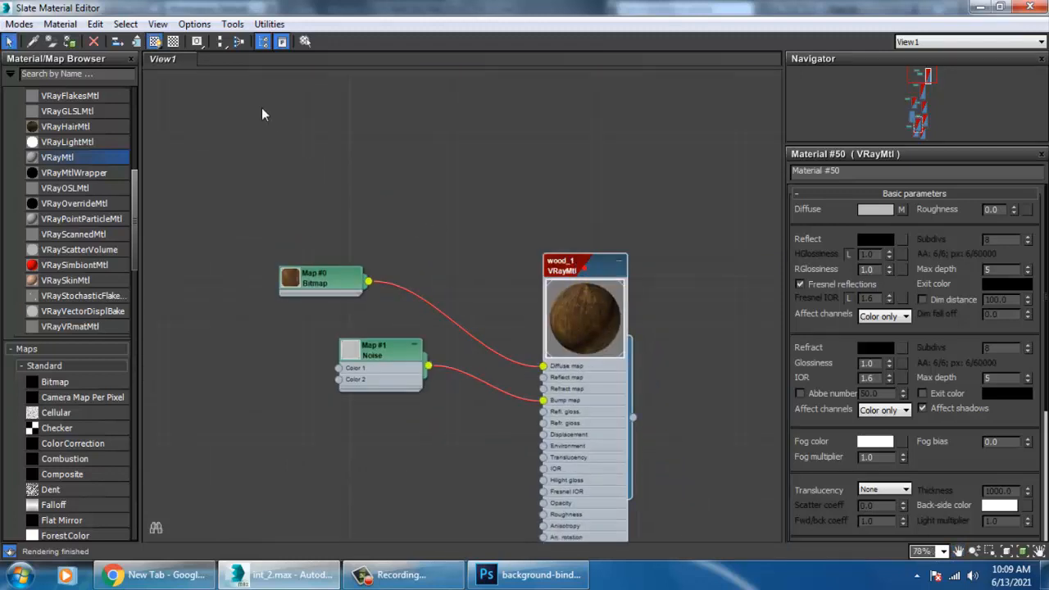
{"action": "left_click", "coordinate": [69, 42]}
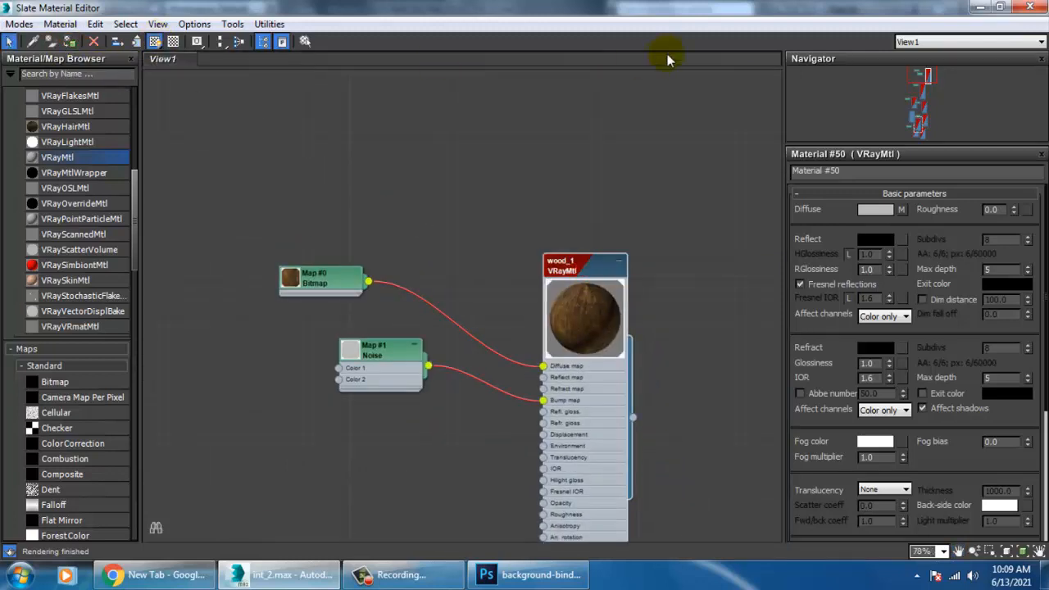
{"action": "left_click", "coordinate": [980, 7]}
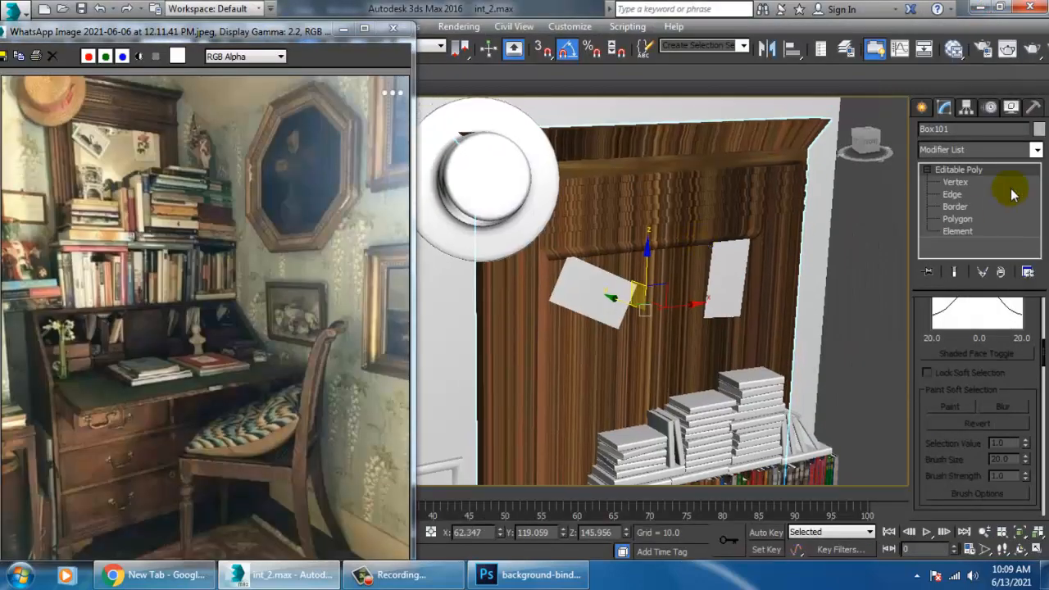
Apply a UVW Map modifier with Box mapping to the wooden back panel and convert it to an Editable Poly.
{"action": "left_click", "coordinate": [971, 147]}
{"action": "key", "text": "u"}
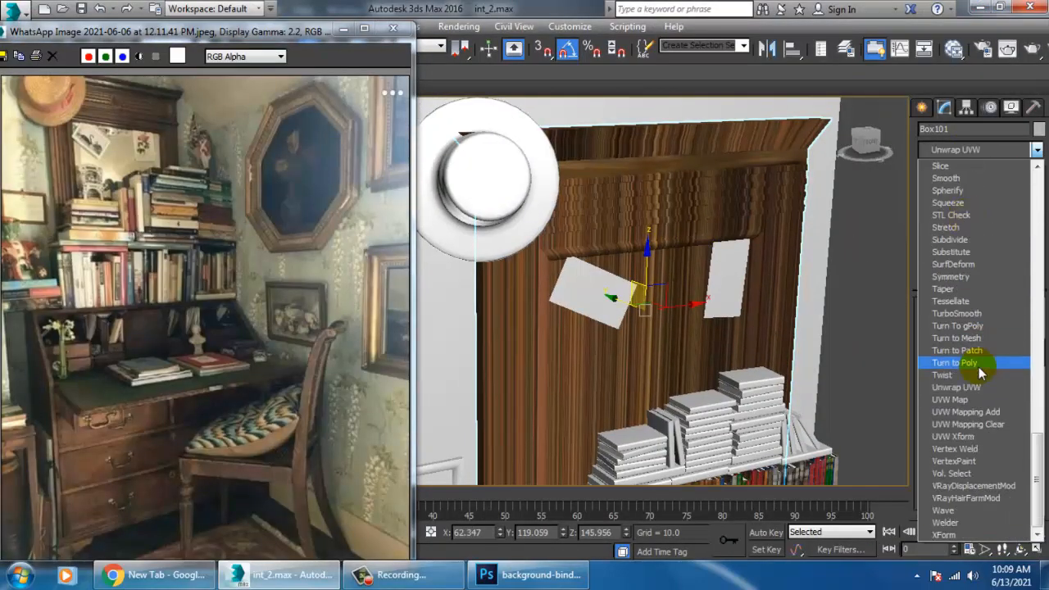
{"action": "left_click", "coordinate": [978, 401]}
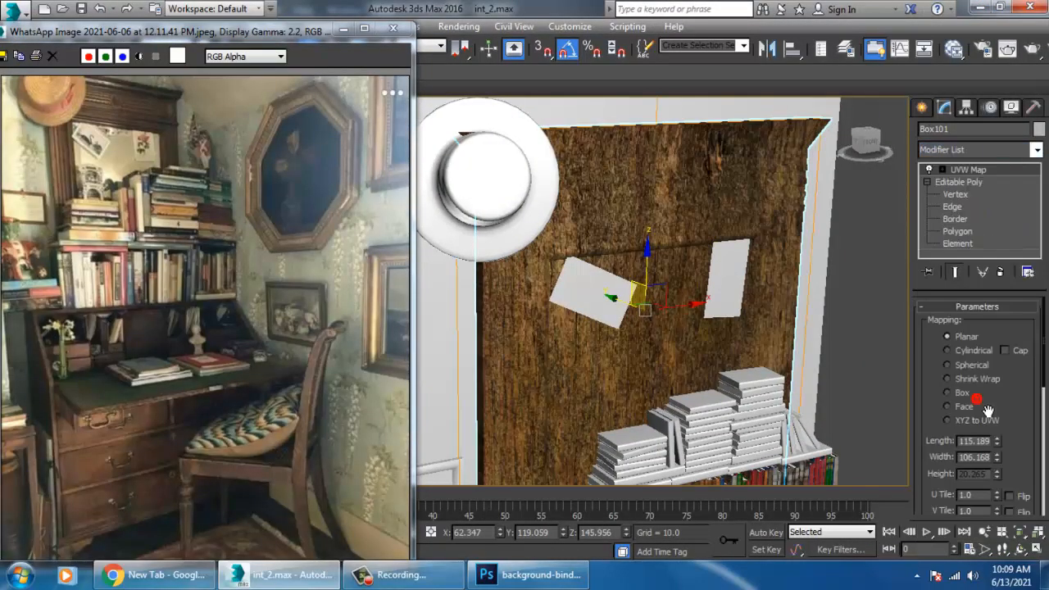
{"action": "left_click", "coordinate": [949, 392]}
{"action": "middle_click_drag", "start_coordinate": [777, 332], "coordinate": [795, 261], "text": "alt"}
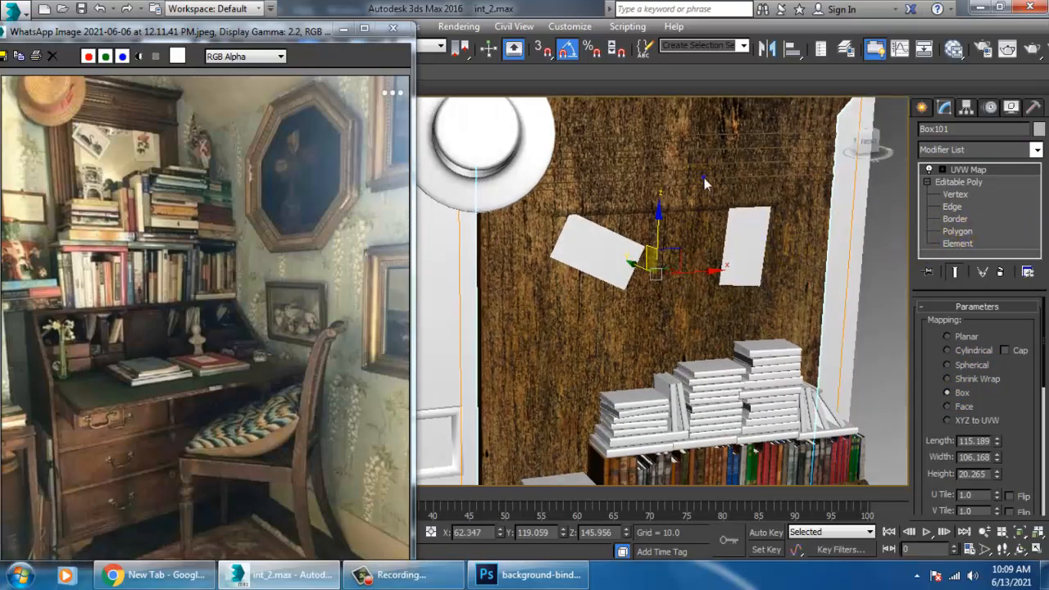
{"action": "right_click", "coordinate": [705, 183]}
{"action": "mouse_move", "coordinate": [780, 330]}
{"action": "left_click", "coordinate": [901, 337]}
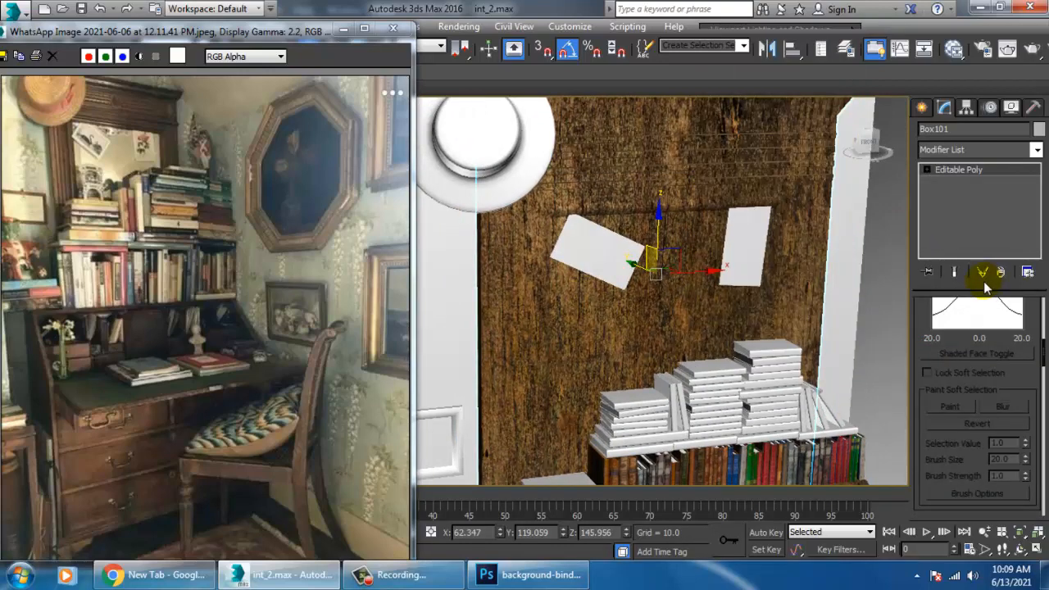
Select the large recessed mirror polygon in the middle of the wooden back panel.
{"action": "key", "text": "4"}
{"action": "left_click", "coordinate": [699, 315]}
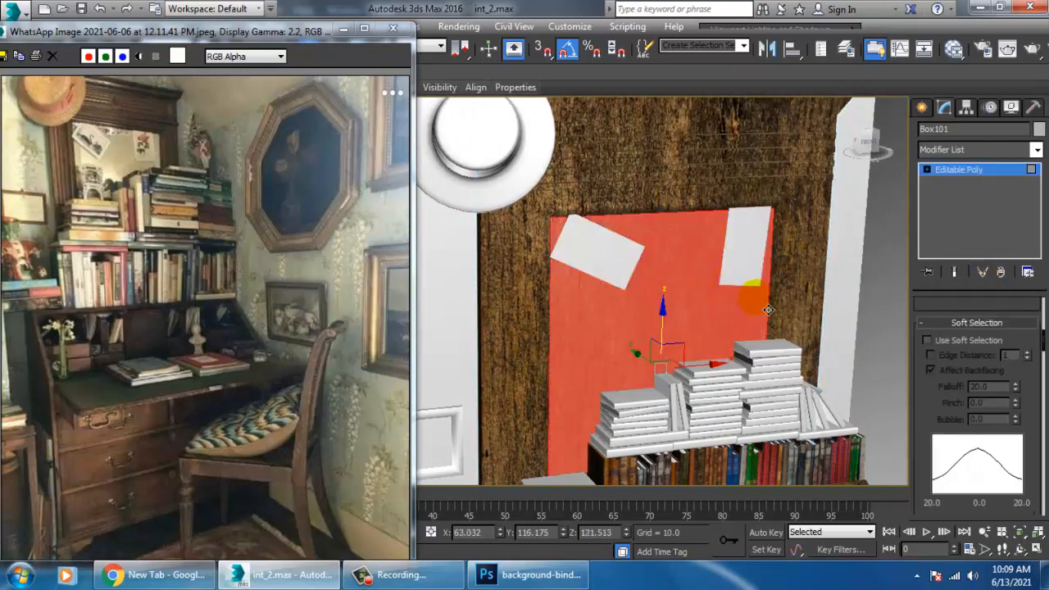
{"action": "middle_click_drag", "start_coordinate": [768, 310], "coordinate": [771, 276], "text": "alt"}
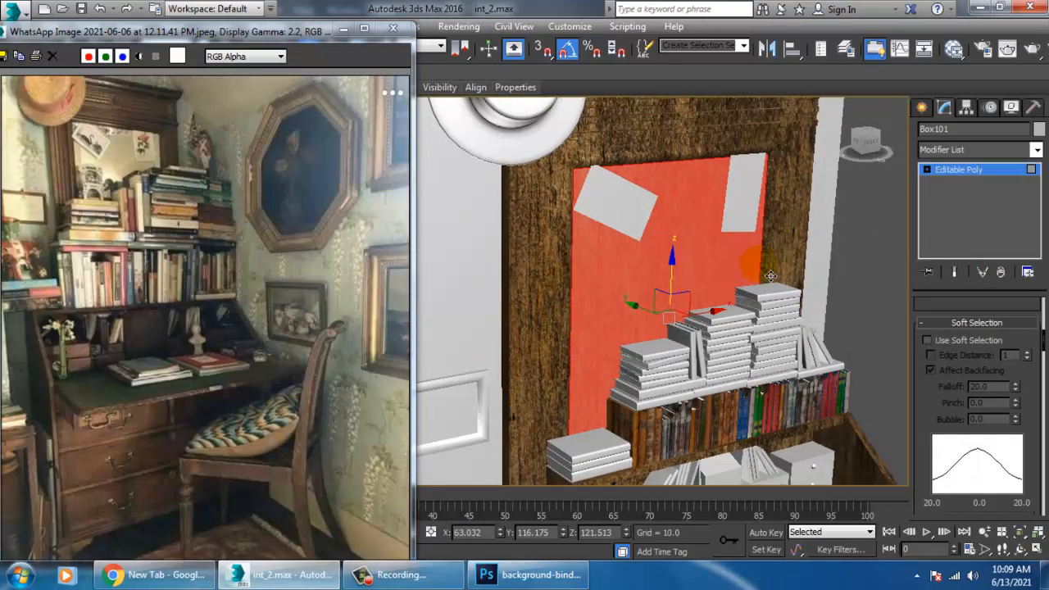
Create a new VRayMtl mirror material with black diffuse, white reflection and Fresnel reflections turned off.
{"action": "key", "text": "m"}
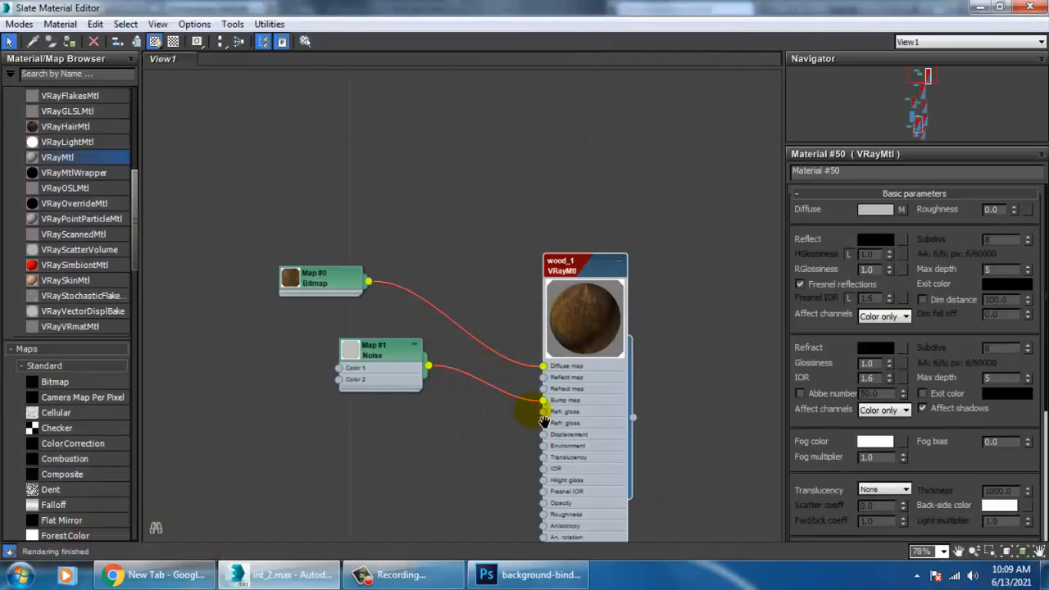
{"action": "mouse_move", "coordinate": [535, 336]}
{"action": "middle_mouse_down"}
{"action": "mouse_move", "coordinate": [277, 293]}
{"action": "mouse_move", "coordinate": [249, 268]}
{"action": "middle_mouse_up"}
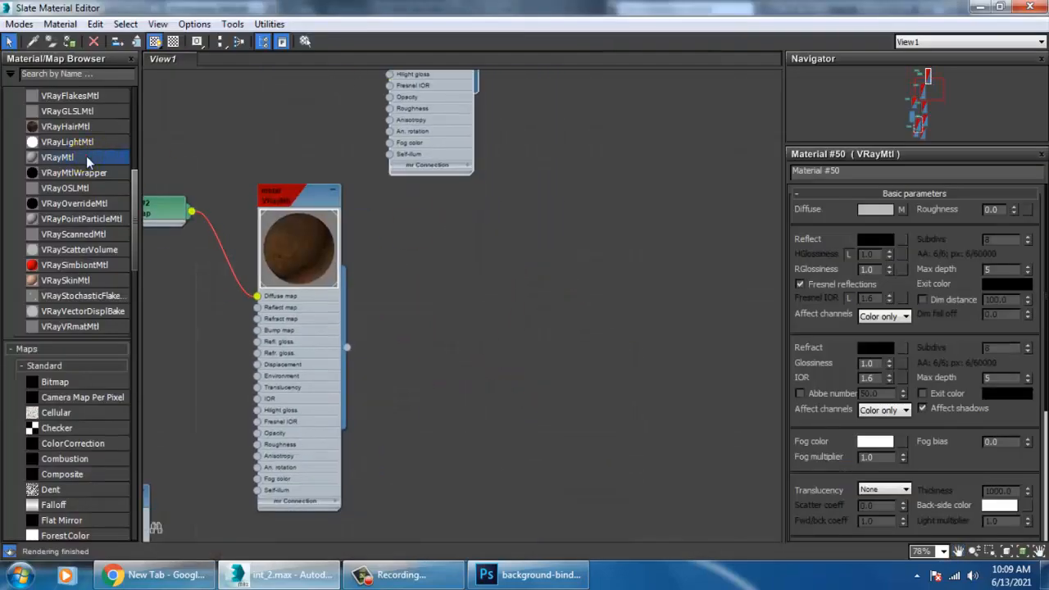
{"action": "left_click_drag", "start_coordinate": [86, 156], "coordinate": [617, 266]}
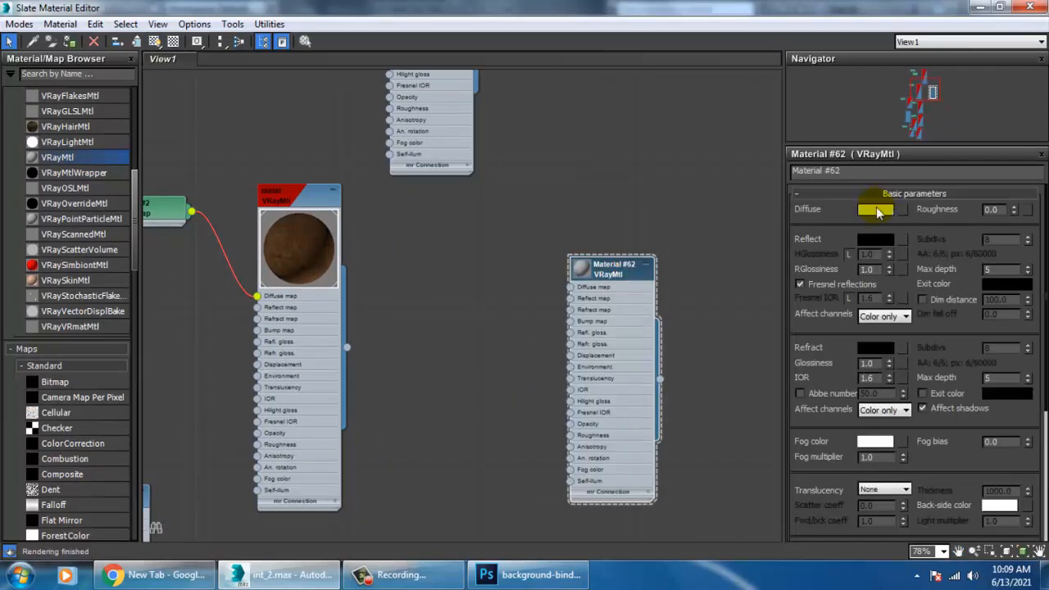
{"action": "left_click", "coordinate": [879, 211]}
{"action": "left_click_drag", "start_coordinate": [447, 159], "coordinate": [447, 104]}
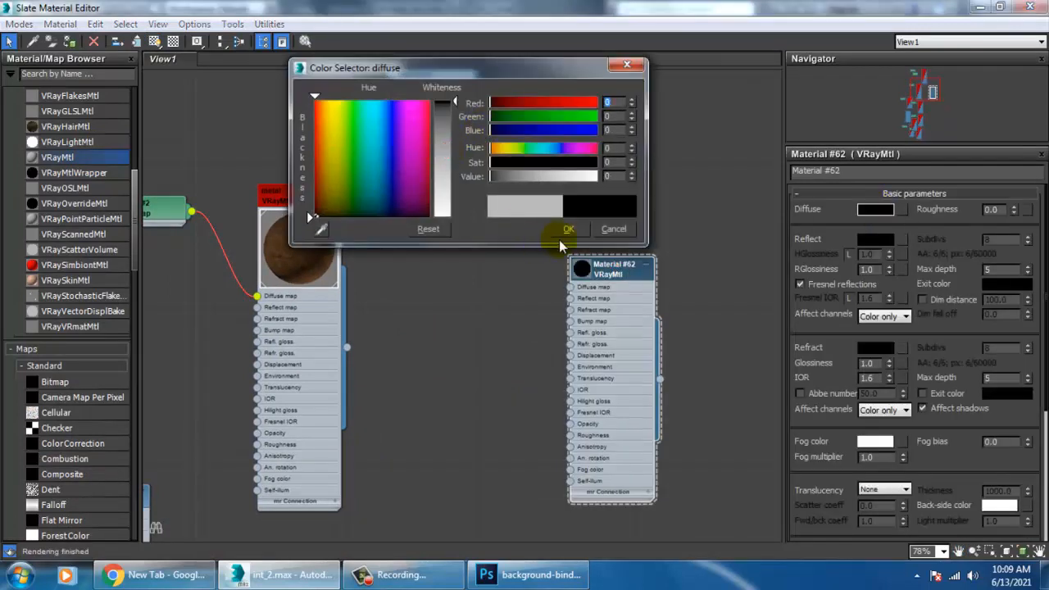
{"action": "left_click", "coordinate": [876, 238]}
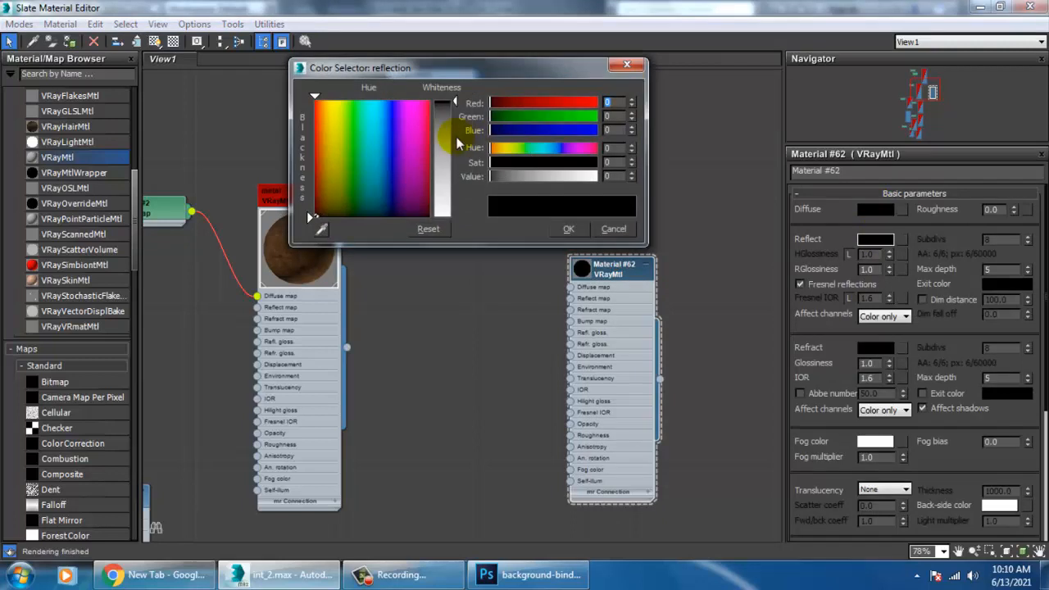
{"action": "left_click_drag", "start_coordinate": [447, 130], "coordinate": [449, 141]}
{"action": "left_click", "coordinate": [568, 229]}
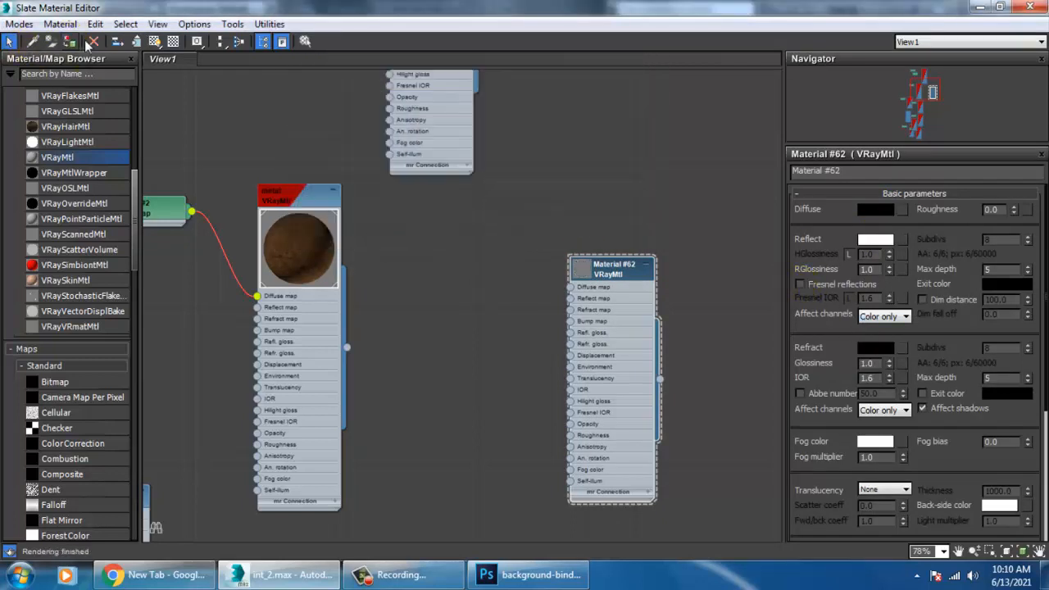
Assign the new mirror material to the selected recessed polygon and show it shaded in the viewport.
{"action": "left_click", "coordinate": [154, 41]}
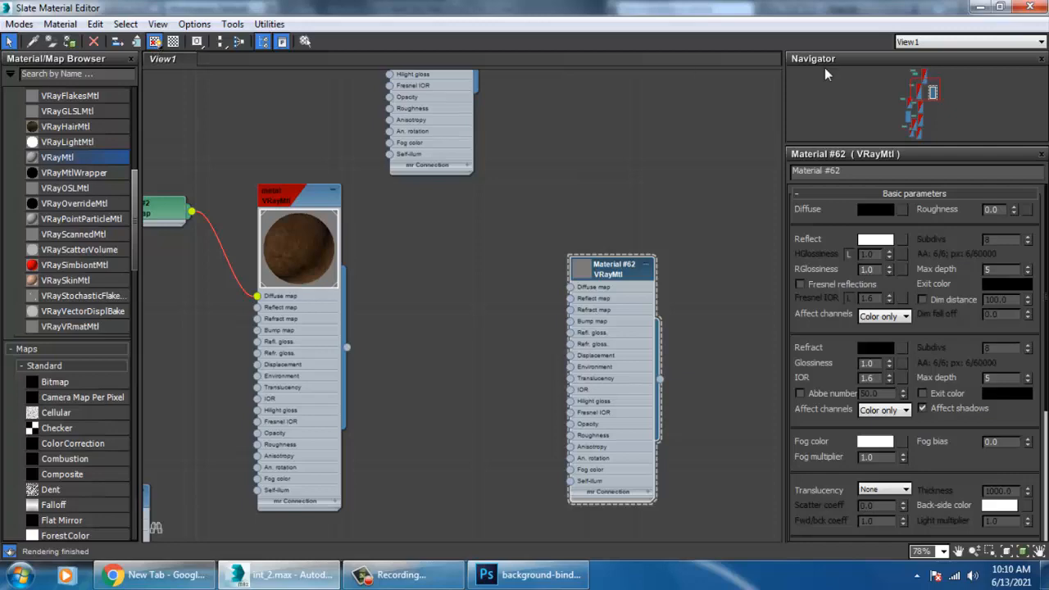
{"action": "left_click", "coordinate": [980, 9]}
{"action": "scroll", "coordinate": [745, 188], "scroll_direction": "up", "scroll_amount": 2}
{"action": "scroll", "coordinate": [758, 240], "scroll_direction": "down", "scroll_amount": 4}
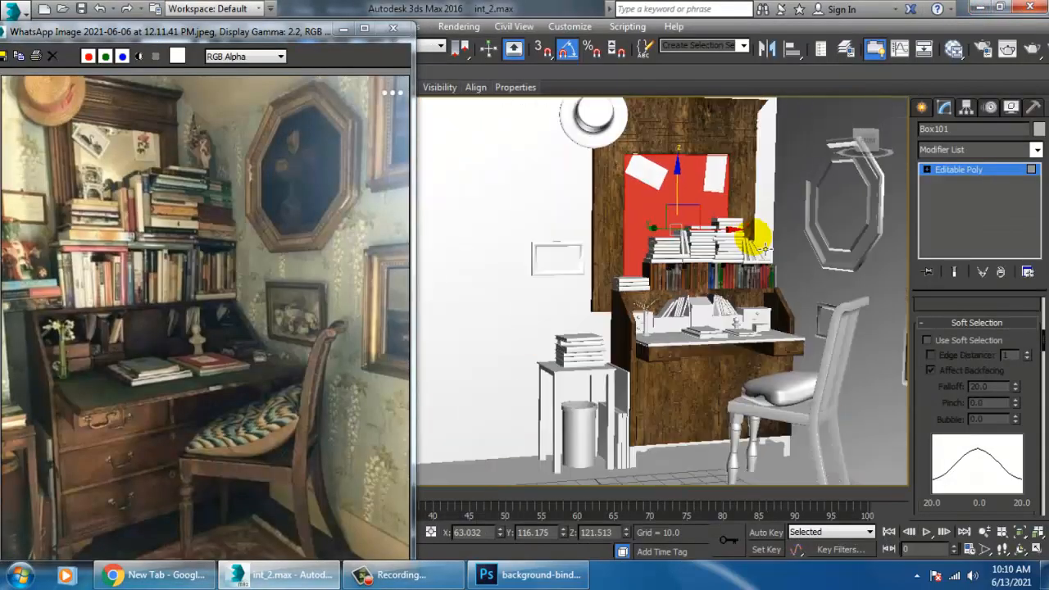
{"action": "scroll", "coordinate": [762, 246], "scroll_direction": "up", "scroll_amount": 6}
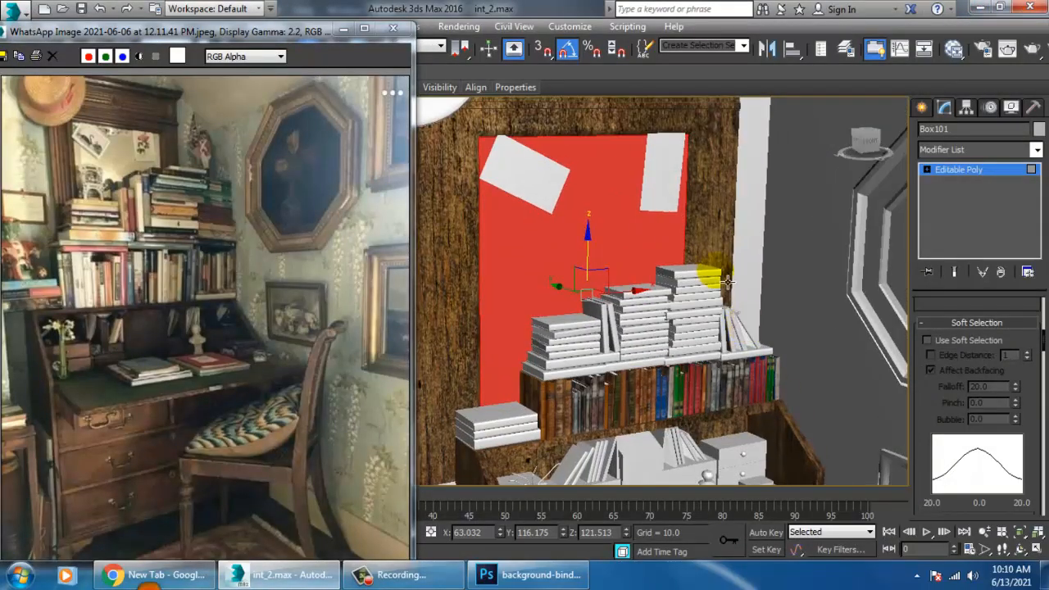
Test-render the perspective view to check the mirror, close the render windows and leave polygon editing.
{"action": "left_click", "coordinate": [459, 26]}
{"action": "left_click", "coordinate": [482, 42]}
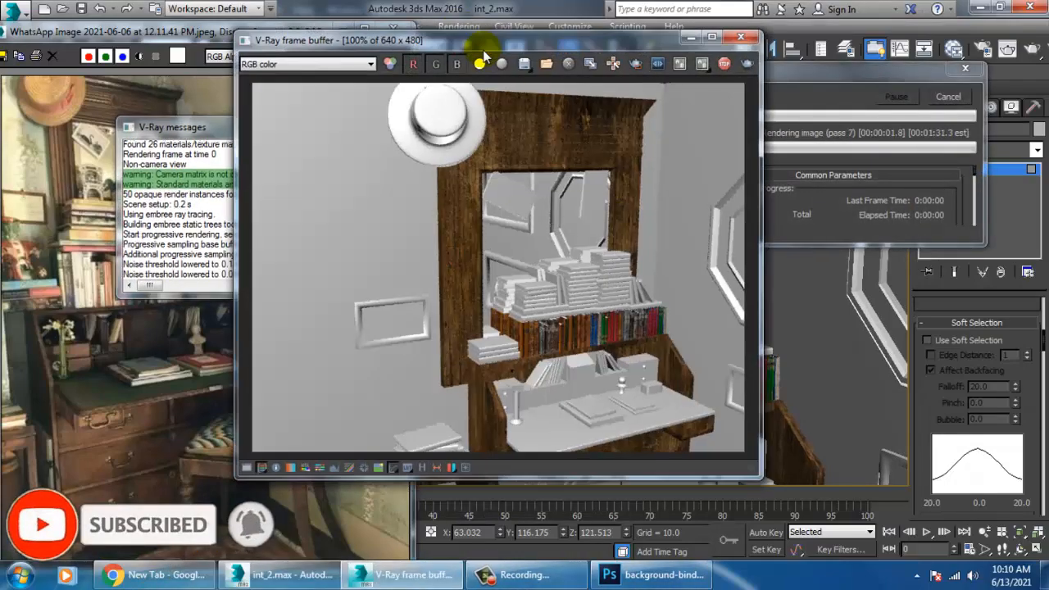
{"action": "left_click", "coordinate": [740, 37]}
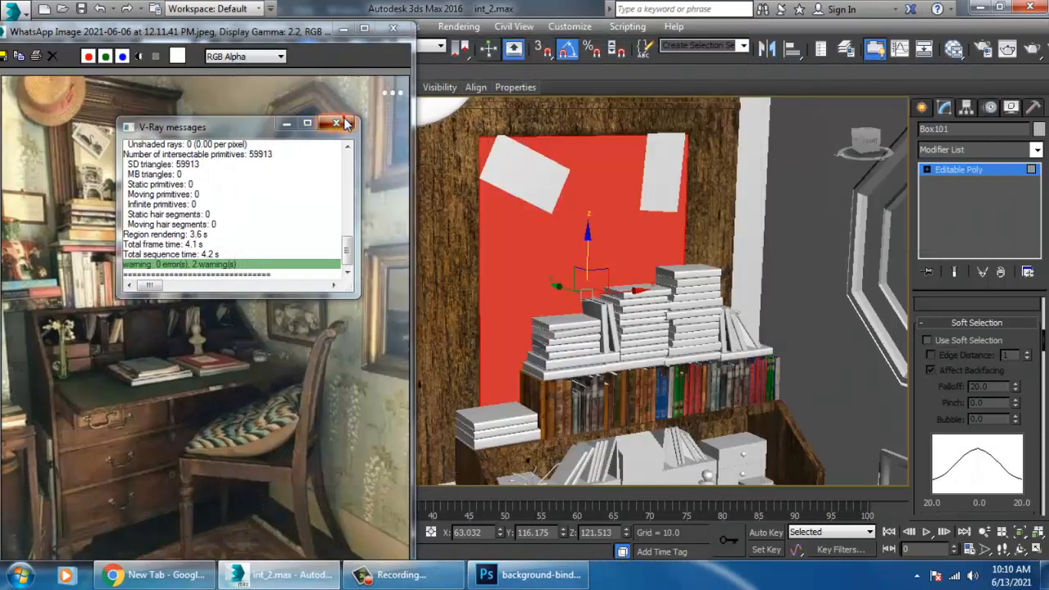
{"action": "scroll", "coordinate": [831, 288], "scroll_direction": "down", "scroll_amount": 5}
{"action": "middle_click_drag", "start_coordinate": [831, 288], "coordinate": [954, 196]}
{"action": "left_click", "coordinate": [985, 170]}
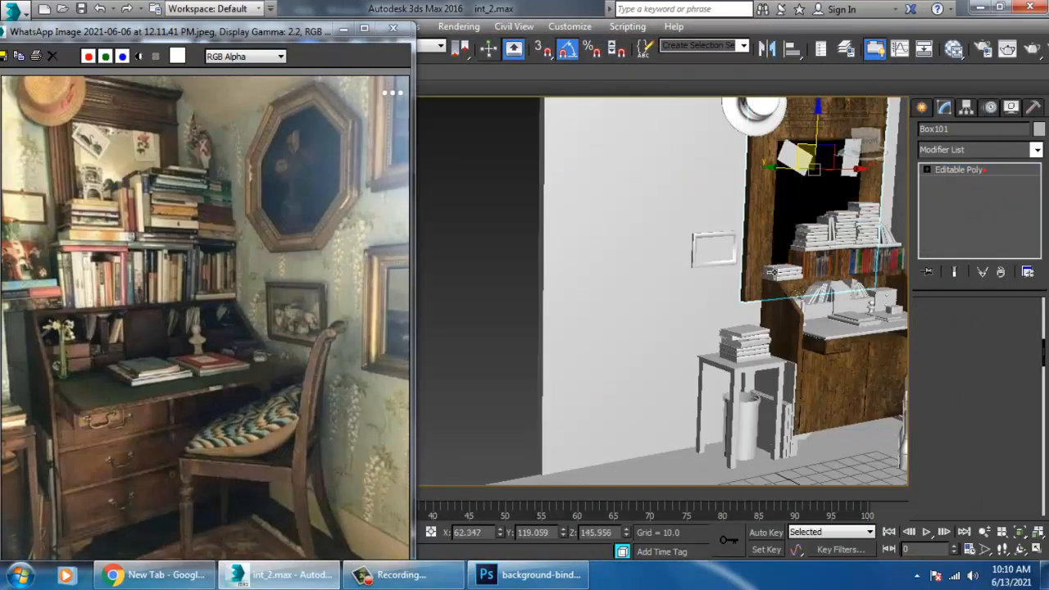
{"action": "middle_click_drag", "start_coordinate": [612, 289], "coordinate": [705, 357], "text": "alt"}
{"action": "scroll", "coordinate": [705, 358], "scroll_direction": "up", "scroll_amount": 10}
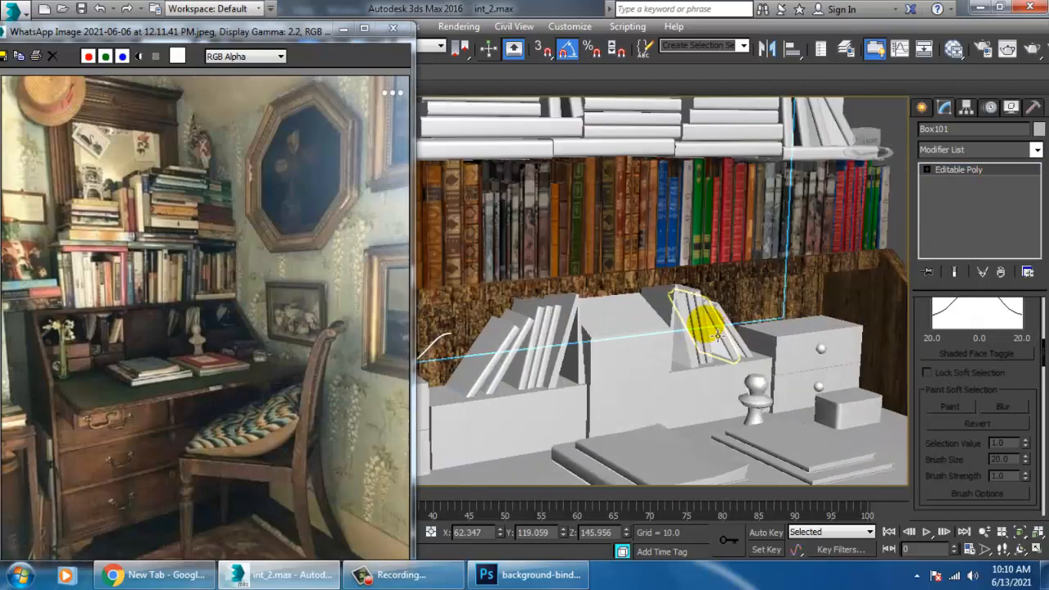
{"action": "scroll", "coordinate": [755, 364], "scroll_direction": "down", "scroll_amount": 3}
{"action": "middle_click_drag", "start_coordinate": [754, 364], "coordinate": [753, 340], "text": "alt"}
{"action": "scroll", "coordinate": [754, 340], "scroll_direction": "up", "scroll_amount": 5}
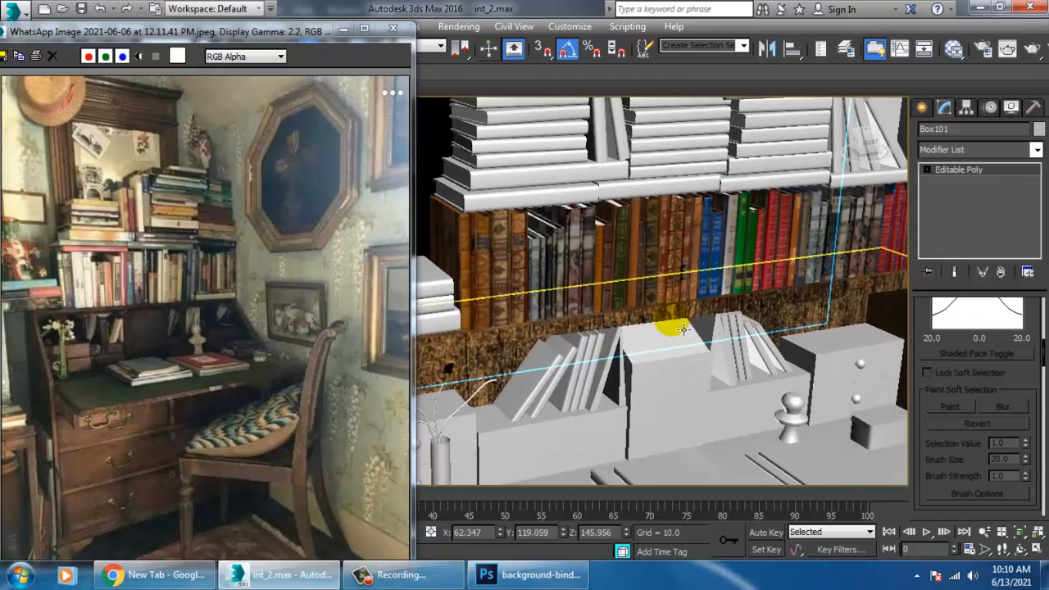